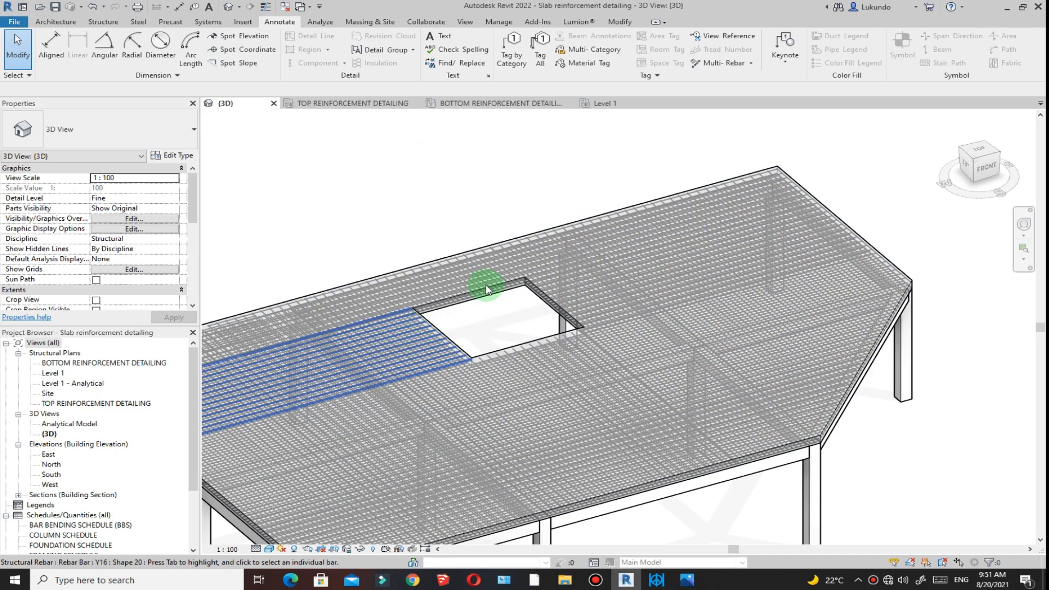
Examine the slab reinforcement and the opening in the 3D view of the finished model.
scroll(522, 307, up, 6)
scroll(442, 315, down, 4)
scroll(286, 200, up, 1)
click(266, 7)
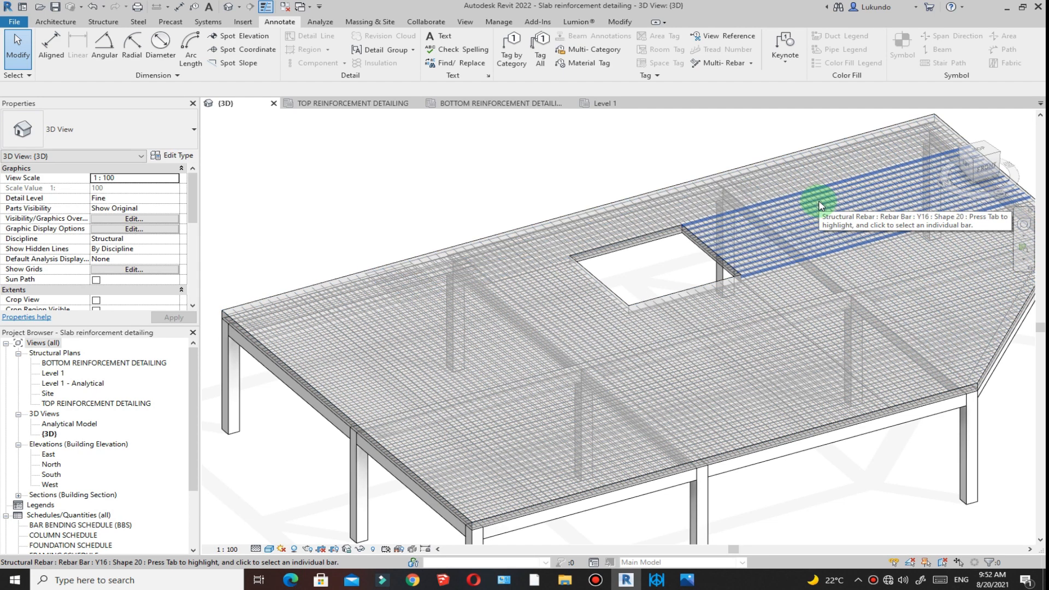
scroll(886, 293, down, 3)
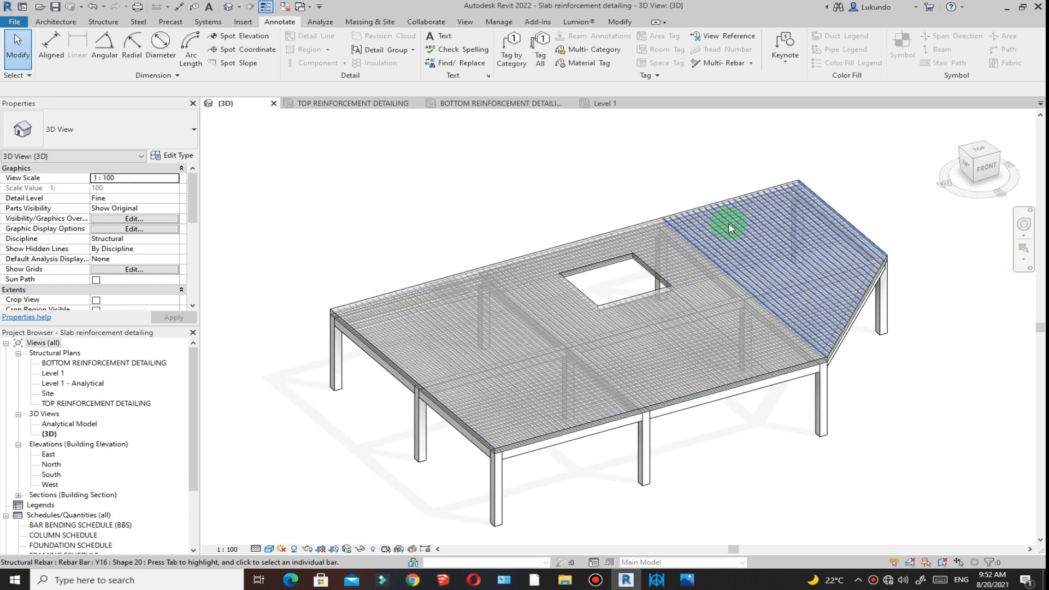
scroll(583, 317, up, 3)
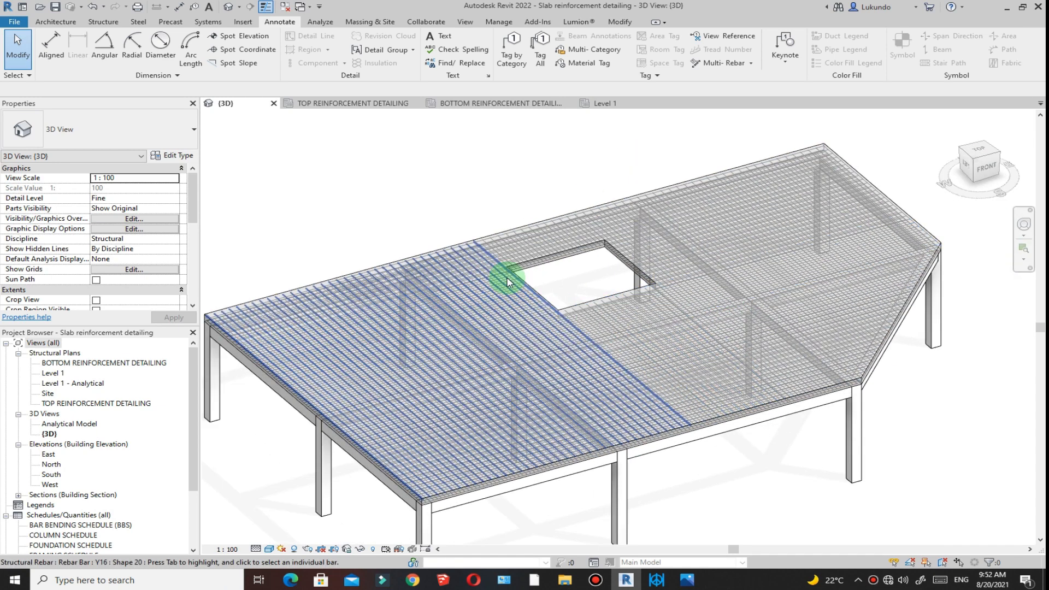
Open the TOP REINFORCEMENT DETAILING structural plan and turn off Thin Lines to show true line weights.
click(330, 107)
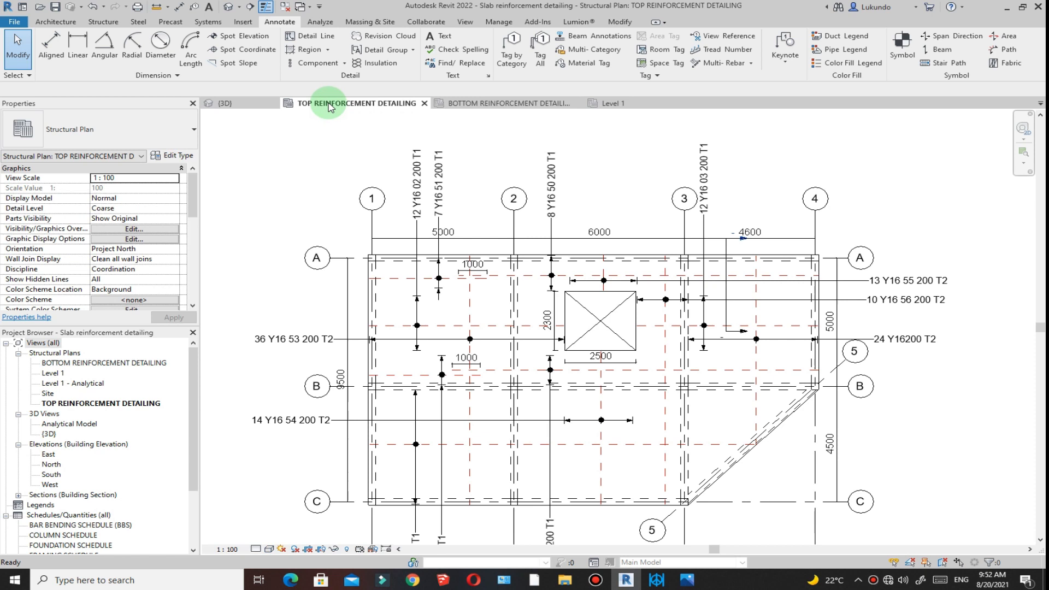
scroll(516, 290, down, 4)
scroll(526, 310, up, 7)
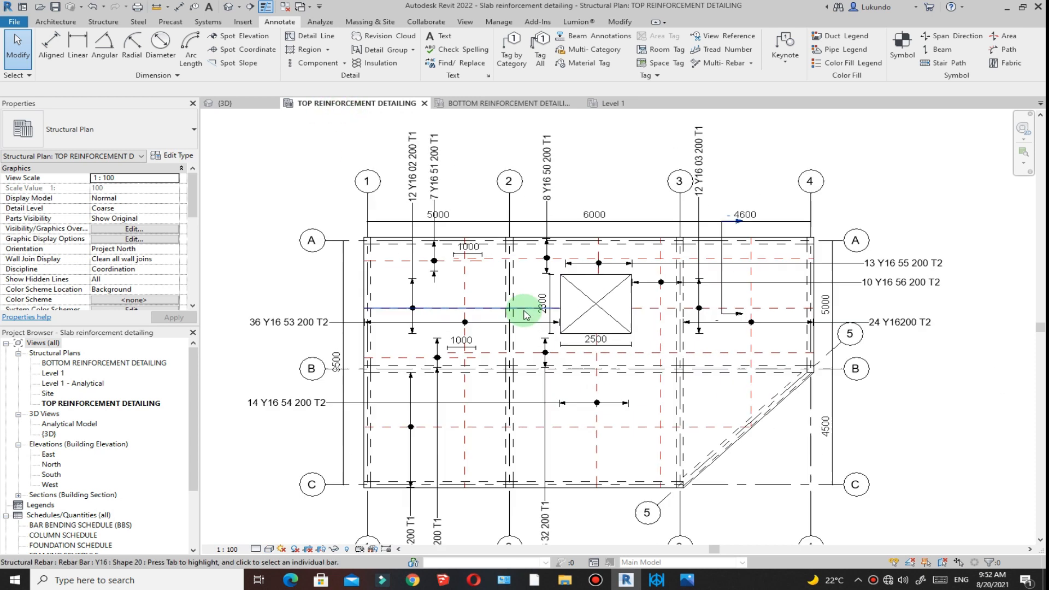
scroll(484, 269, down, 3)
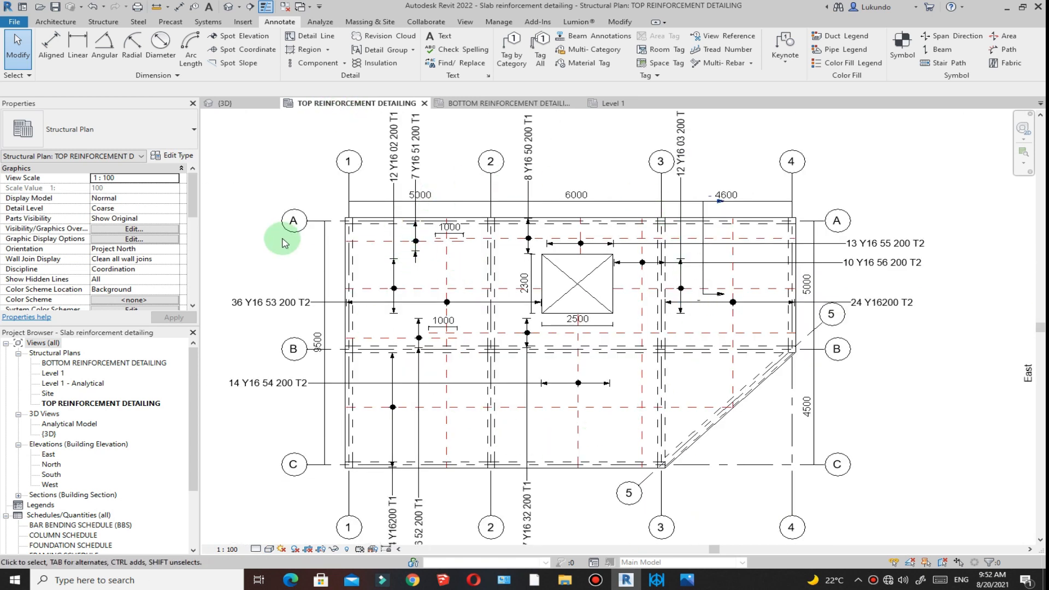
click(266, 7)
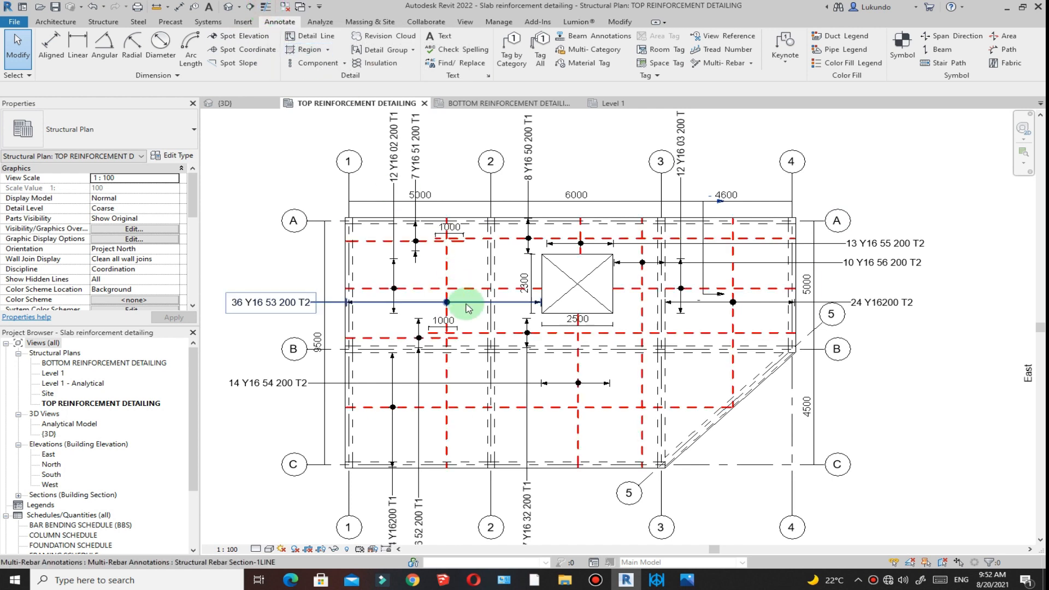
Examine the top rebar annotations and bar layout across grids 1 to 4 and around the slab opening.
scroll(468, 295, up, 3)
scroll(459, 292, down, 3)
scroll(458, 292, down, 3)
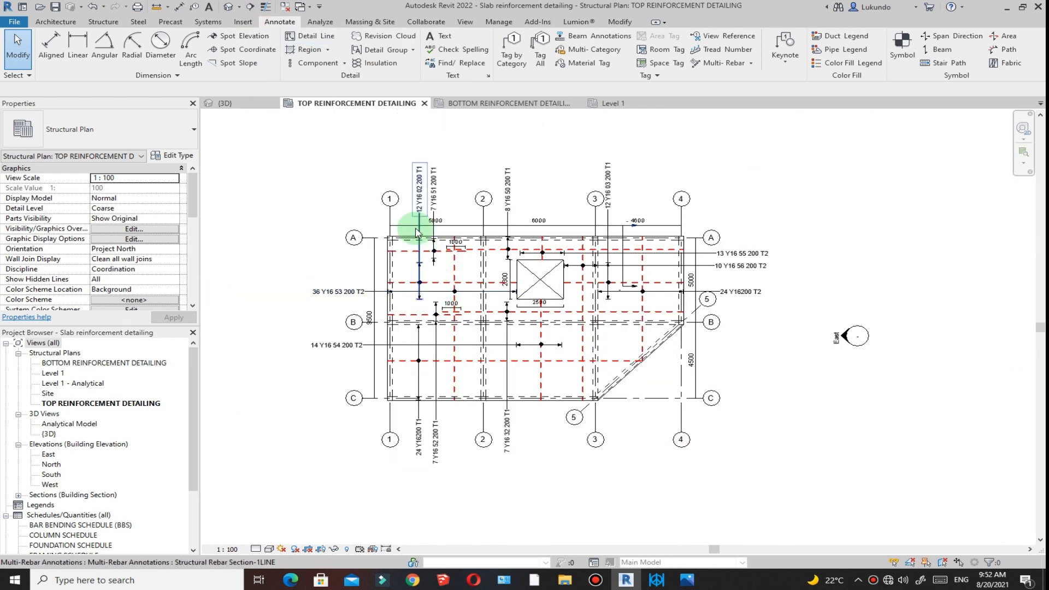
scroll(637, 270, up, 3)
scroll(440, 356, down, 3)
scroll(536, 347, up, 4)
scroll(495, 324, down, 2)
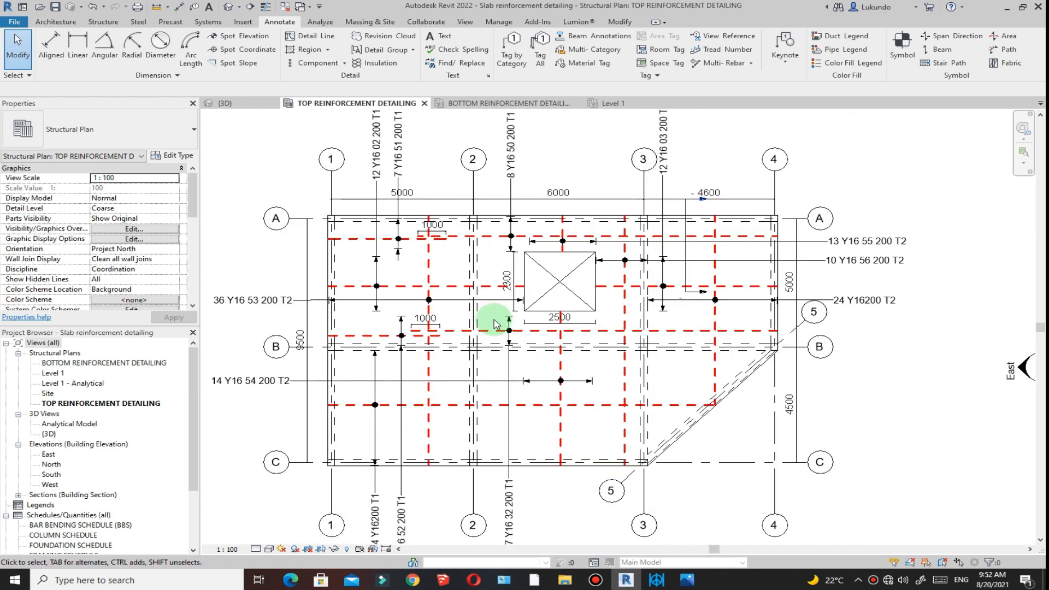
scroll(481, 218, up, 2)
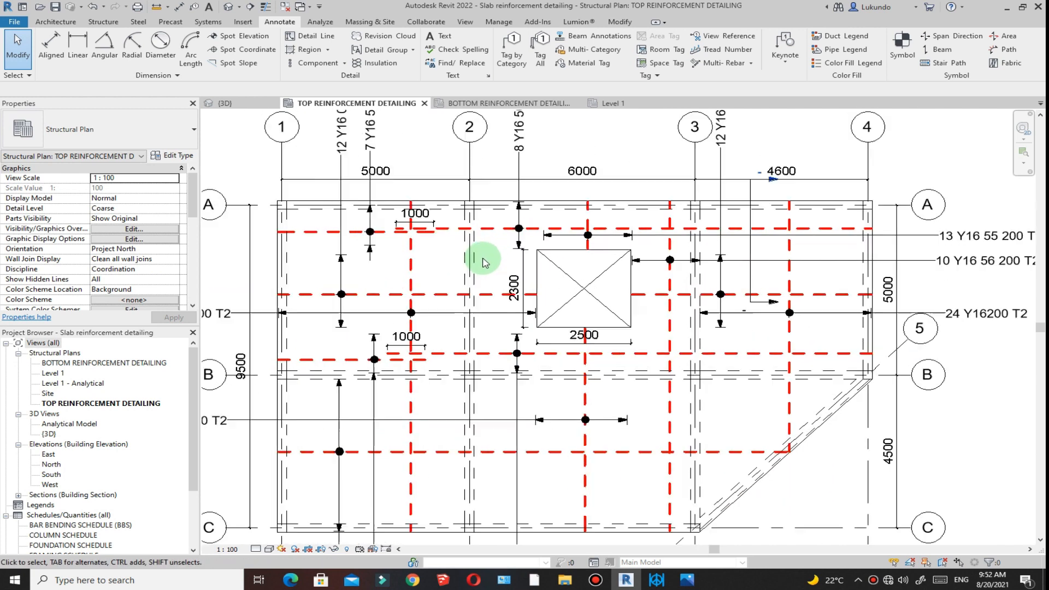
scroll(487, 295, down, 2)
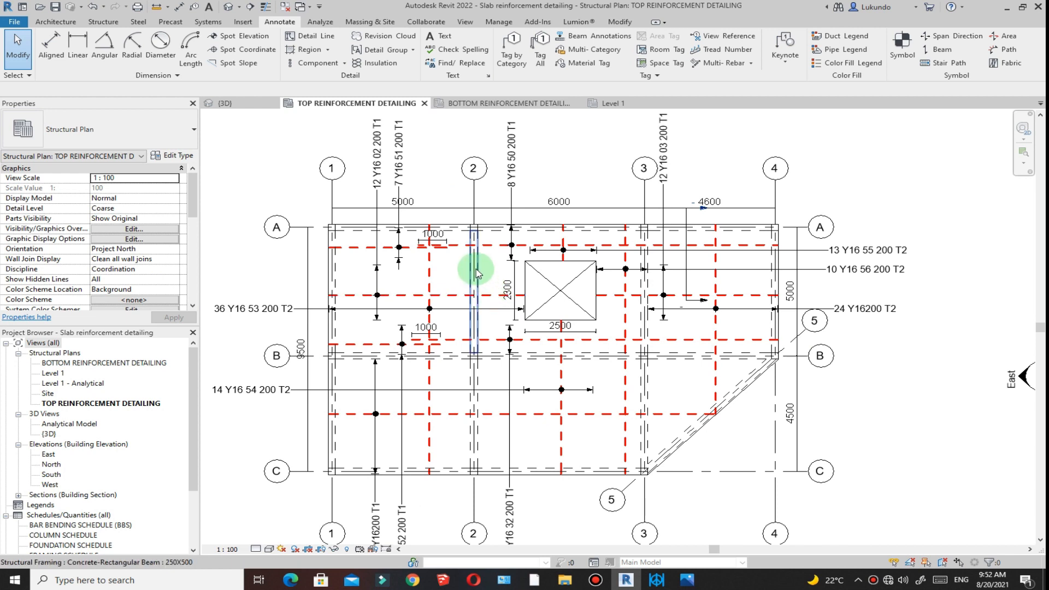
Open the BOTTOM REINFORCEMENT DETAILING plan and review its rebar annotations and bar layout.
click(483, 108)
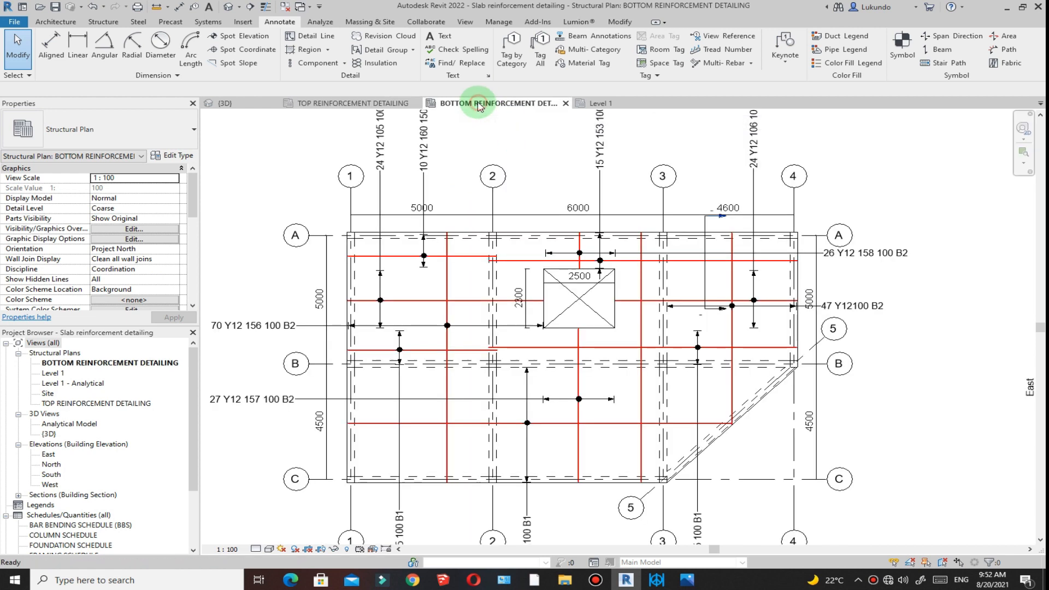
scroll(534, 323, up, 2)
scroll(525, 327, down, 2)
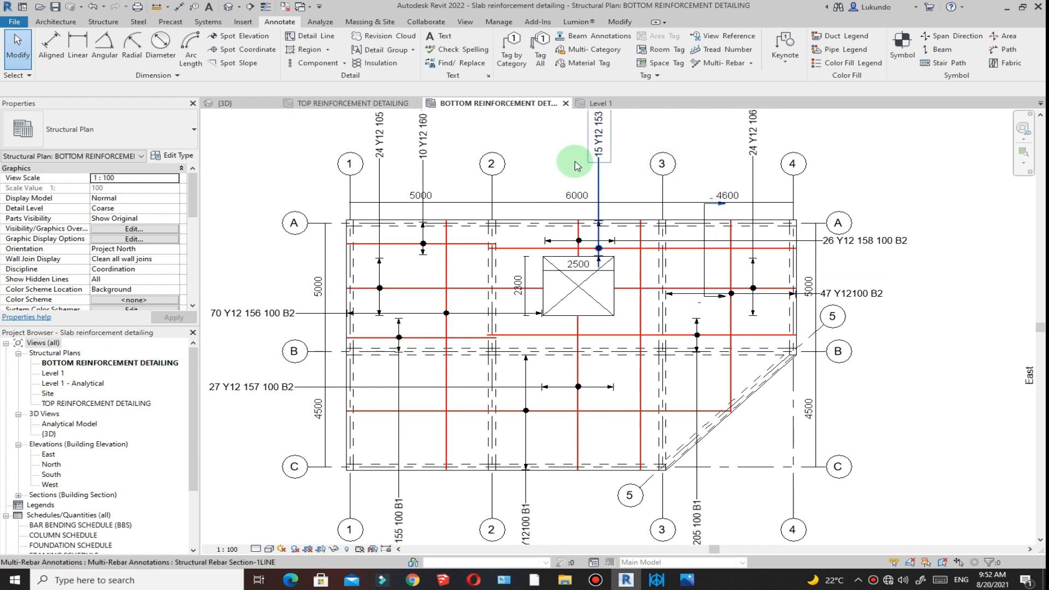
scroll(500, 306, down, 2)
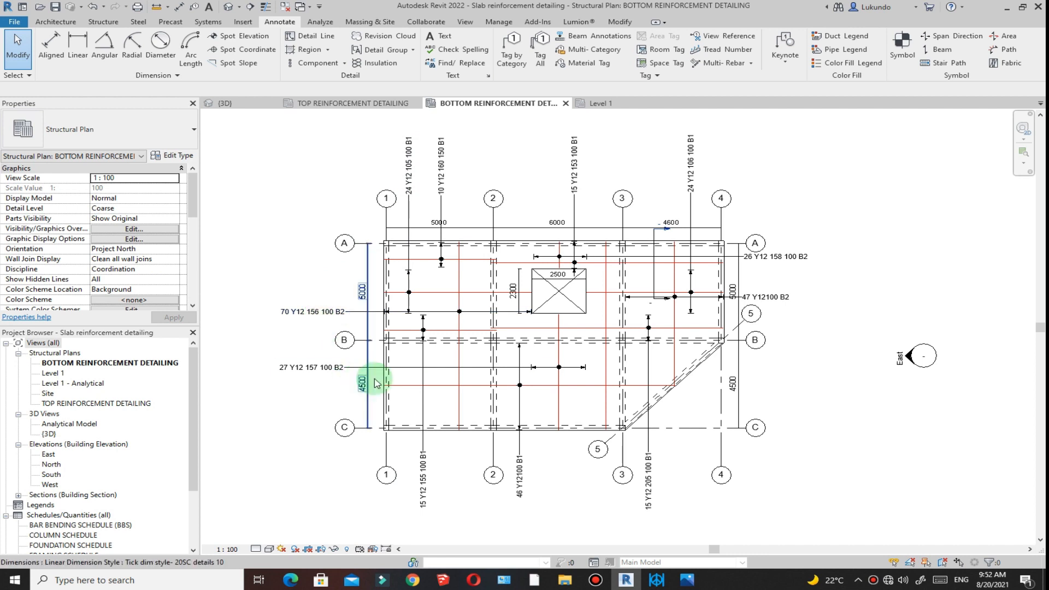
scroll(530, 295, up, 2)
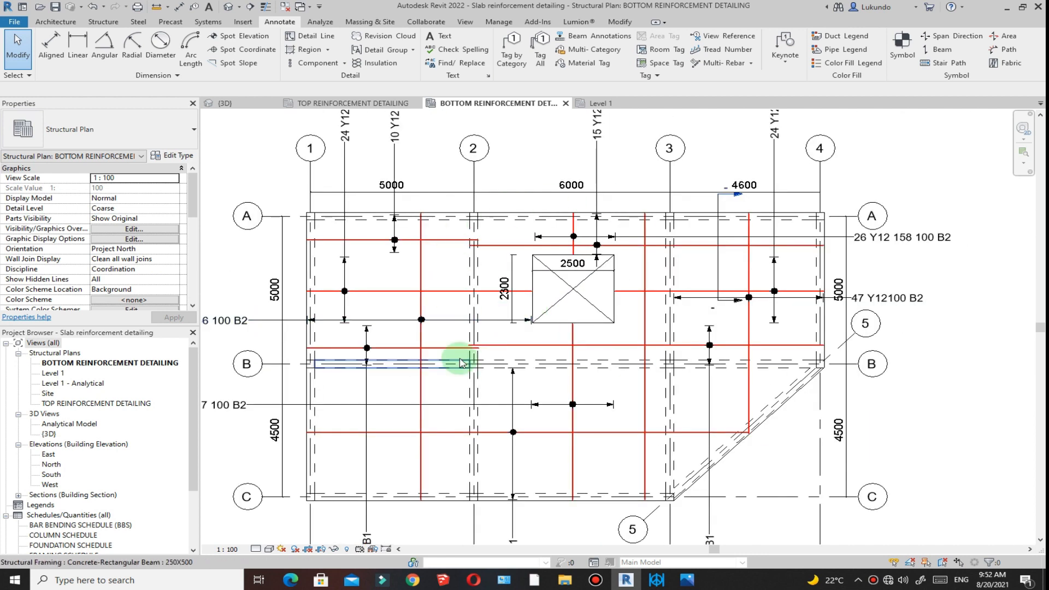
scroll(459, 353, down, 2)
scroll(514, 357, up, 1)
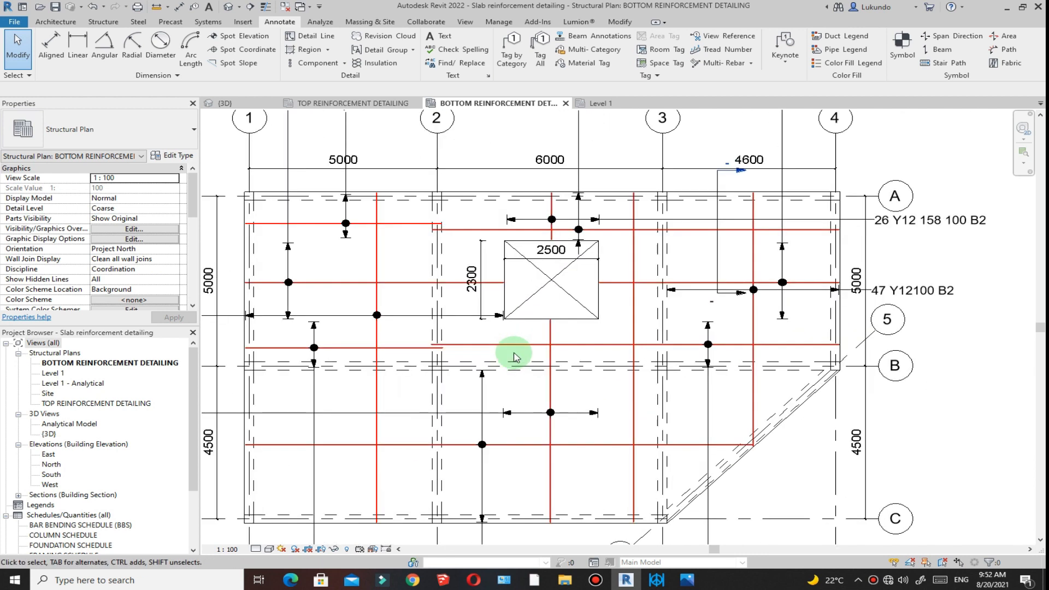
Return to the TOP REINFORCEMENT DETAILING plan and inspect the bars and dimensions around the slab opening.
click(353, 103)
scroll(547, 306, up, 3)
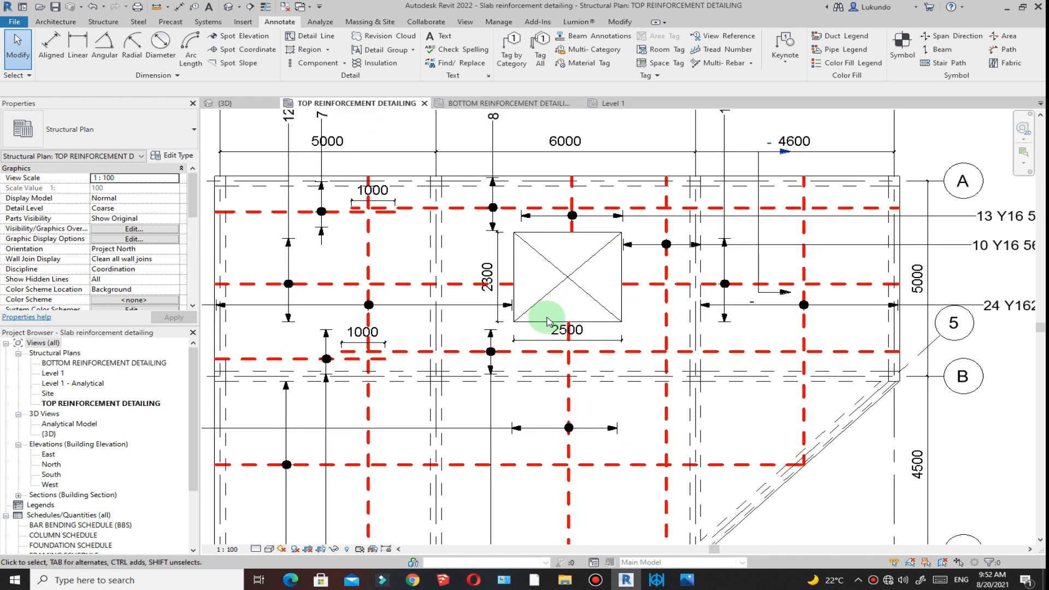
scroll(565, 296, down, 2)
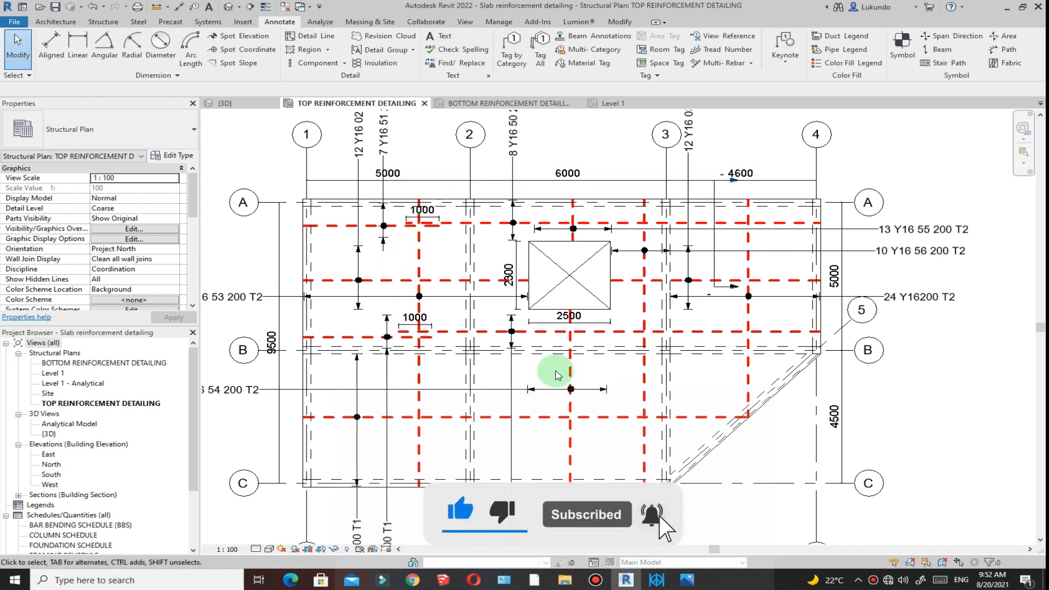
scroll(541, 320, up, 3)
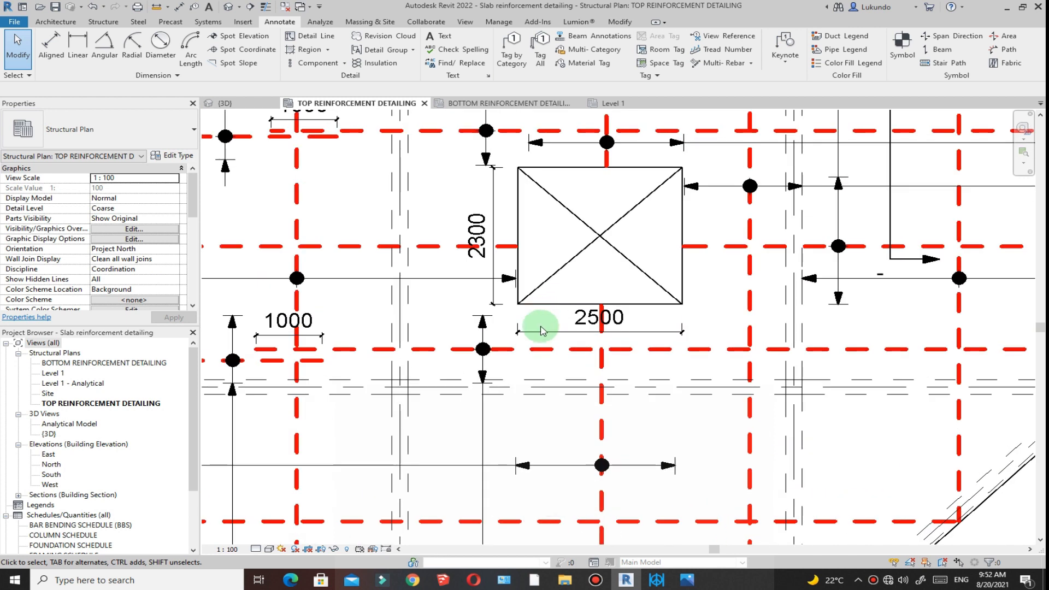
scroll(541, 328, down, 3)
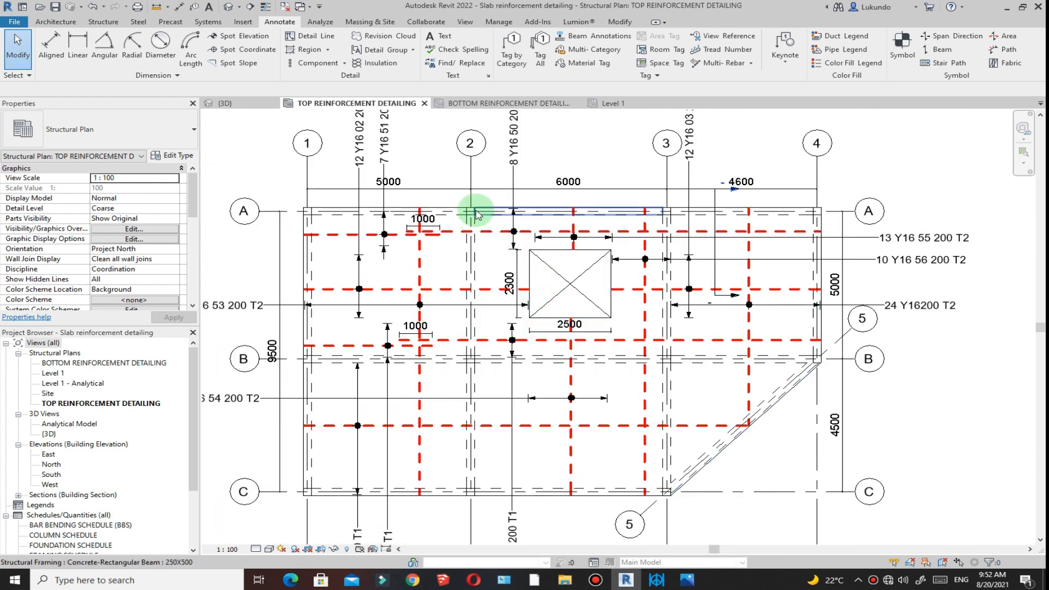
scroll(486, 207, down, 3)
scroll(569, 223, up, 2)
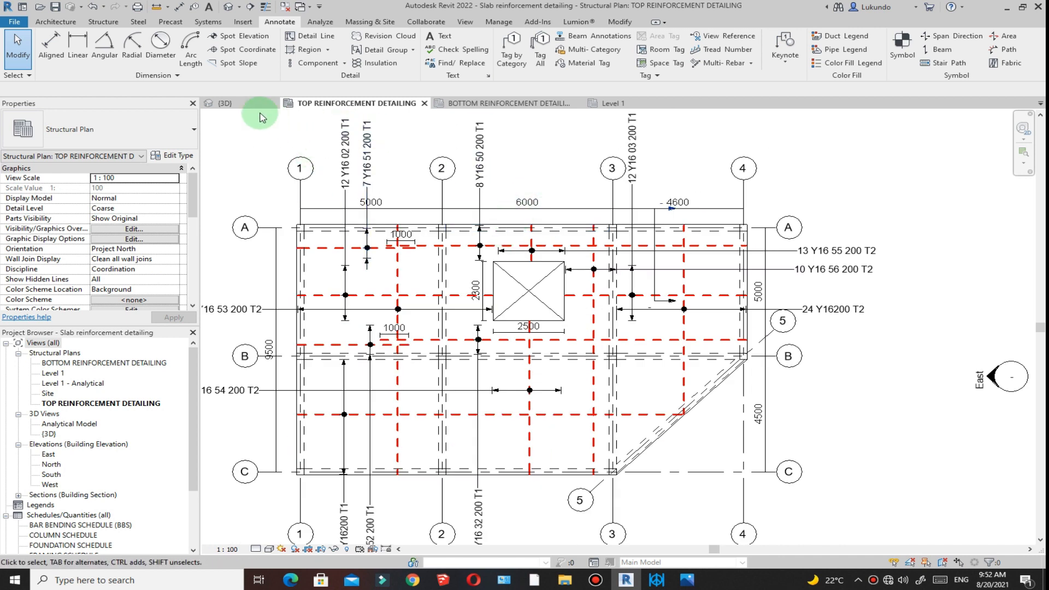
Revisit the 3D view of the slab model, and switch to the Level 1 structural plan of the PART 1 SLAB REBAR project.
click(247, 103)
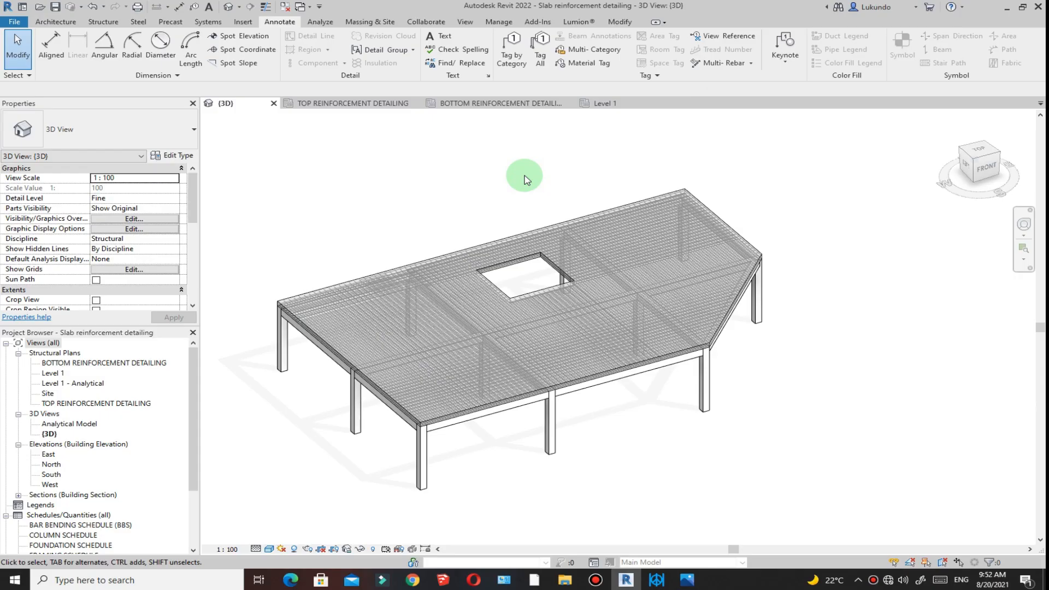
click(605, 104)
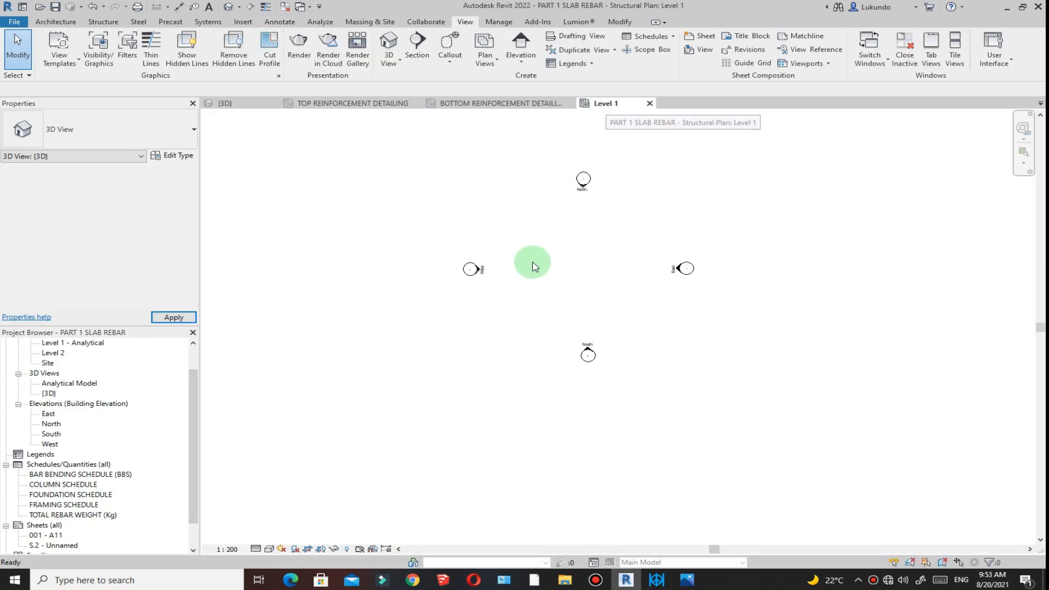
scroll(568, 193, up, 4)
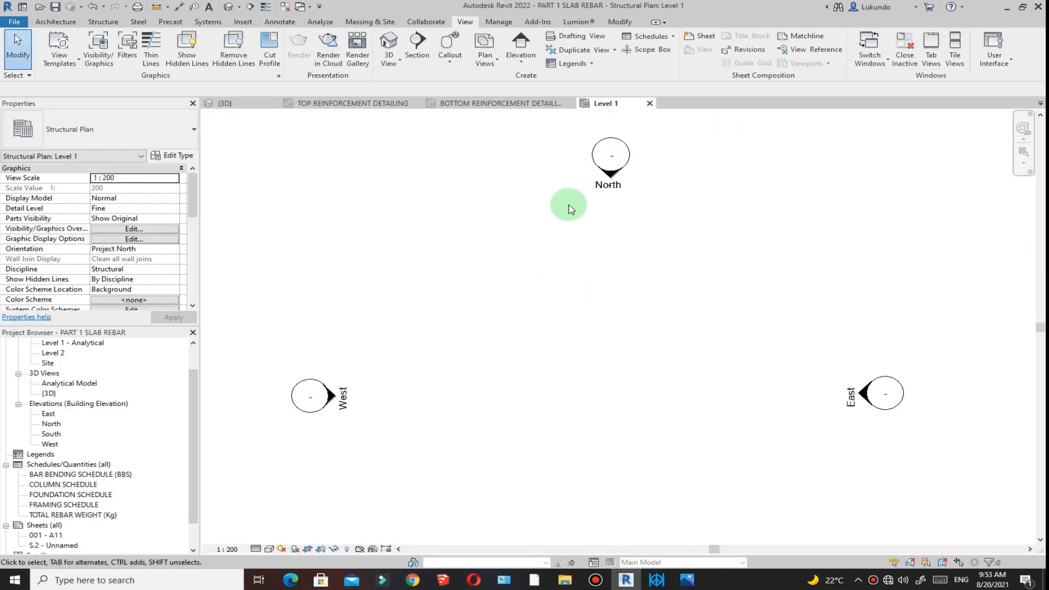
scroll(563, 246, down, 2)
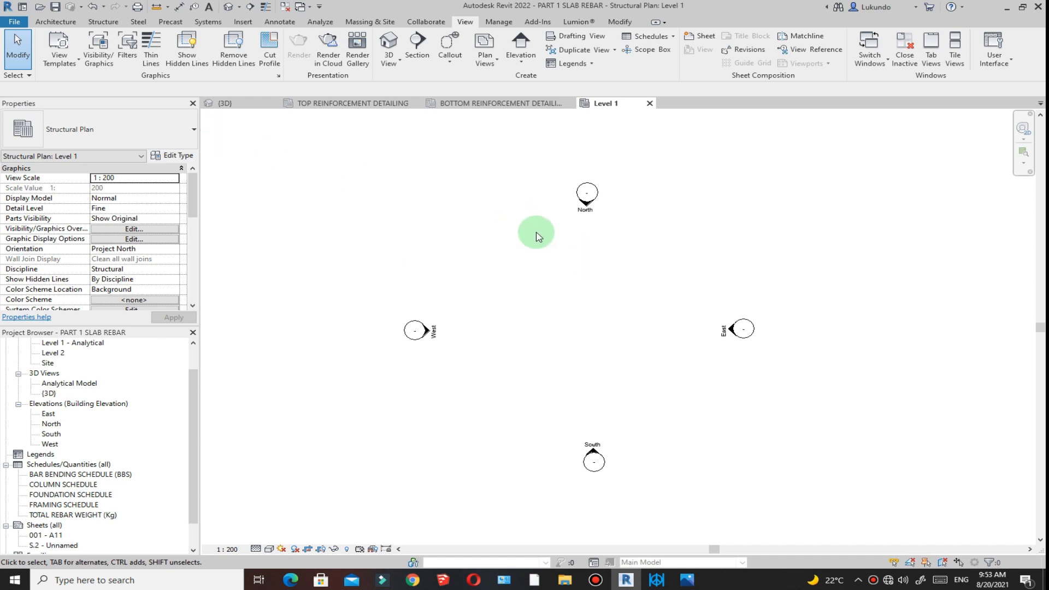
scroll(587, 314, up, 2)
scroll(584, 284, down, 4)
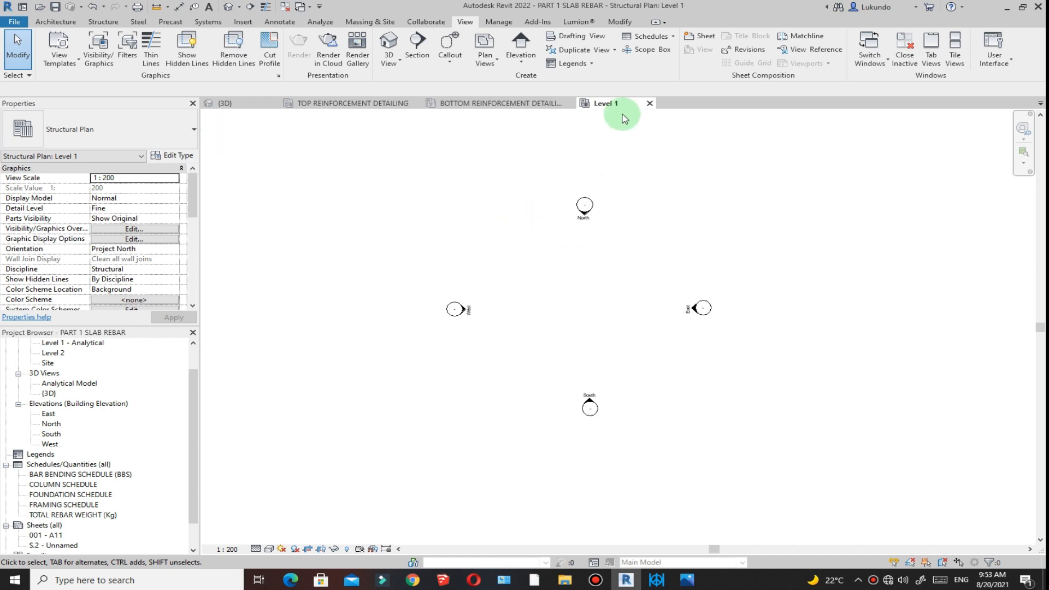
scroll(530, 246, up, 1)
scroll(527, 259, down, 2)
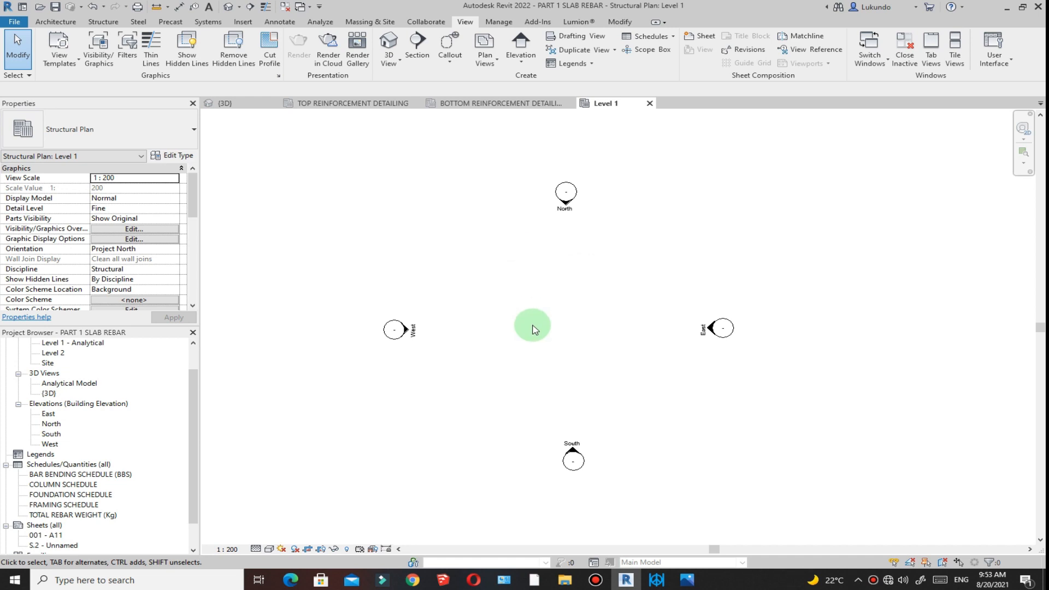
Open the South elevation and set Level 2 to 3 m above Level 1.
double_click(53, 434)
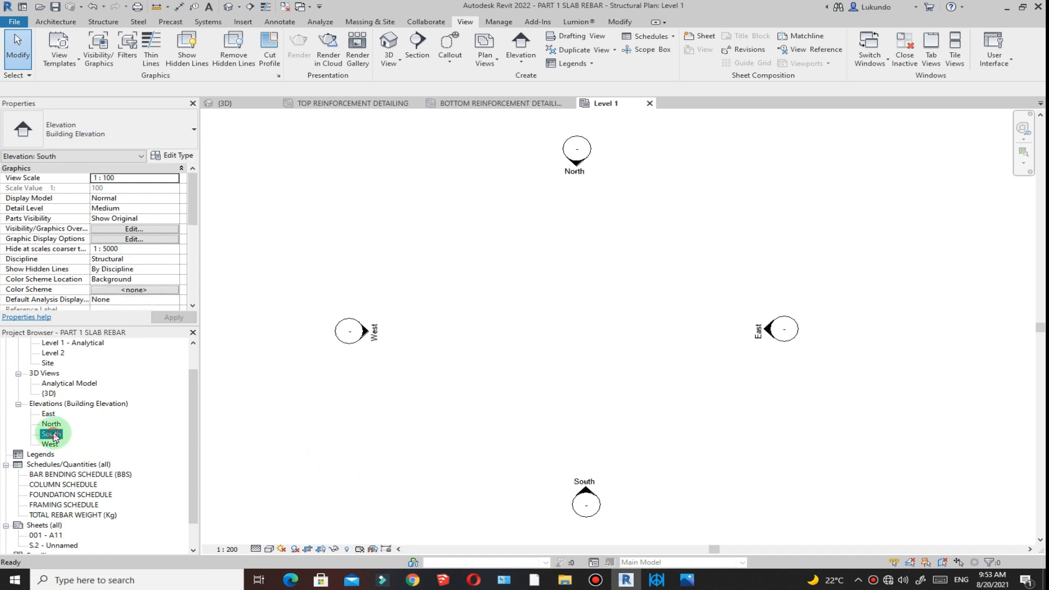
scroll(695, 342, up, 4)
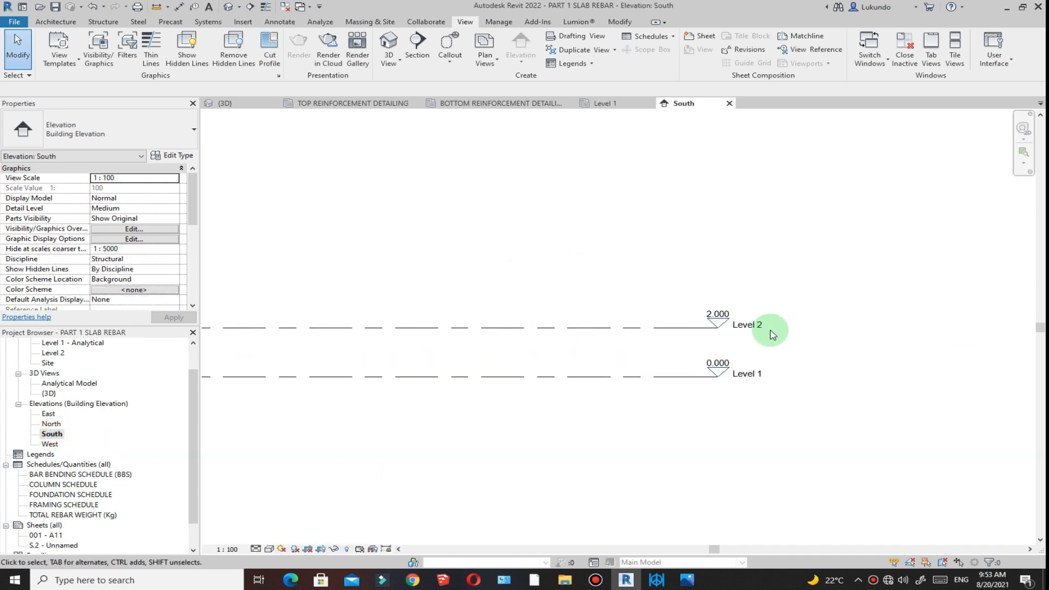
scroll(744, 361, down, 4)
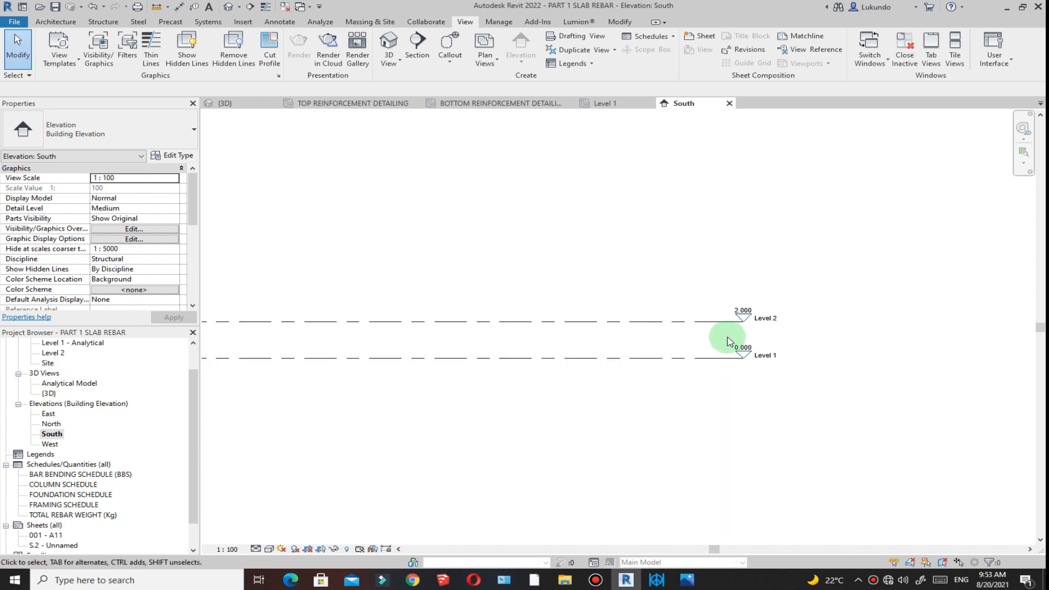
click(693, 317)
scroll(289, 335, up, 5)
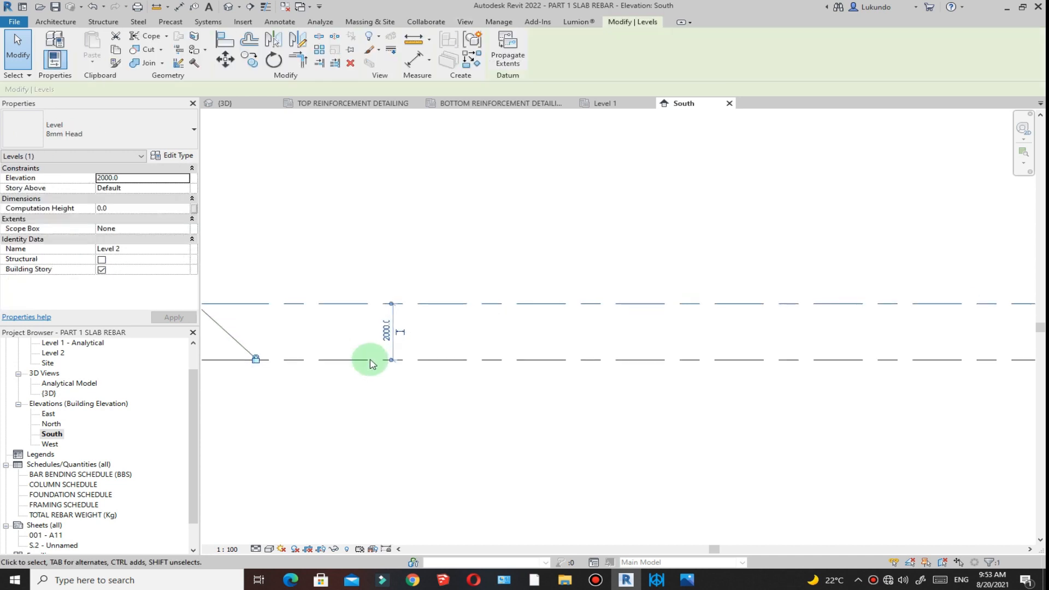
scroll(328, 365, down, 4)
scroll(365, 357, up, 3)
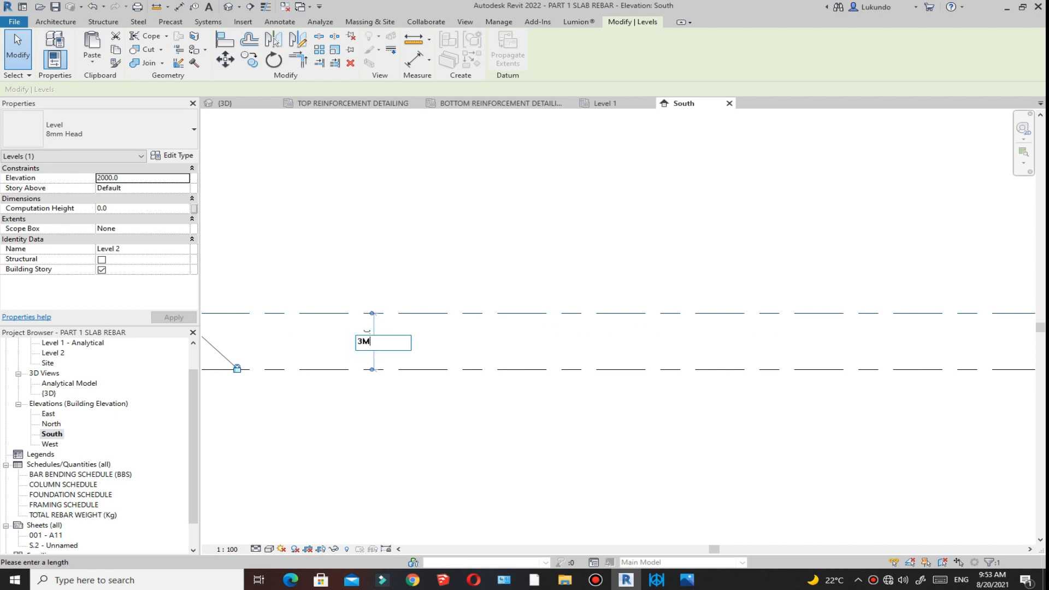
key(Return)
scroll(367, 364, down, 5)
click(595, 279)
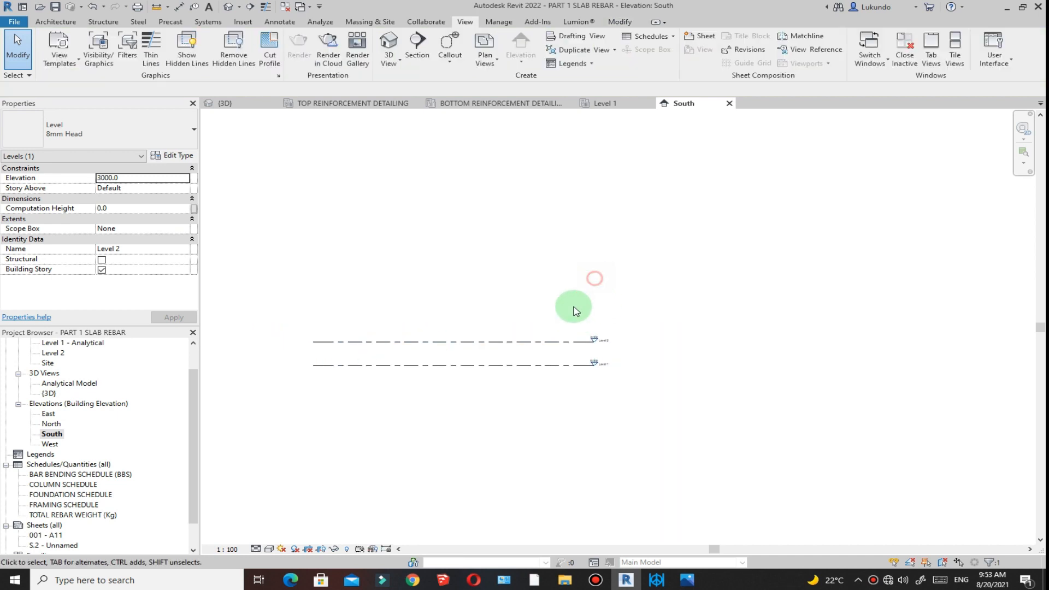
Check the level heads in the South elevation and return to the Level 1 structural plan.
scroll(573, 344, up, 3)
scroll(714, 335, down, 2)
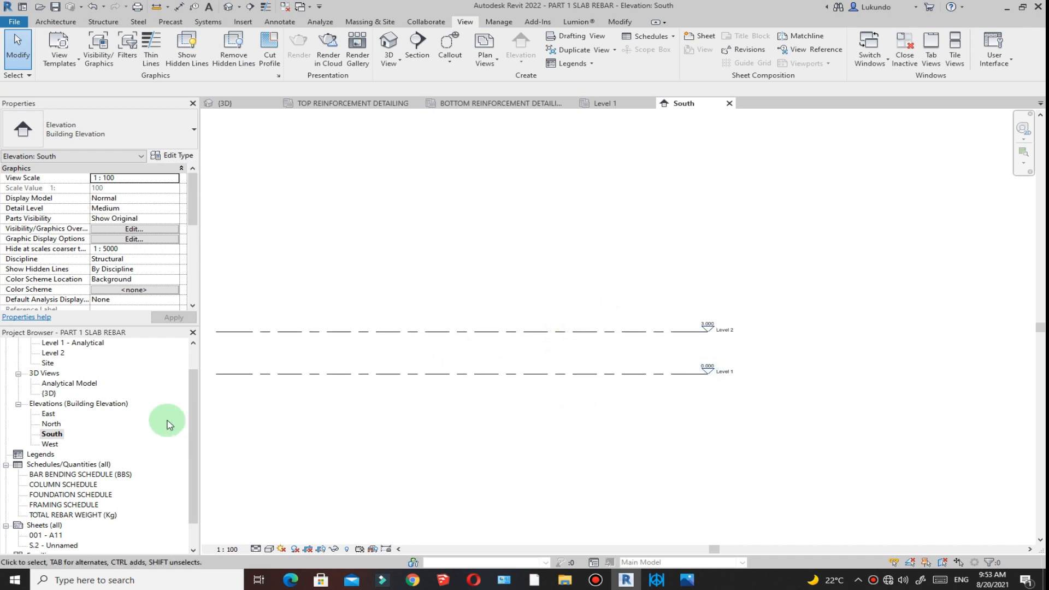
scroll(79, 395, up, 1)
double_click(54, 364)
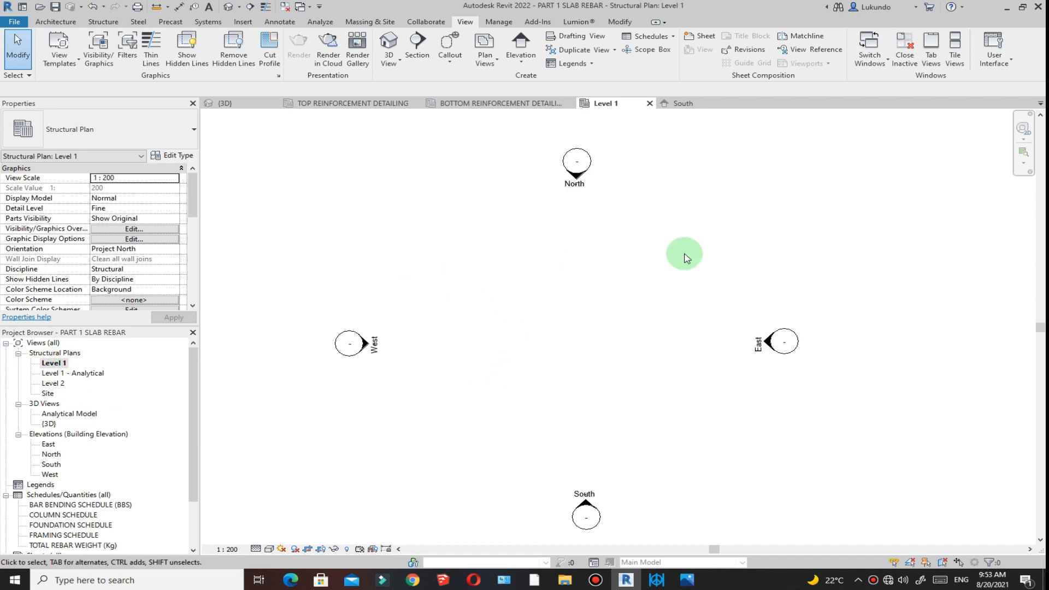
Draw a vertical grid line inside the west part of the area framed by the elevation markers on Level 1.
click(103, 23)
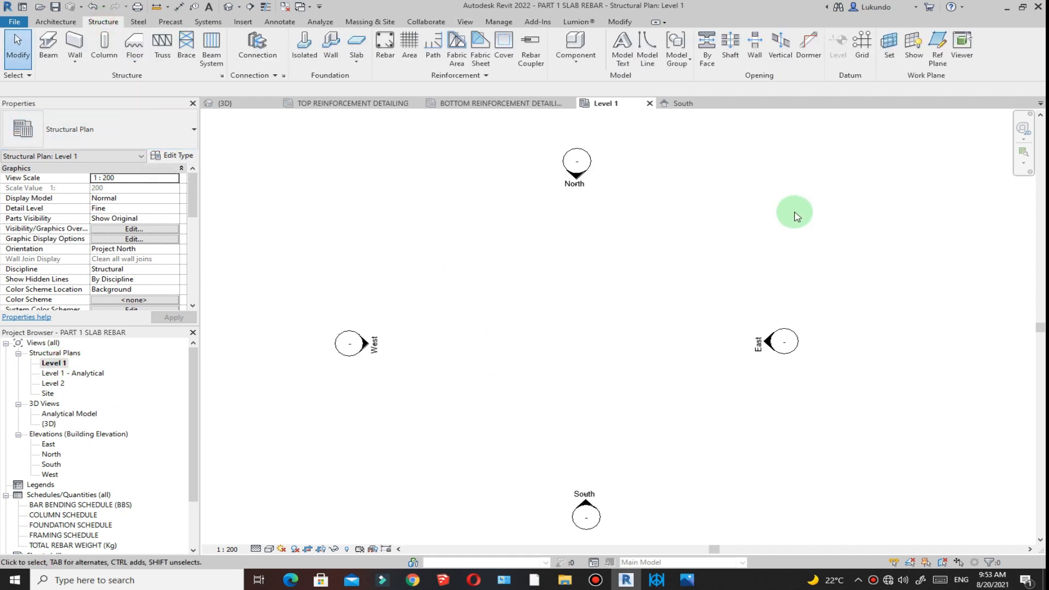
click(863, 49)
click(460, 232)
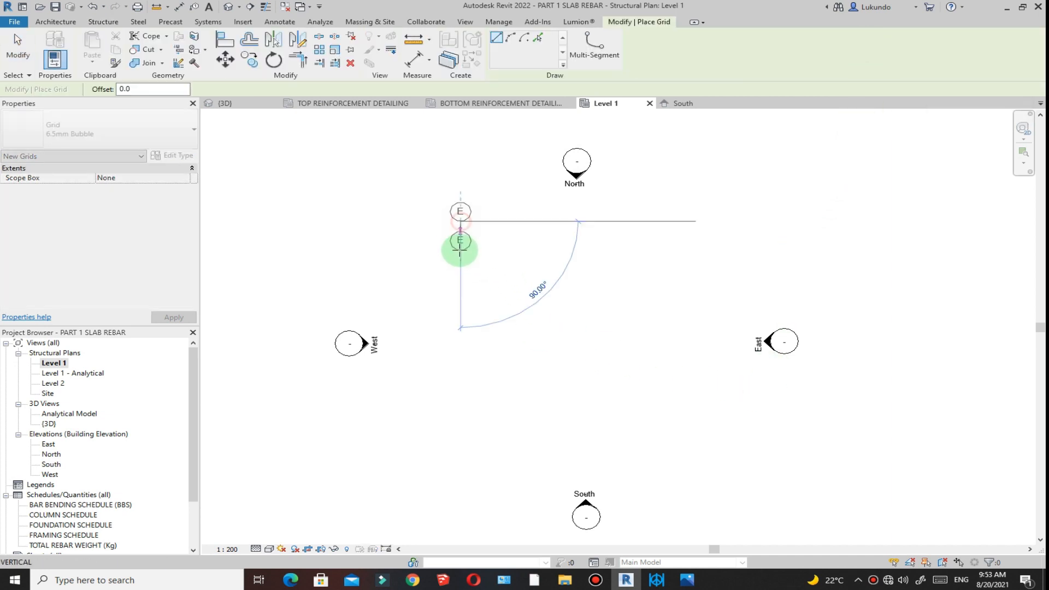
click(455, 452)
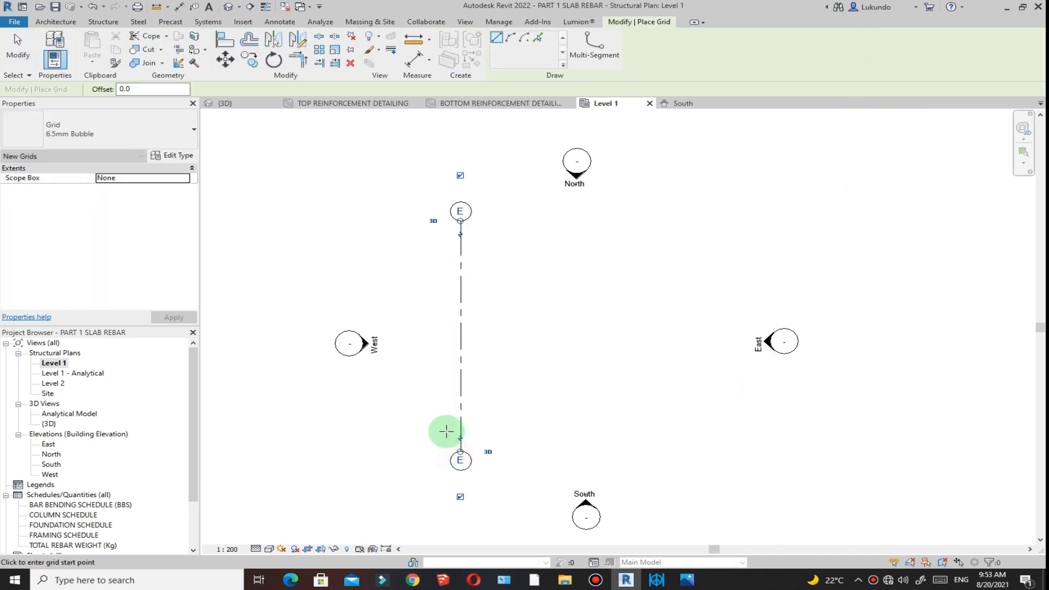
click(17, 50)
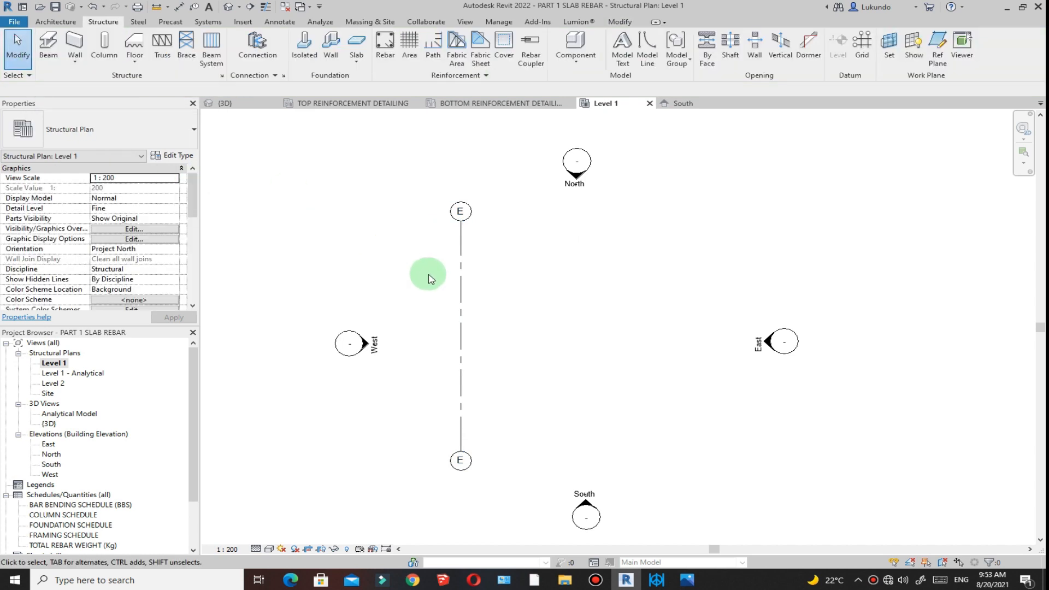
Rename the vertical grid line as 1.
scroll(462, 223, up, 3)
click(462, 223)
click(471, 217)
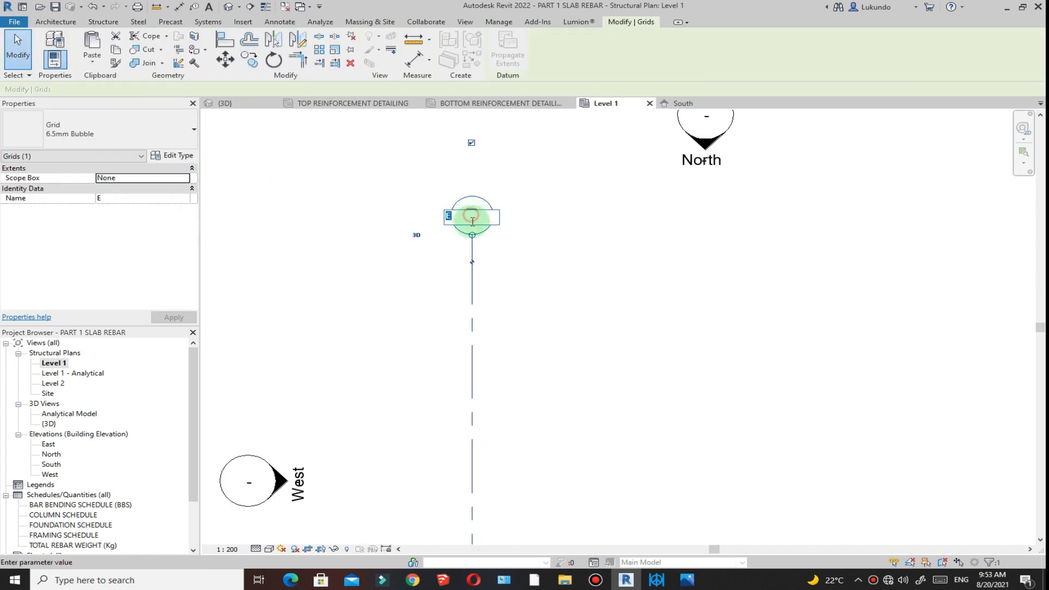
text(1)
key(Return)
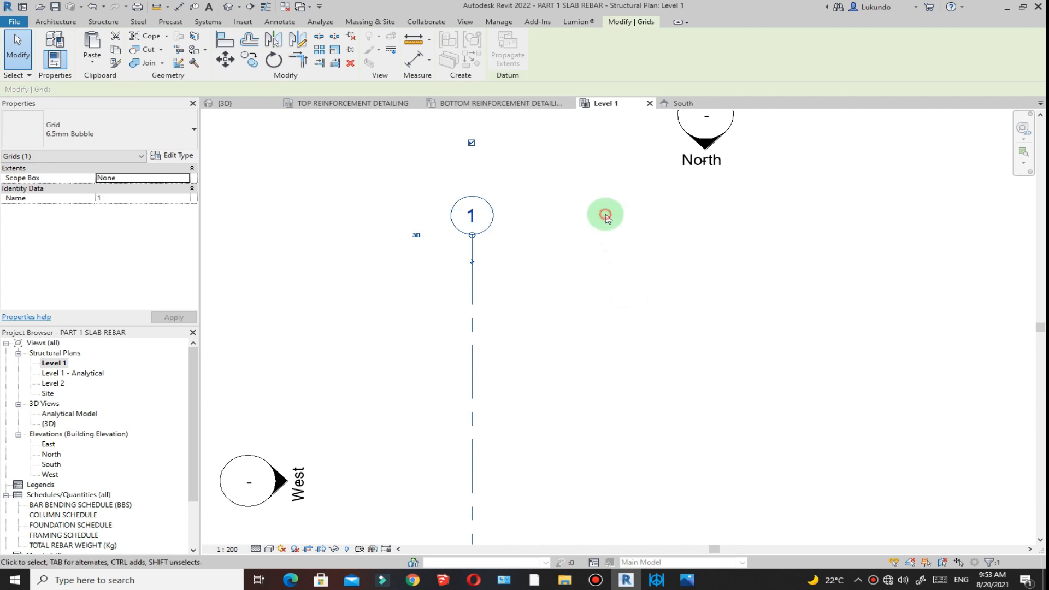
scroll(492, 251, down, 5)
click(525, 287)
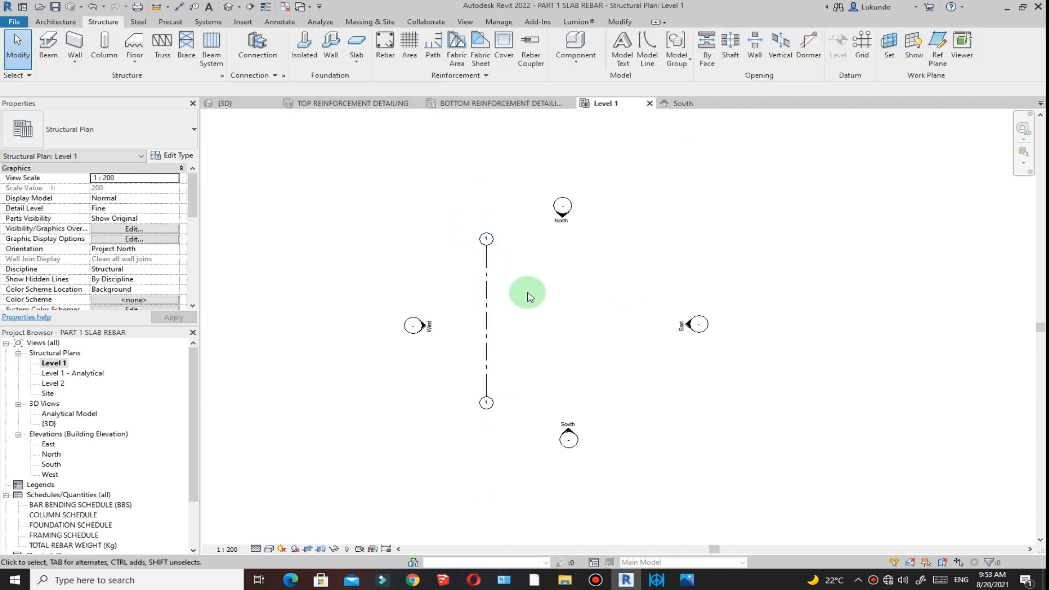
Draw three more vertical grid lines east of grid 1, aligned with its ends and spaced 5000, 5000 and 6000 mm.
click(483, 293)
click(351, 242)
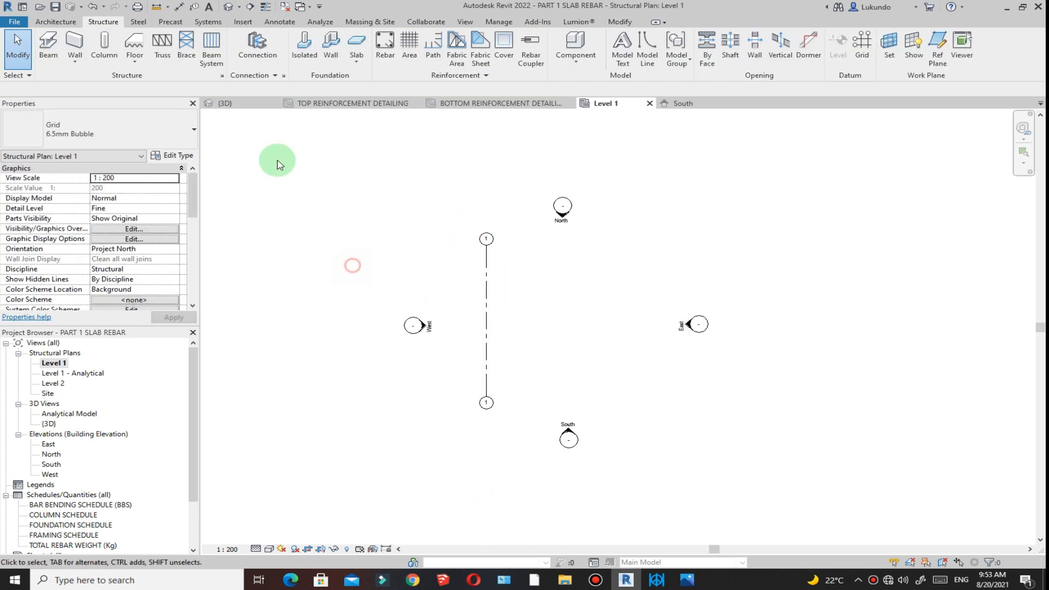
click(865, 52)
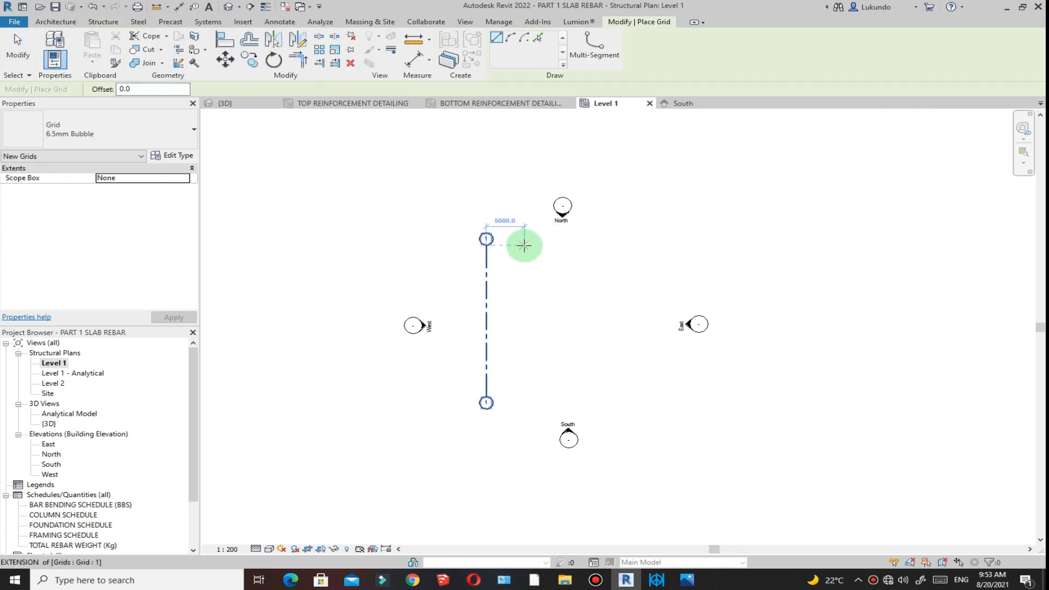
click(525, 245)
click(519, 406)
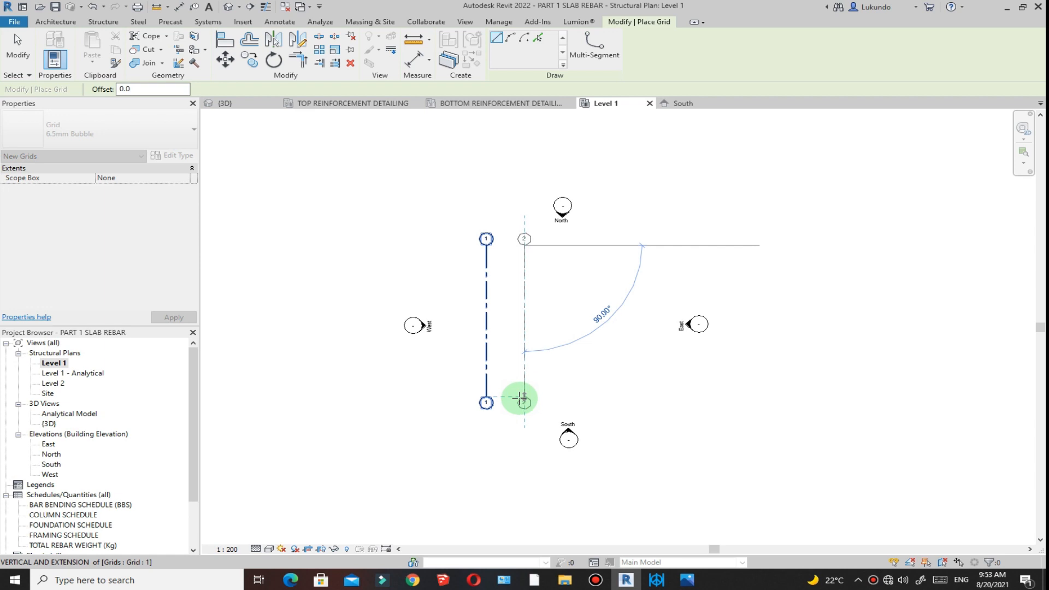
click(561, 246)
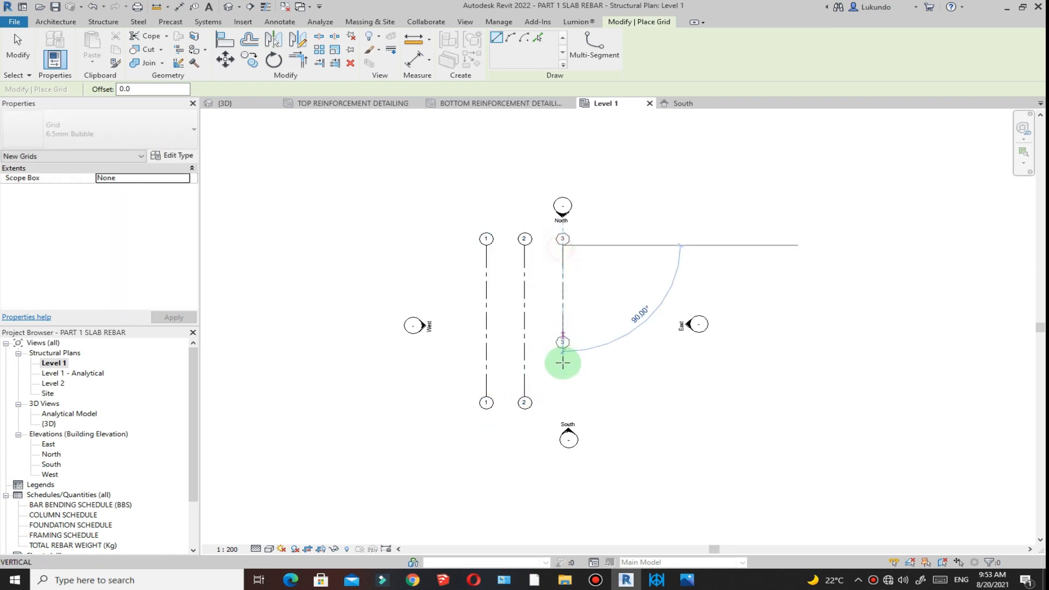
click(561, 399)
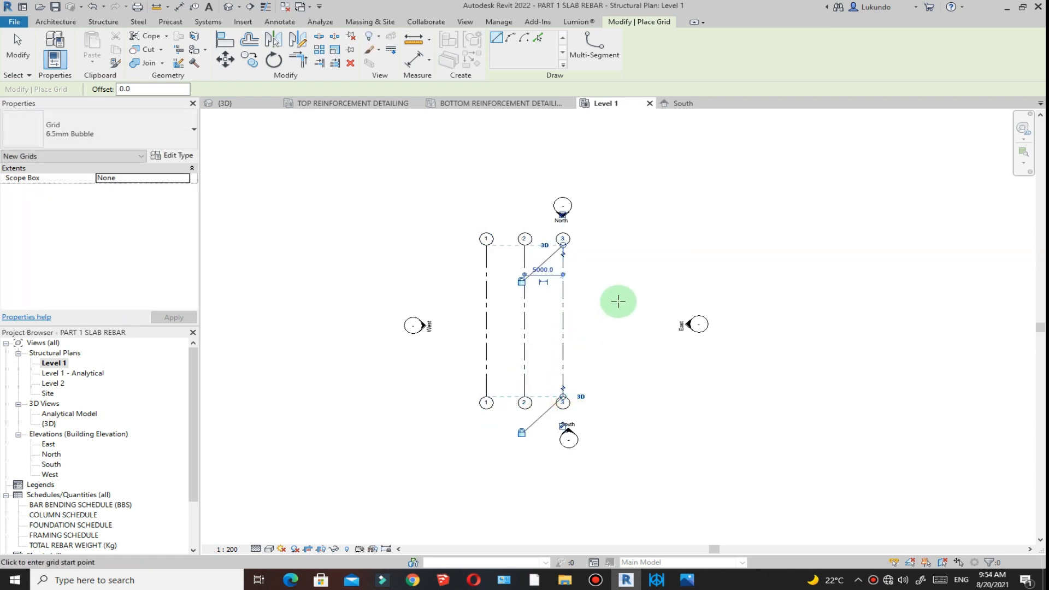
click(609, 246)
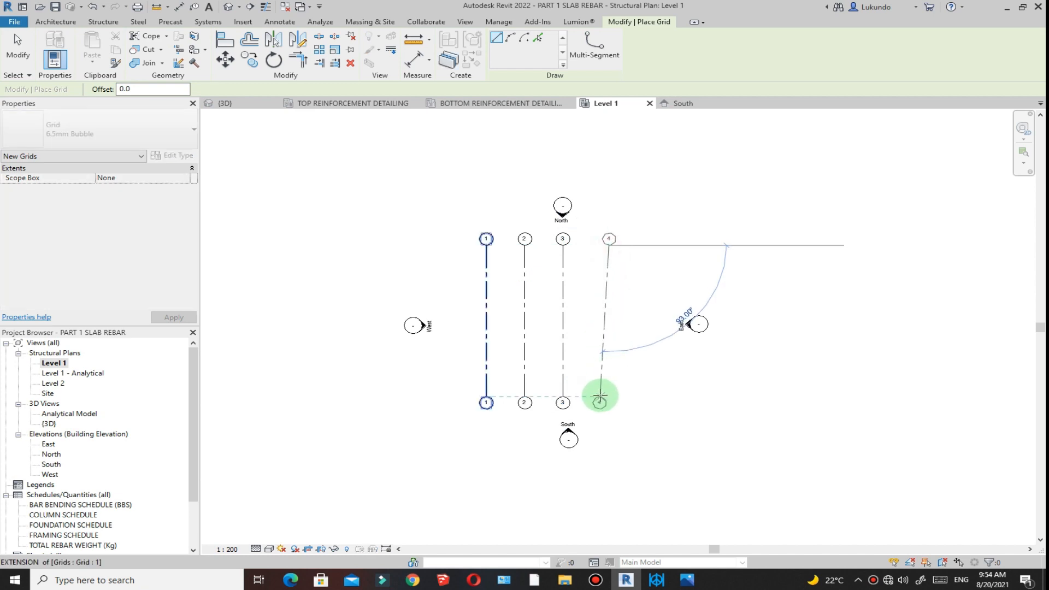
click(608, 395)
click(18, 52)
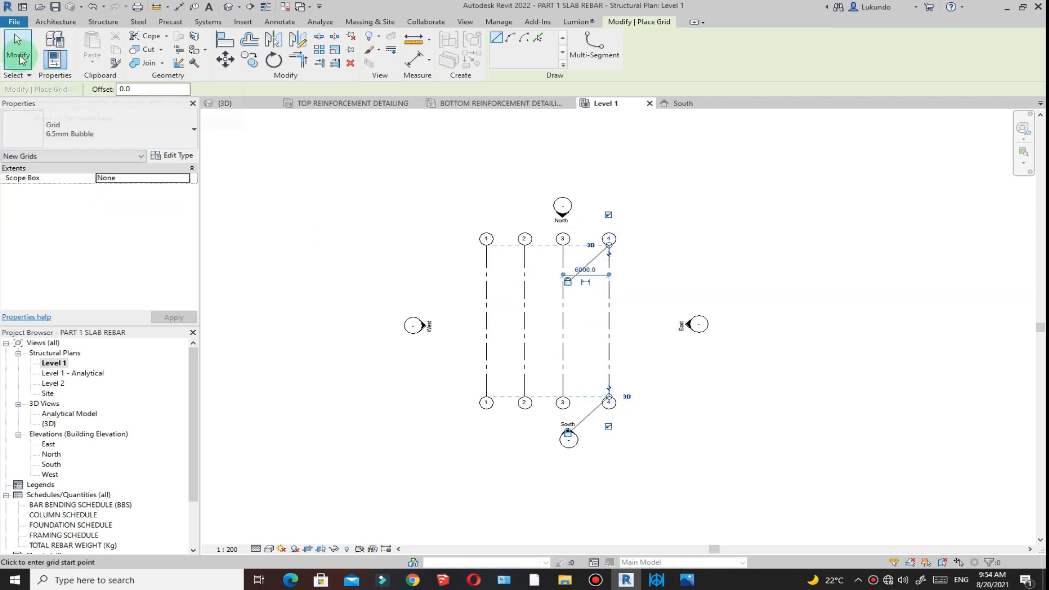
Check grid 2's spacing and set the distance between grids 2 and 3 to 6 m.
scroll(552, 281, up, 2)
click(513, 293)
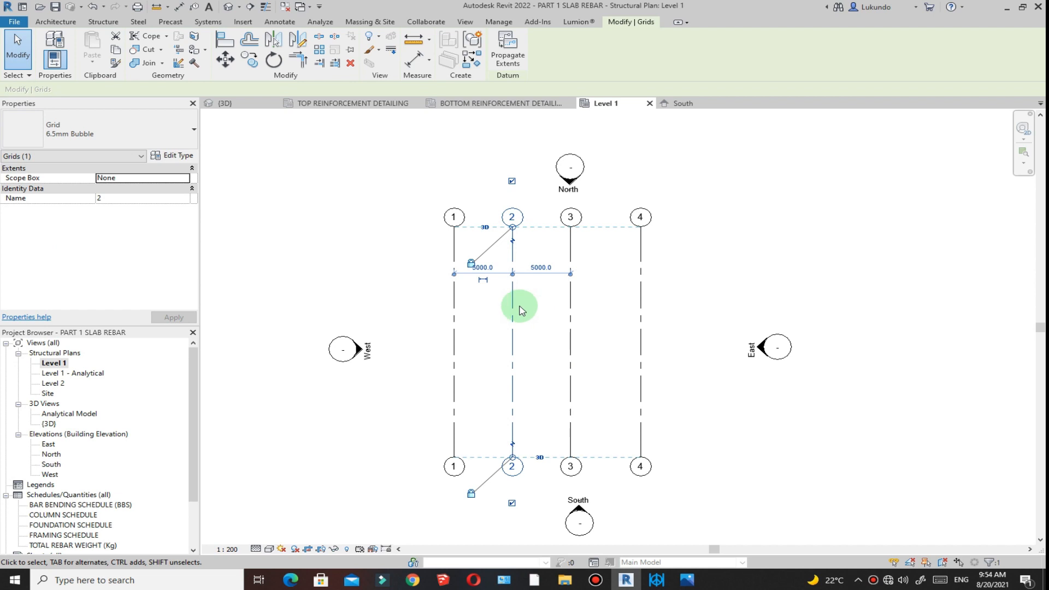
scroll(482, 276, up, 3)
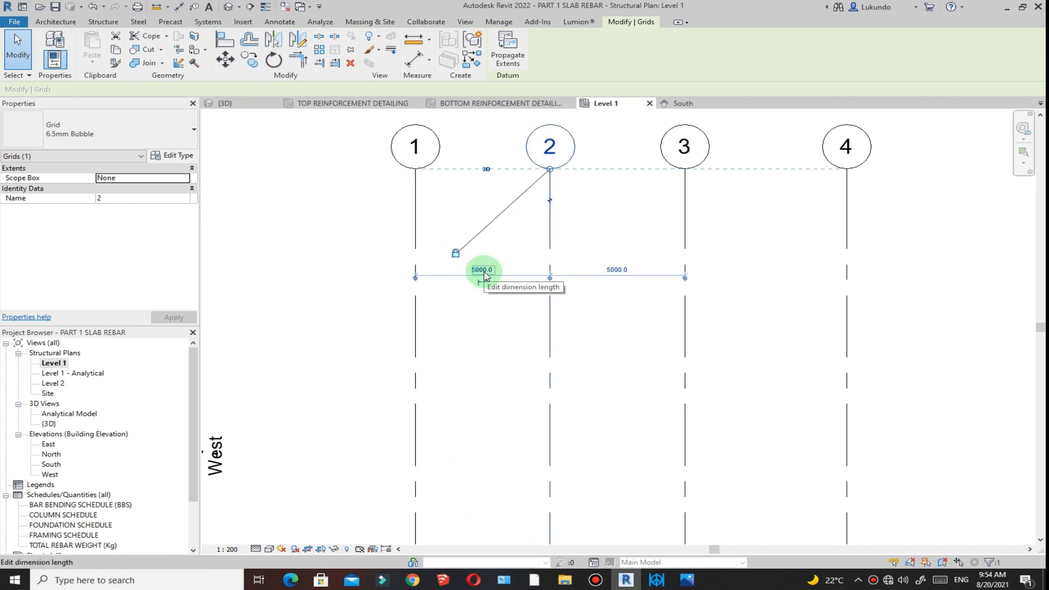
scroll(477, 280, down, 2)
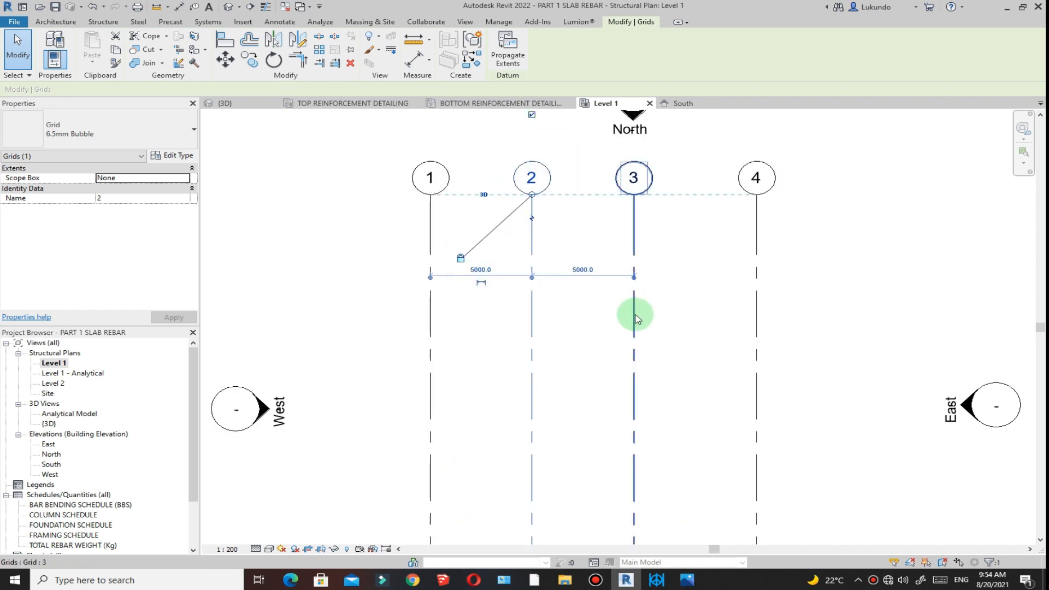
click(633, 311)
click(584, 270)
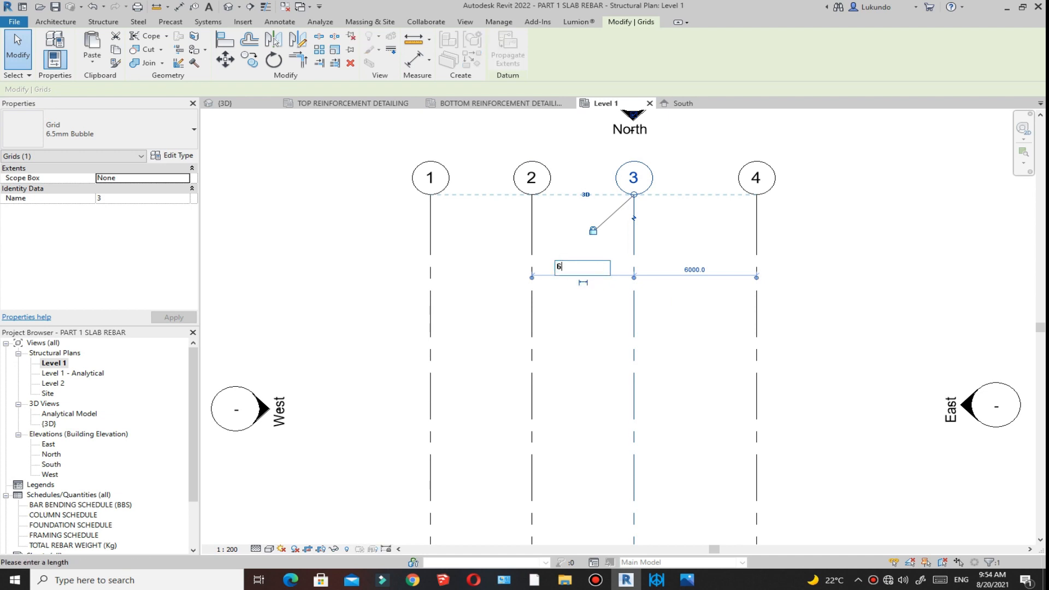
text(6M)
click(585, 275)
click(596, 322)
scroll(591, 320, down, 2)
Set the distance between grids 3 and 4 to 4.6 m.
click(672, 317)
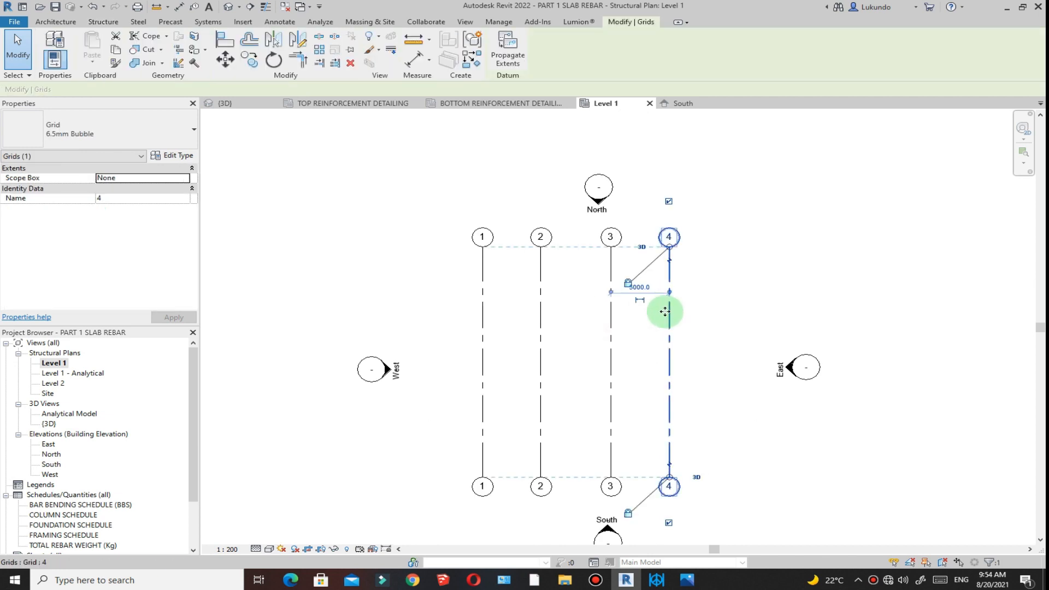
scroll(674, 317, up, 2)
scroll(627, 283, up, 3)
click(629, 281)
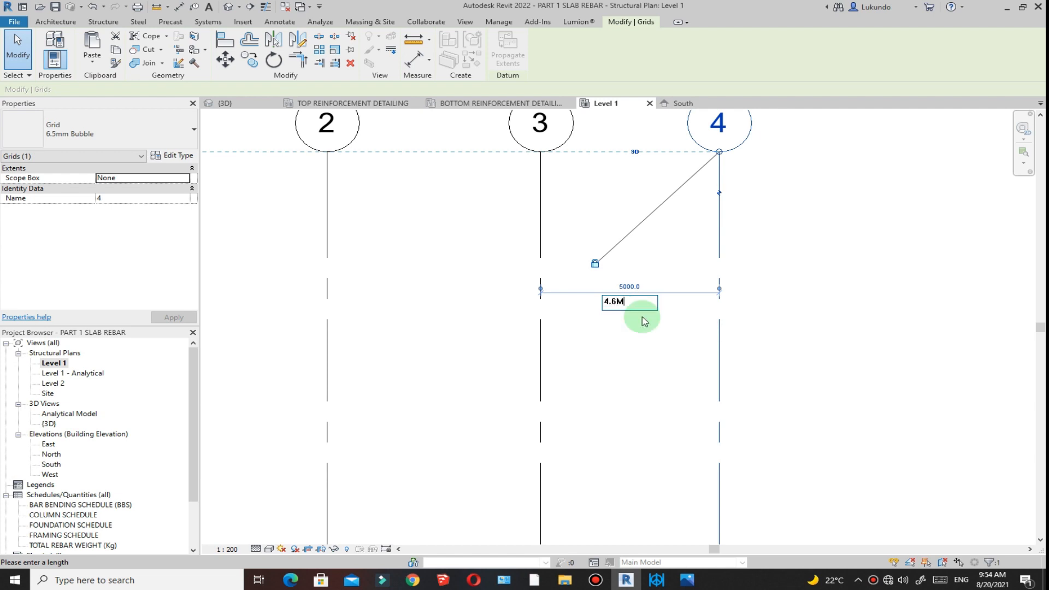
key(Return)
scroll(658, 310, down, 5)
click(591, 285)
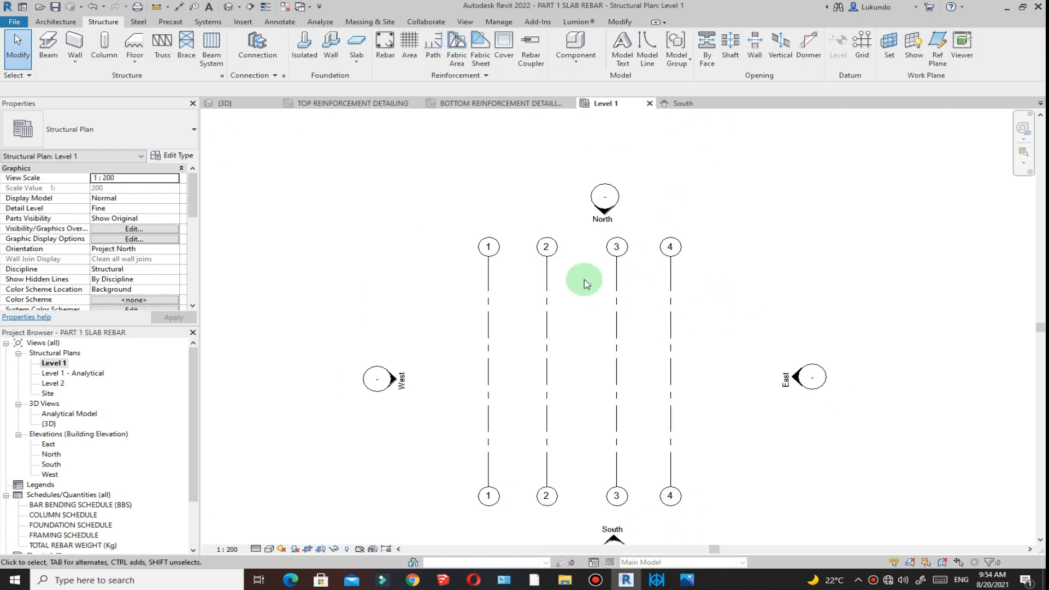
Draw a horizontal grid line across grids 1 to 4, just above their south bubbles.
scroll(539, 277, down, 3)
click(517, 332)
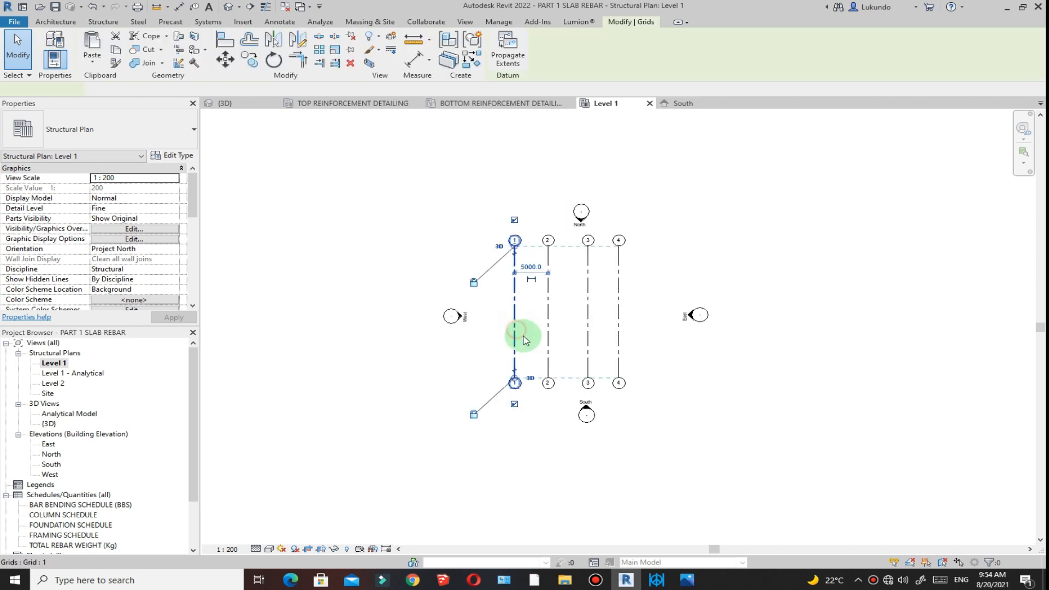
click(102, 22)
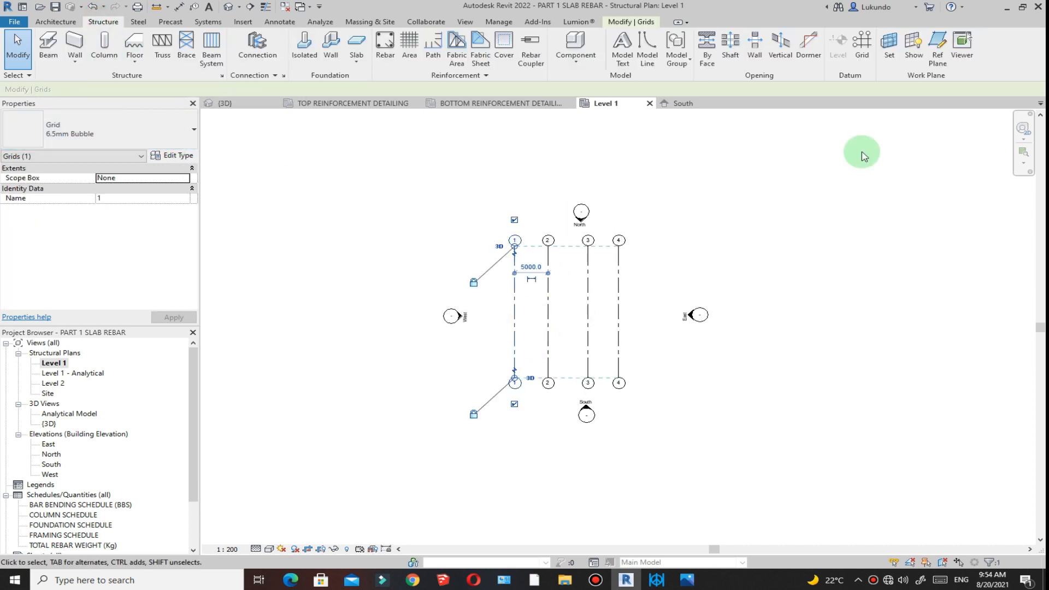
click(862, 44)
scroll(561, 351, up, 2)
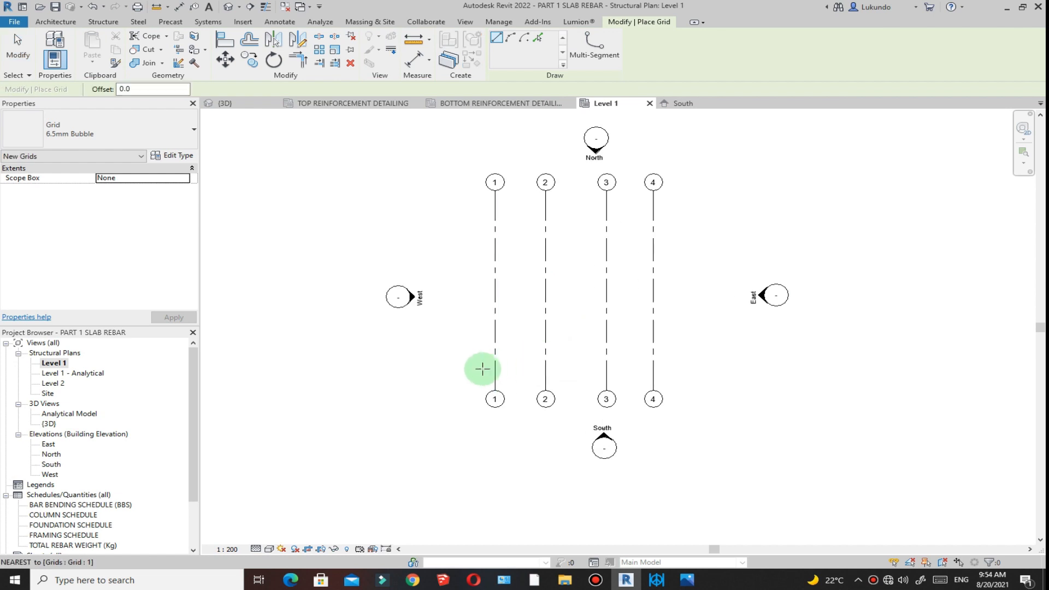
click(459, 363)
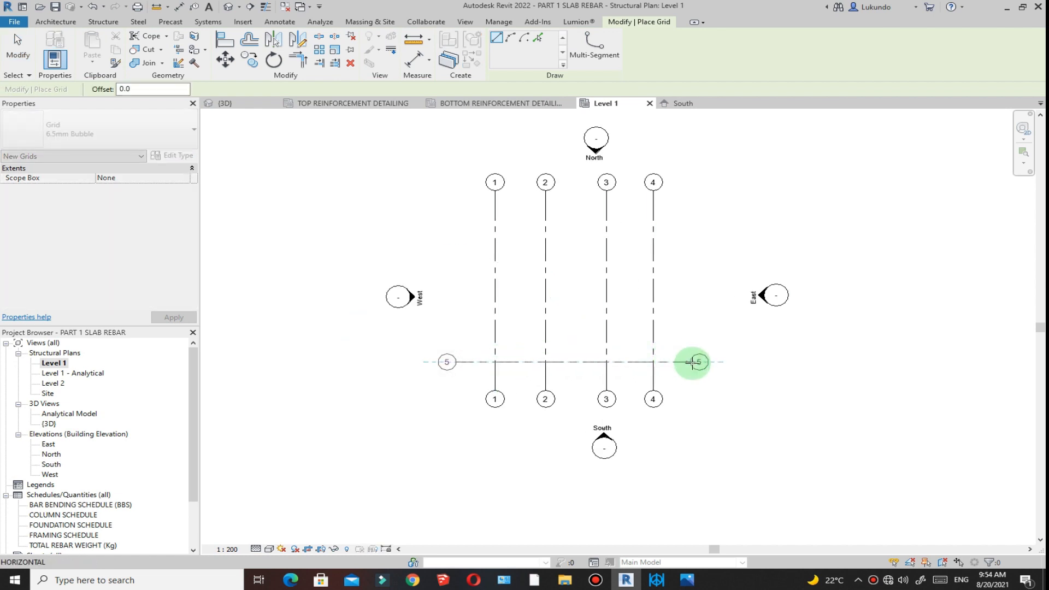
click(693, 362)
click(19, 47)
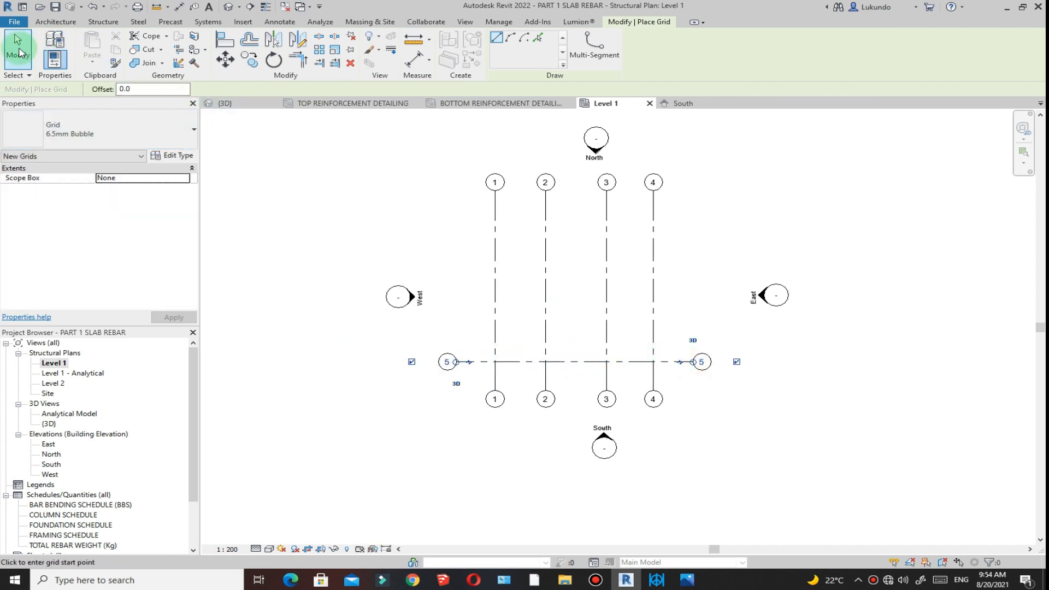
Rename the horizontal grid line as A.
scroll(437, 360, up, 2)
scroll(444, 364, up, 2)
double_click(439, 351)
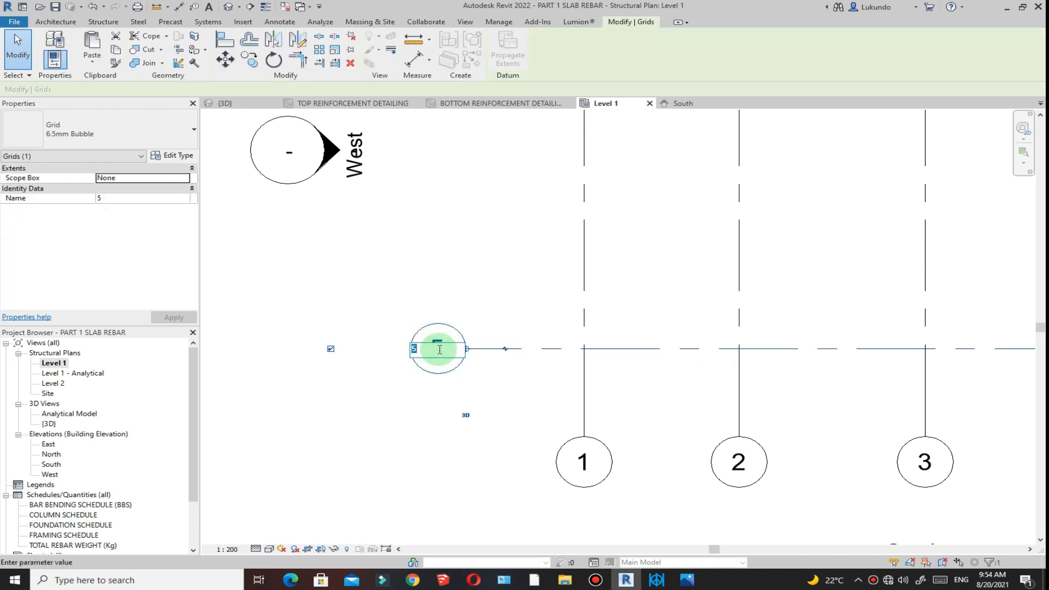
click(396, 251)
scroll(448, 372, down, 3)
scroll(451, 327, down, 2)
key(Escape)
Copy grid A northward twice along grid 1, at spacings of about 4900 mm and 6700 mm.
click(477, 377)
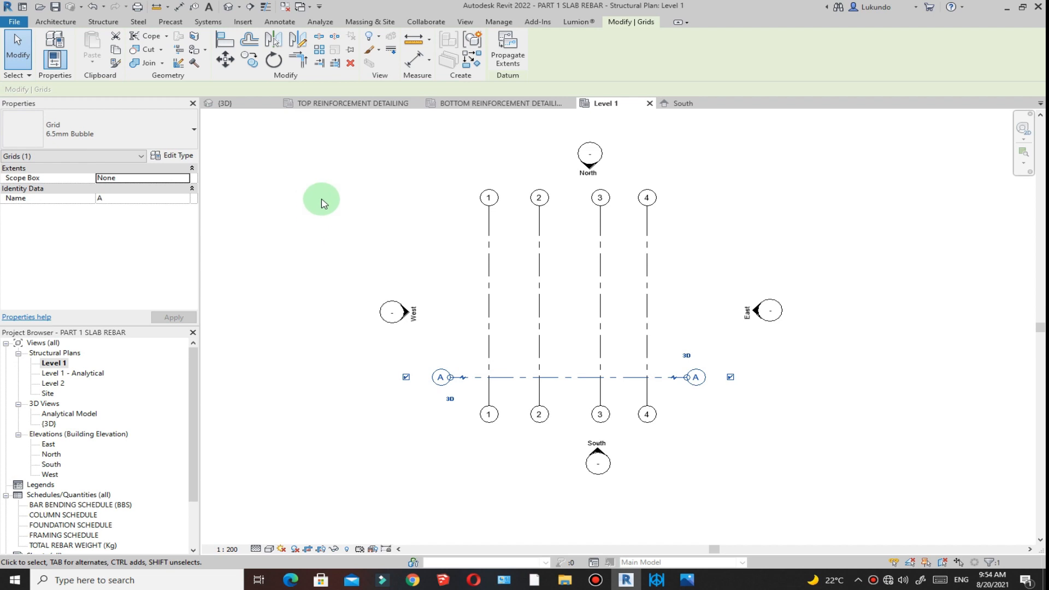
click(250, 60)
click(489, 377)
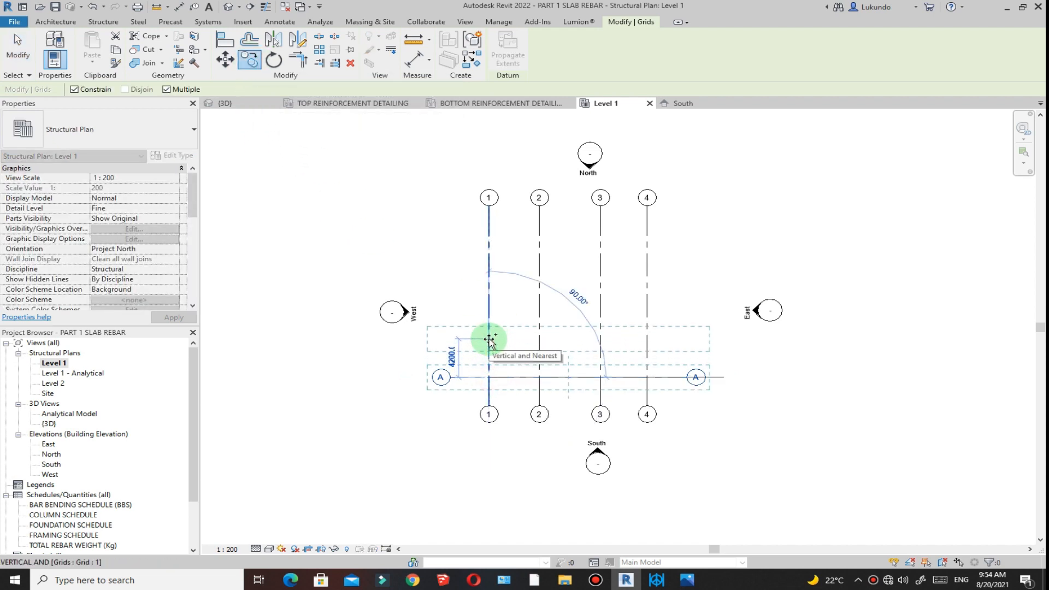
click(489, 332)
click(489, 272)
click(19, 52)
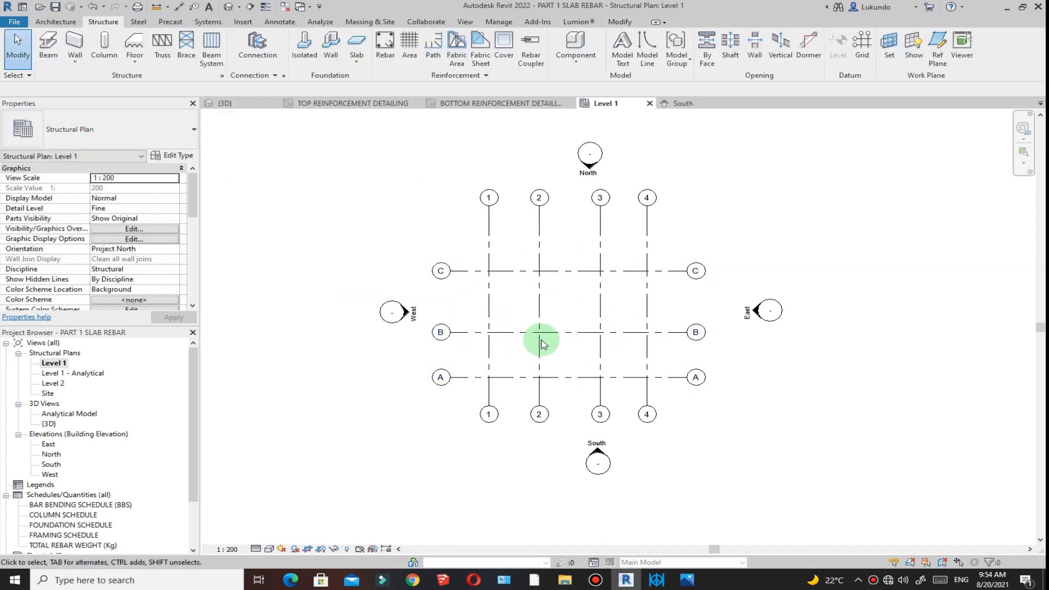
Set the distance between grids A and B to 4500 mm.
click(559, 333)
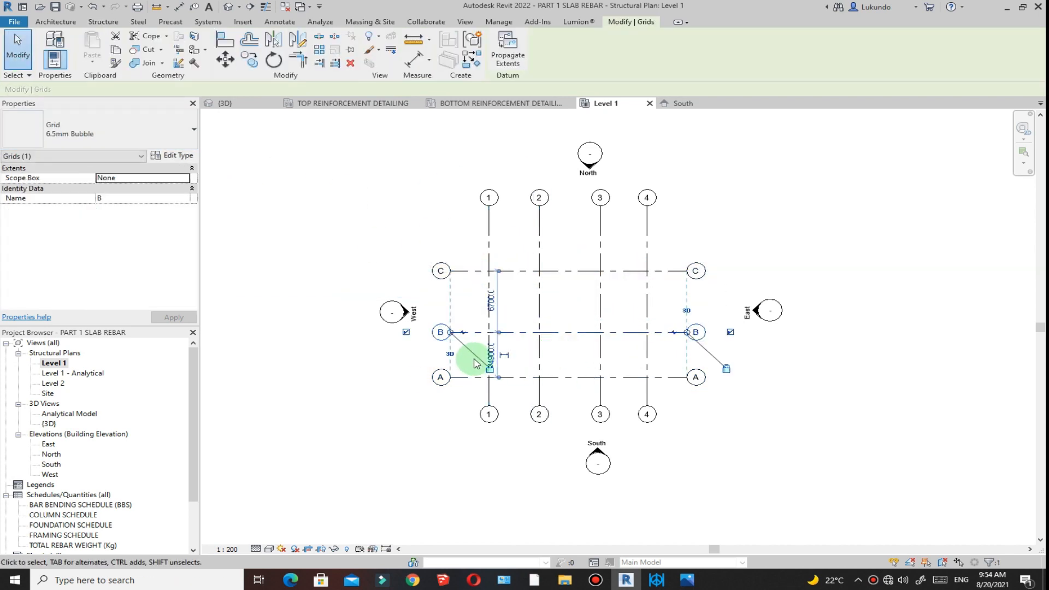
scroll(488, 358, up, 3)
click(501, 349)
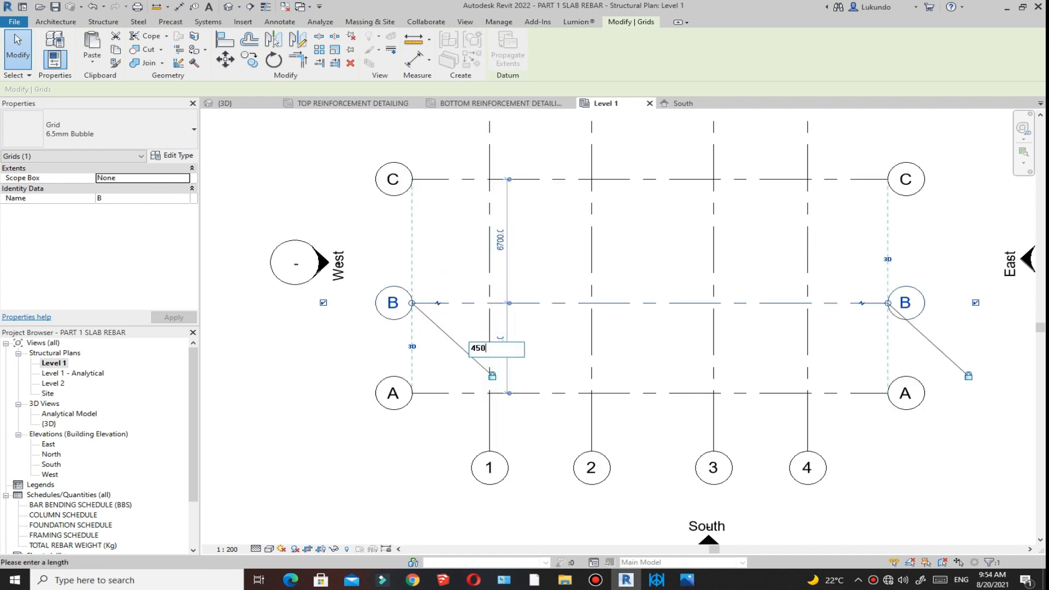
click(645, 257)
Set the distance between grids B and C to 4 m.
click(634, 179)
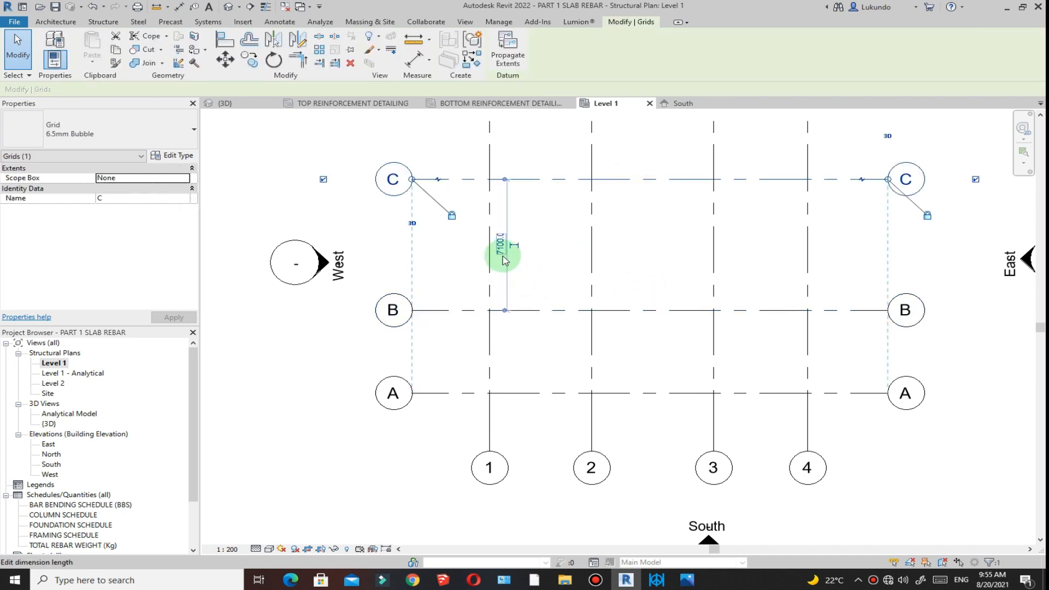
scroll(504, 253, up, 2)
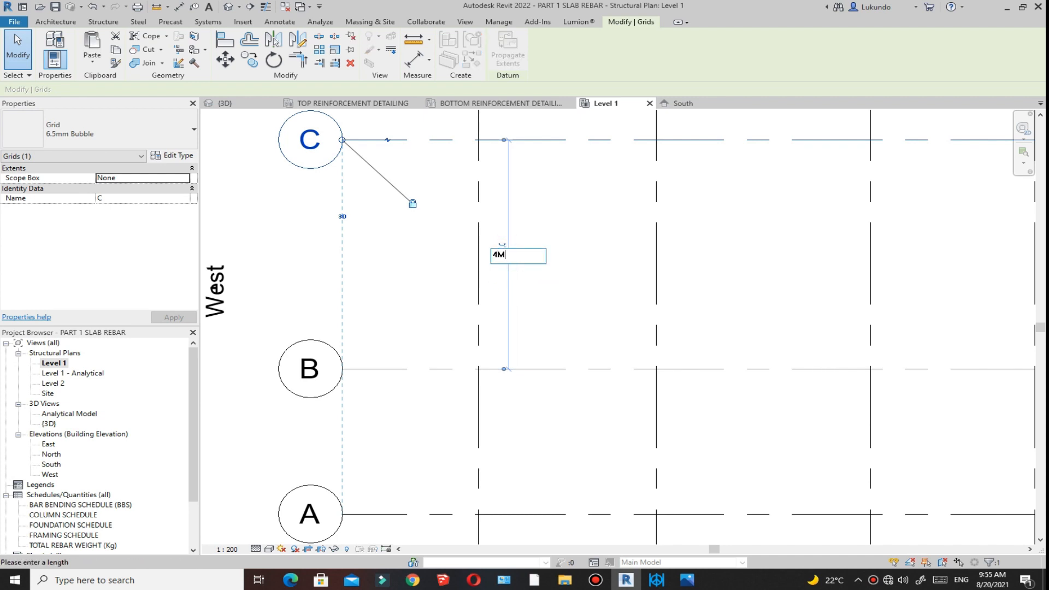
key(Return)
scroll(543, 298, down, 5)
click(687, 211)
Shorten the numbered grids' north ends to just beyond grid C, and the lettered grids' east ends to just past grid 4.
scroll(584, 259, up, 3)
click(570, 229)
drag(570, 179, 601, 287)
click(773, 415)
click(675, 377)
drag(670, 377, 645, 376)
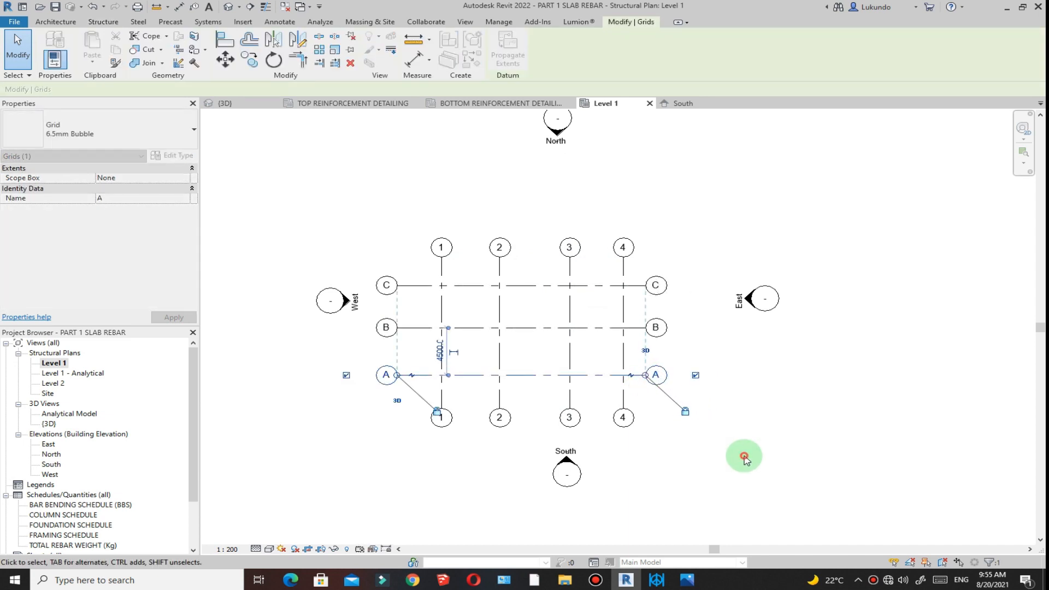
Start a vertical structural column of the Concrete Rectangular 250X250 type and check its b and h dimensions.
click(745, 455)
scroll(548, 349, up, 4)
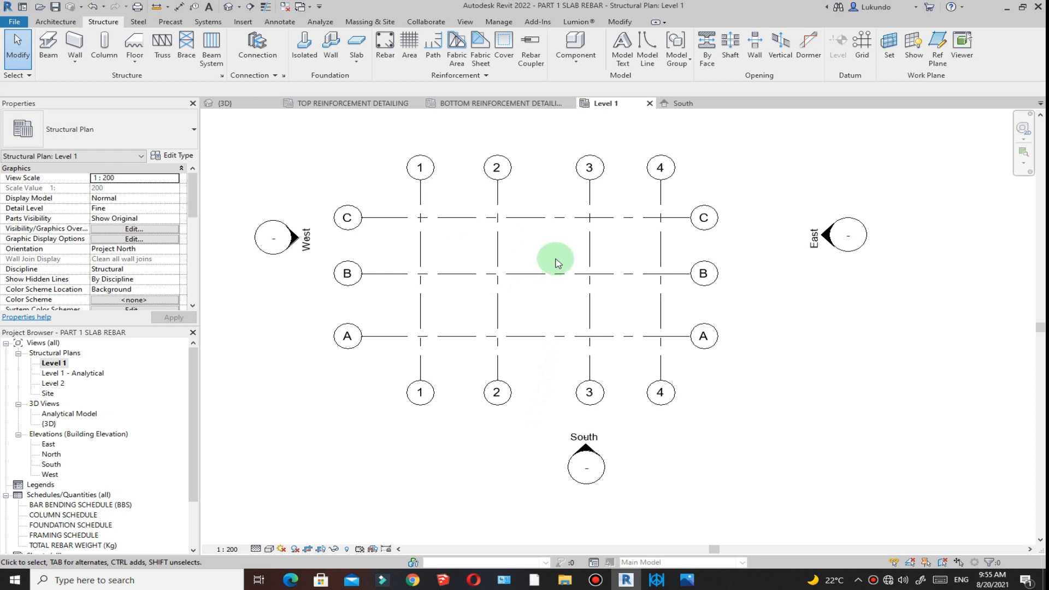
scroll(569, 287, up, 2)
scroll(567, 293, down, 1)
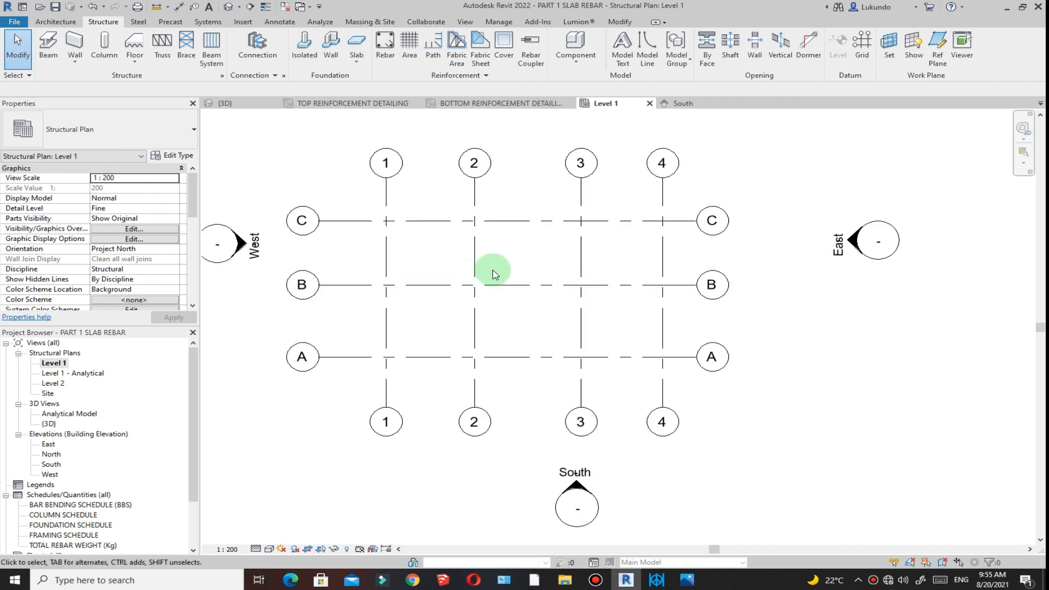
click(102, 23)
click(105, 54)
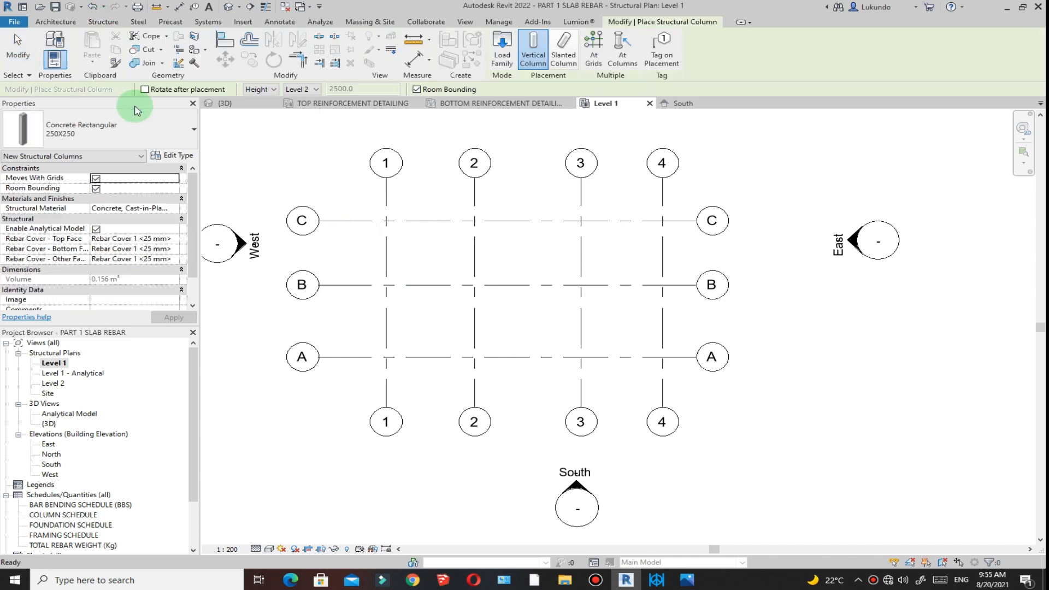
click(188, 130)
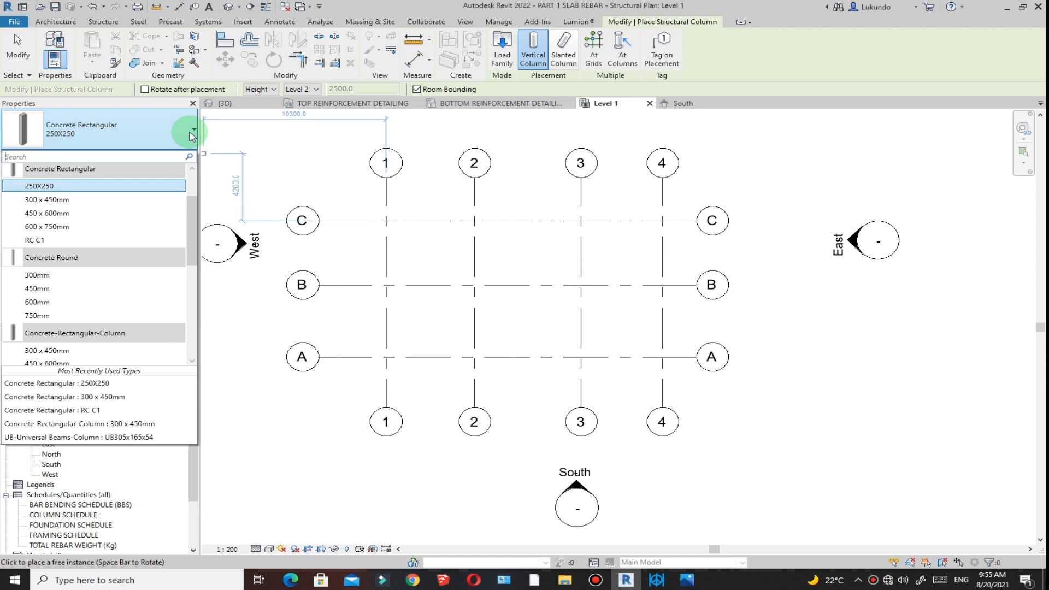
click(49, 189)
click(172, 157)
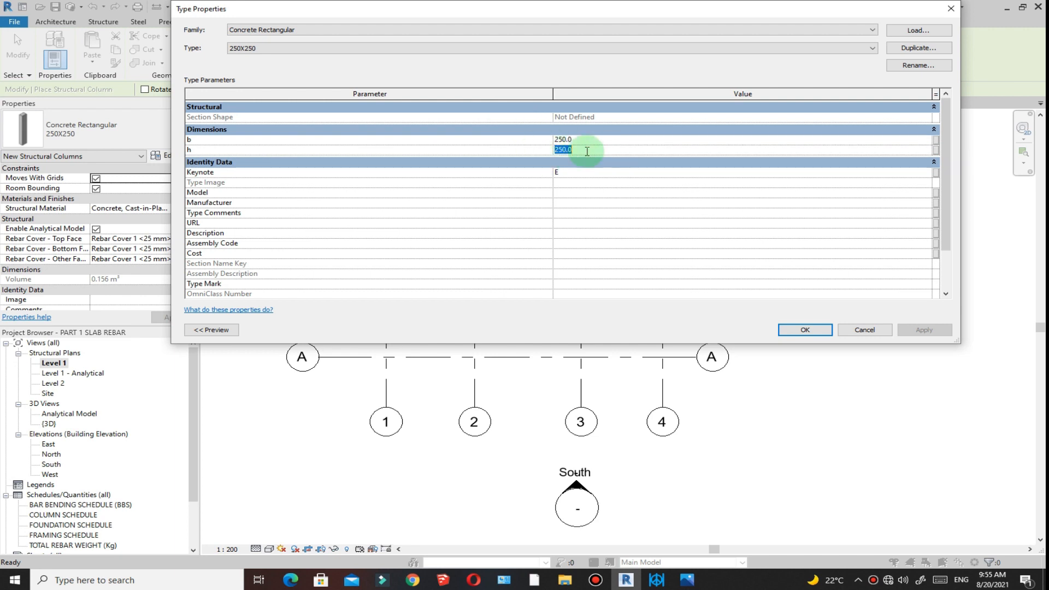
click(811, 332)
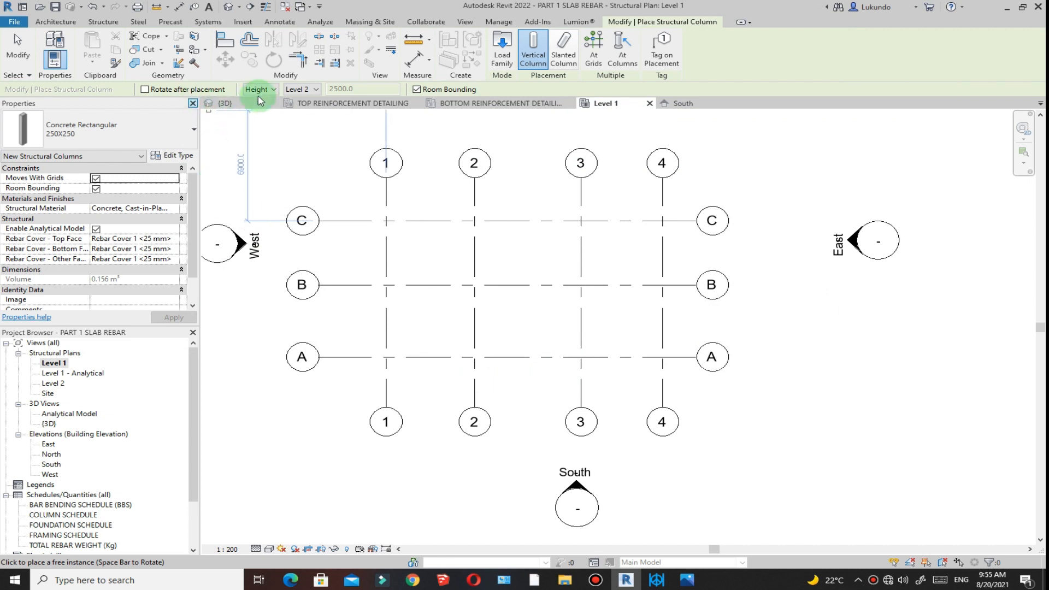
Place 250X250 columns with their height up to Level 2 at grid intersections A1 and A2.
click(258, 109)
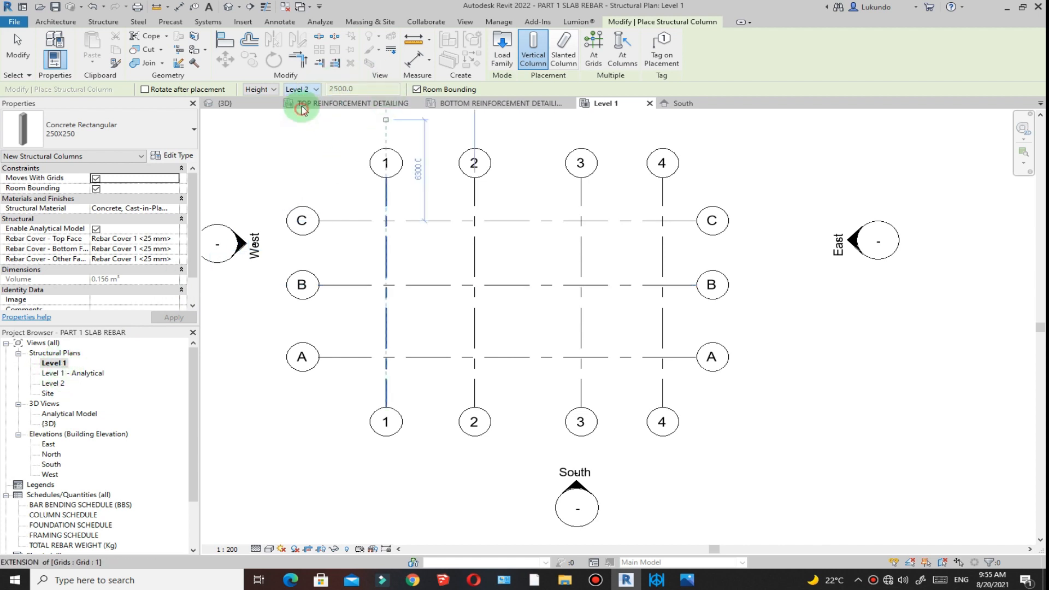
scroll(388, 359, up, 4)
click(377, 361)
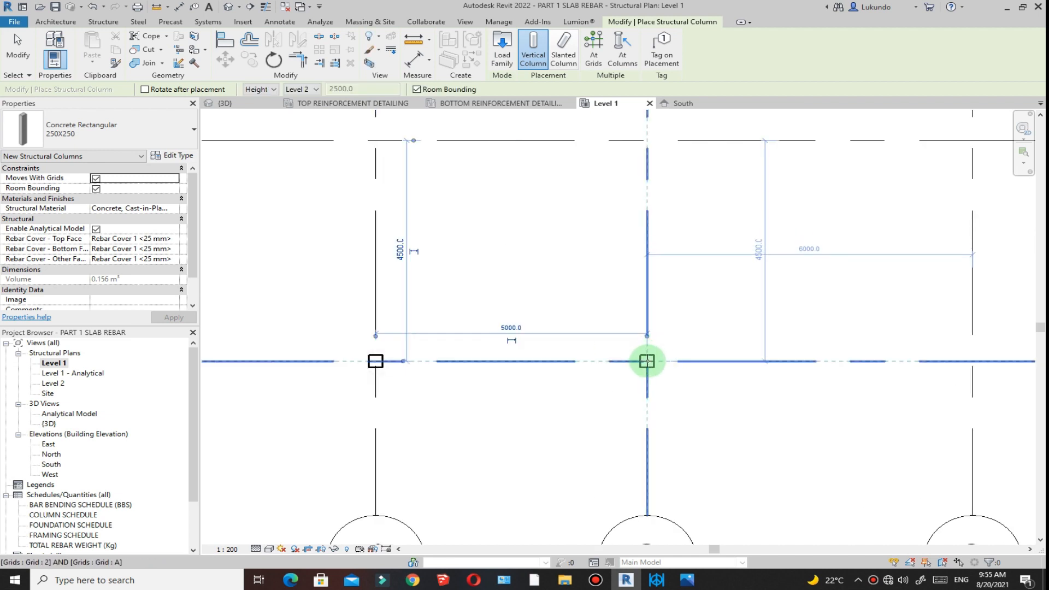
click(647, 361)
Place 250X250 columns at the intersections of grids 1 to 4 with grids A to C in one operation.
scroll(499, 393, down, 3)
click(597, 55)
scroll(601, 328, down, 2)
drag(744, 386, 483, 253)
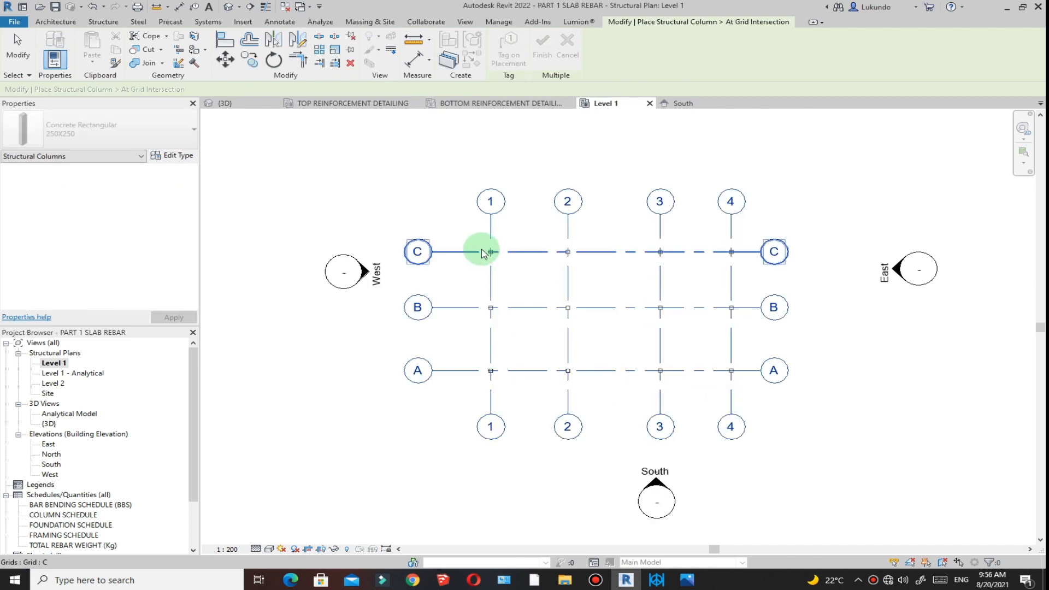
click(483, 252)
click(541, 45)
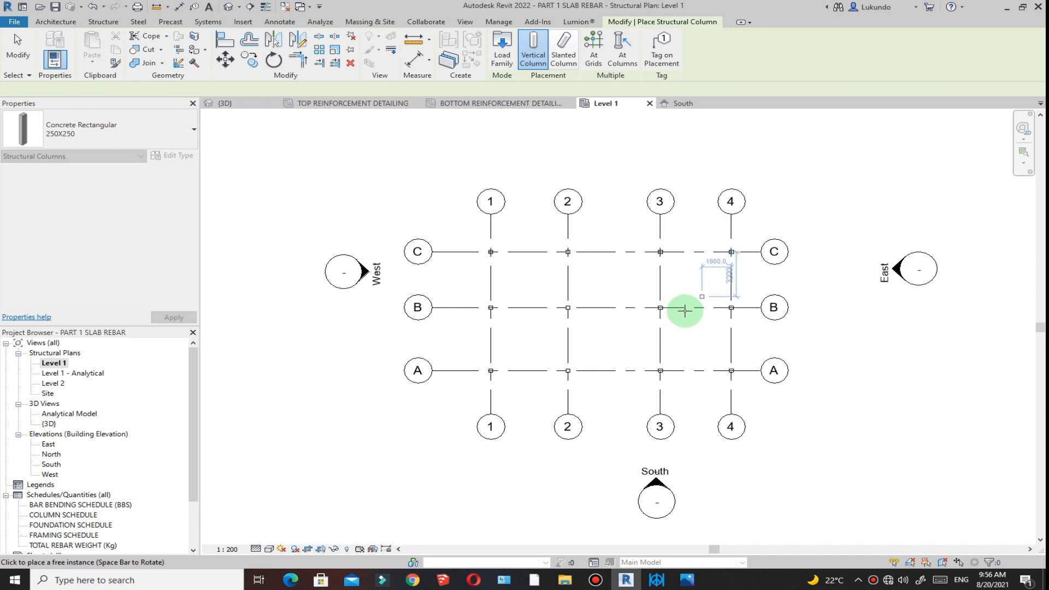
click(16, 45)
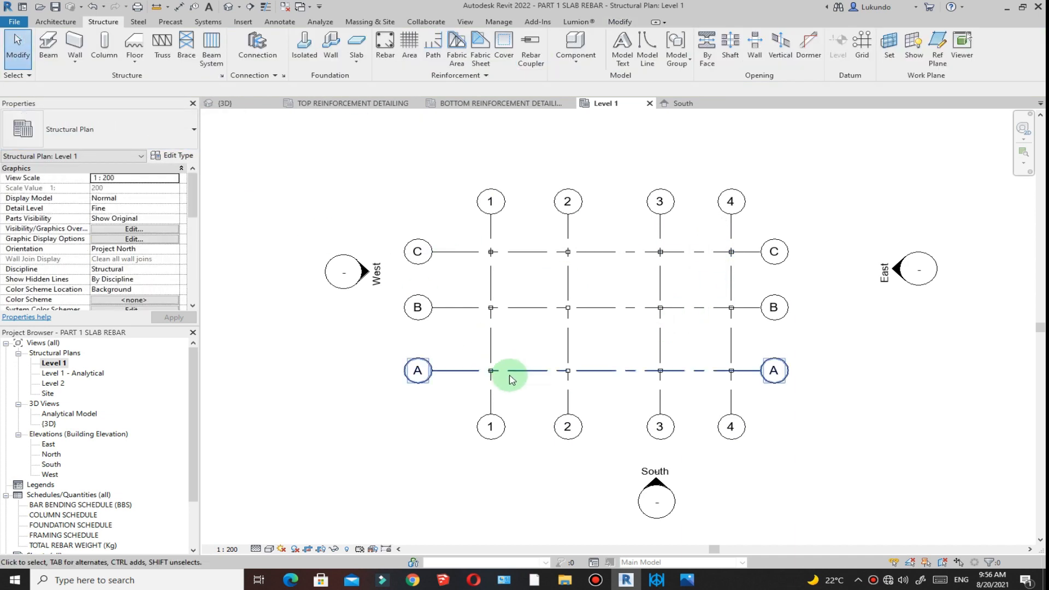
Check the columns in the 3D view and open the Level 2 structural plan.
click(224, 9)
scroll(541, 355, down, 1)
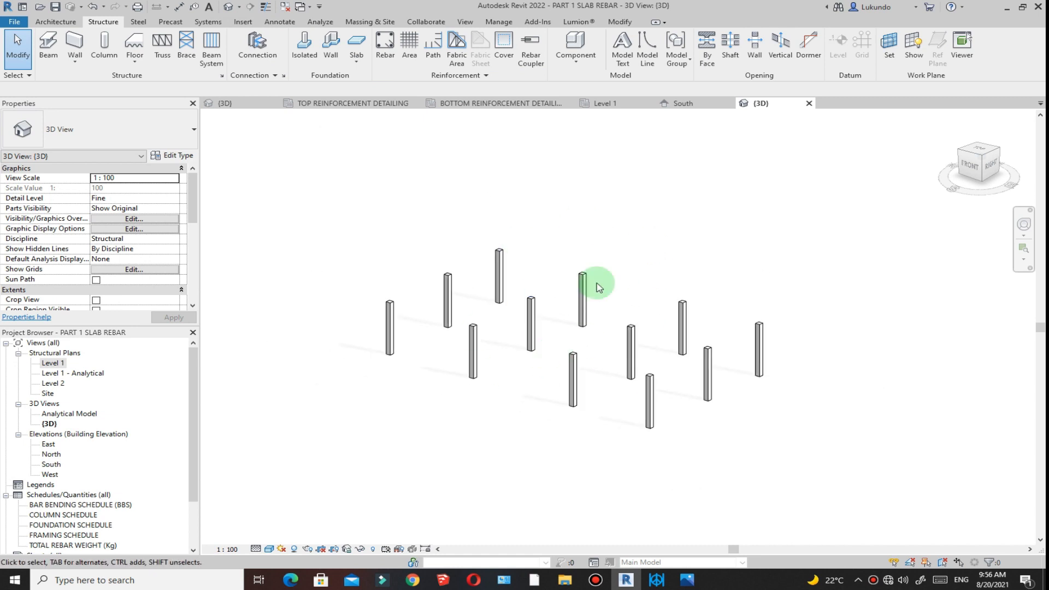
double_click(52, 384)
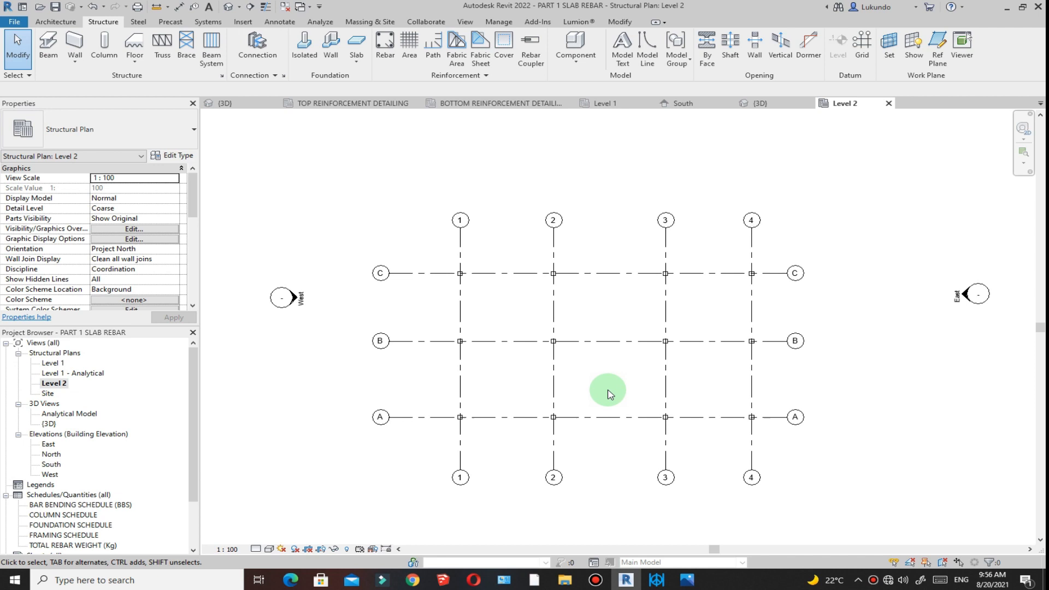
scroll(519, 358, down, 1)
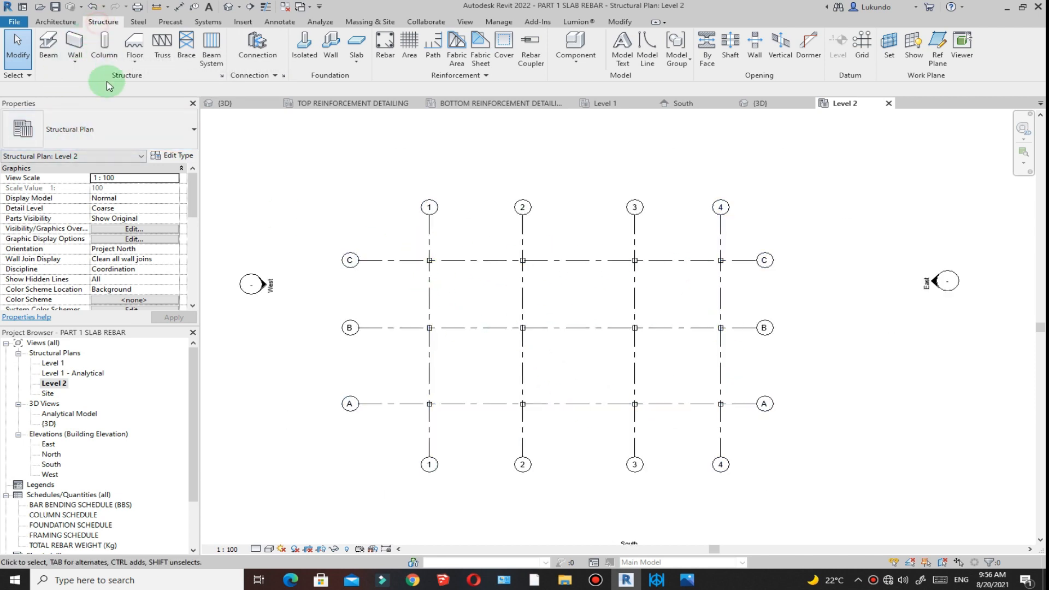
Start a beam of the Concrete-Rectangular Beam 250X500 type and check its b and h dimensions.
click(41, 40)
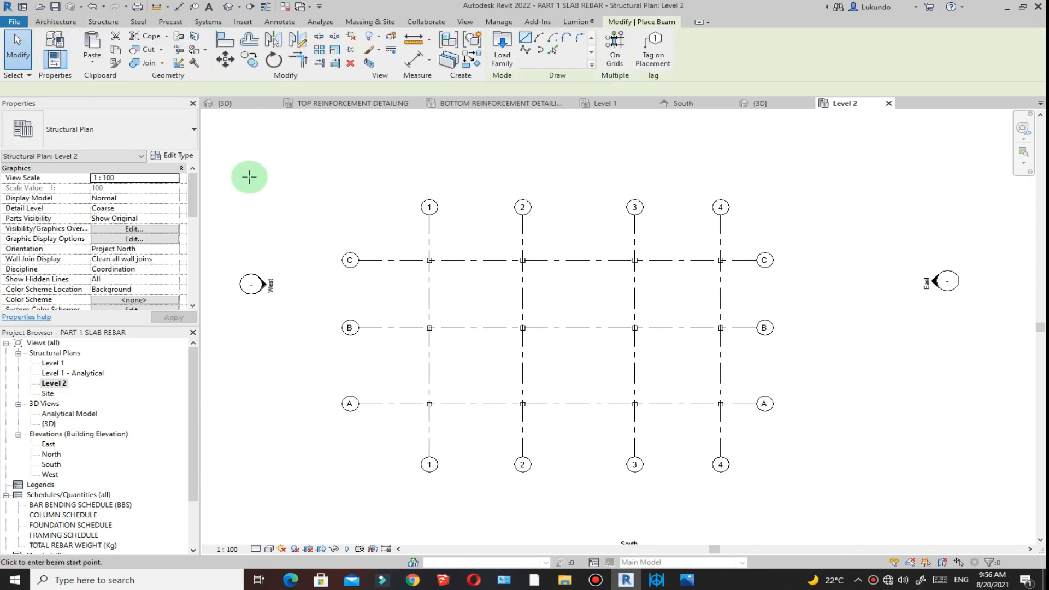
click(192, 131)
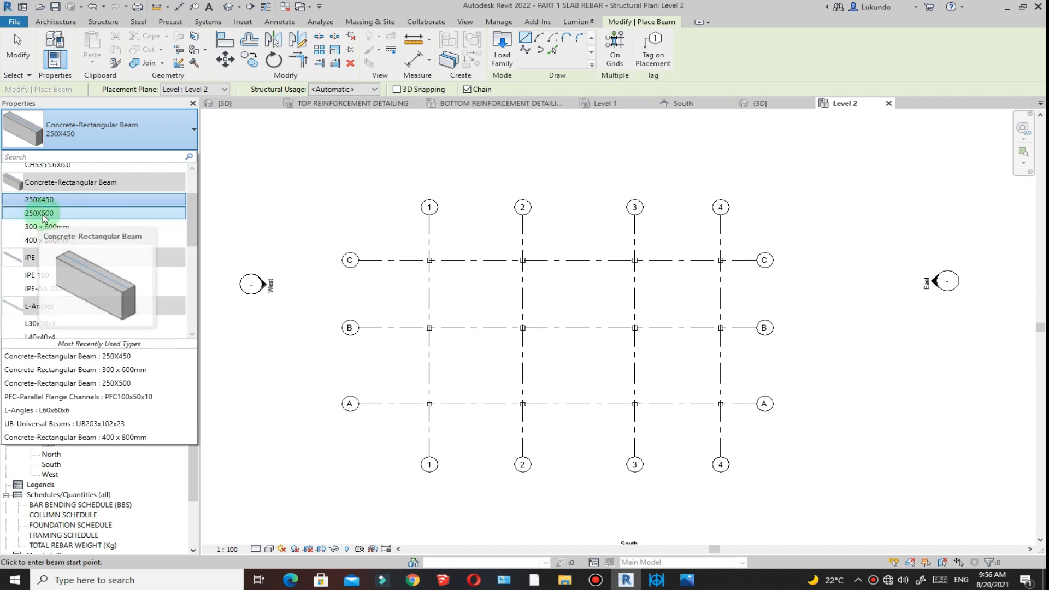
click(50, 214)
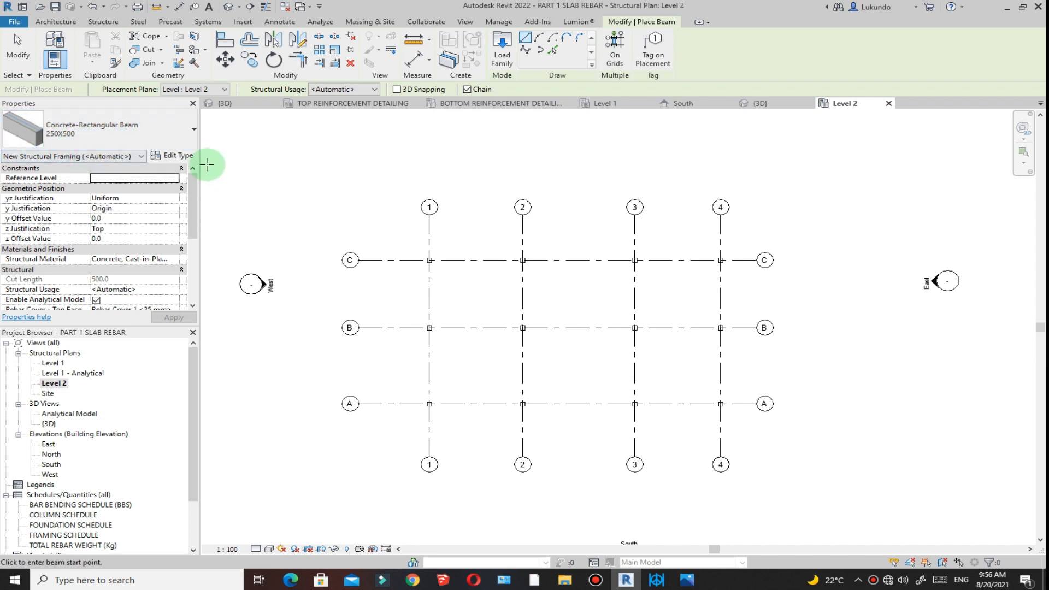
click(171, 157)
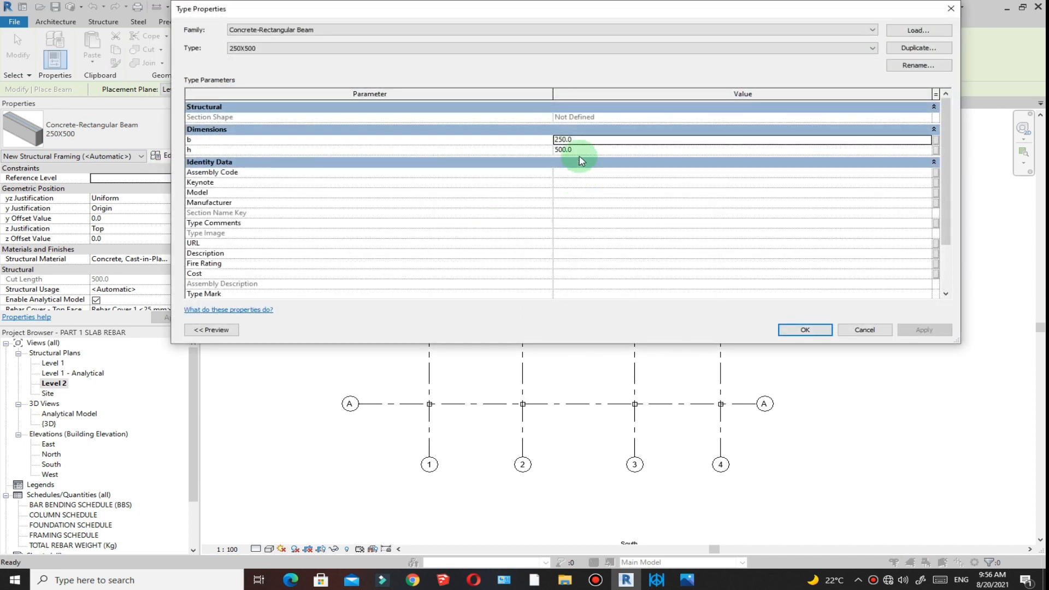
click(581, 141)
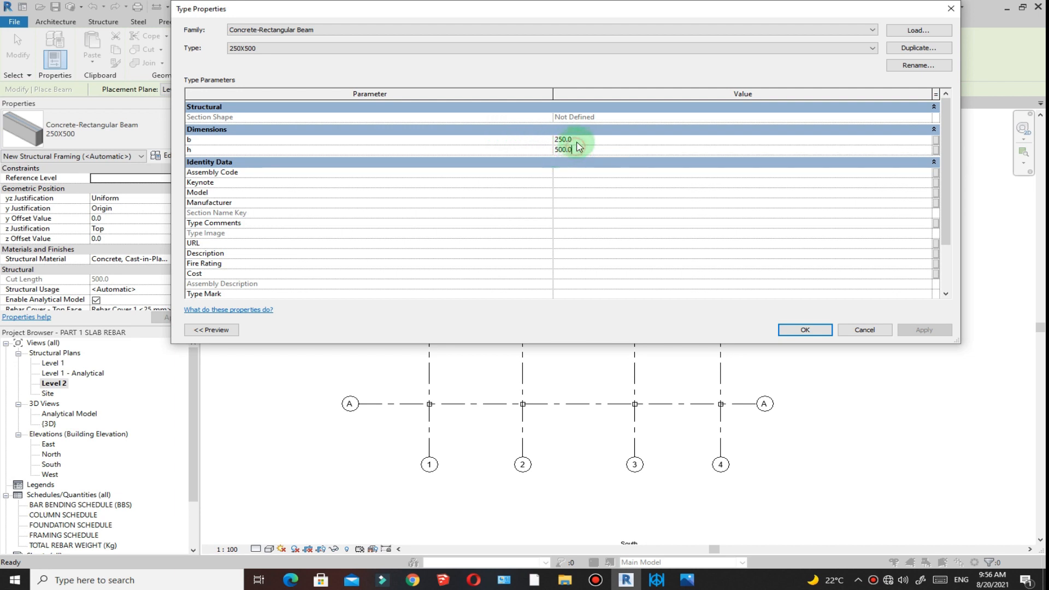
click(578, 134)
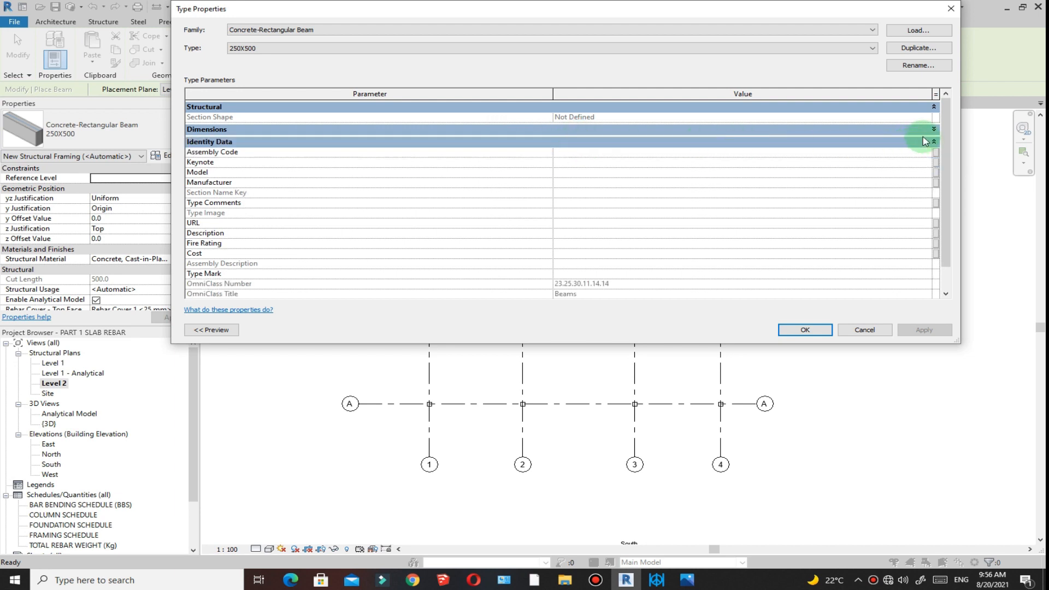
click(934, 130)
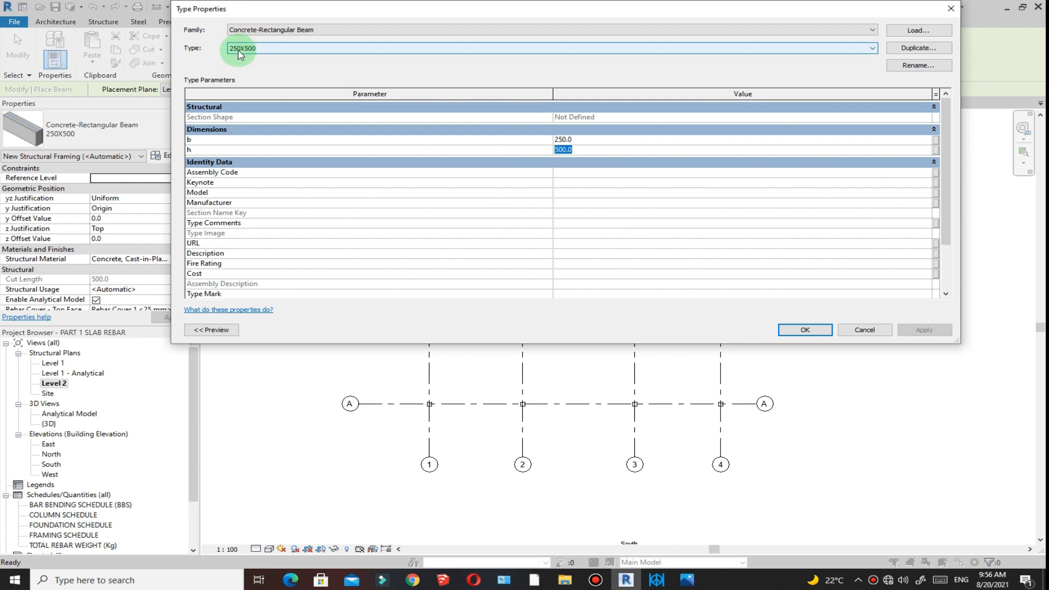
click(585, 145)
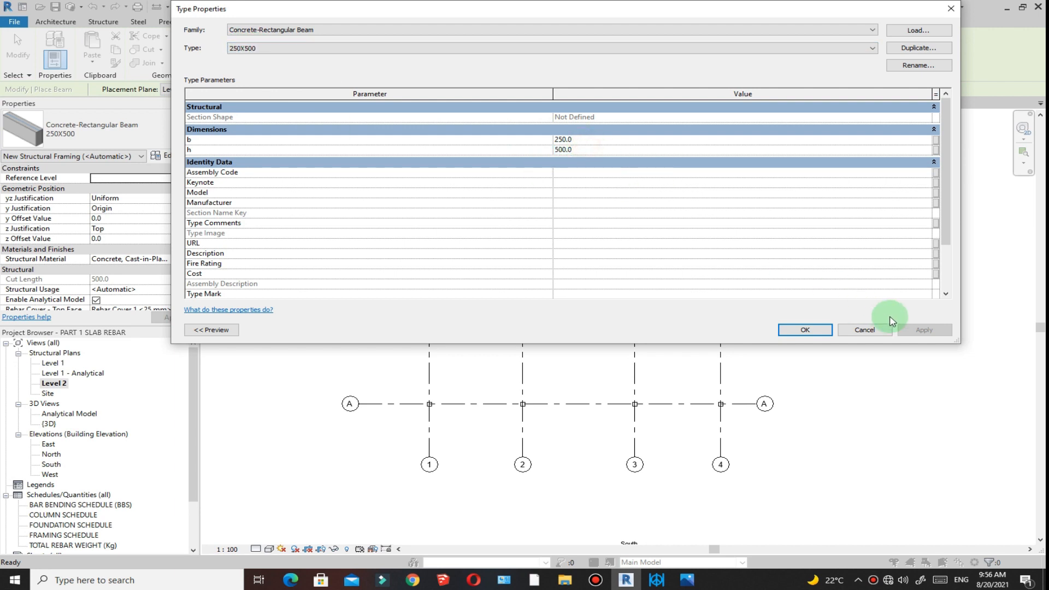
click(806, 330)
Draw a straight 250X500 beam along grid A from the column at grid 1 to the column at grid 2.
scroll(437, 411, up, 5)
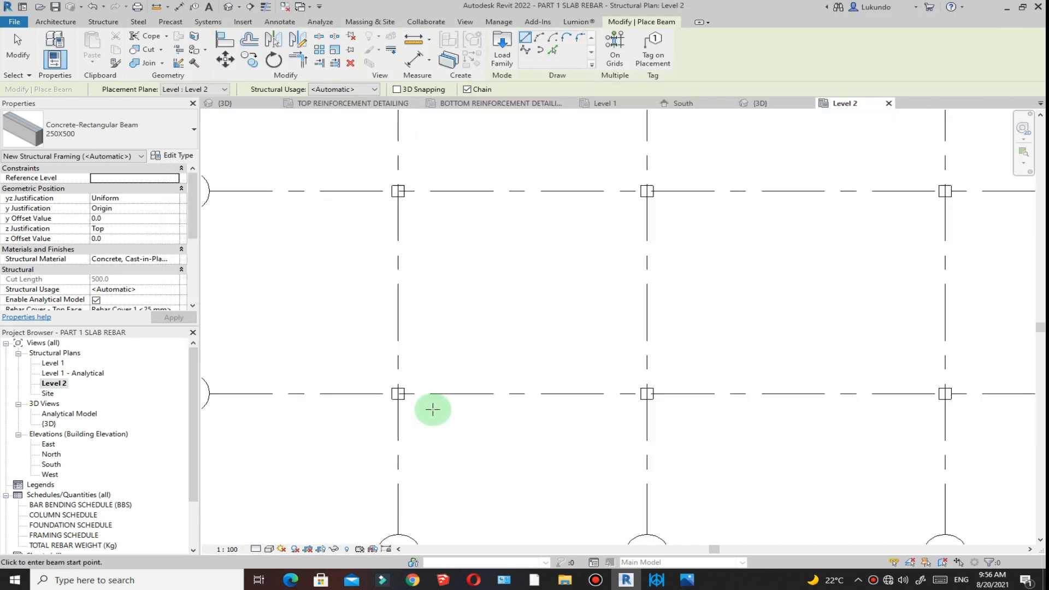
click(533, 38)
click(435, 388)
click(381, 386)
click(759, 386)
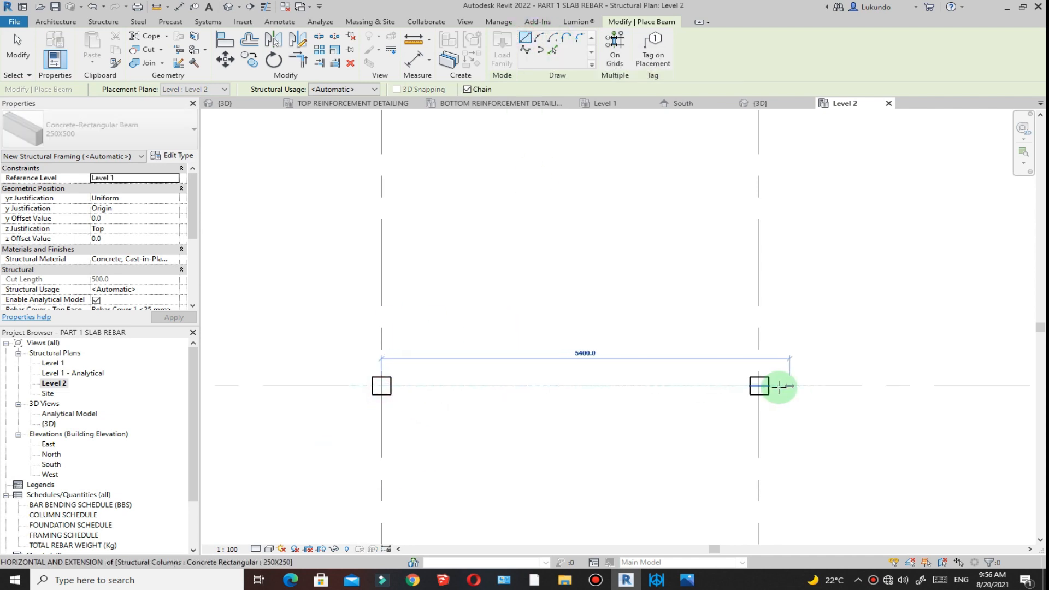
Place 250X500 beams between the columns along grid lines 1 to 4 and A to C in one operation.
scroll(525, 398, down, 5)
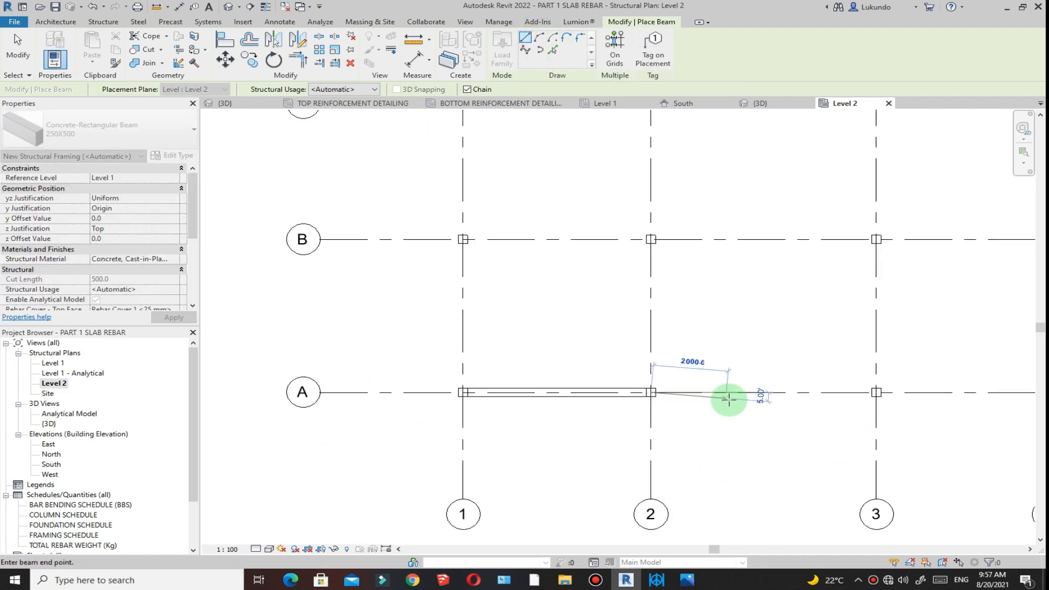
scroll(524, 366, down, 1)
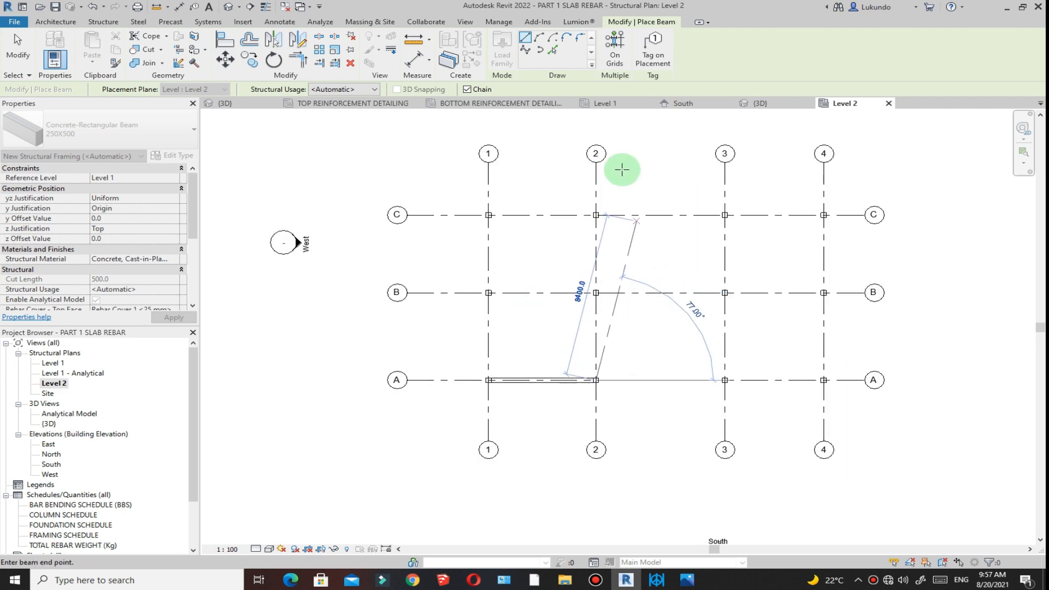
click(616, 49)
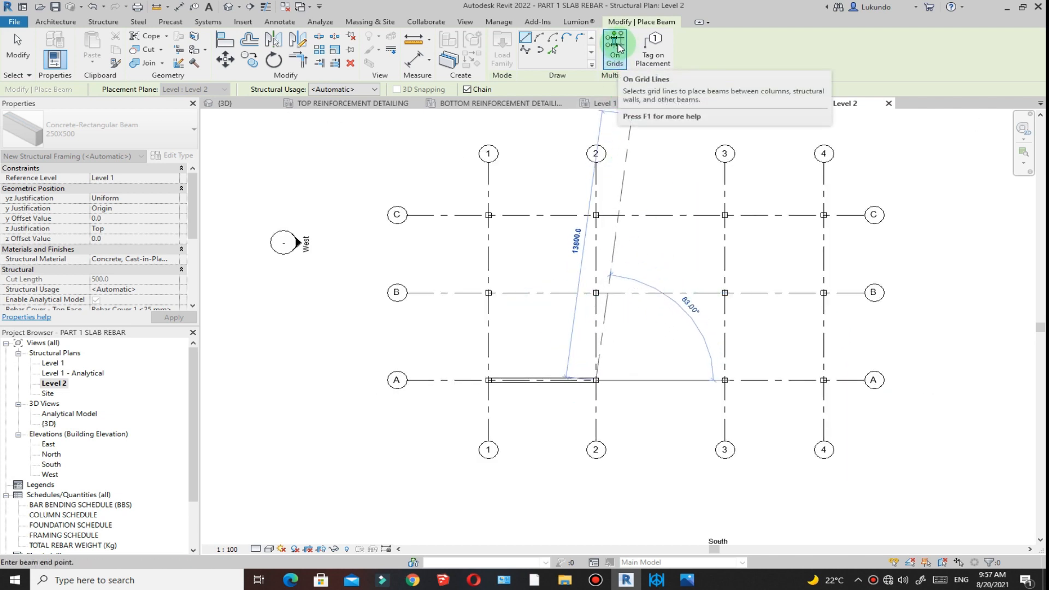
scroll(673, 427, down, 2)
drag(795, 408, 524, 263)
scroll(706, 349, up, 2)
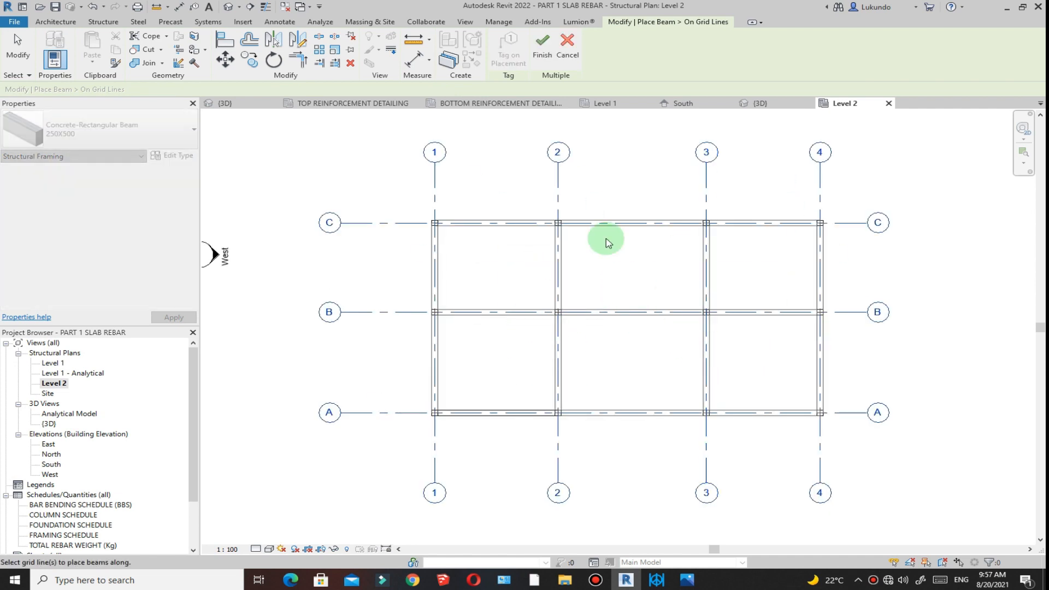
click(734, 432)
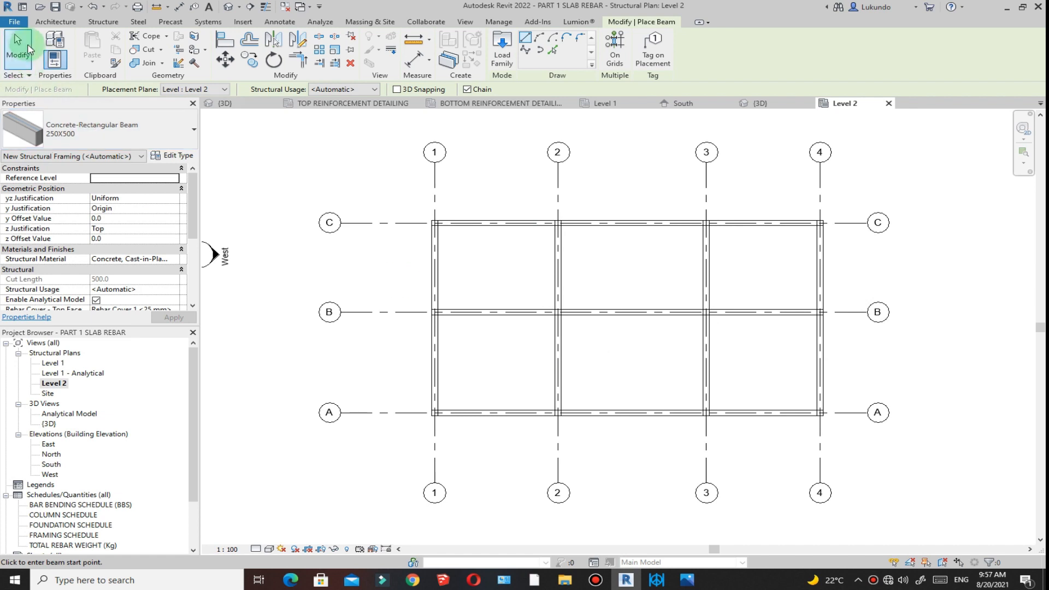
click(28, 48)
Delete the beams on grid 4 between A and B and on grid A between 3 and 4, plus the column at A4.
scroll(727, 442, up, 3)
scroll(735, 394, down, 3)
click(688, 342)
key(Delete)
click(637, 411)
key(Delete)
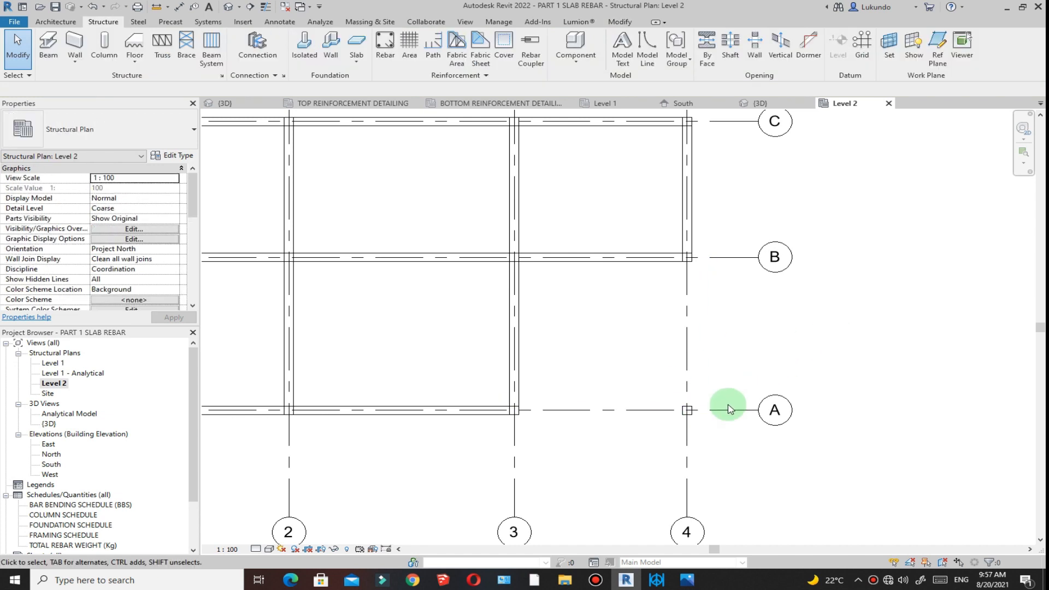
scroll(710, 410, up, 3)
scroll(748, 432, down, 4)
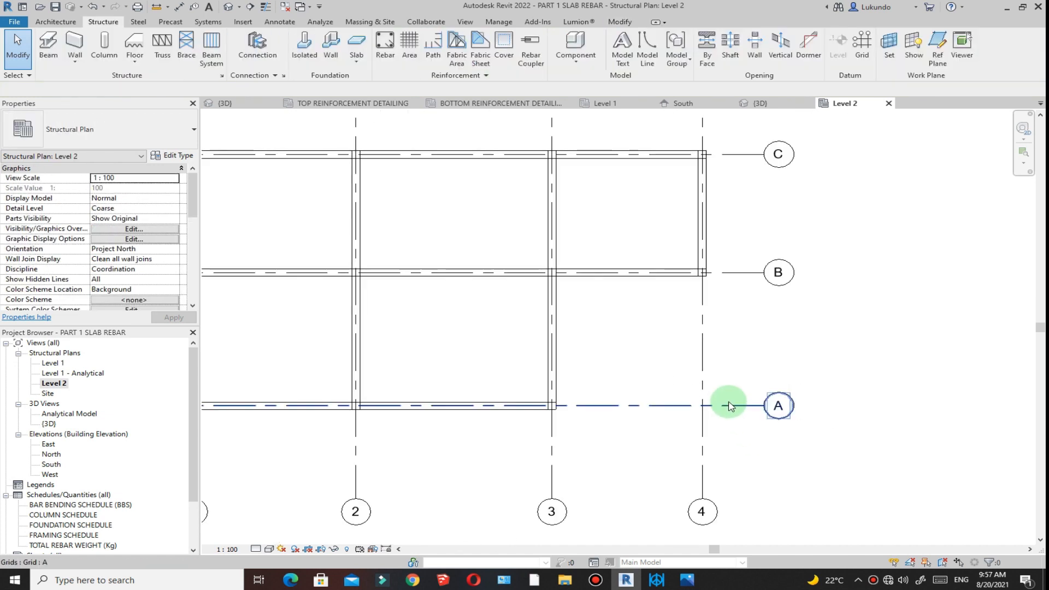
Create a similar 250X500 beam running diagonally from the column at A3 to the column at B4.
click(576, 320)
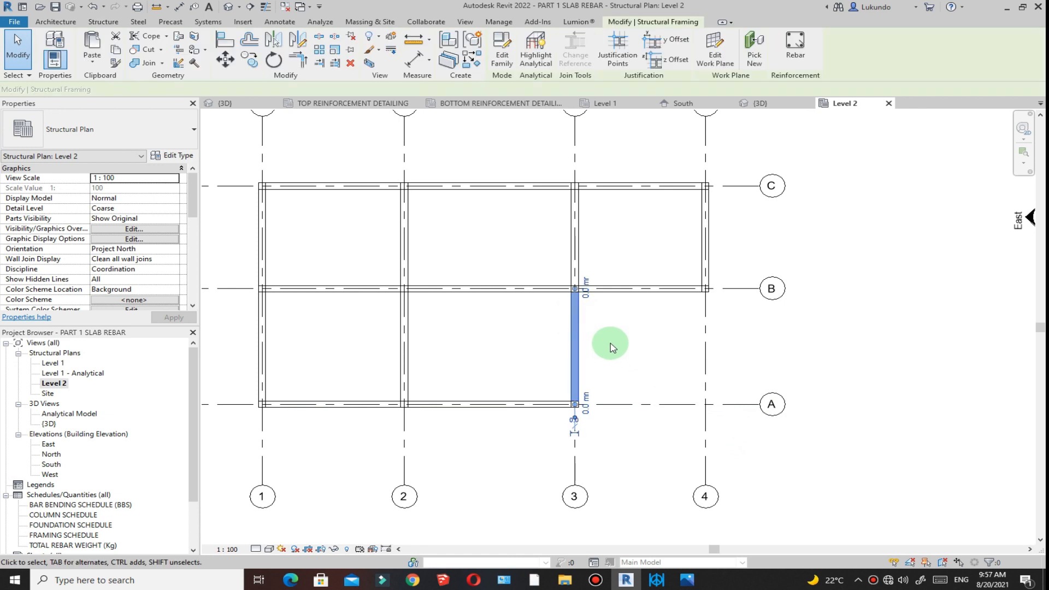
right_click(622, 322)
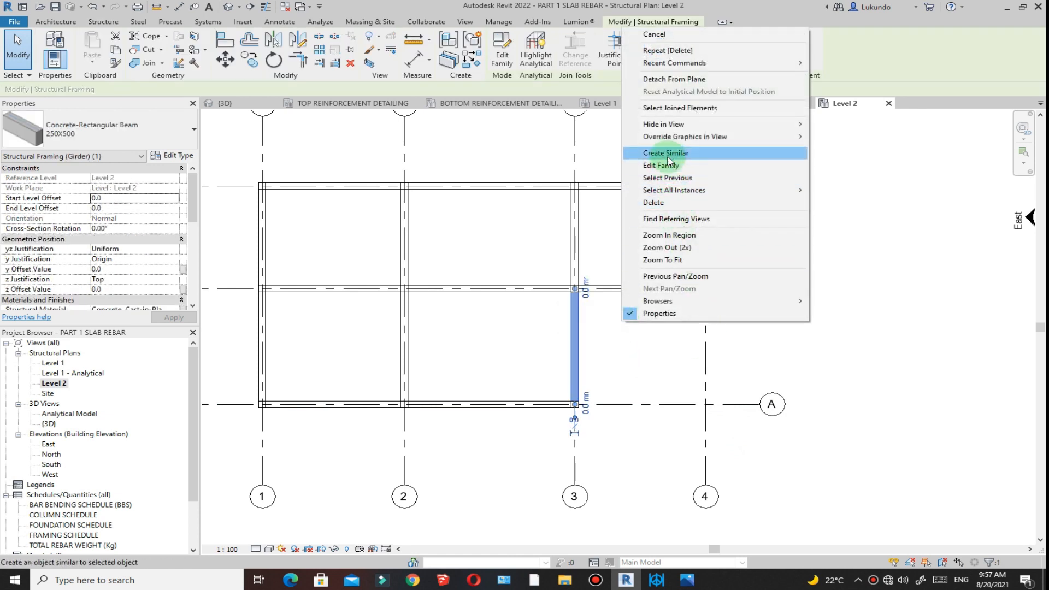
click(667, 153)
scroll(575, 405, up, 4)
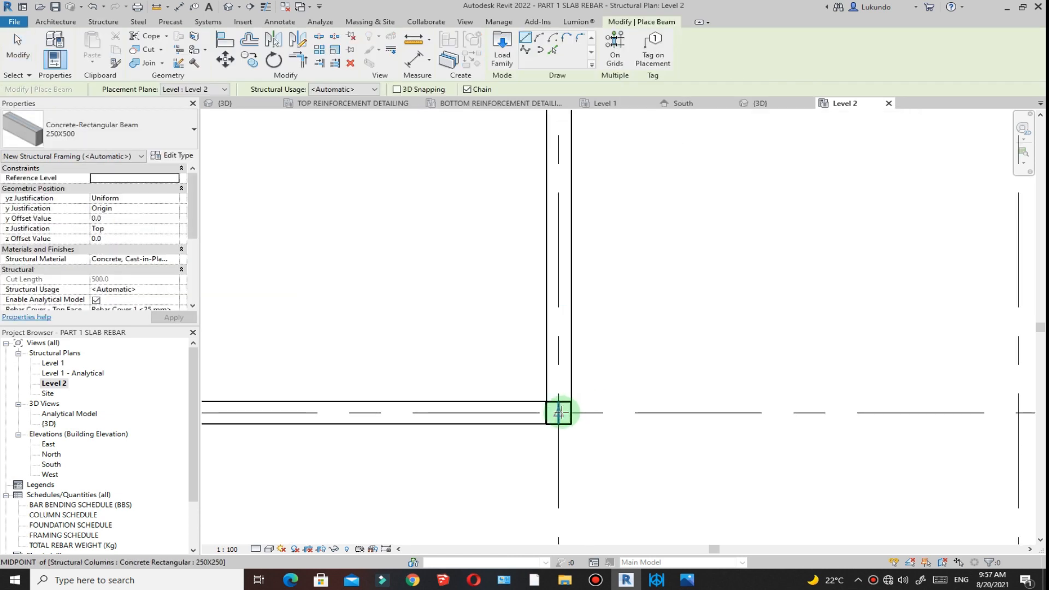
scroll(546, 448, down, 3)
scroll(745, 262, up, 3)
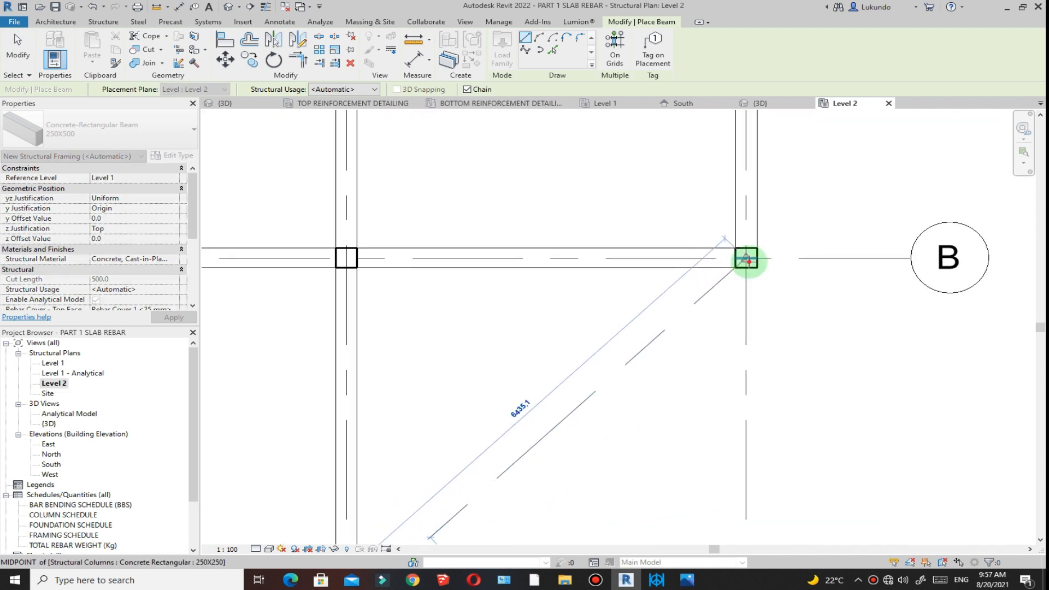
click(746, 260)
click(16, 55)
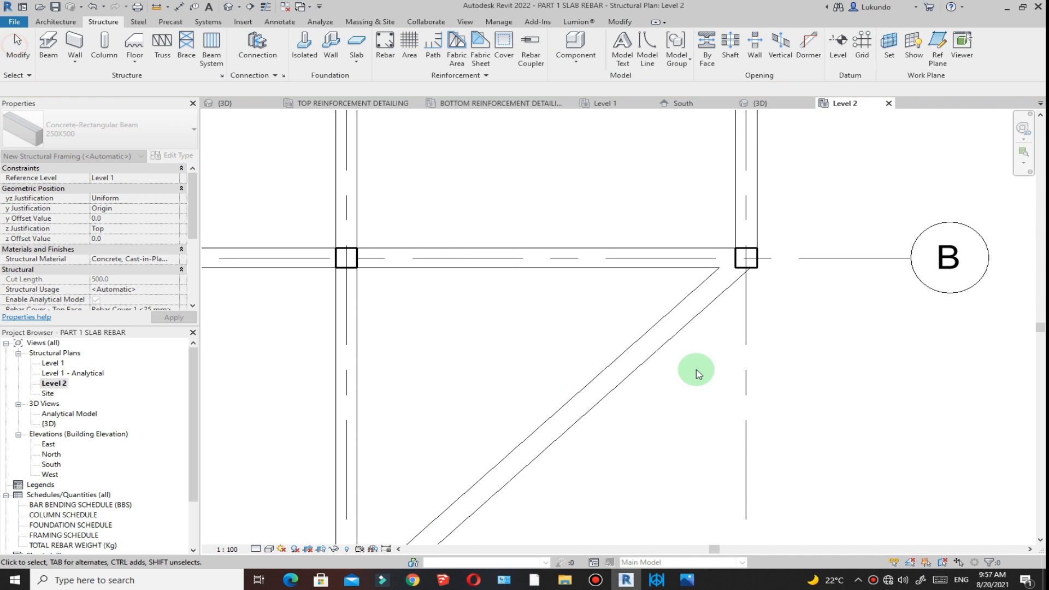
Create a new grid line by picking the centerline of the diagonal beam between A3 and B4.
scroll(671, 326, down, 4)
click(702, 391)
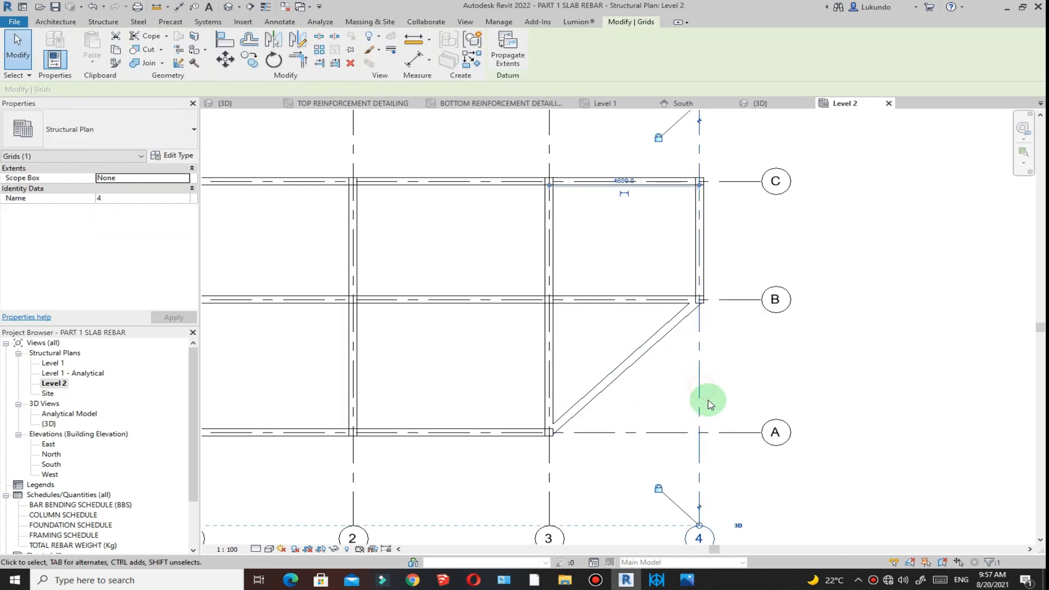
right_click(659, 382)
mouse_move(684, 367)
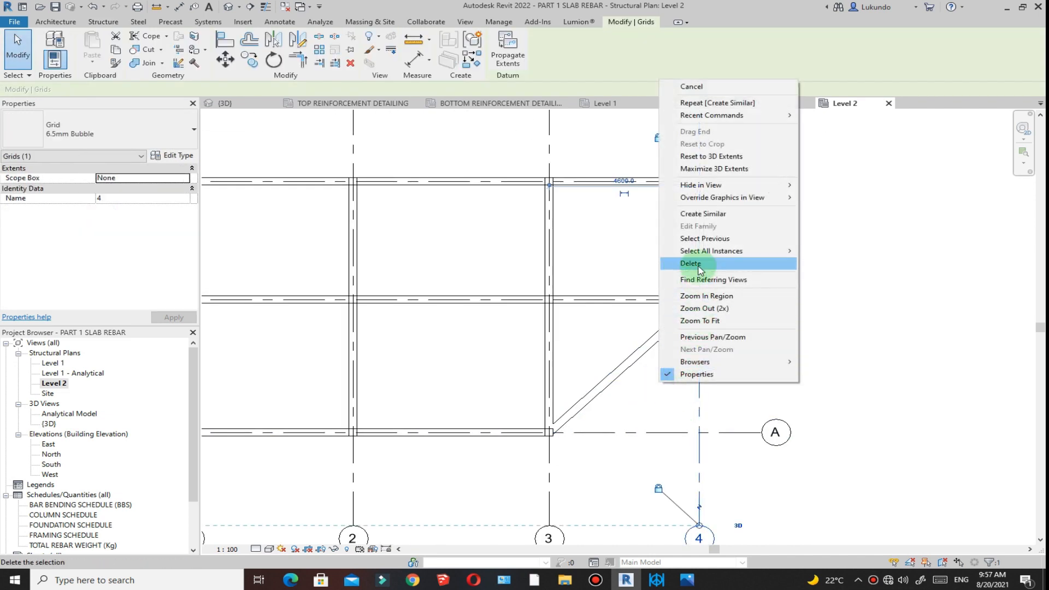
click(700, 213)
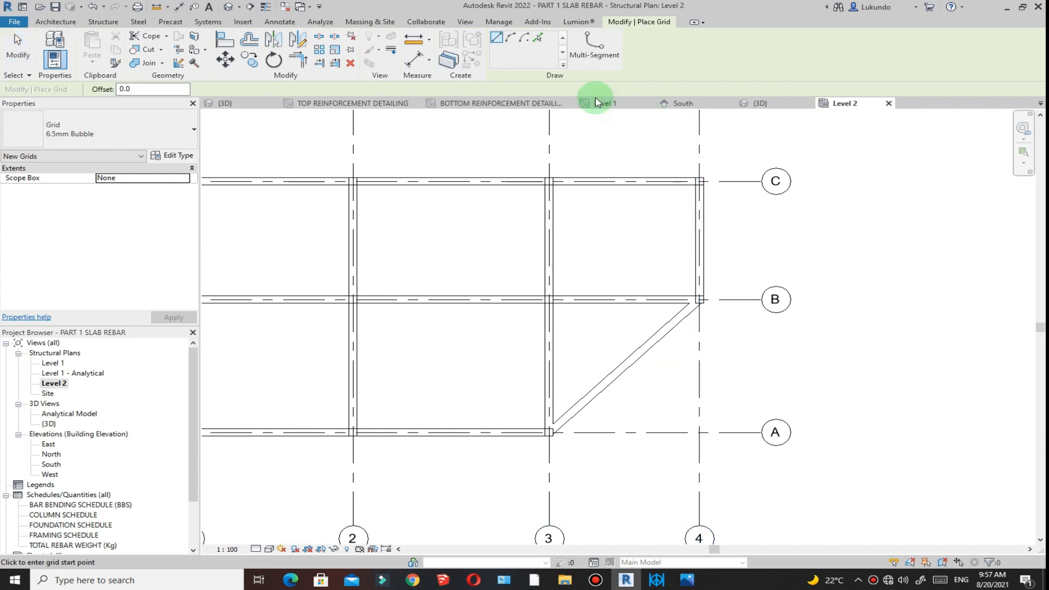
click(538, 37)
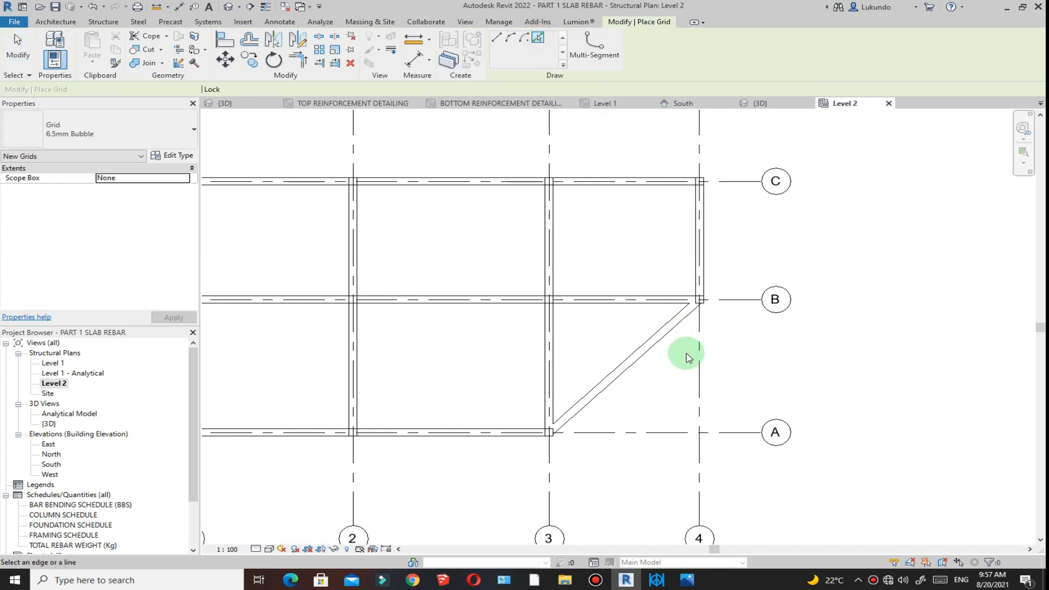
scroll(689, 358, up, 4)
click(621, 316)
scroll(602, 405, down, 2)
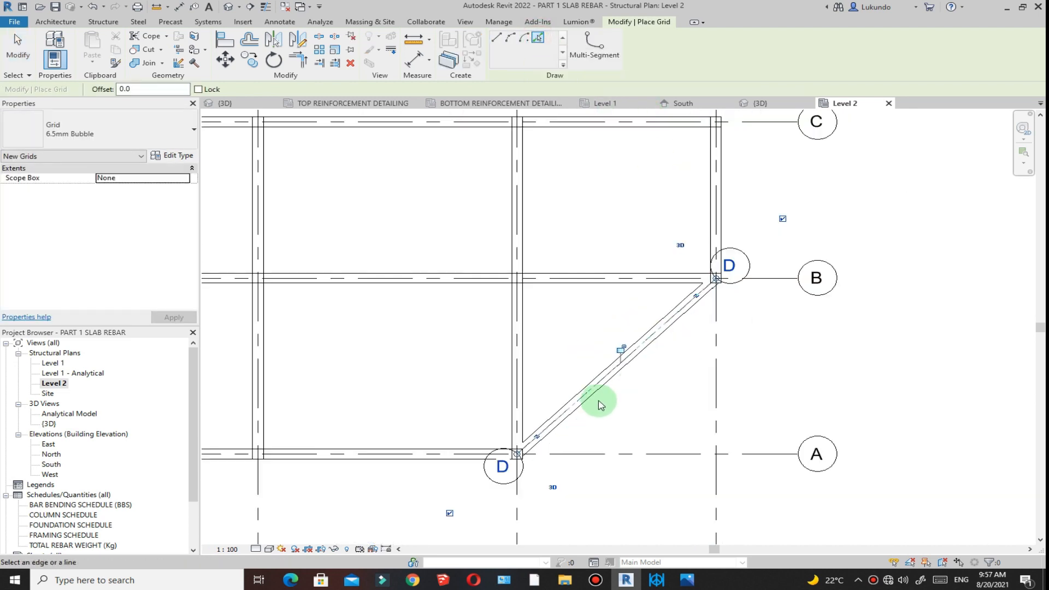
click(16, 51)
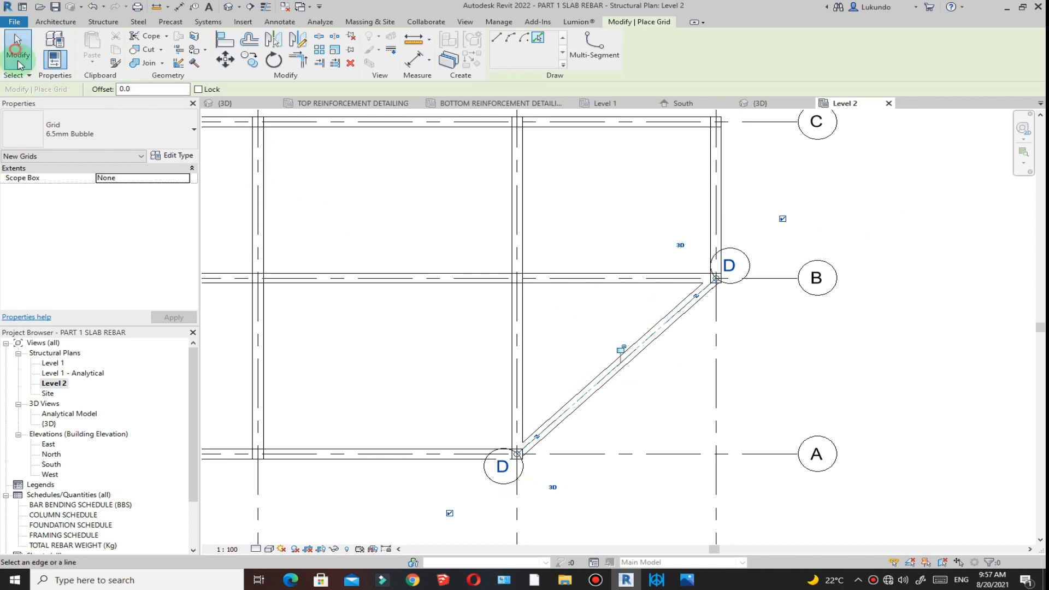
Extend both ends of the diagonal grid line outward so its bubbles clear the columns at B4 and A3.
scroll(714, 323, down, 4)
scroll(745, 326, up, 5)
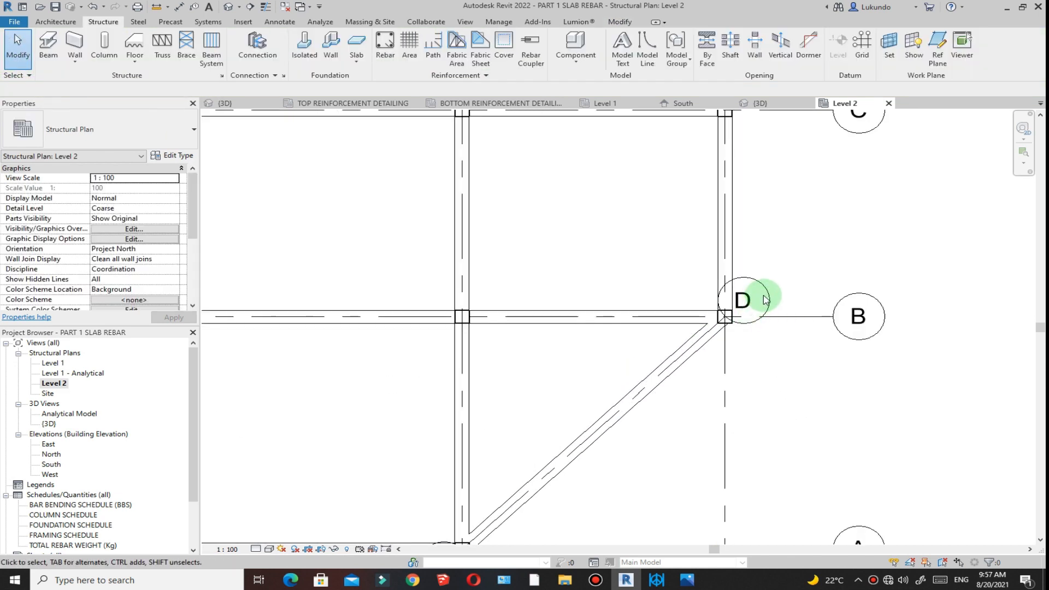
click(727, 312)
drag(726, 313, 792, 253)
scroll(792, 253, down, 3)
click(803, 363)
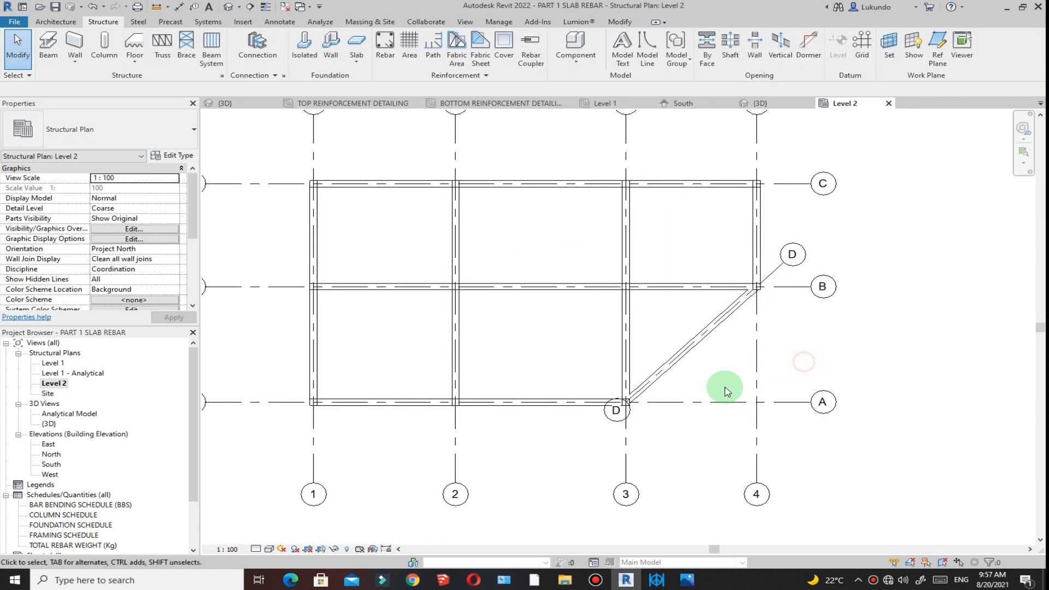
click(616, 411)
scroll(617, 437, up, 3)
drag(632, 375, 568, 426)
click(813, 433)
scroll(614, 427, down, 5)
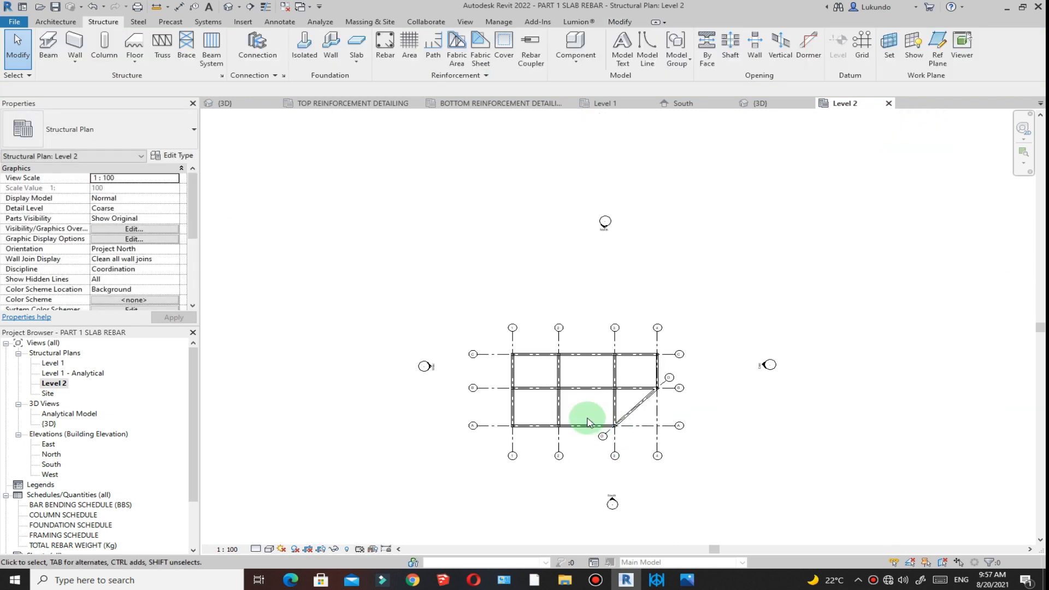
scroll(588, 422, up, 3)
scroll(522, 369, up, 2)
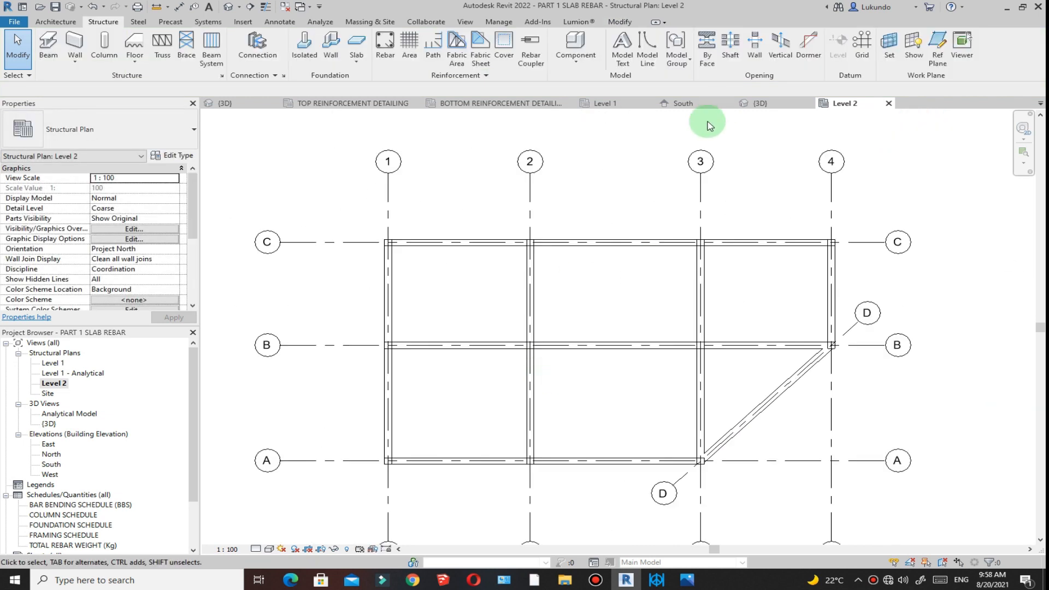
Inspect the beam and column framing in the 3D view, including the diagonal beam, and return to the Level 2 plan.
click(767, 103)
scroll(637, 328, up, 3)
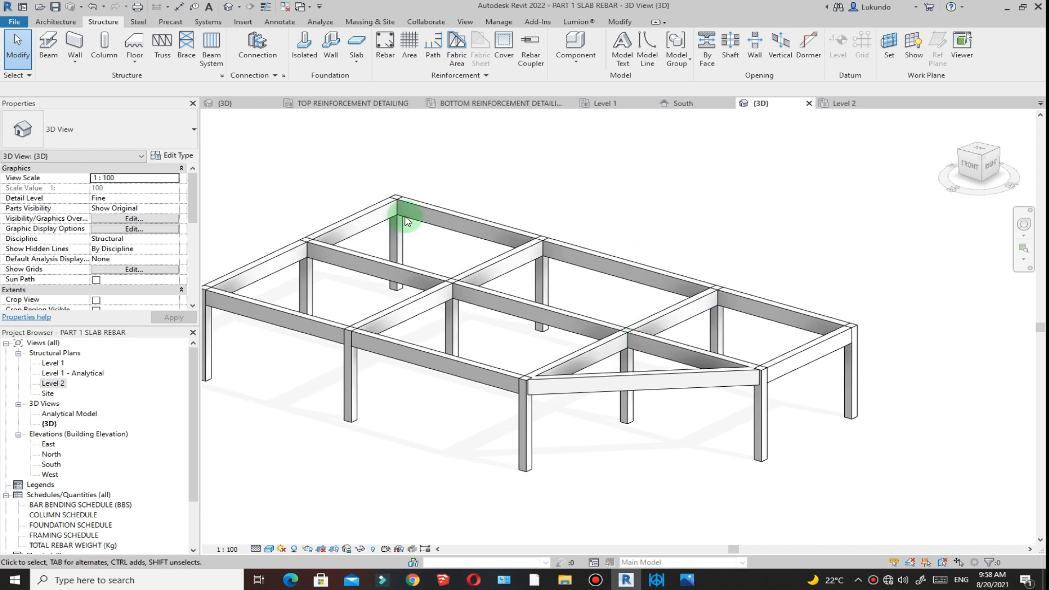
scroll(655, 373, down, 1)
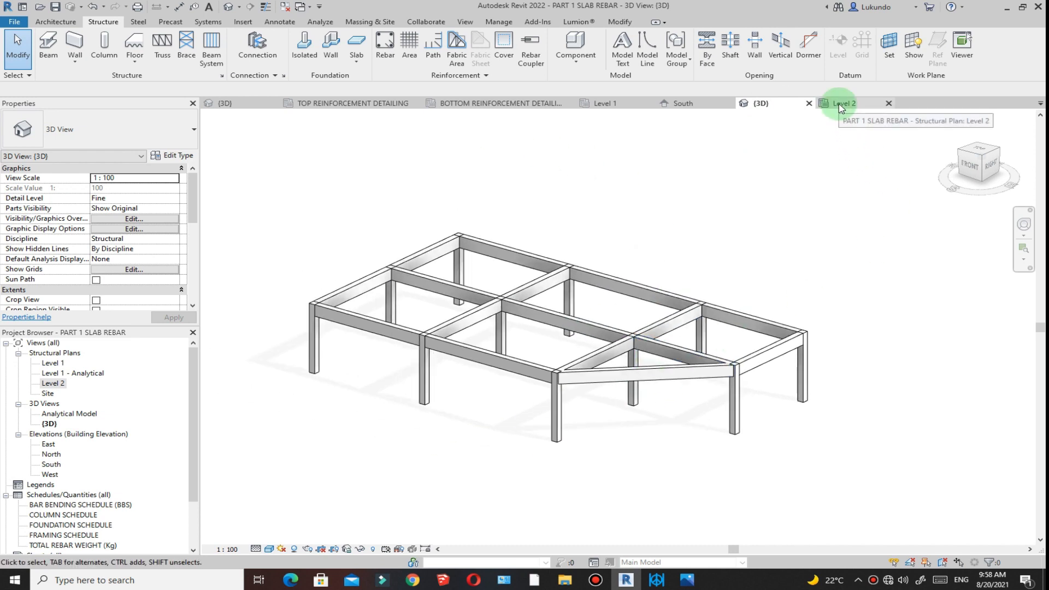
click(844, 104)
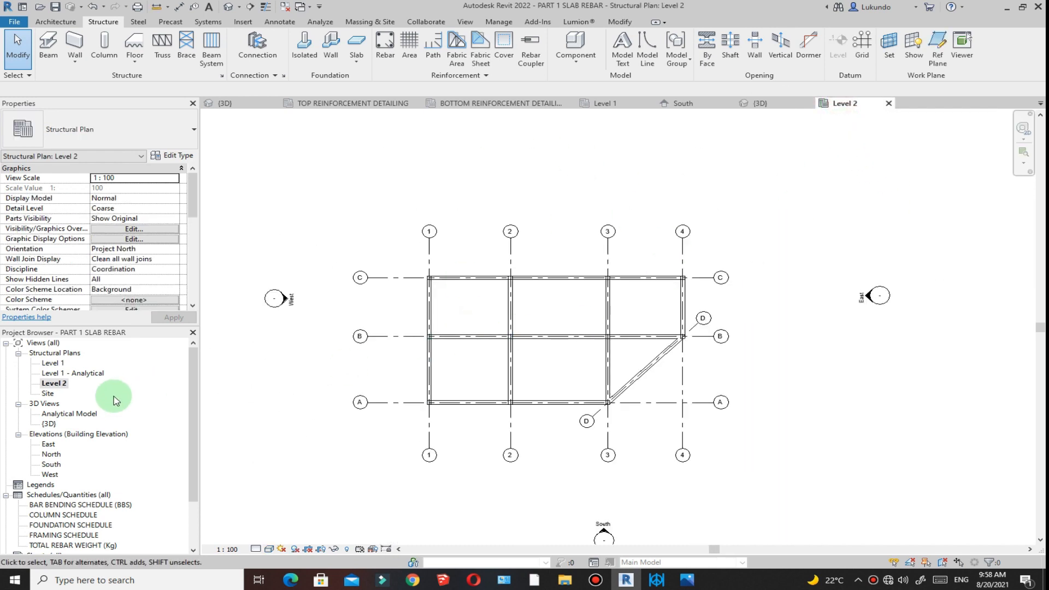
Start a structural floor on Level 2 with the 200mm floor type.
scroll(499, 352, up, 3)
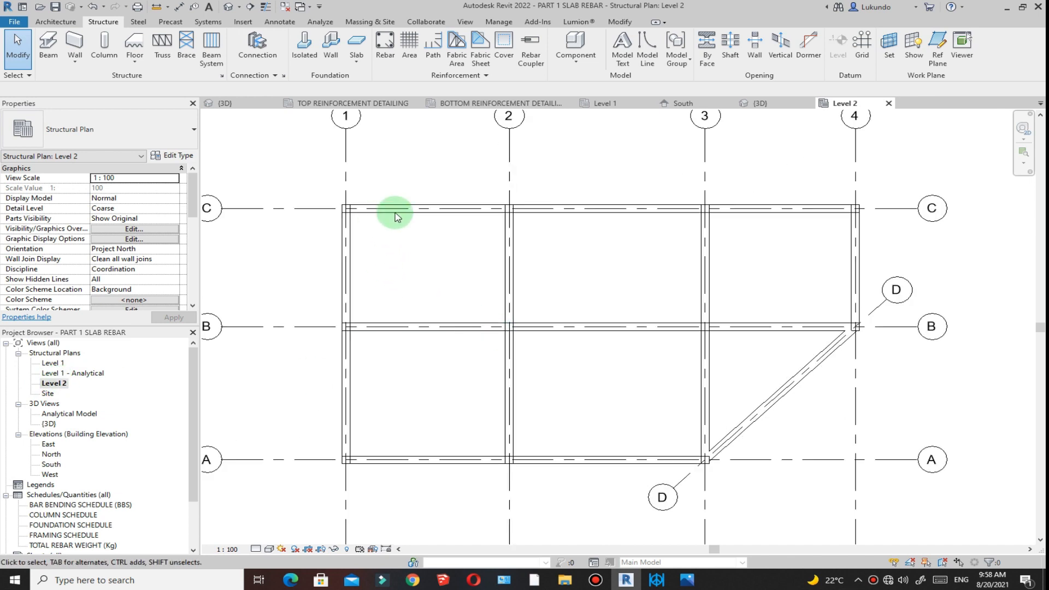
scroll(492, 355, down, 3)
scroll(545, 254, up, 5)
scroll(539, 266, down, 4)
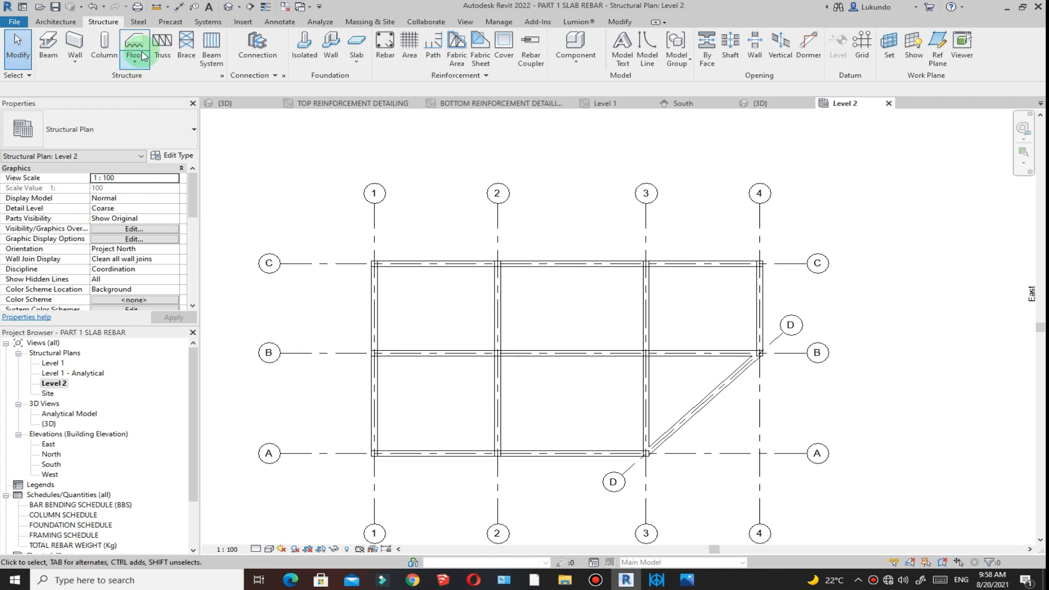
click(135, 64)
click(159, 85)
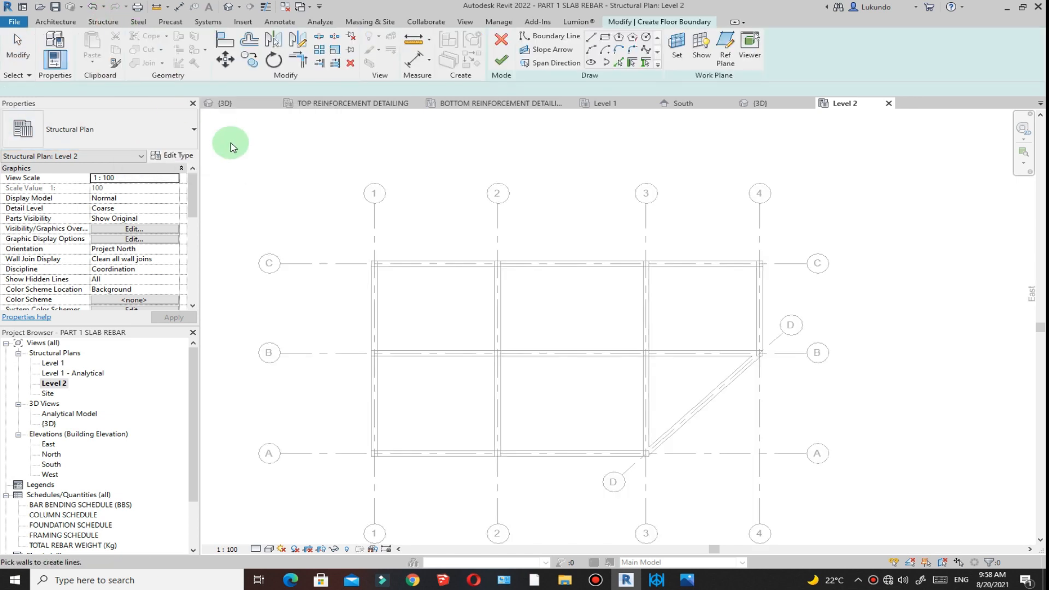
click(60, 236)
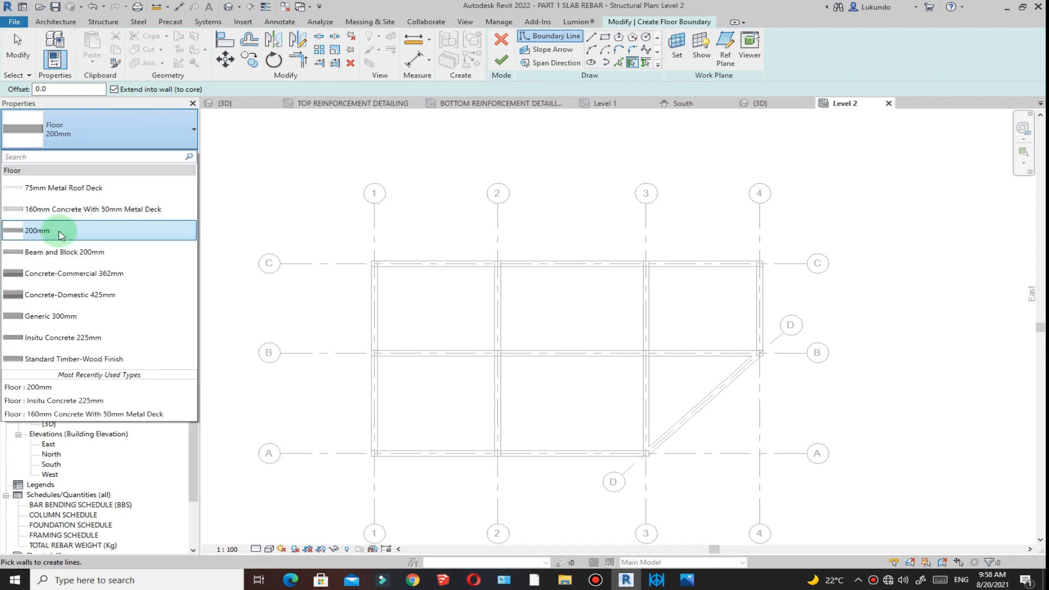
Check the structural layer thickness of the 200mm floor type.
click(178, 157)
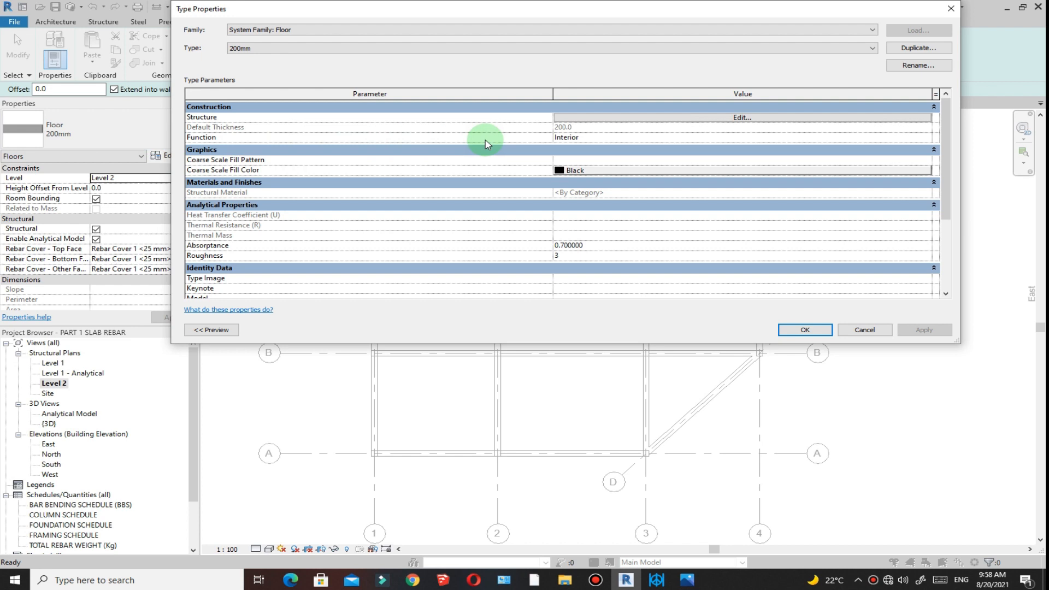
click(741, 118)
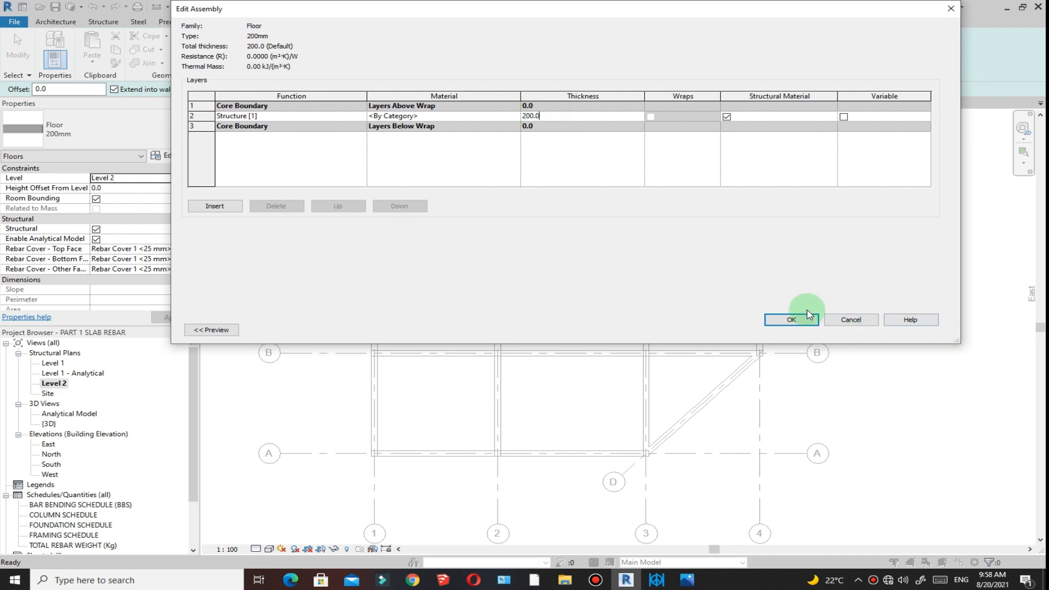
click(792, 320)
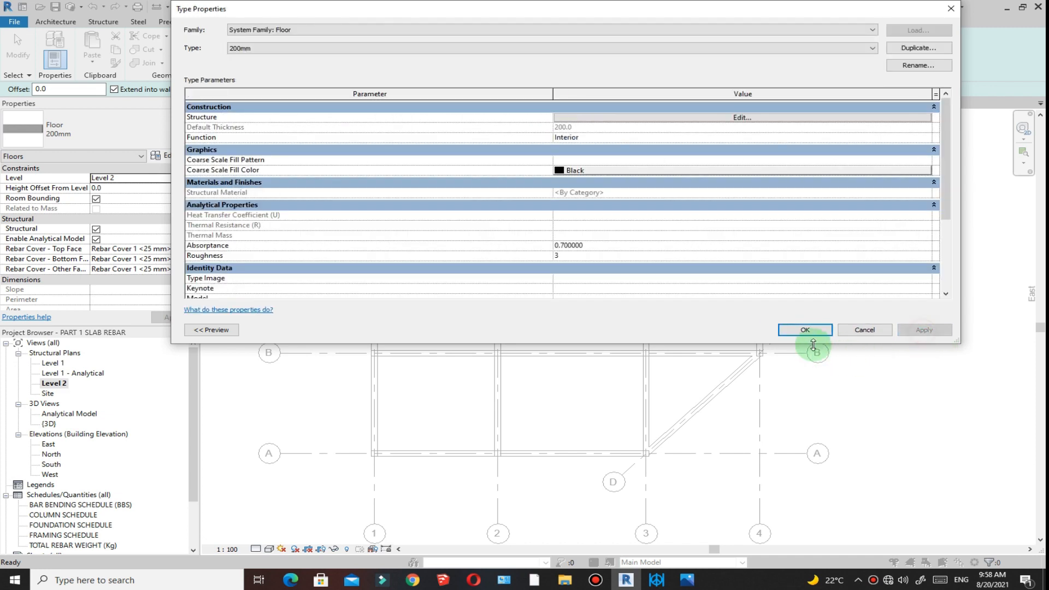
click(806, 329)
Pick floor boundary lines on the outer beam faces along grid C between 1 and 2 and grid 1 between B and C.
scroll(577, 319, down, 2)
scroll(608, 355, up, 2)
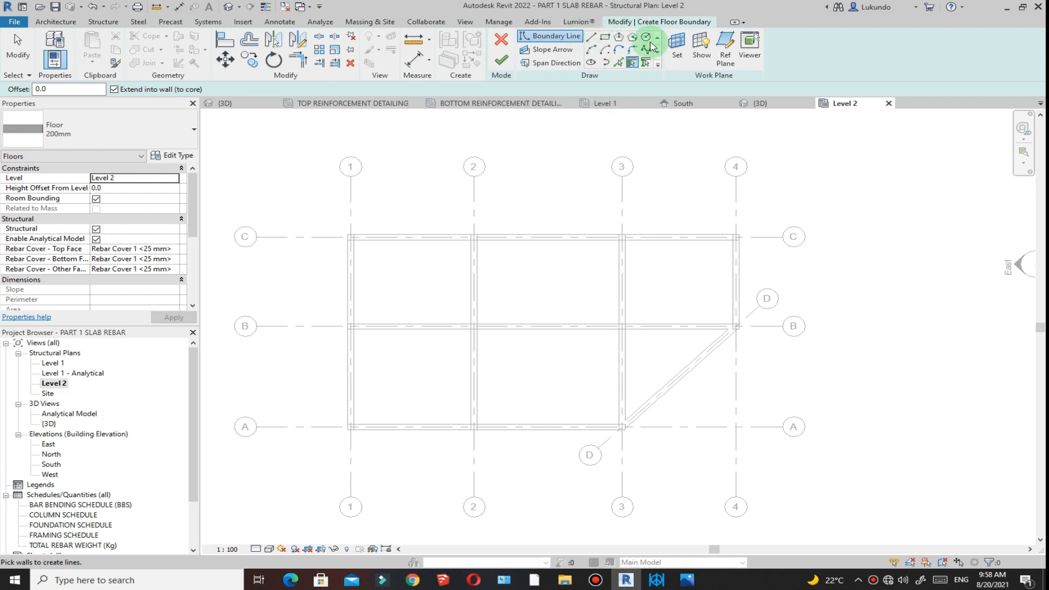
click(620, 63)
scroll(397, 251, up, 4)
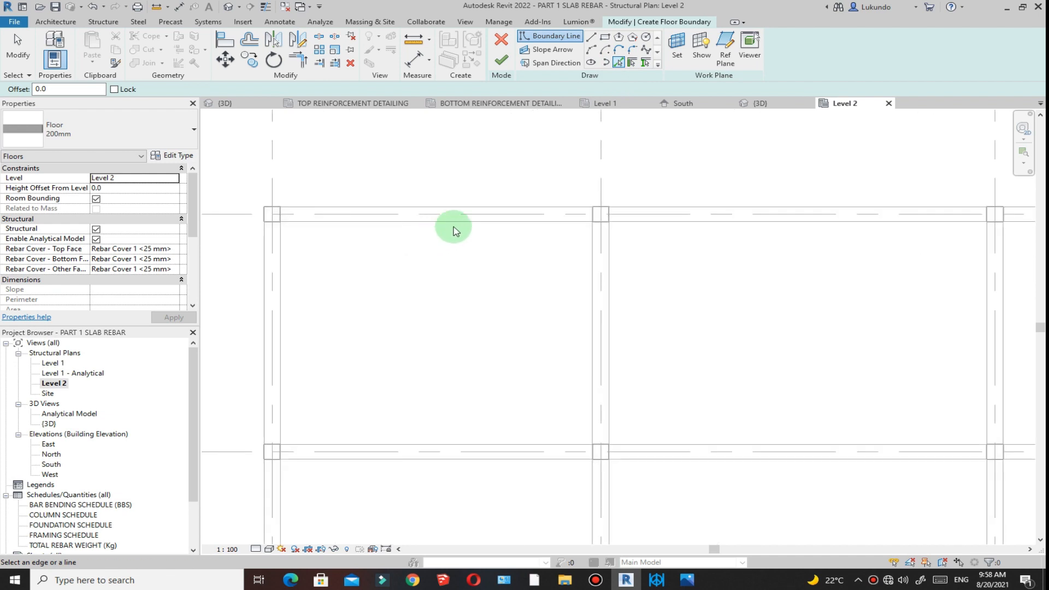
click(462, 209)
scroll(481, 189, down, 4)
scroll(415, 255, up, 4)
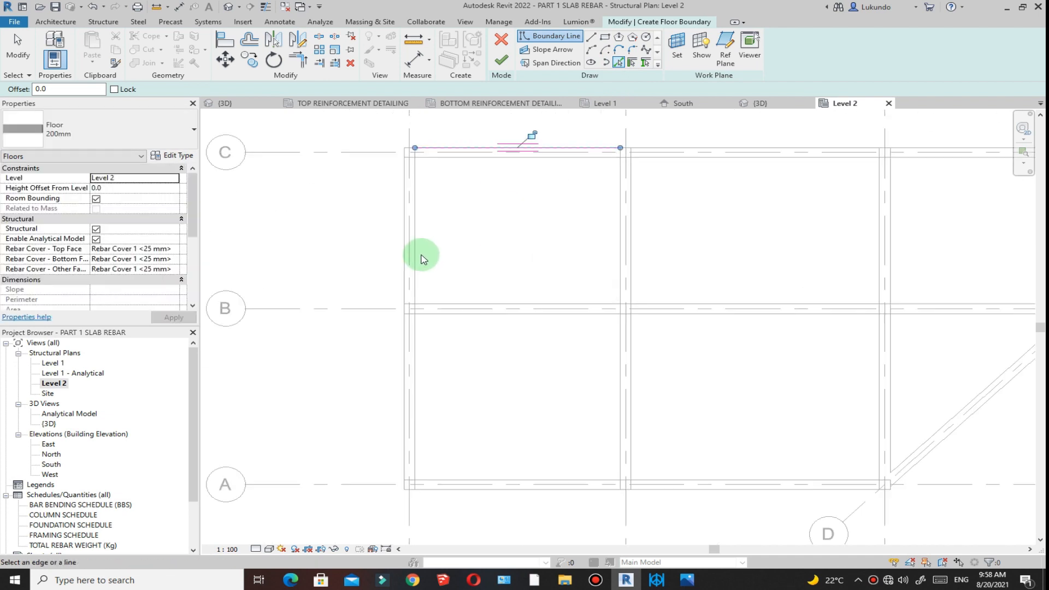
click(401, 263)
scroll(396, 252, down, 3)
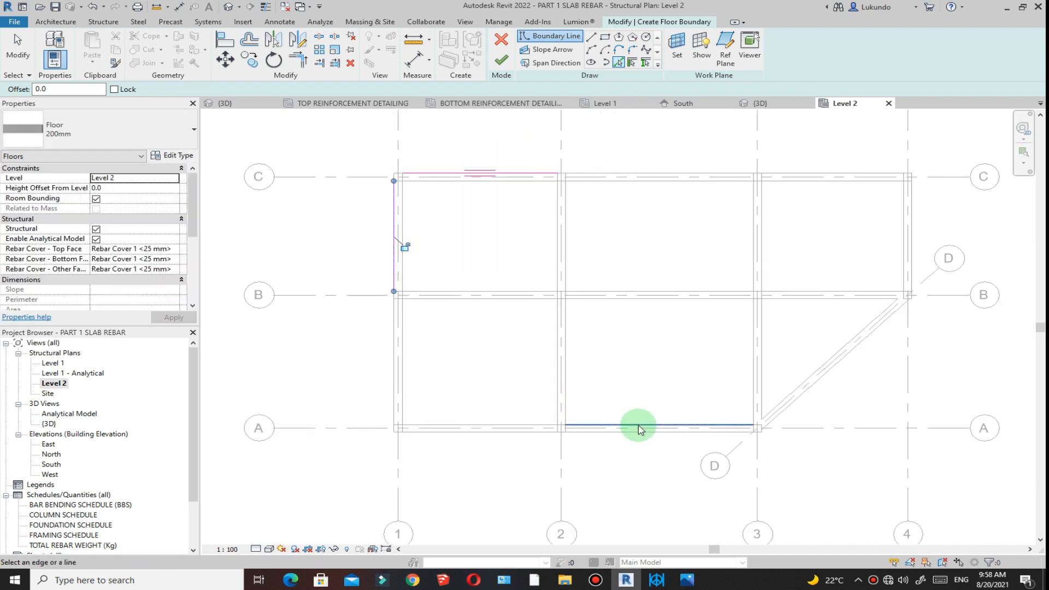
Pick floor boundary lines on the outer beam faces along grid A between 2 and 3 and grid 4 between B and C.
scroll(641, 430, up, 2)
click(614, 428)
scroll(970, 328, down, 4)
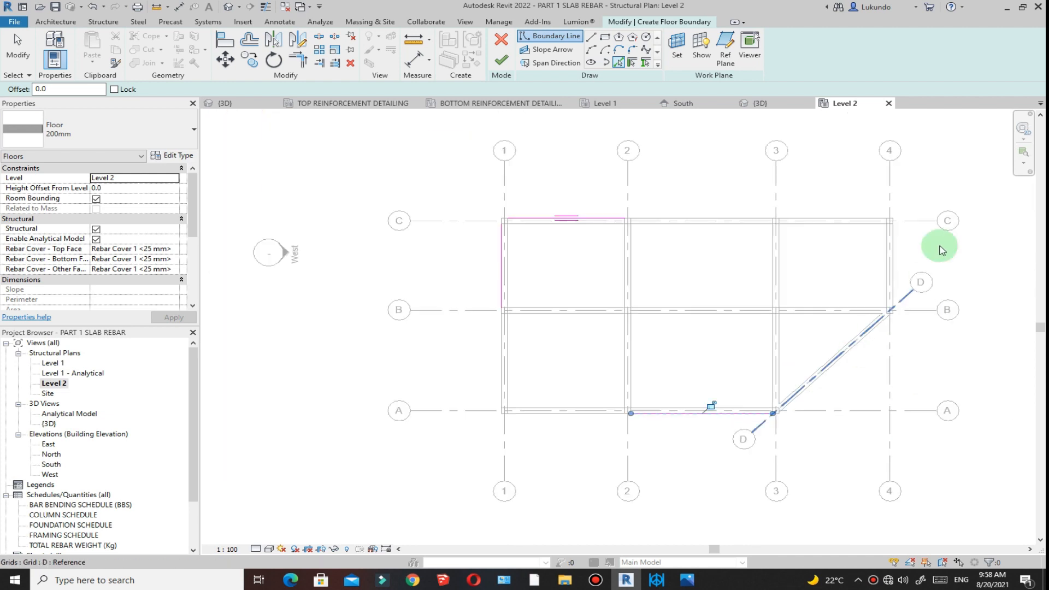
scroll(941, 250, up, 3)
click(871, 274)
scroll(885, 393, up, 3)
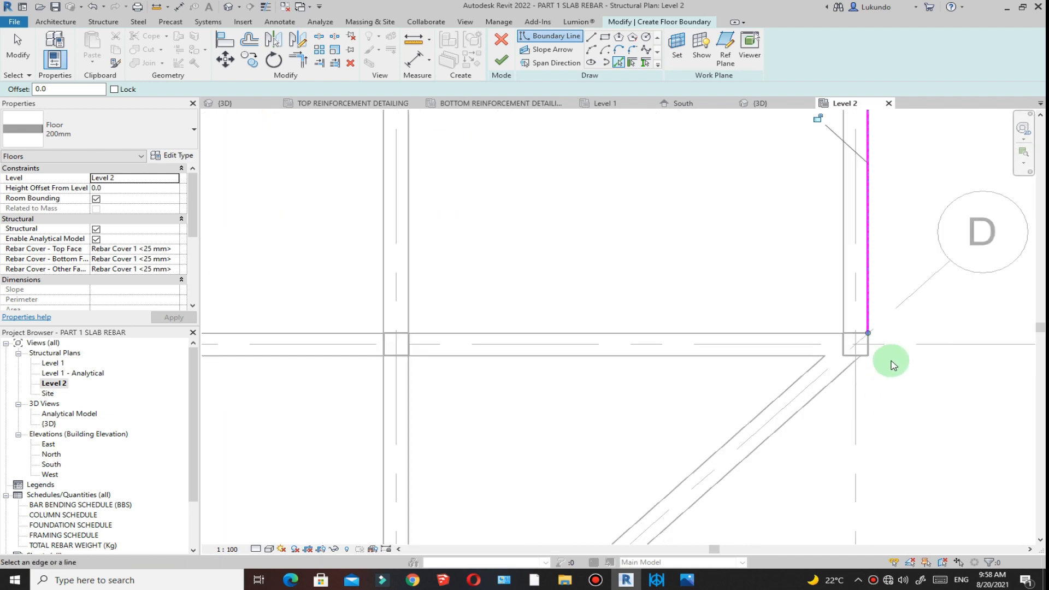
click(592, 38)
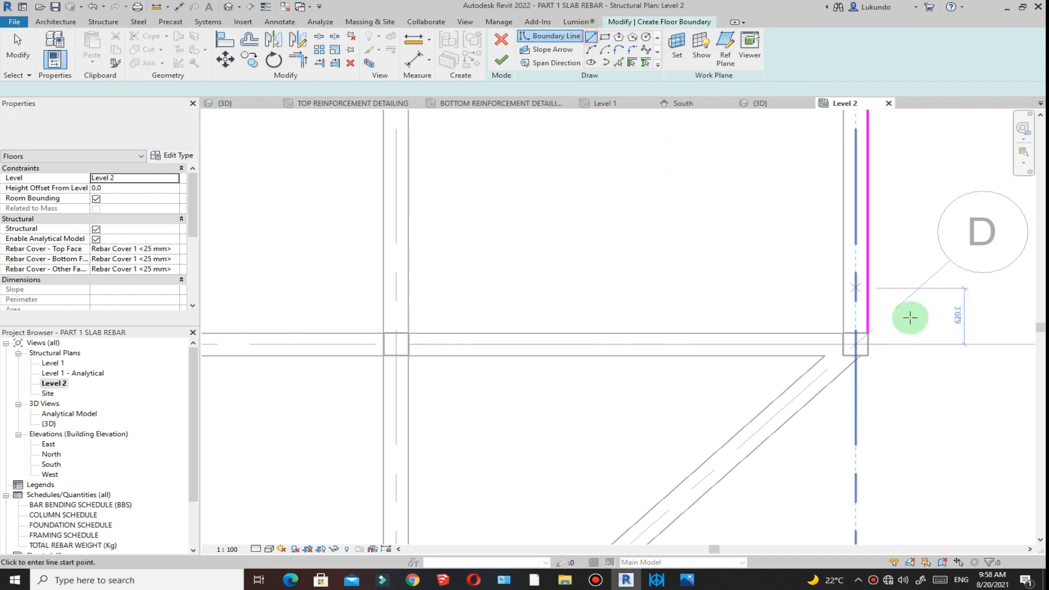
scroll(909, 313, down, 2)
scroll(876, 347, up, 3)
click(879, 311)
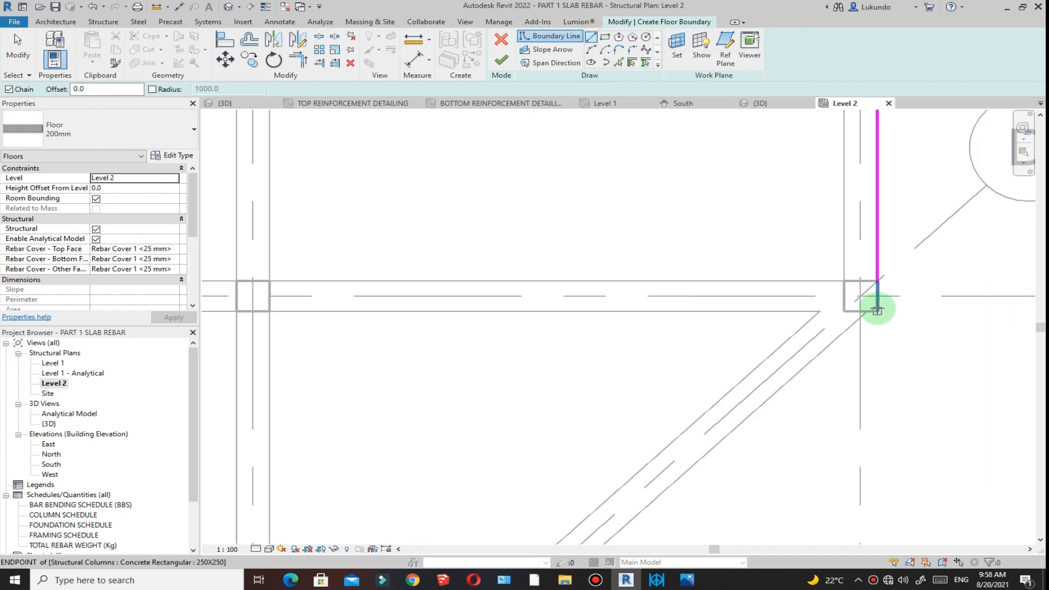
scroll(874, 306, down, 5)
scroll(711, 421, up, 5)
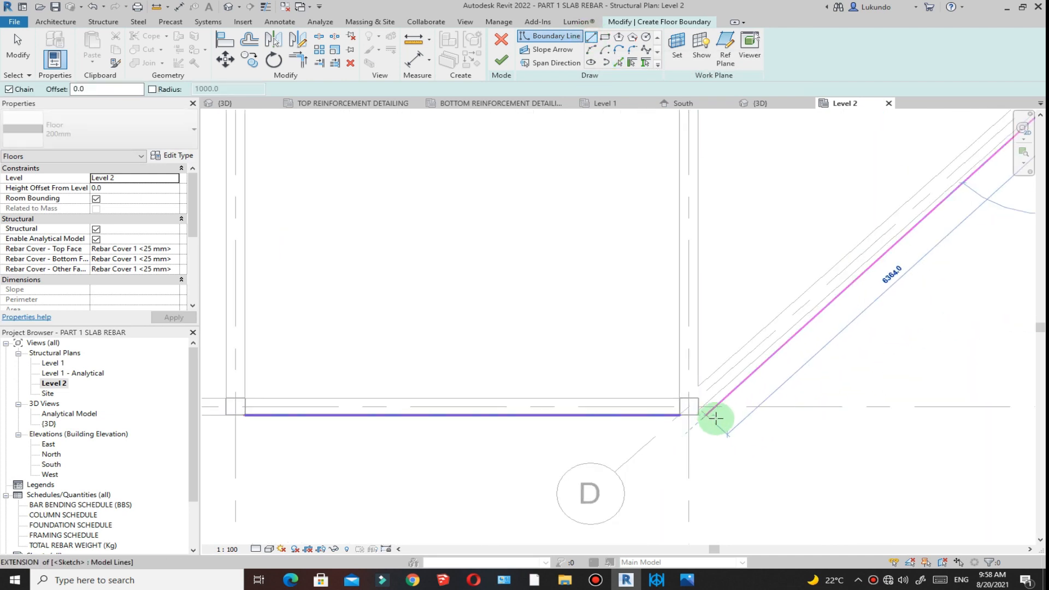
scroll(677, 411, down, 2)
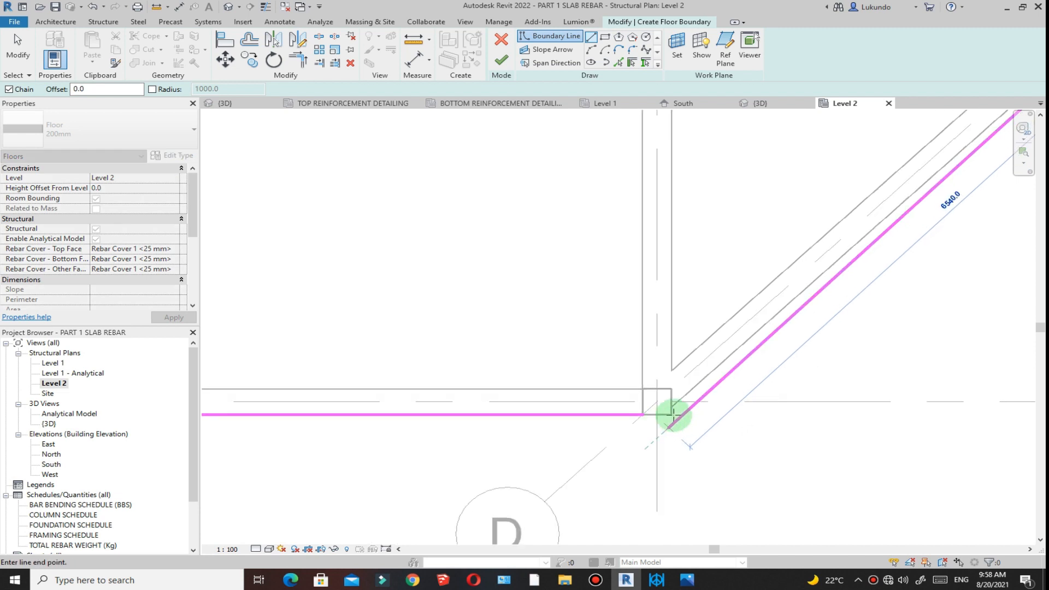
scroll(671, 417, down, 3)
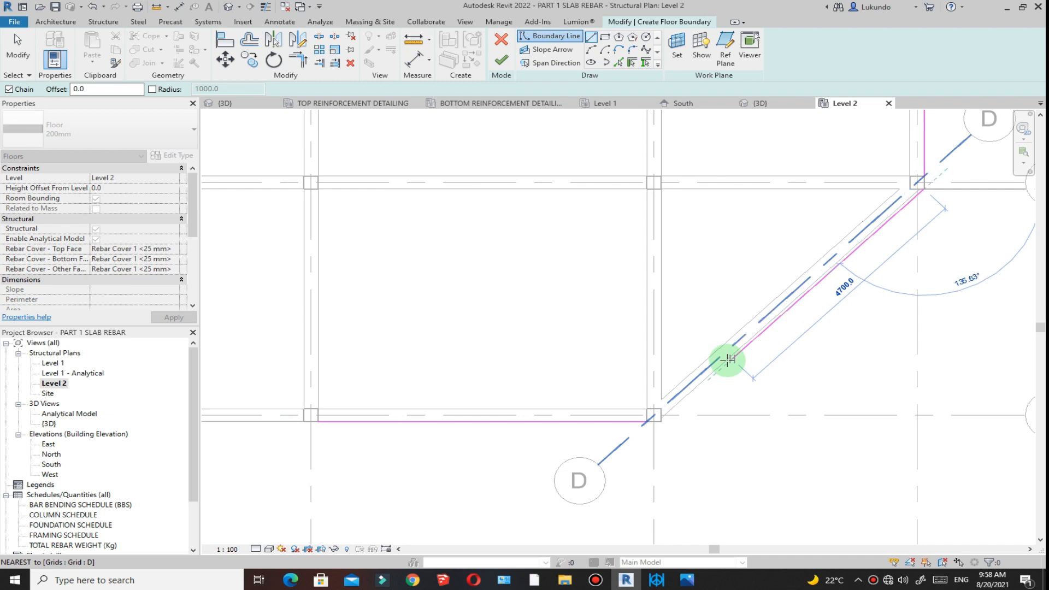
key(Escape)
Draw the slanted floor boundary line along grid D from the outer column corner at A/3 to the one at B/4.
scroll(674, 417, up, 5)
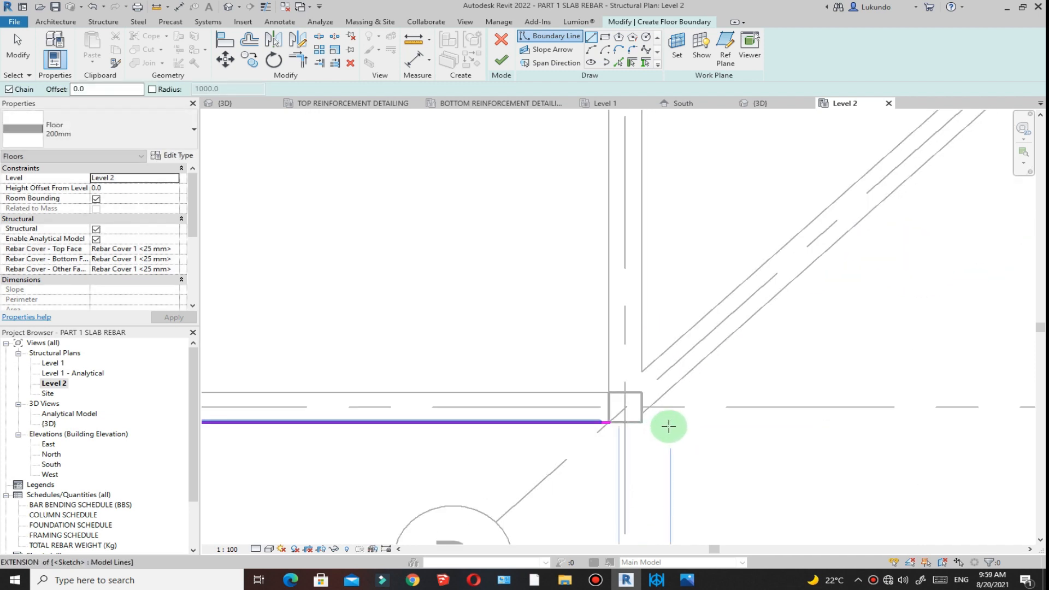
click(629, 420)
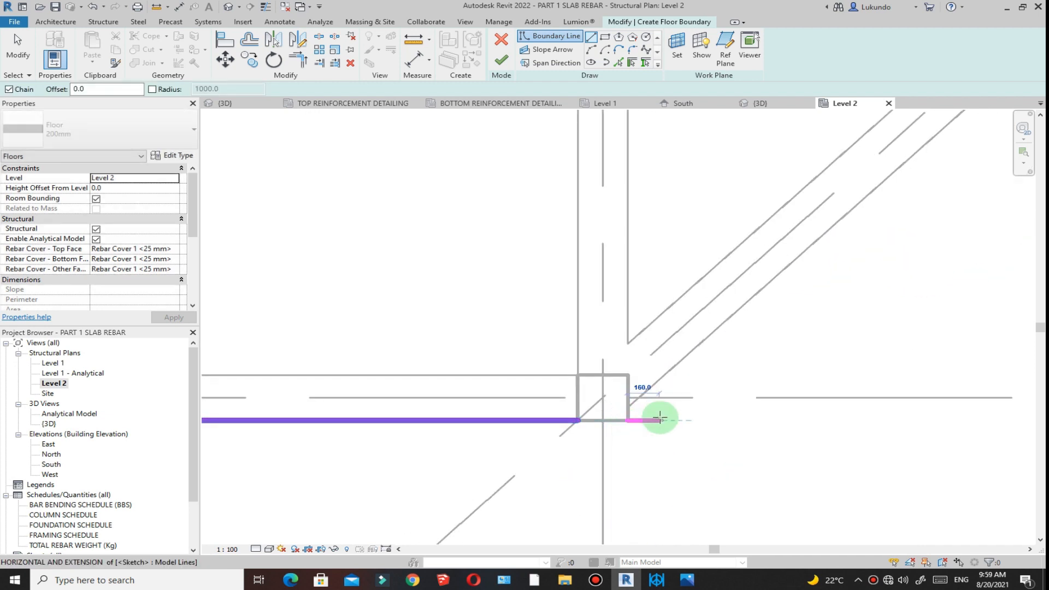
scroll(602, 438, down, 5)
scroll(680, 396, up, 5)
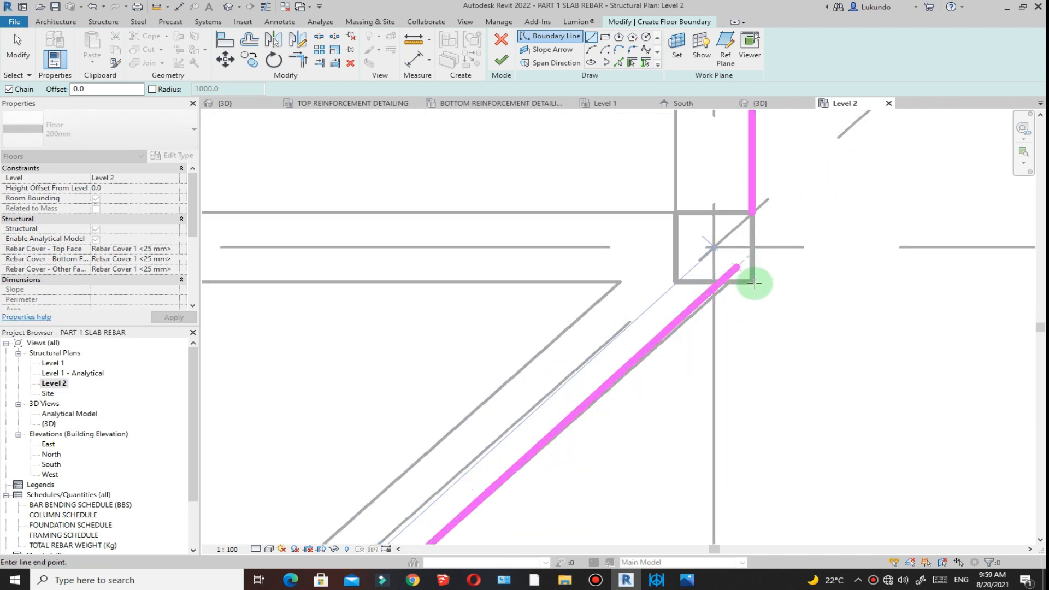
click(757, 283)
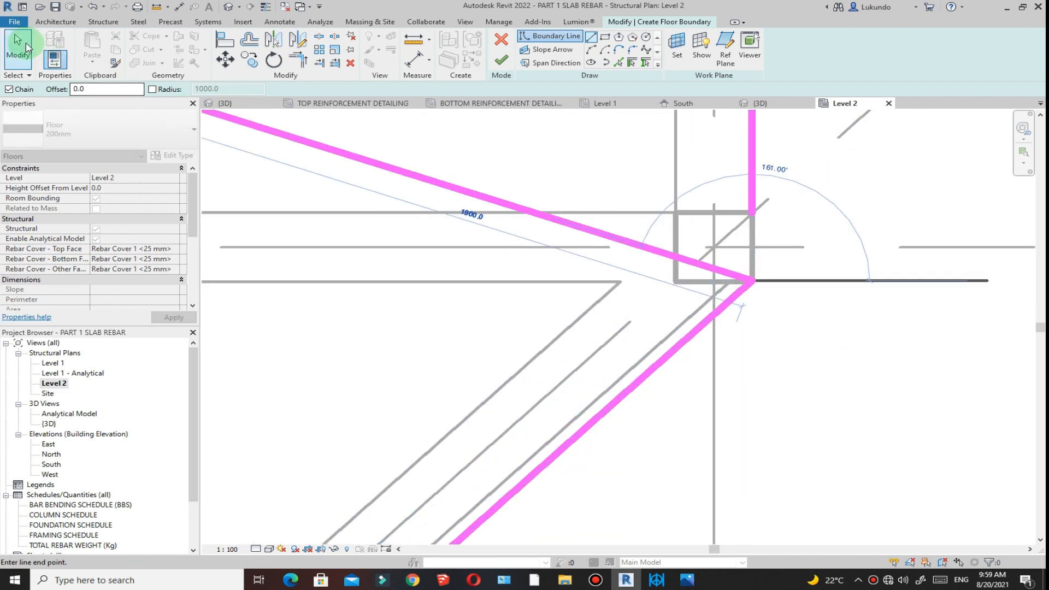
click(21, 44)
Trim or extend the floor boundary lines to meet at the corners C/4 and A/1.
scroll(698, 302, down, 2)
scroll(716, 314, down, 5)
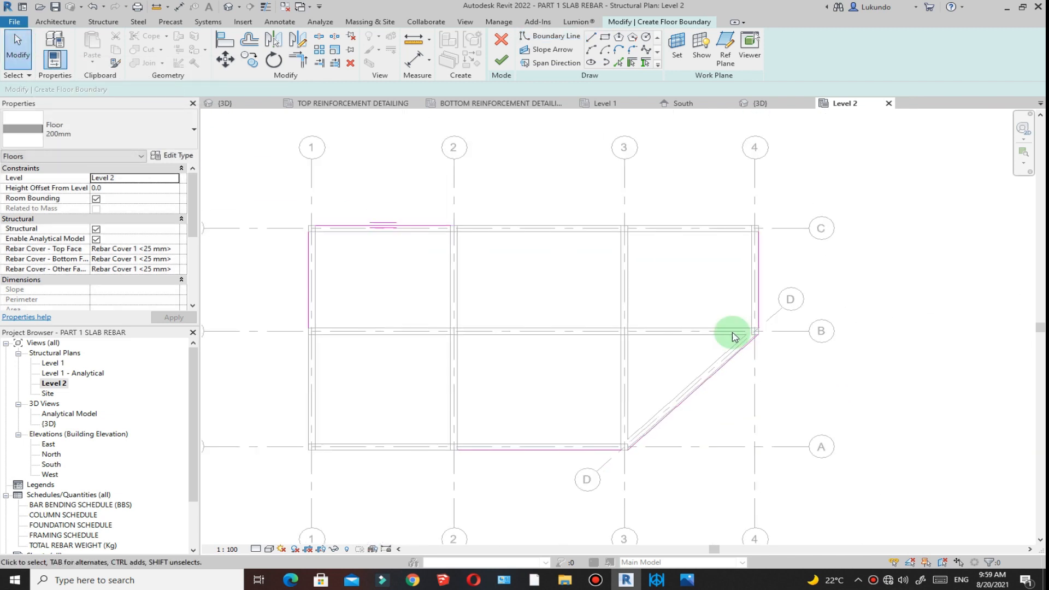
scroll(636, 325, up, 2)
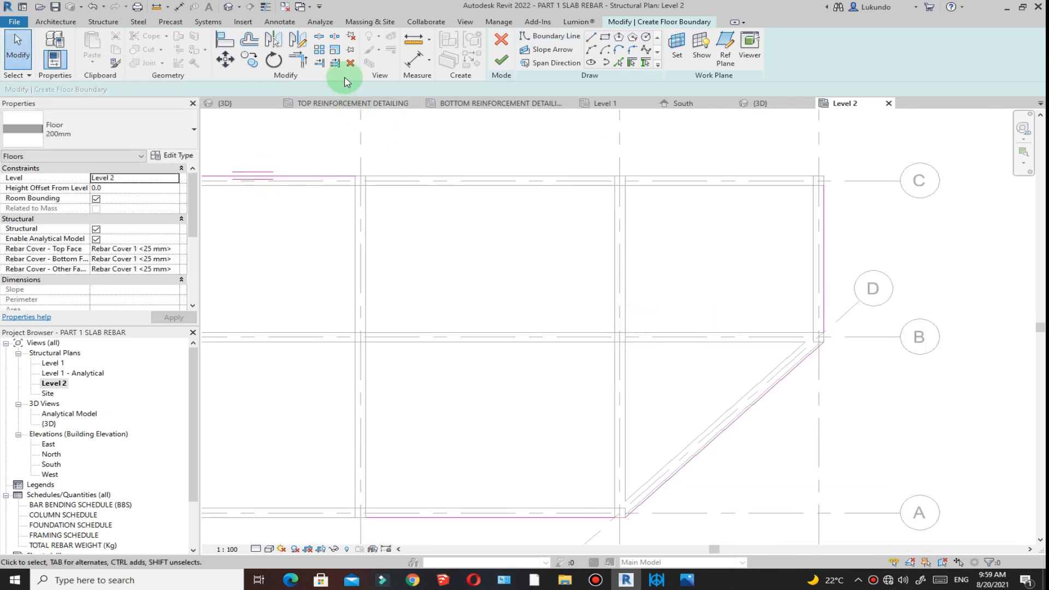
click(300, 58)
scroll(902, 339, down, 3)
scroll(886, 258, up, 3)
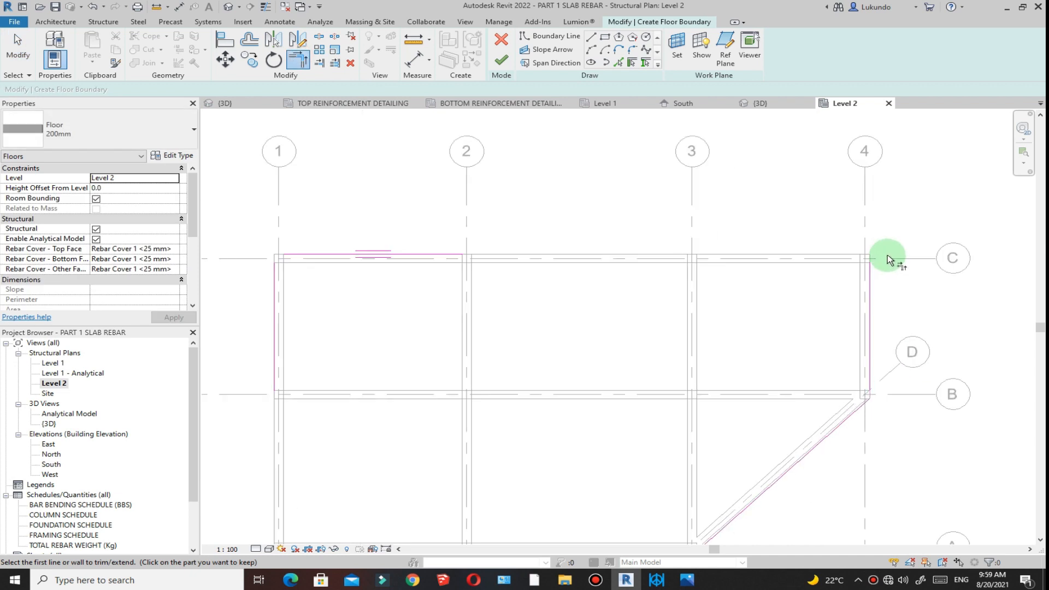
click(867, 279)
scroll(858, 284, down, 3)
click(545, 258)
click(583, 481)
click(412, 351)
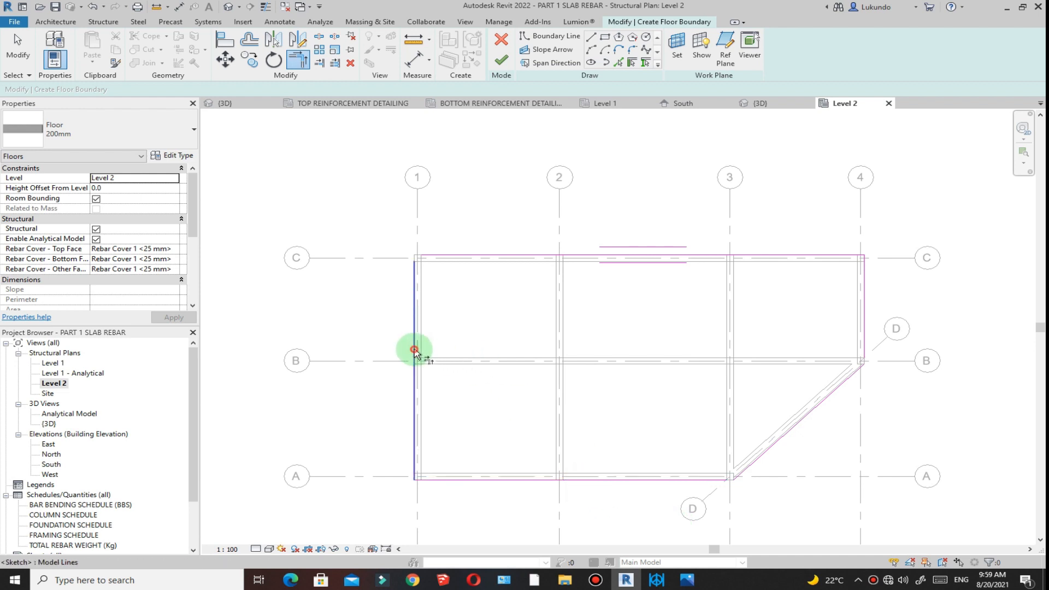
Join the slanted boundary line to the grid 4 line and to the grid A line with Trim/Extend to Corner.
scroll(874, 370, up, 3)
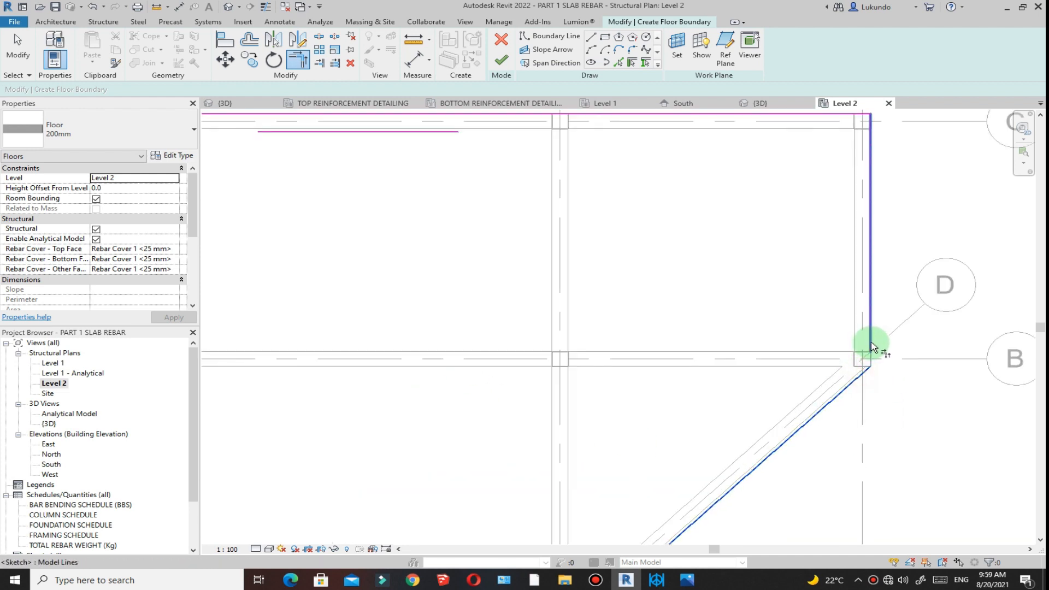
click(870, 345)
scroll(785, 417, down, 4)
scroll(753, 436, up, 4)
click(745, 421)
click(703, 436)
scroll(662, 449, down, 2)
Close the floor boundary at corner C/1 with Trim/Extend to Corner and finish the floor sketch.
click(502, 58)
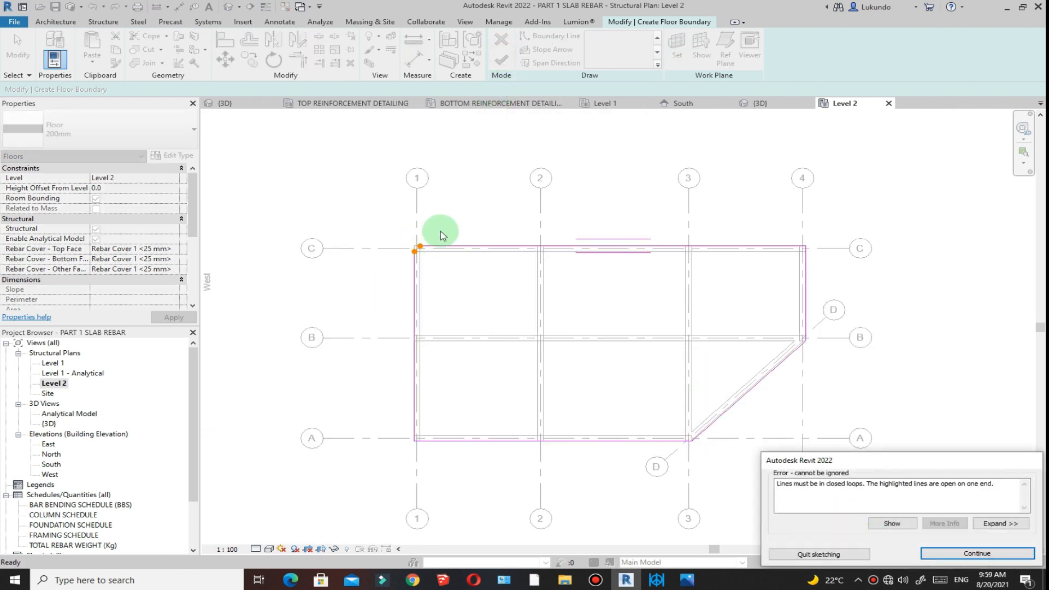
click(977, 554)
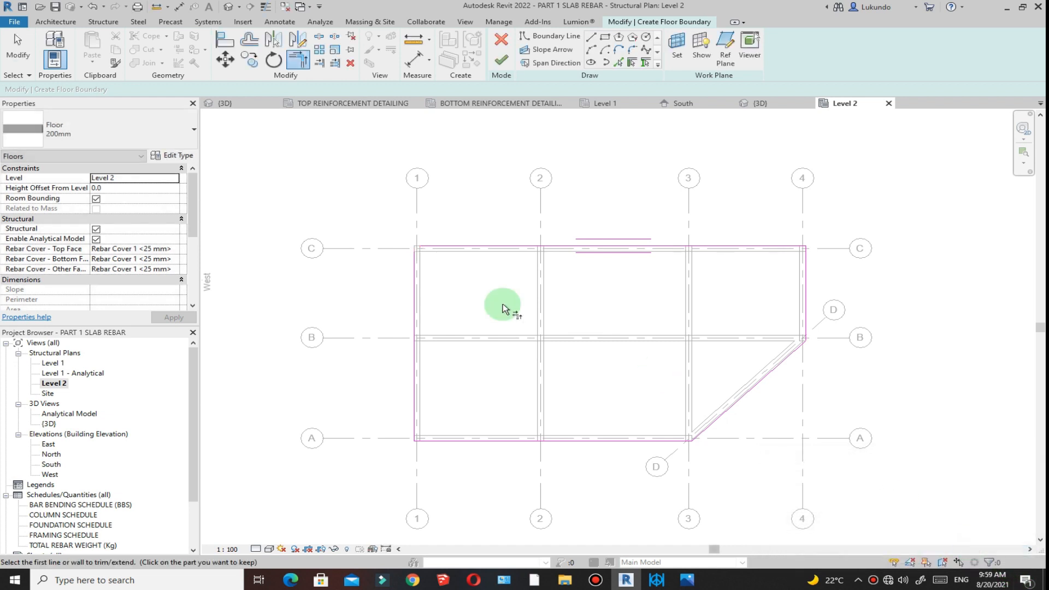
click(439, 249)
click(414, 269)
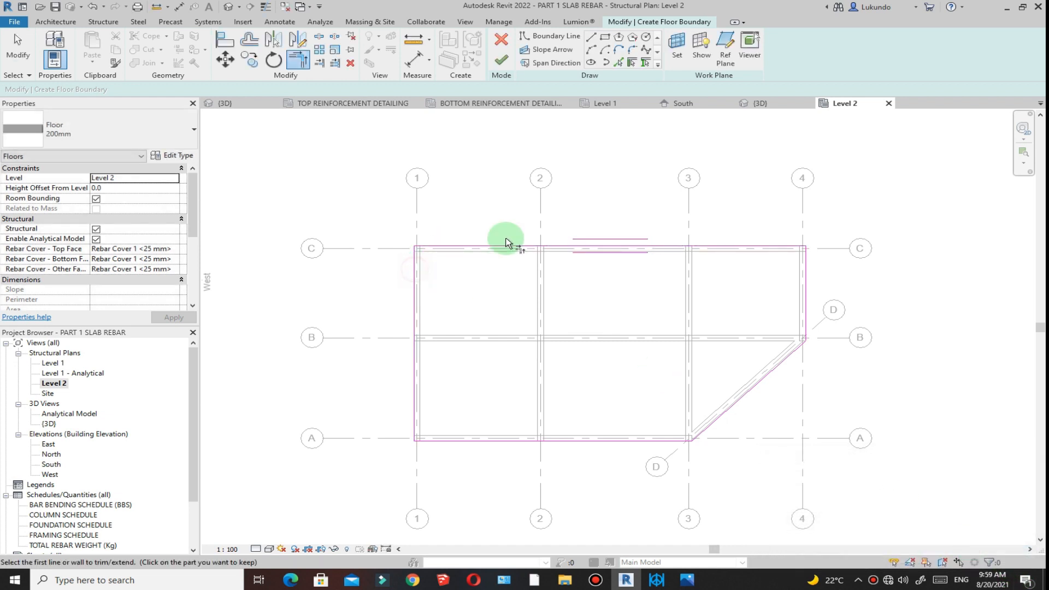
click(502, 60)
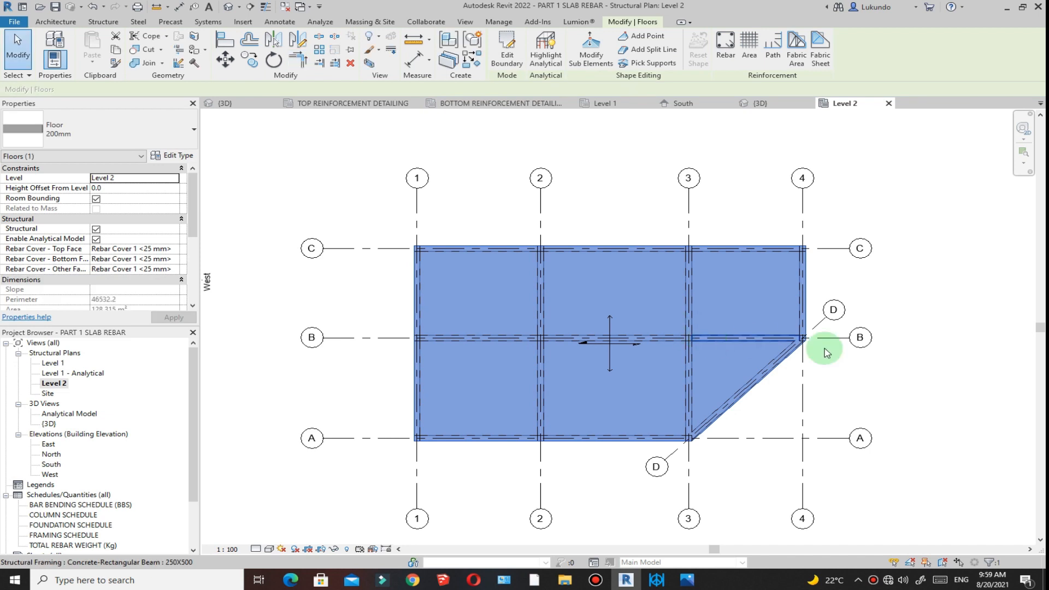
click(963, 343)
Delete the span direction symbol from the middle of the Level 2 floor.
scroll(754, 372, up, 2)
scroll(558, 346, down, 2)
scroll(437, 343, up, 3)
scroll(553, 241, down, 2)
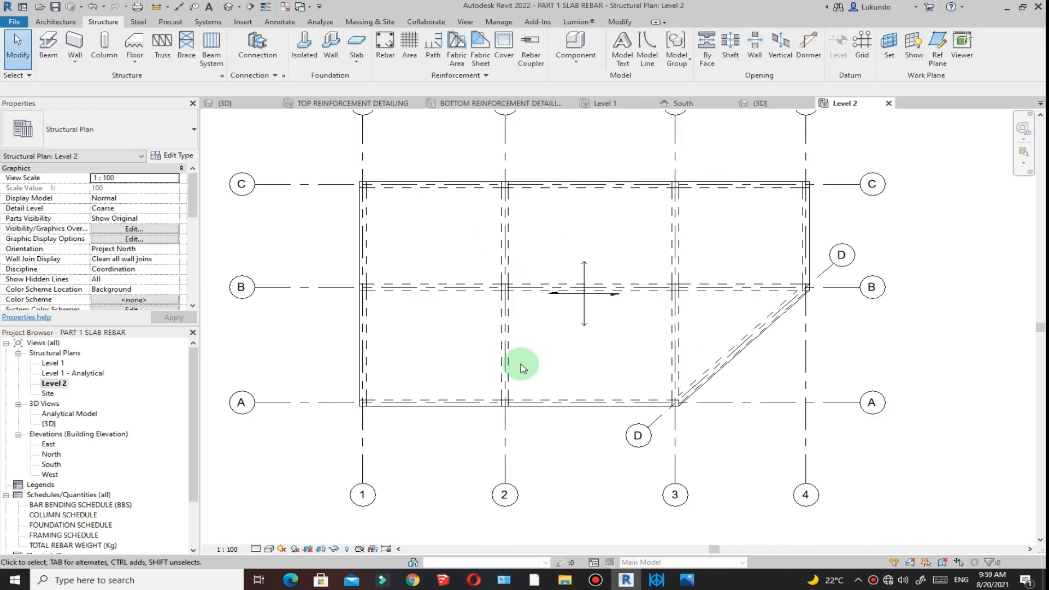
click(588, 317)
key(Escape)
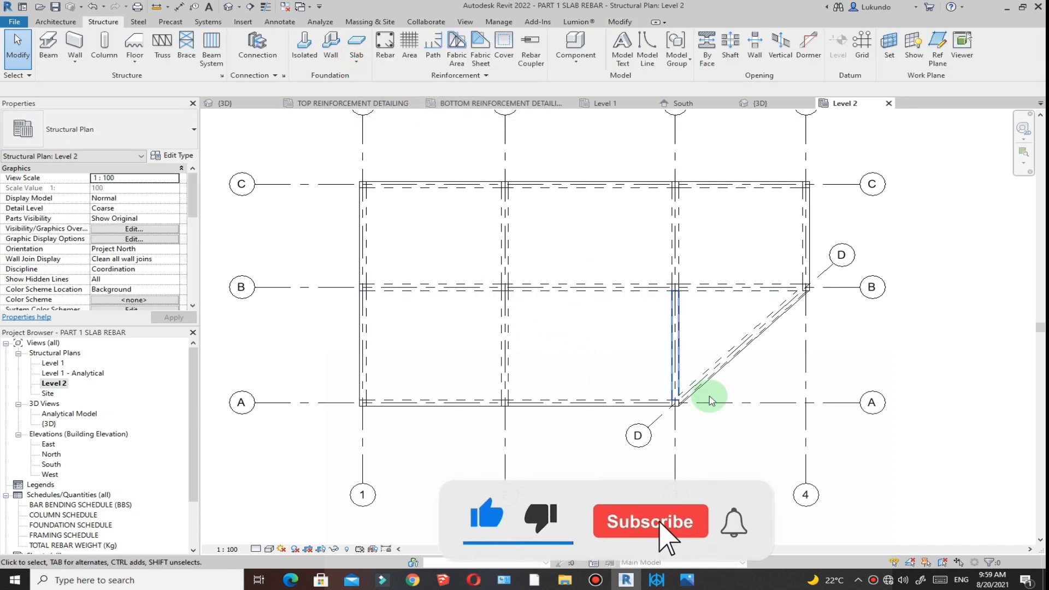
Try Show Hidden Lines set to None for the Level 2 plan and restore it to All.
scroll(577, 381, down, 2)
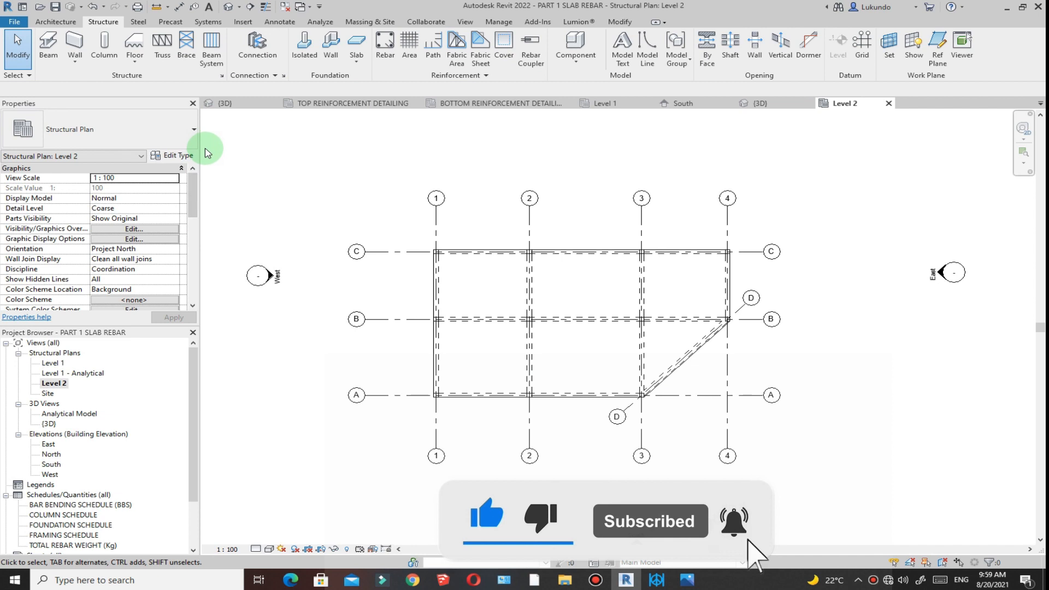
drag(200, 156, 245, 171)
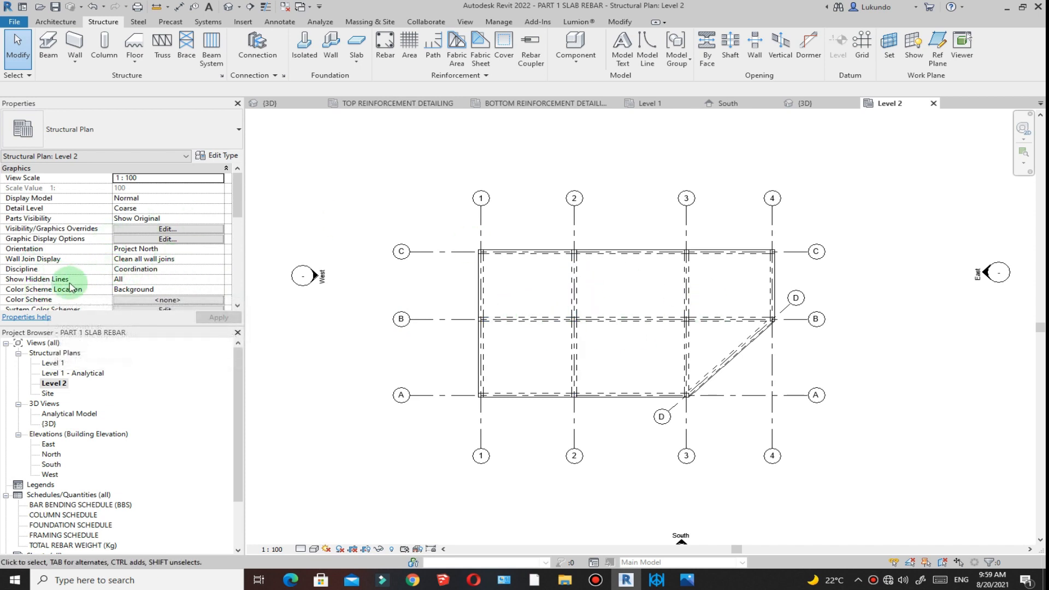
click(219, 281)
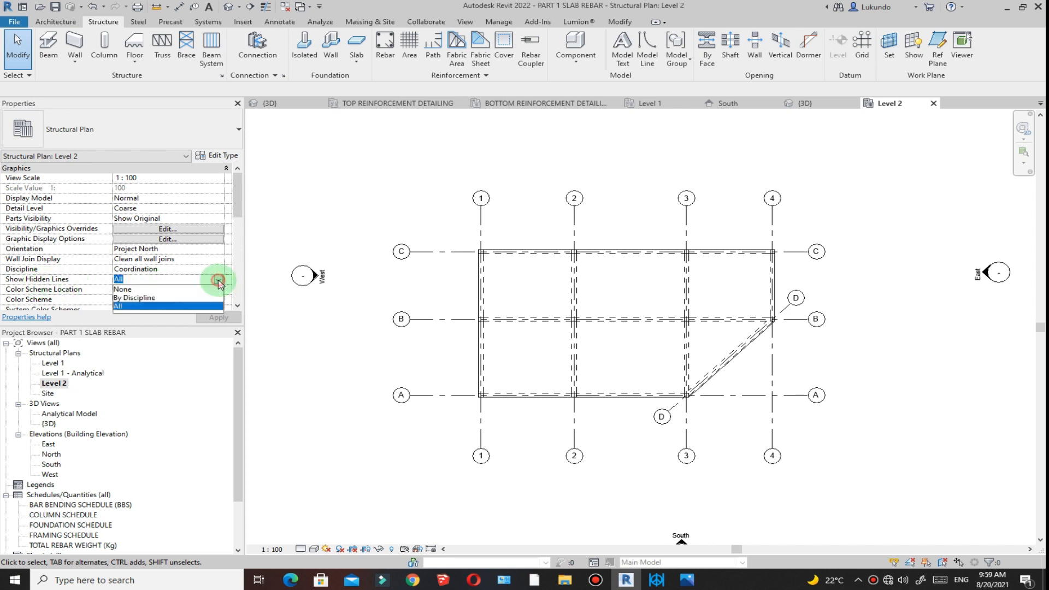
click(123, 289)
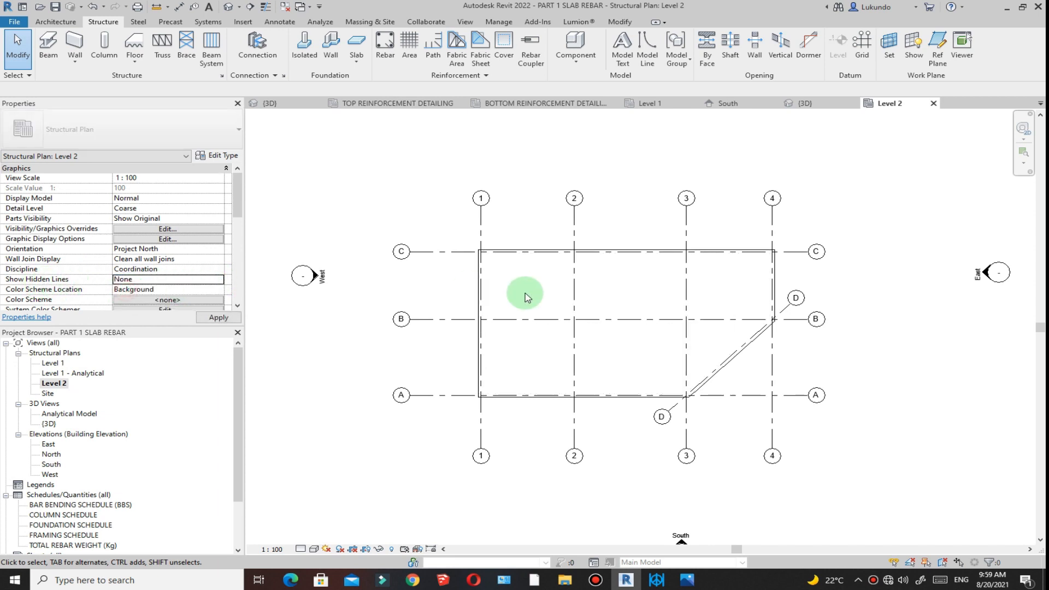
click(221, 281)
click(122, 306)
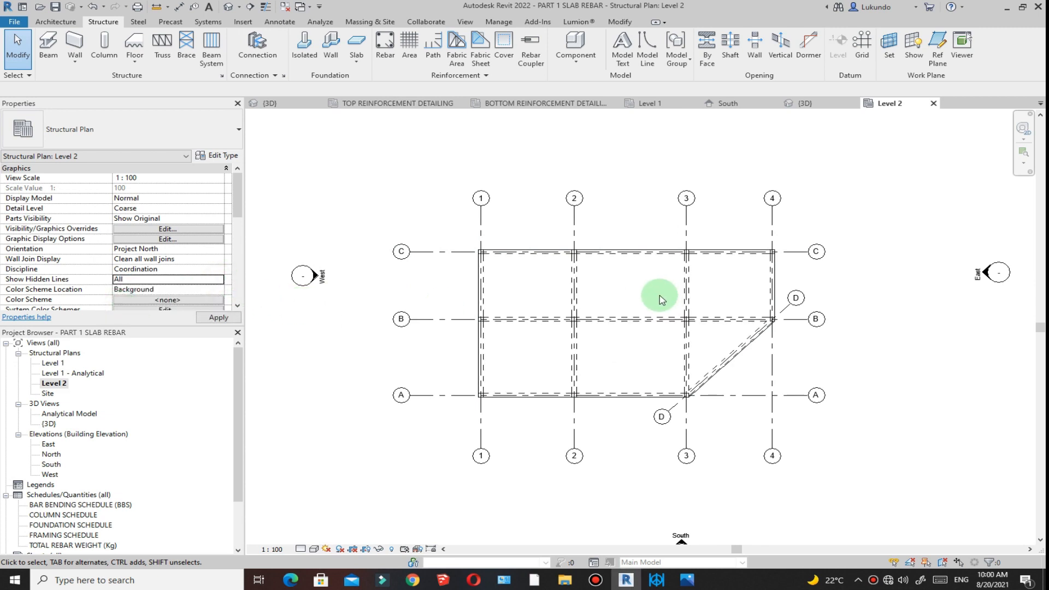
scroll(668, 327, up, 3)
scroll(567, 320, down, 4)
scroll(590, 304, up, 3)
scroll(574, 300, down, 3)
scroll(585, 294, up, 1)
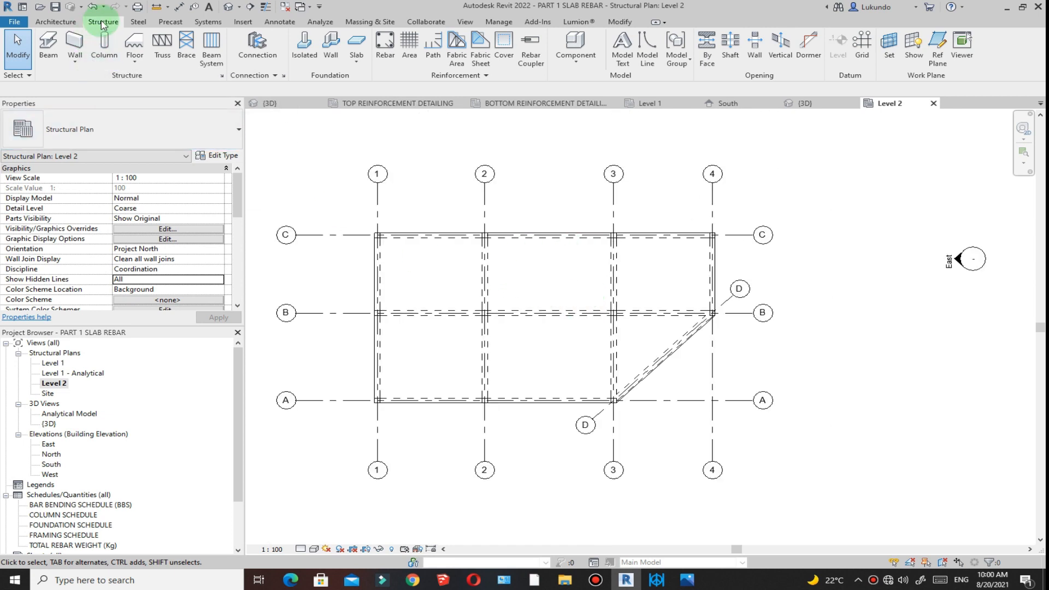
Start a shaft opening and sketch a rectangular boundary about 2400 by 2100 mm in the bay between grids 2–3 and B–C.
click(730, 43)
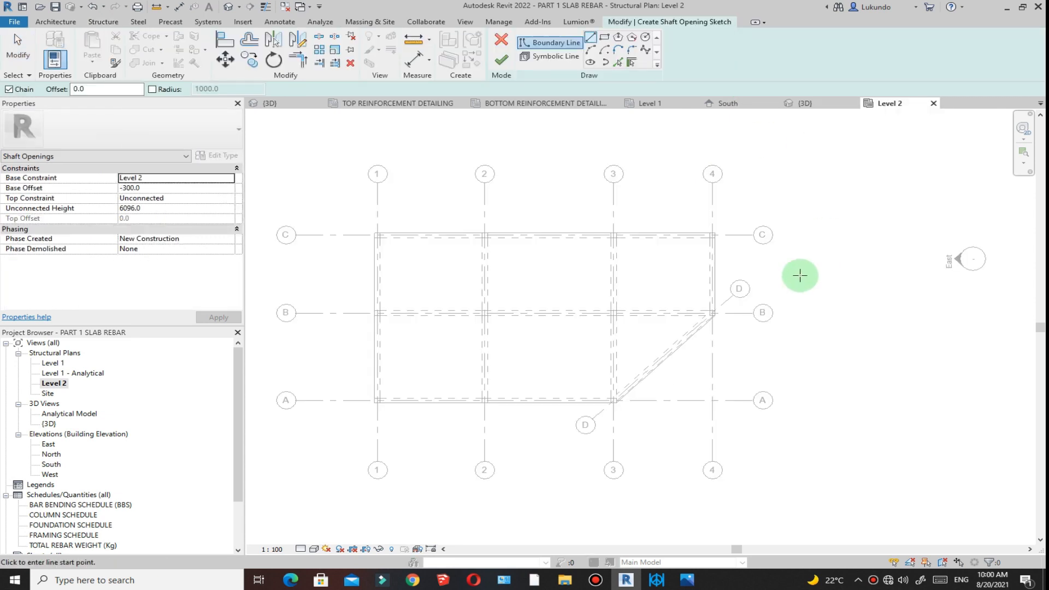
click(605, 37)
scroll(535, 259, up, 3)
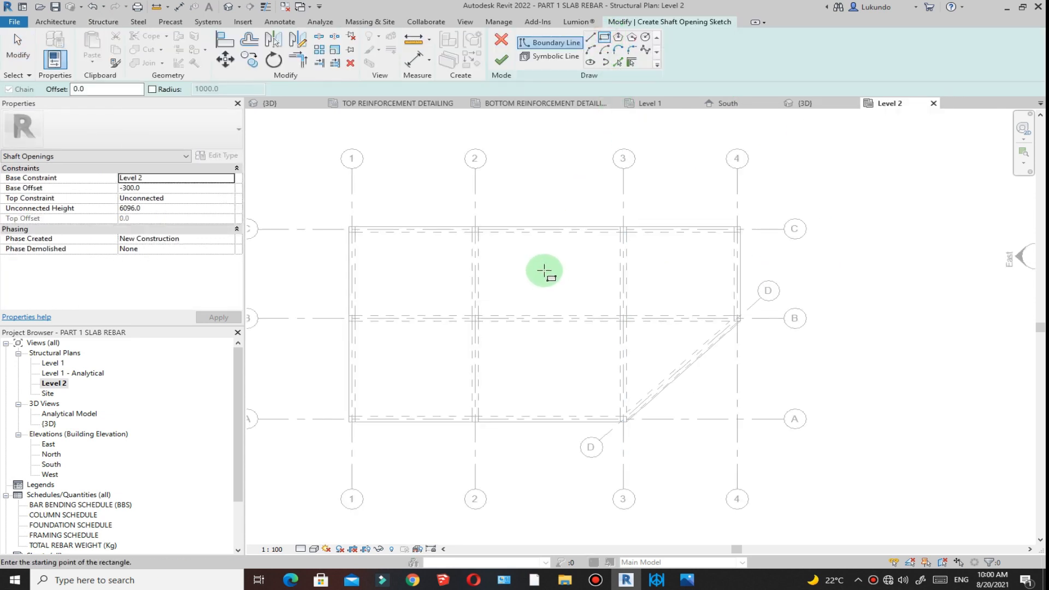
click(508, 239)
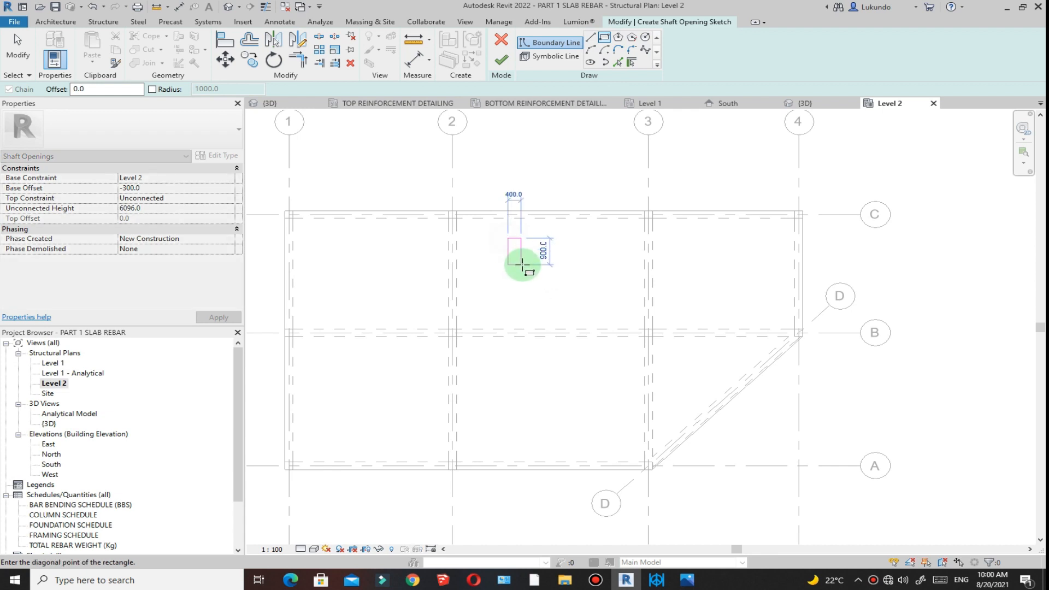
click(587, 300)
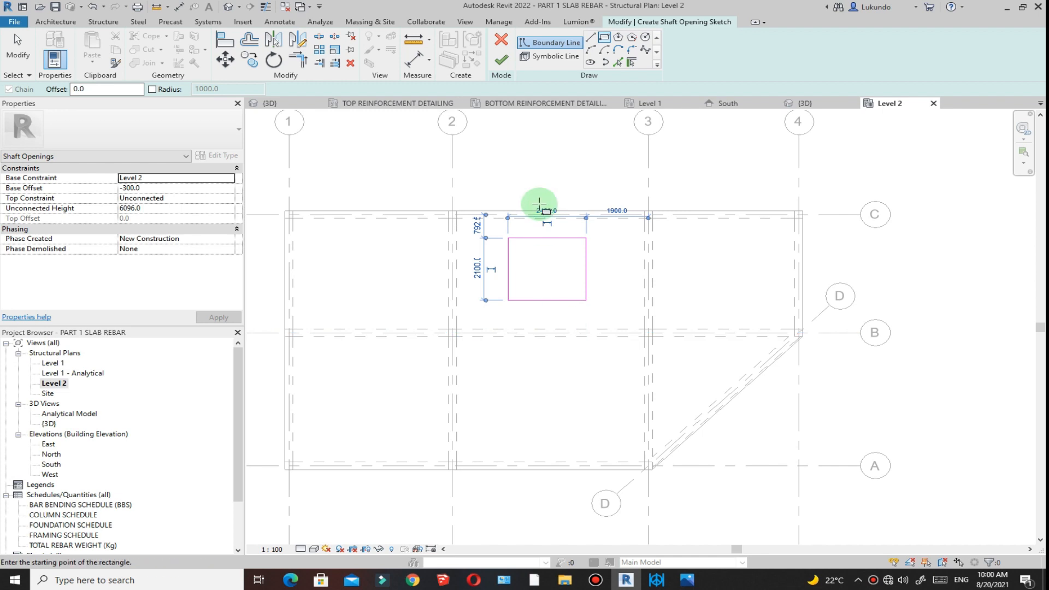
Try to draw a diagonal symbolic line across the shaft opening rectangle and undo it.
click(553, 58)
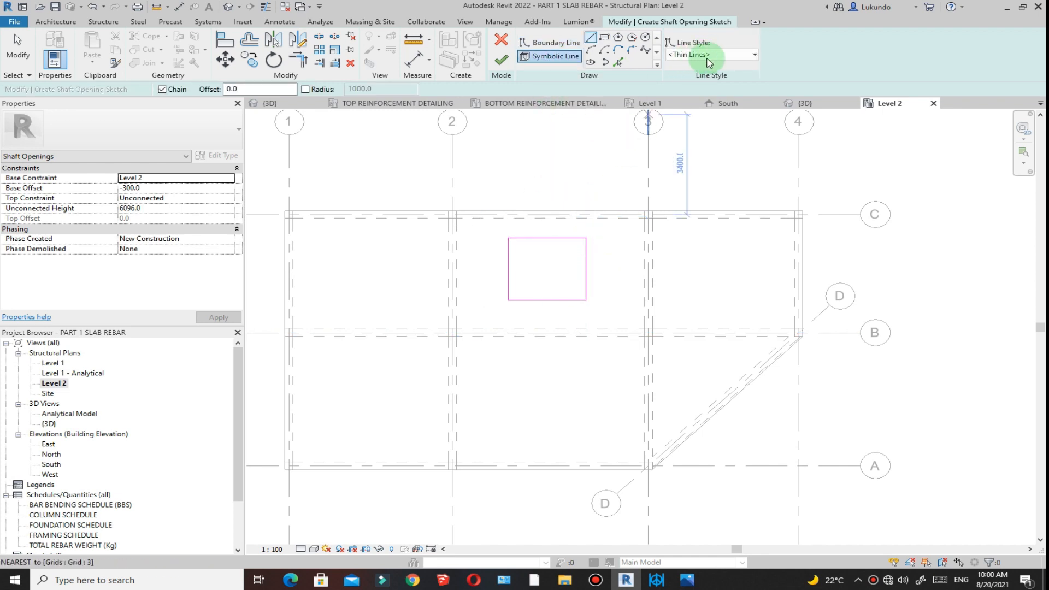
click(586, 239)
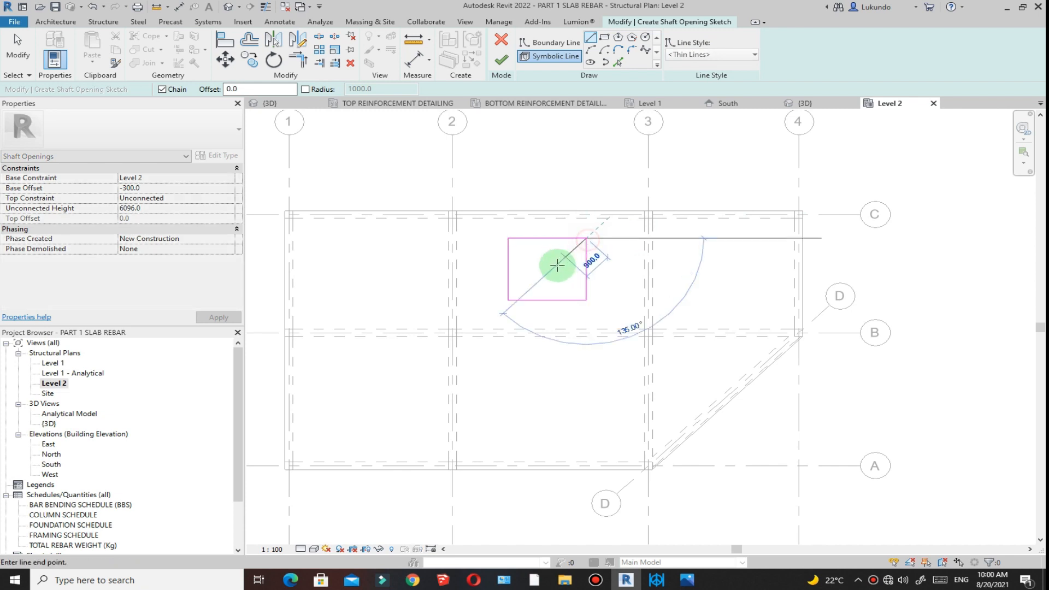
click(508, 300)
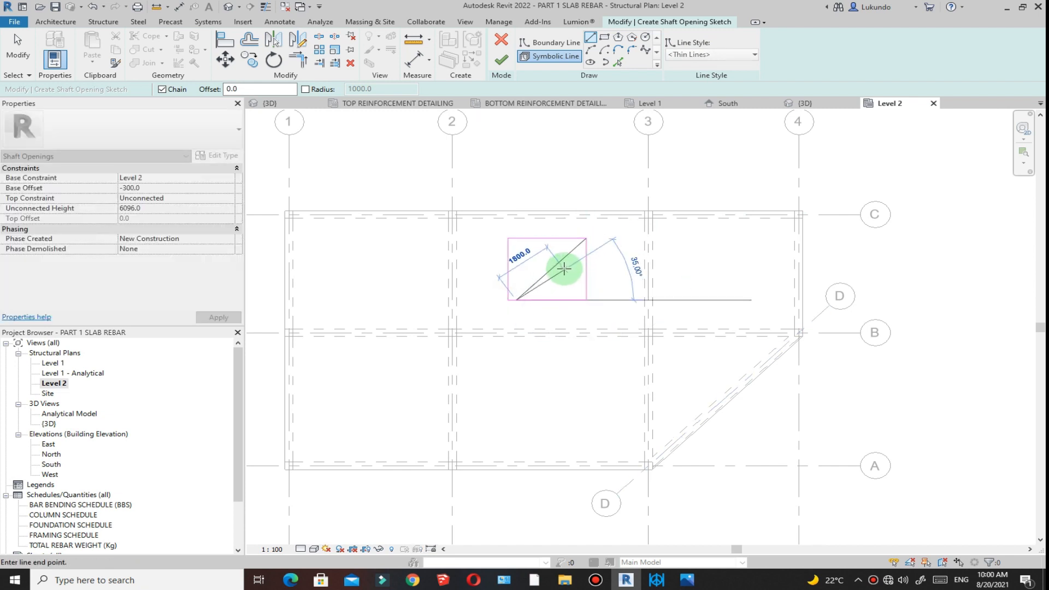
key(Escape)
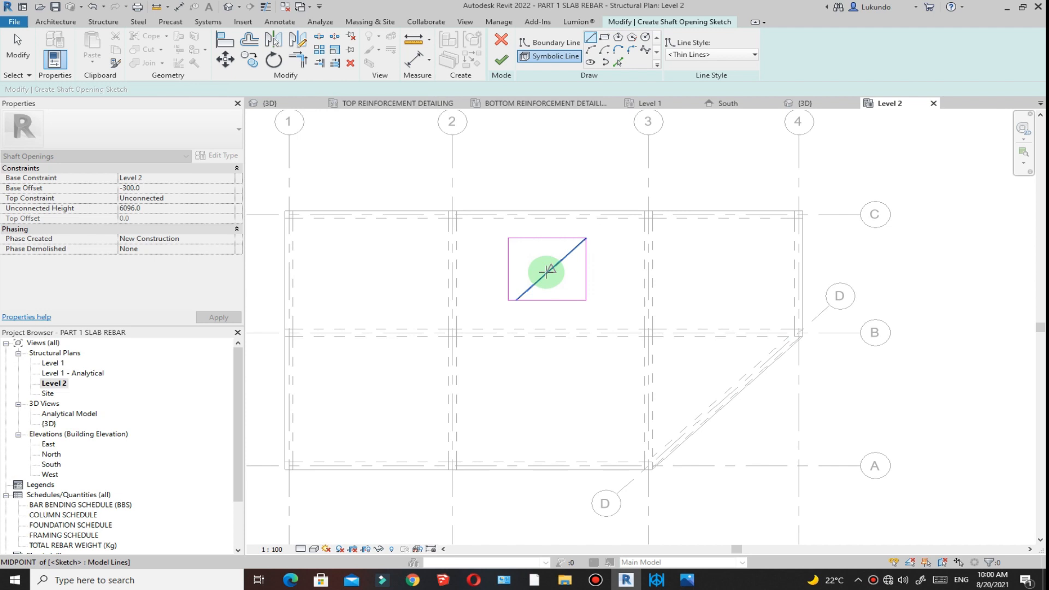
key(ctrl+z)
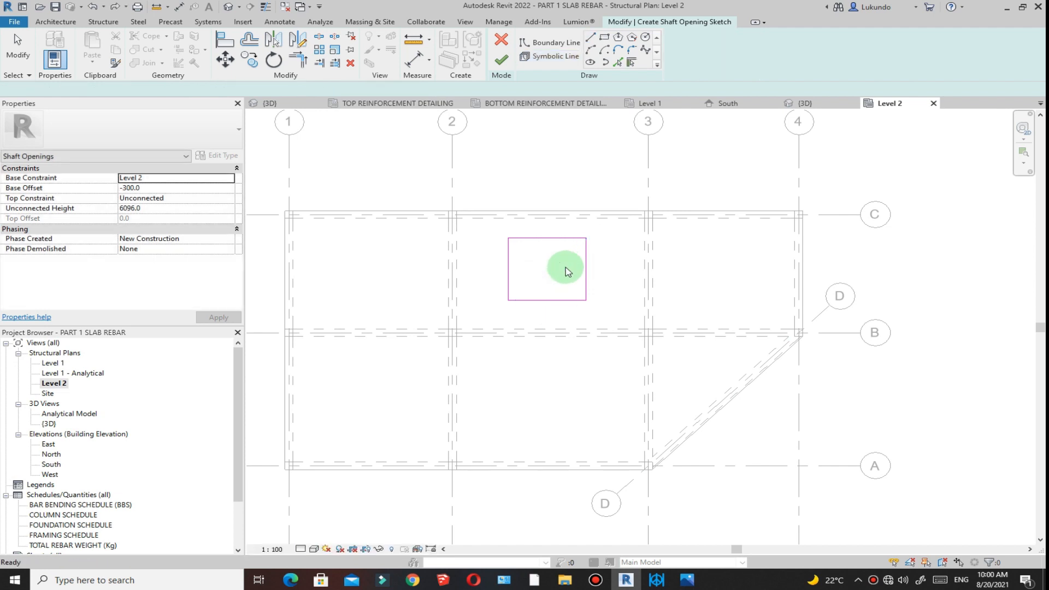
Draw two diagonal symbolic lines between opposite corners of the shaft opening rectangle and finish the opening sketch.
click(508, 300)
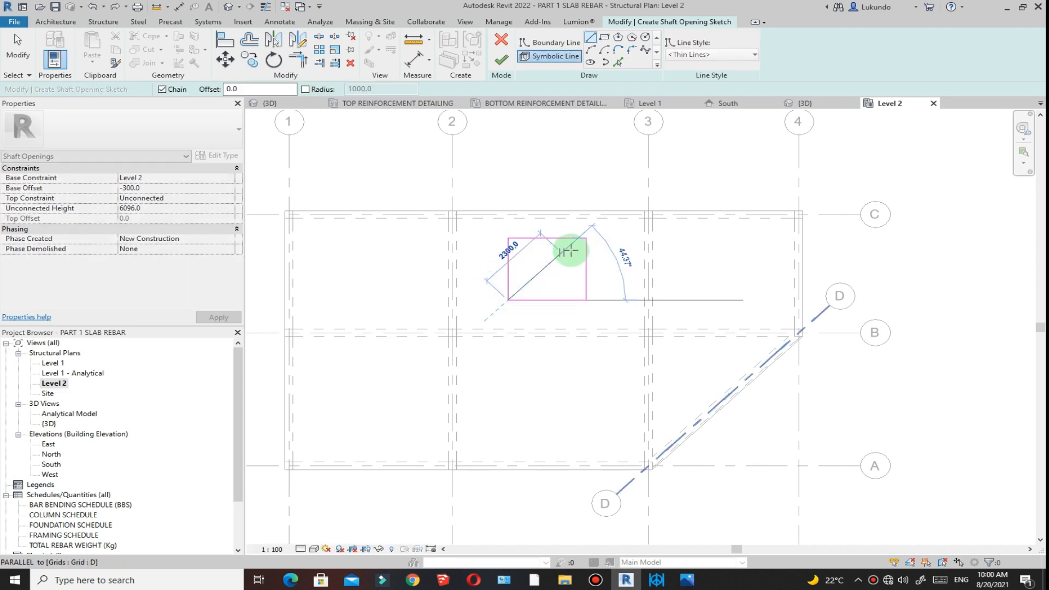
scroll(586, 239, up, 3)
click(605, 223)
key(Escape)
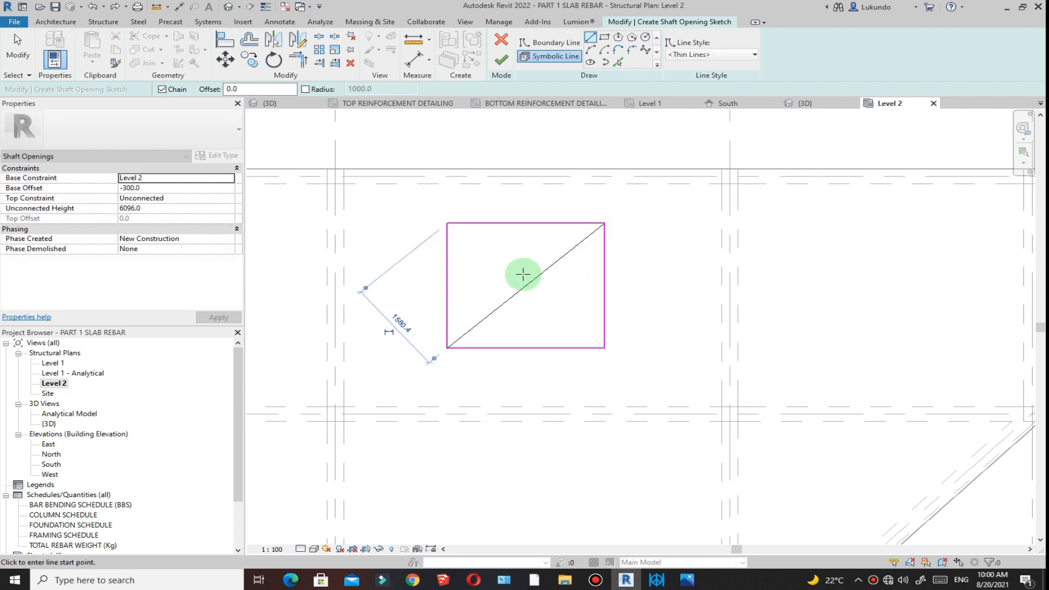
click(448, 223)
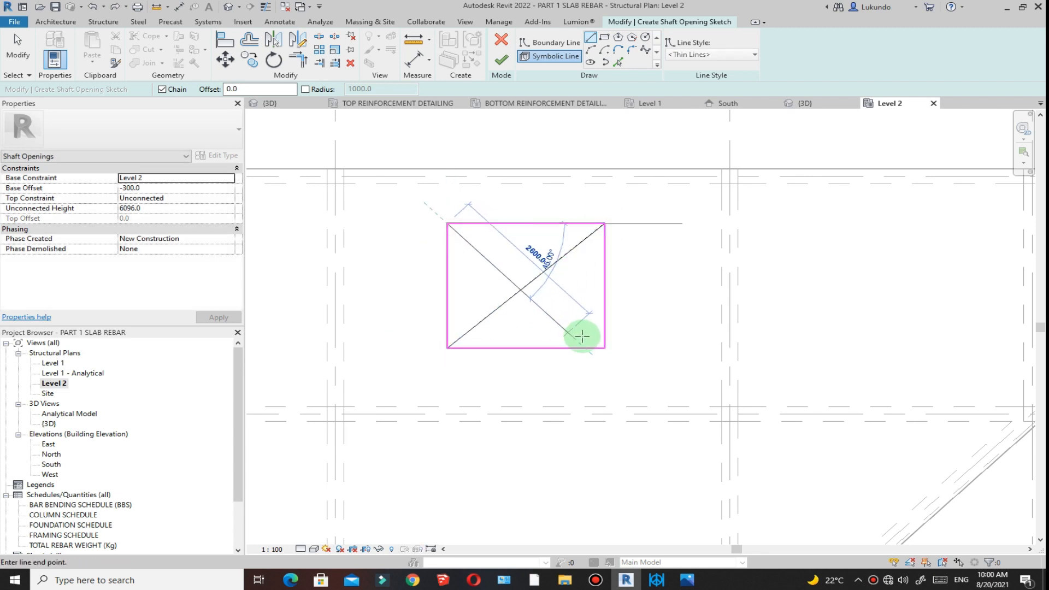
click(603, 349)
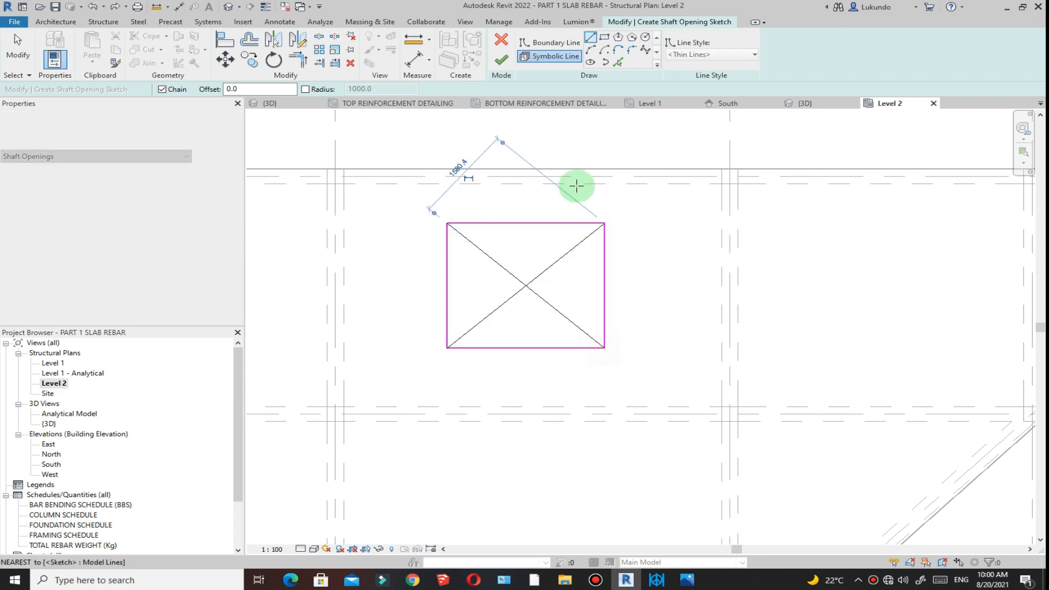
click(501, 59)
scroll(549, 326, down, 5)
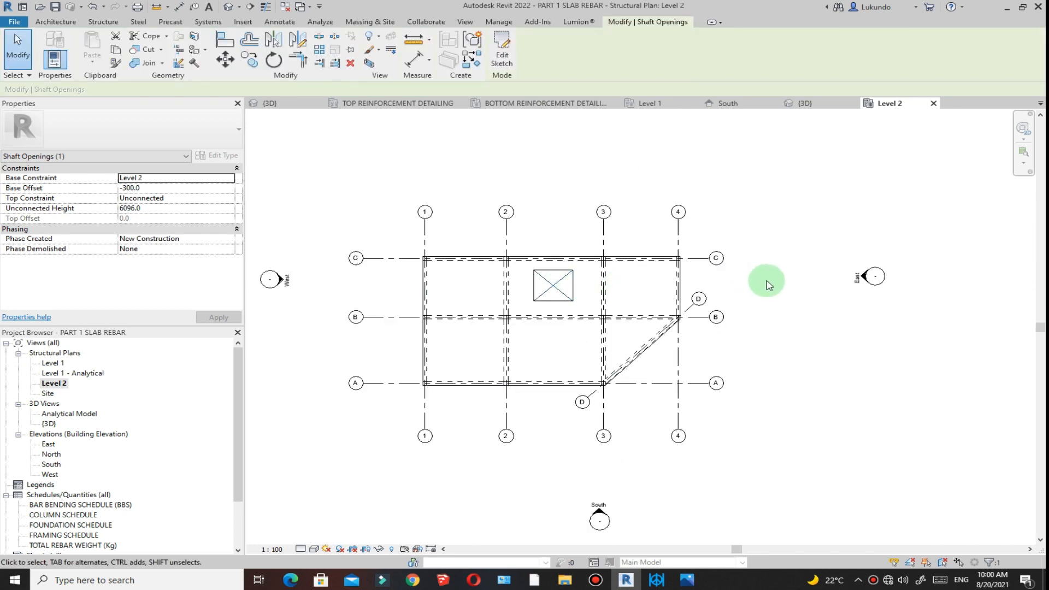
click(831, 281)
Examine the shaft opening through the slab in the 3D view and return to the Level 2 plan.
scroll(569, 306, up, 2)
scroll(579, 285, down, 4)
scroll(566, 293, up, 2)
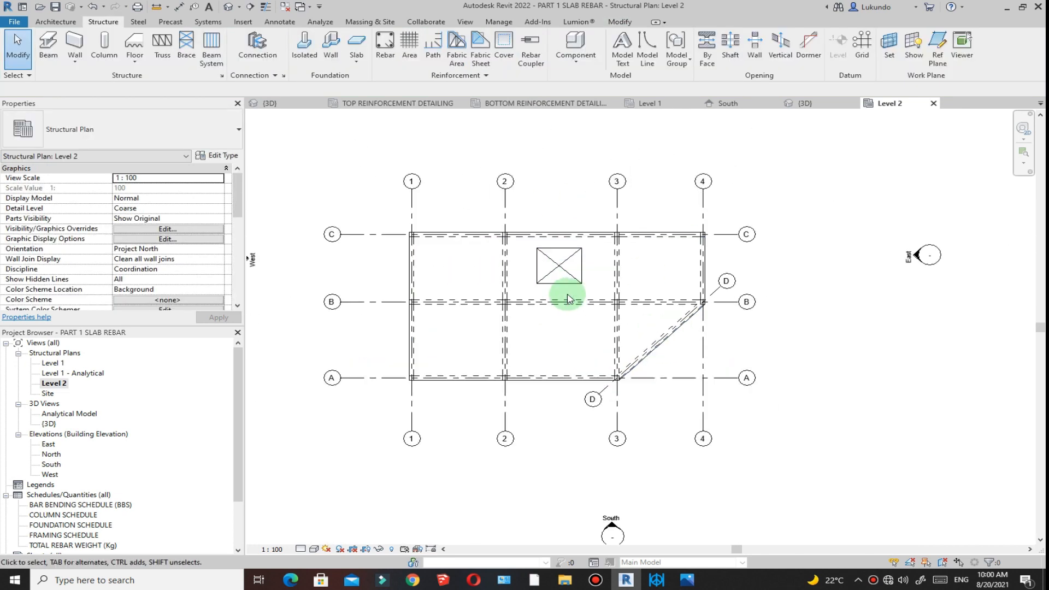
click(813, 105)
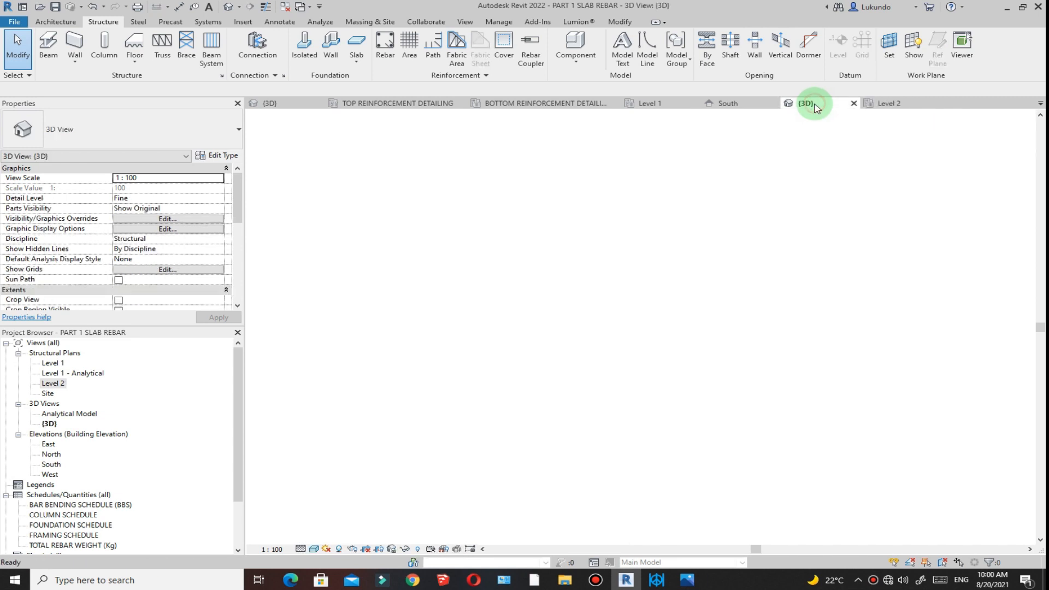
scroll(634, 287, down, 2)
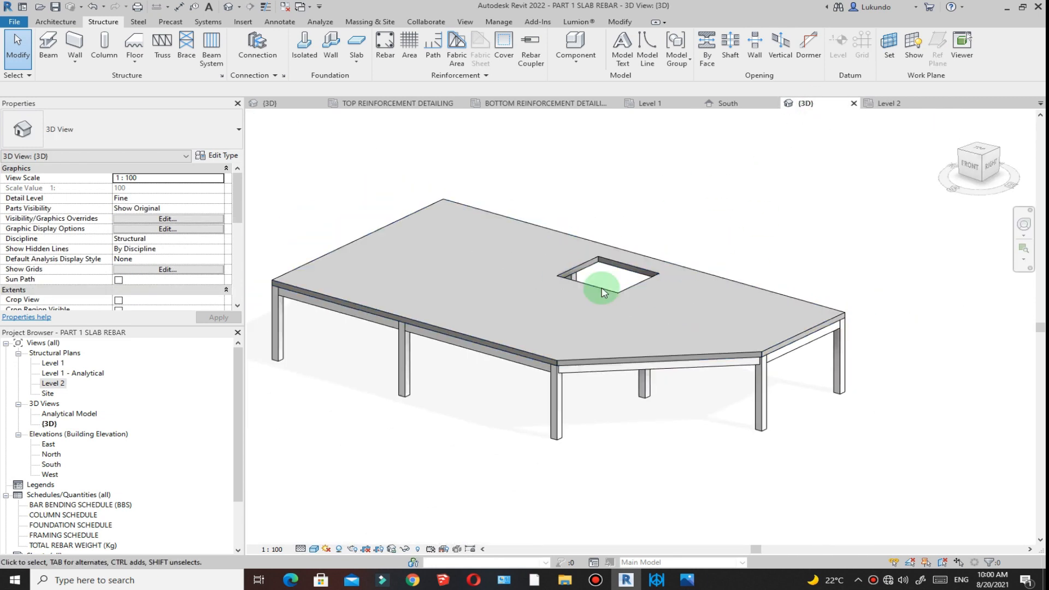
click(891, 103)
scroll(557, 257, up, 4)
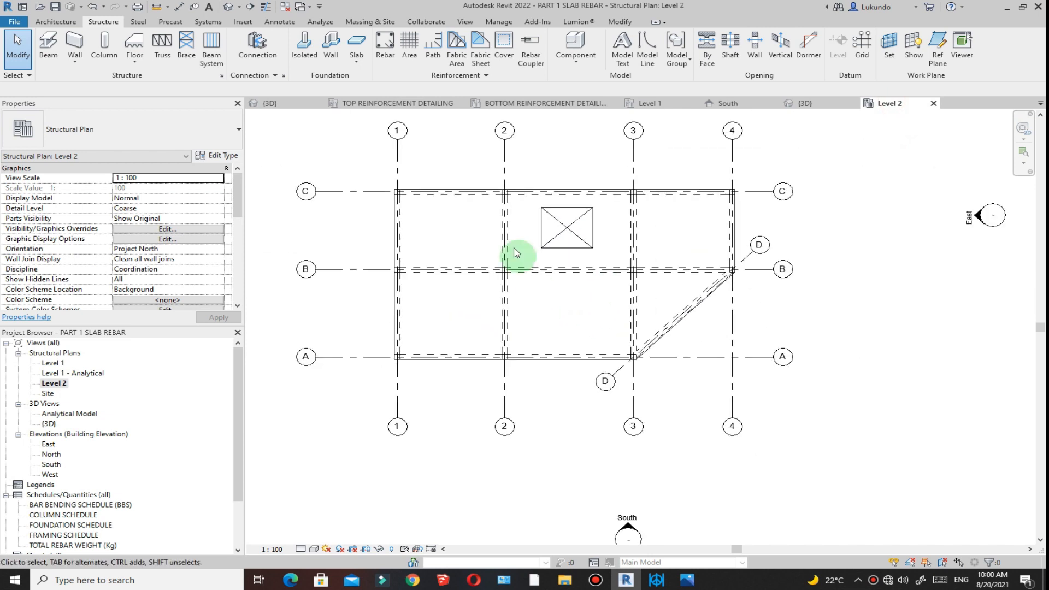
scroll(541, 343, down, 2)
scroll(555, 215, up, 2)
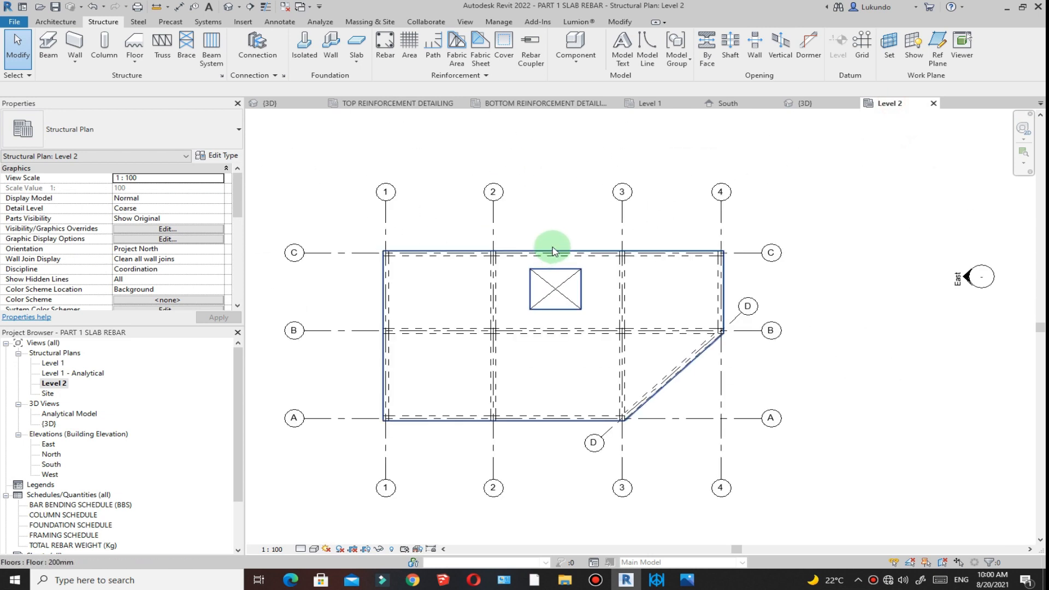
scroll(541, 297, up, 2)
scroll(511, 262, down, 2)
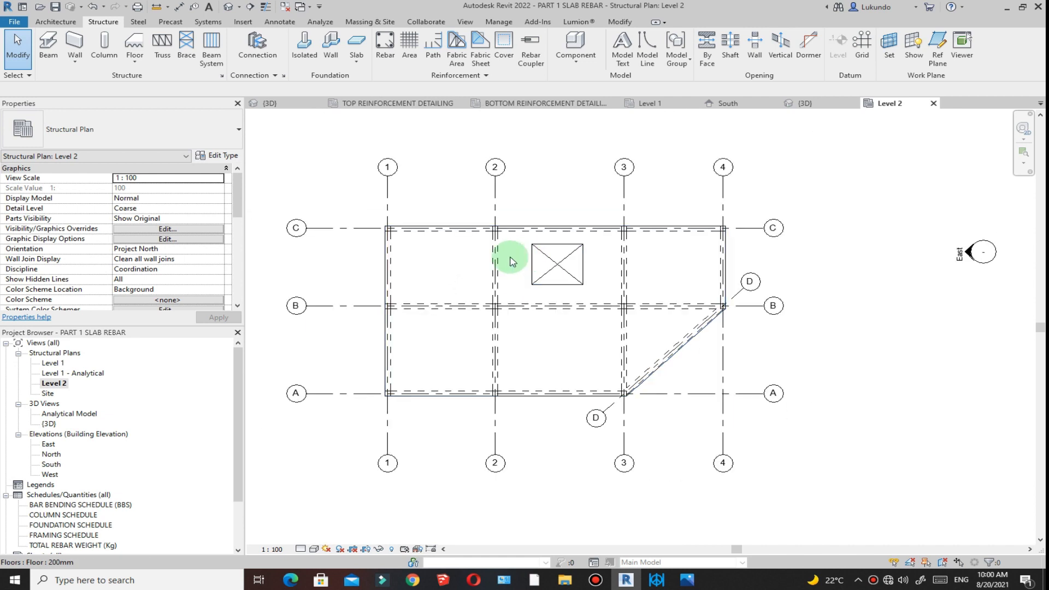
scroll(544, 319, down, 2)
scroll(566, 327, up, 2)
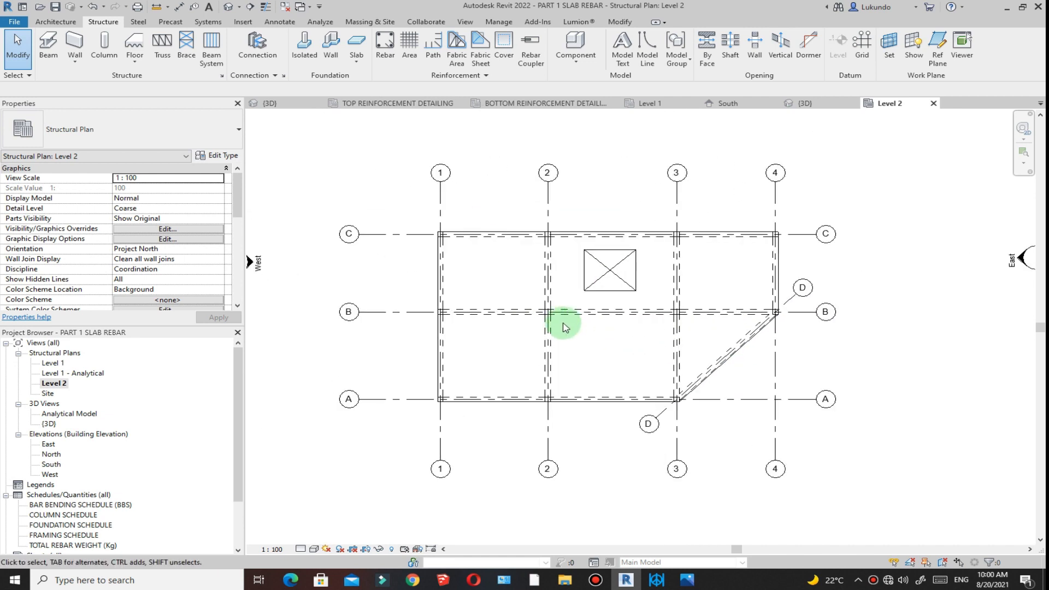
scroll(558, 324, up, 2)
scroll(576, 335, down, 1)
scroll(764, 350, up, 2)
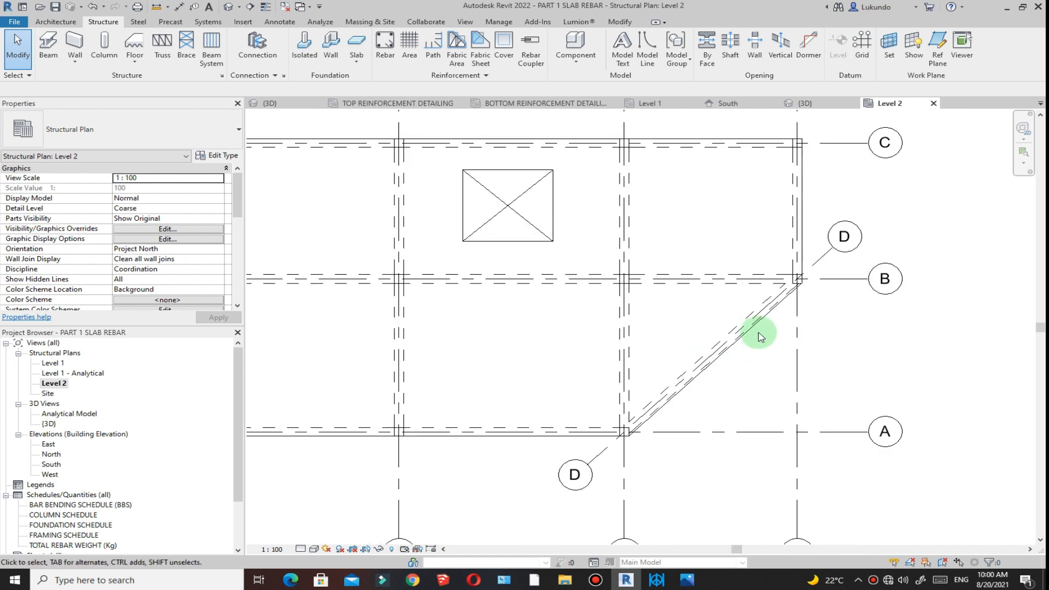
Start placing structural rebar in the 200mm Level 2 floor, accepting the hook settings notice and choosing bar type Y16.
click(670, 365)
scroll(687, 335, down, 4)
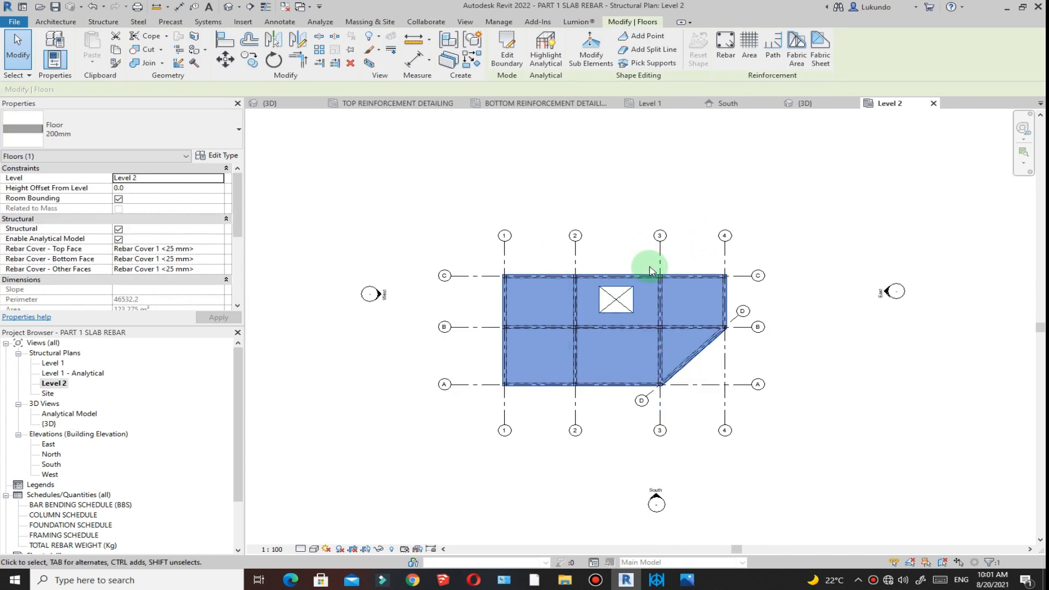
click(731, 56)
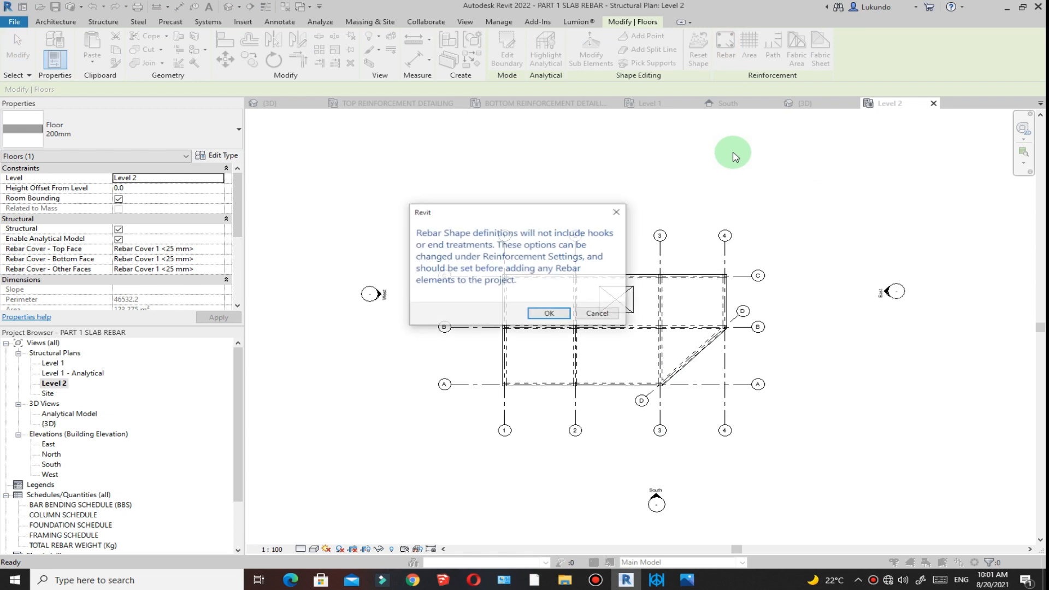
click(550, 314)
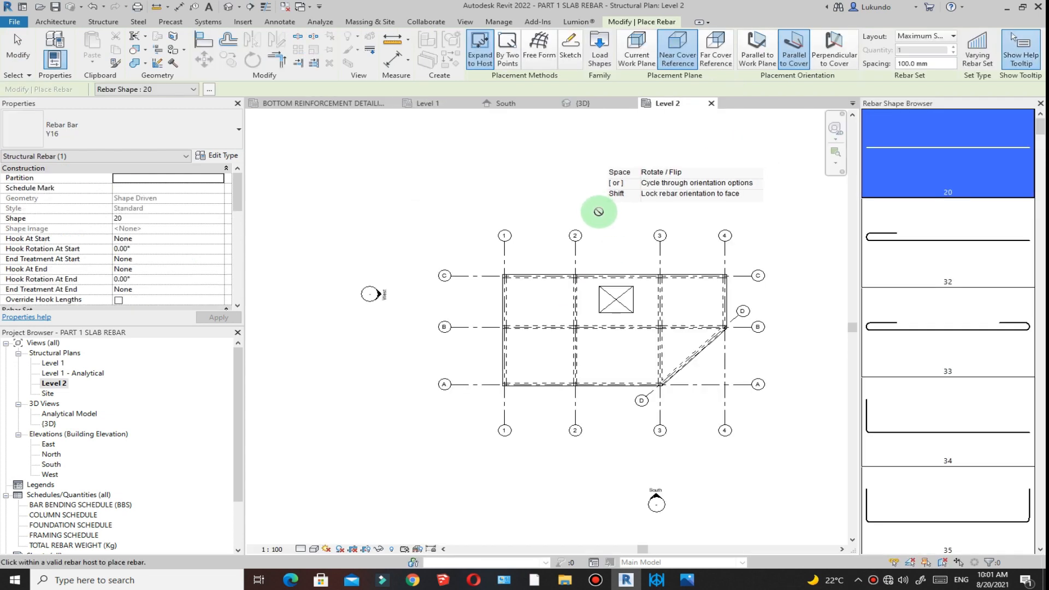
click(238, 130)
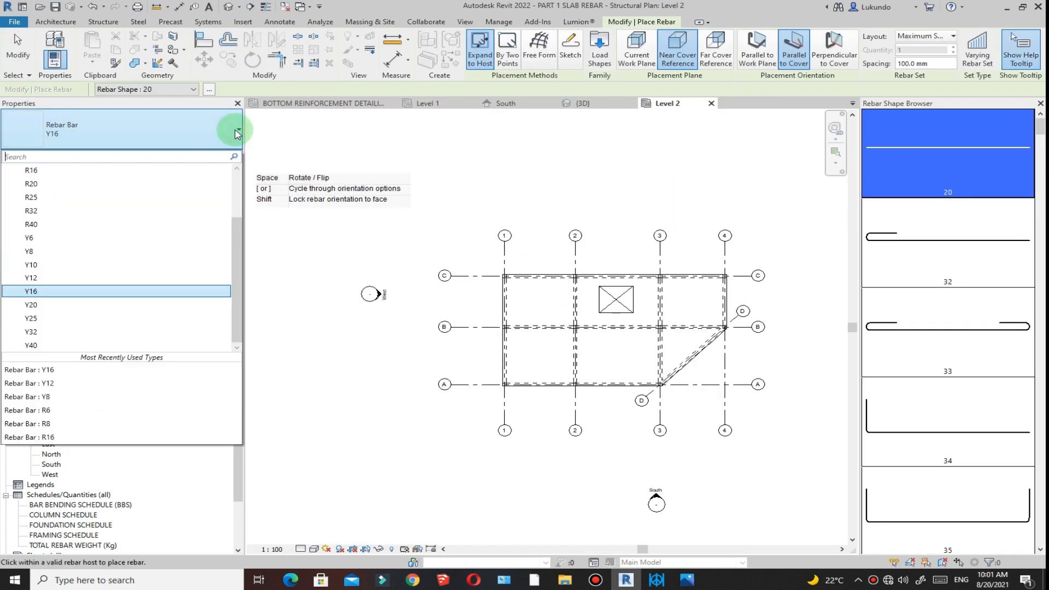
click(32, 292)
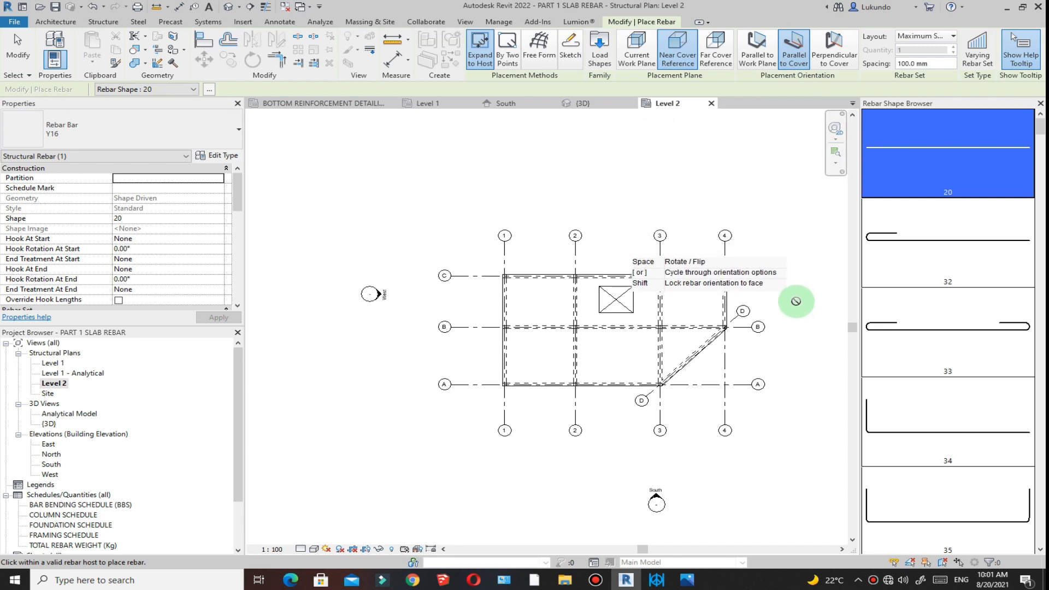
Place a shape 20 bar set at 100 mm maximum spacing, running parallel to grid C from the shaft opening to grid 4.
scroll(557, 318, up, 5)
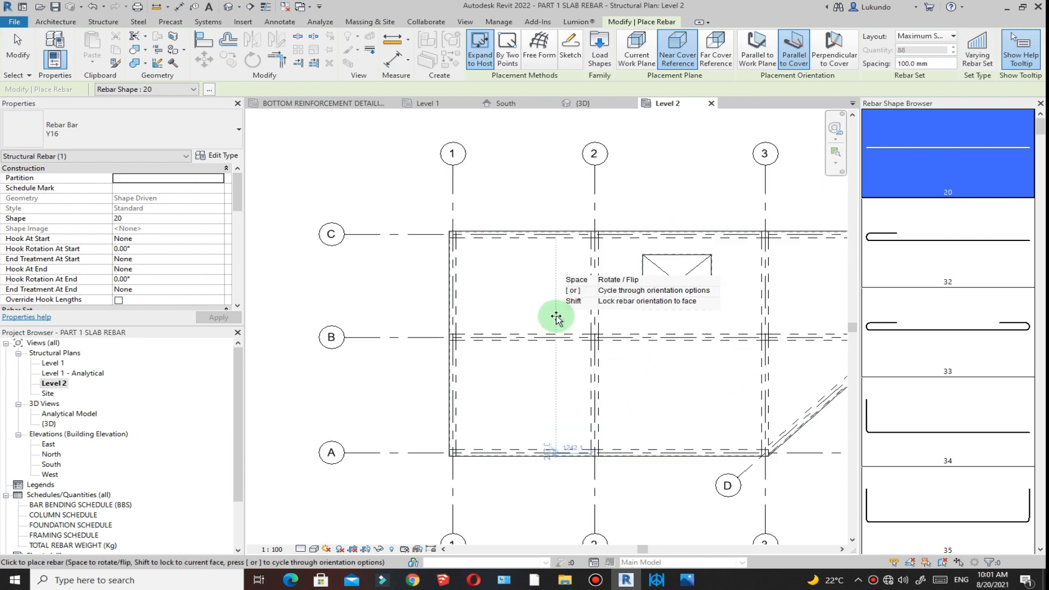
scroll(499, 300, down, 2)
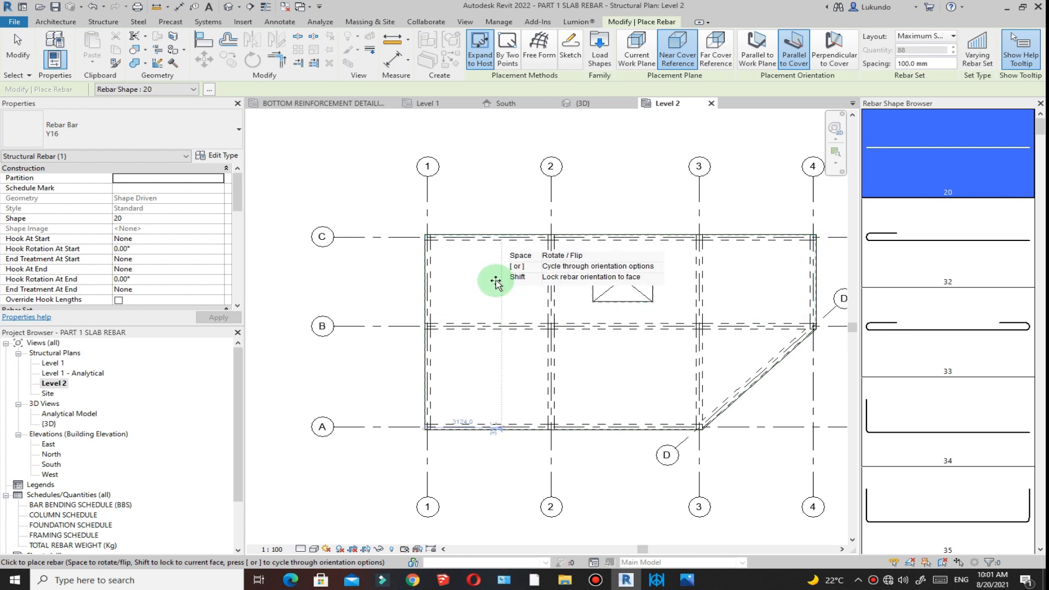
scroll(480, 289, down, 2)
scroll(480, 290, up, 2)
scroll(519, 279, up, 1)
scroll(511, 277, down, 1)
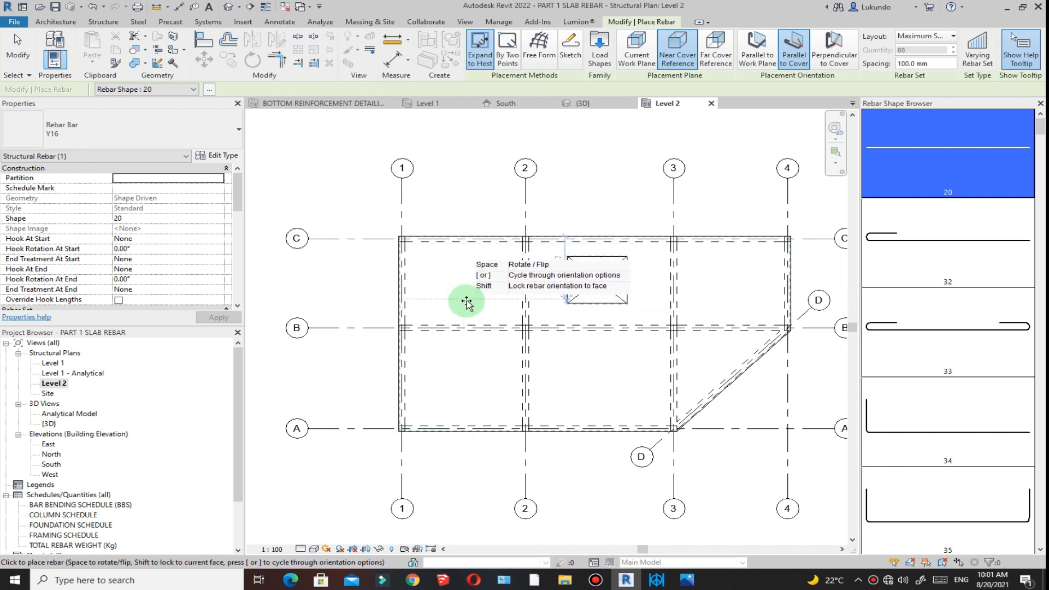
key(space)
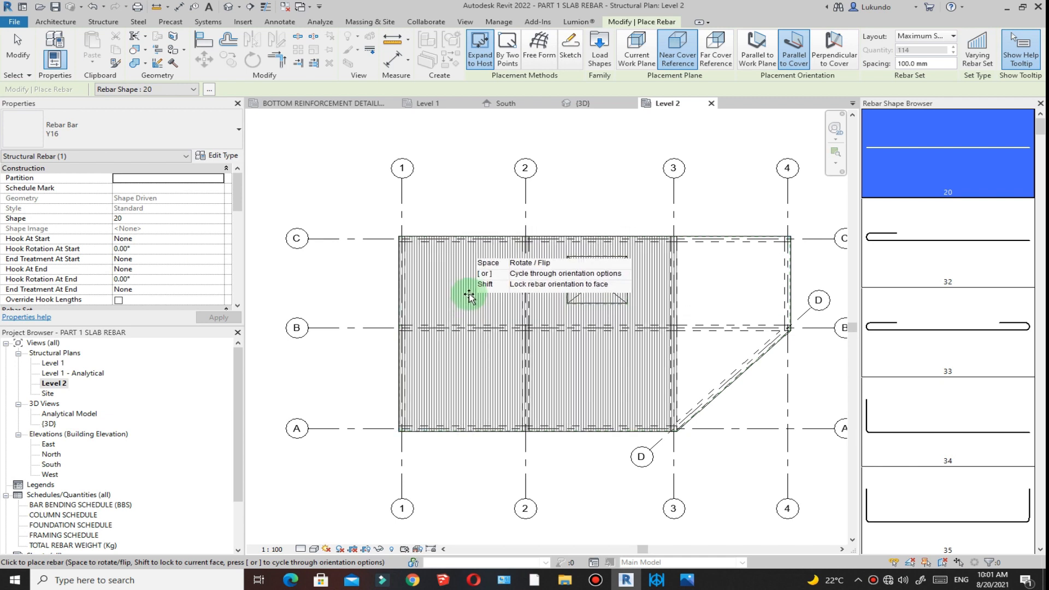
click(476, 258)
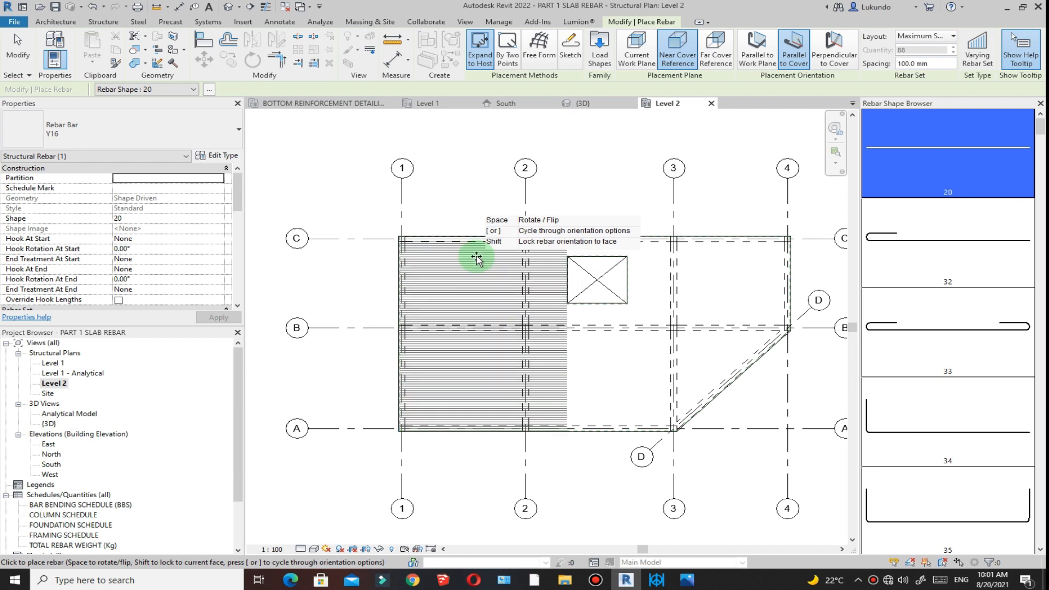
key(space)
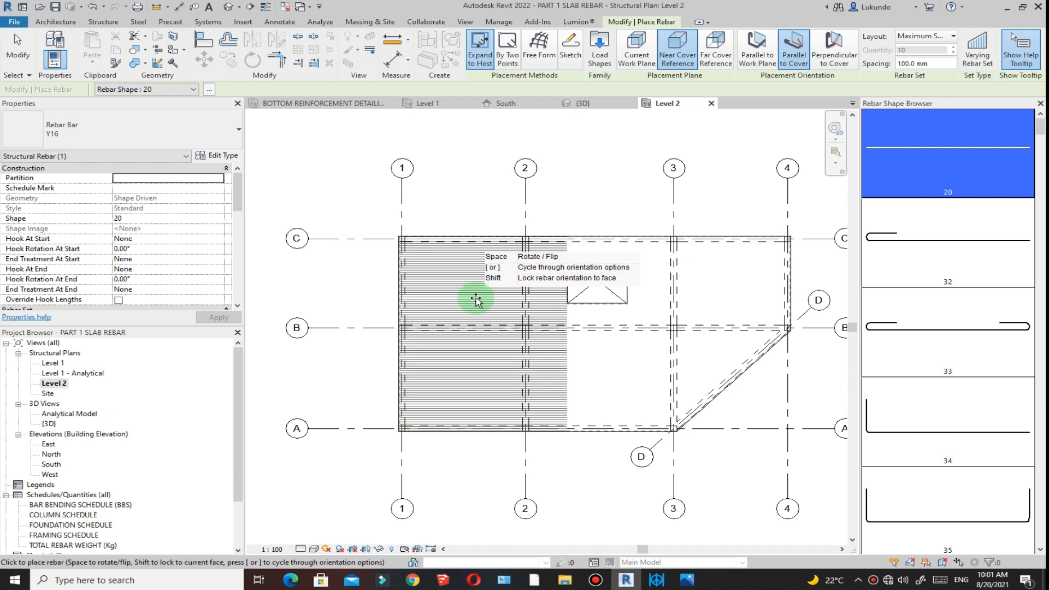
click(713, 295)
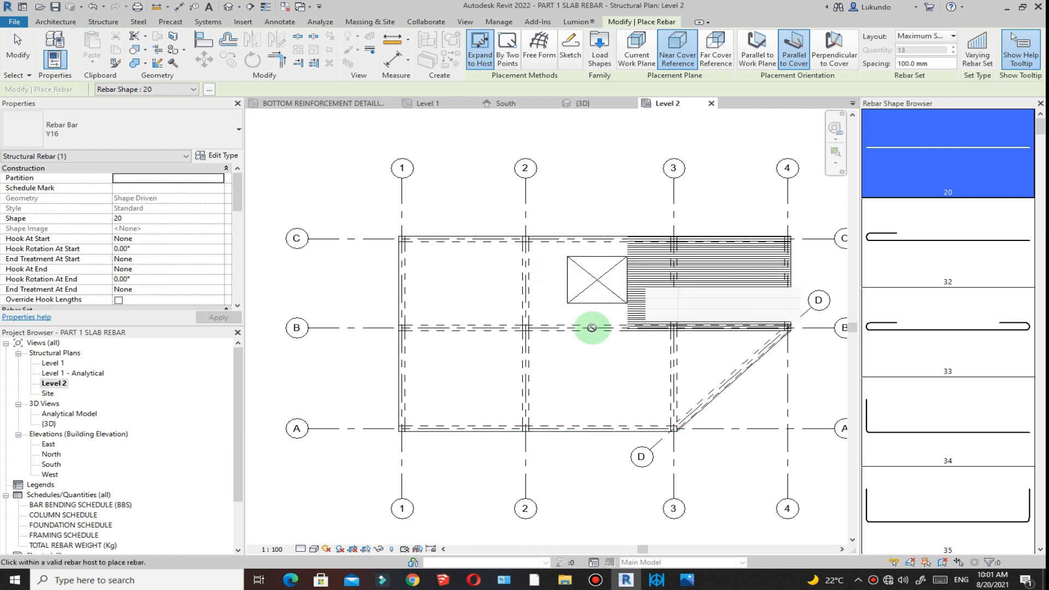
scroll(575, 261, up, 2)
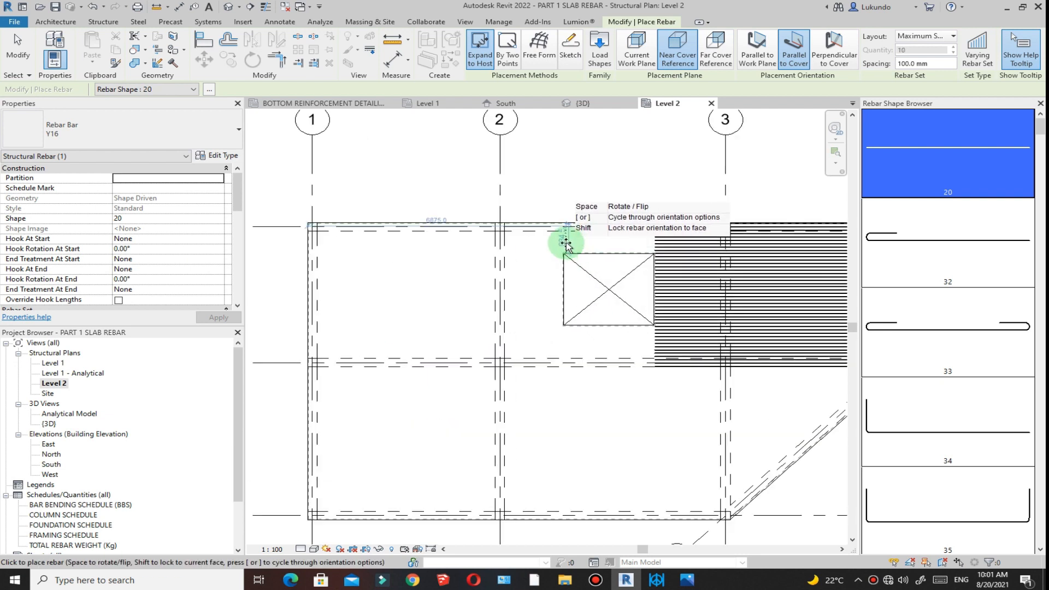
scroll(436, 265, down, 2)
click(18, 53)
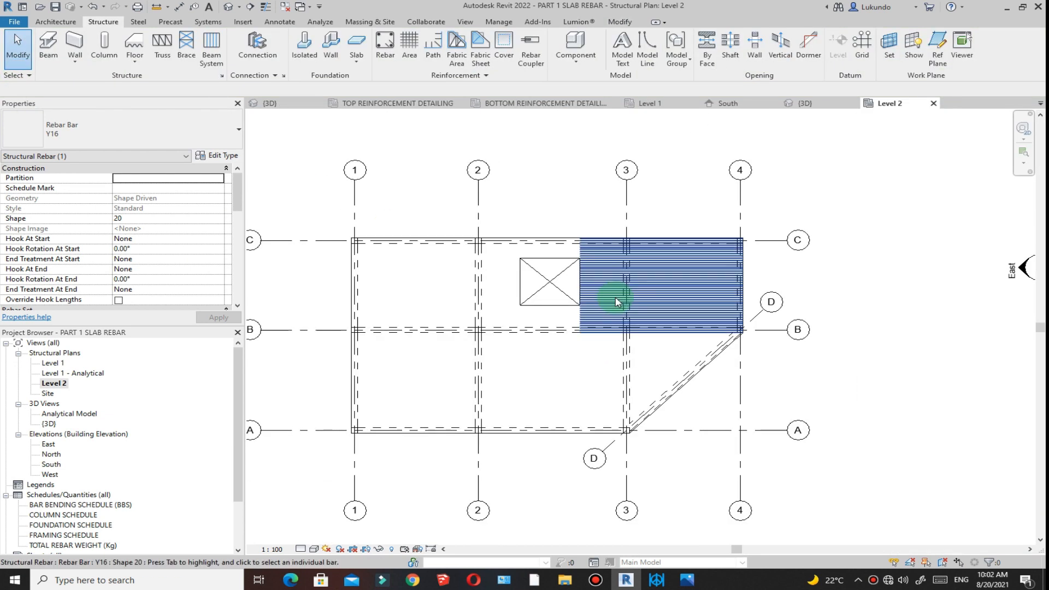
Shorten the Y16 bar set's distribution from grid B to line up with the shaft opening's edge nearest that grid.
scroll(628, 281, up, 2)
click(574, 348)
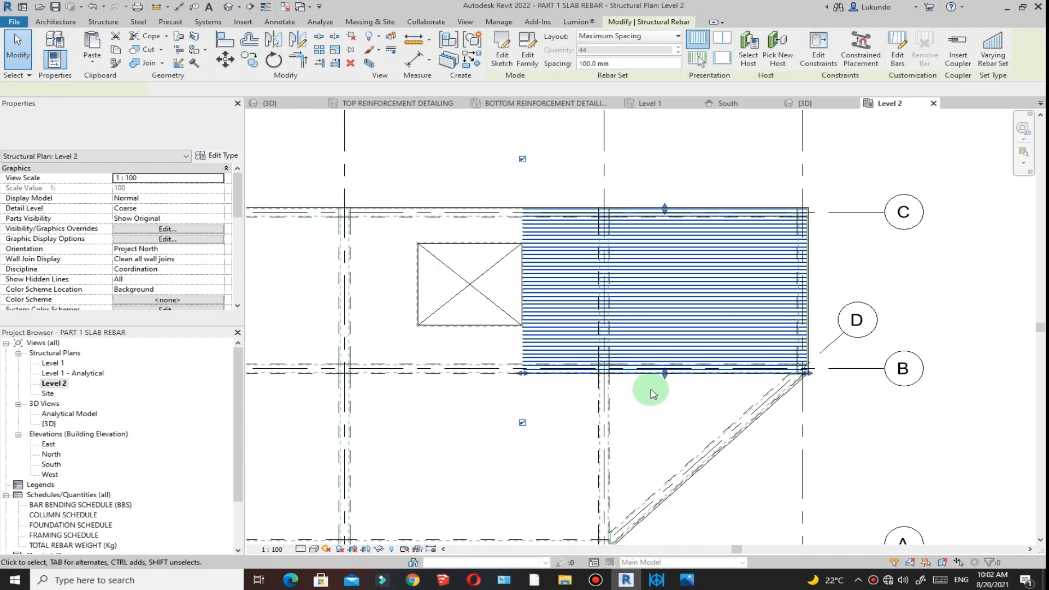
scroll(666, 392, up, 1)
drag(665, 370, 658, 306)
scroll(471, 315, up, 3)
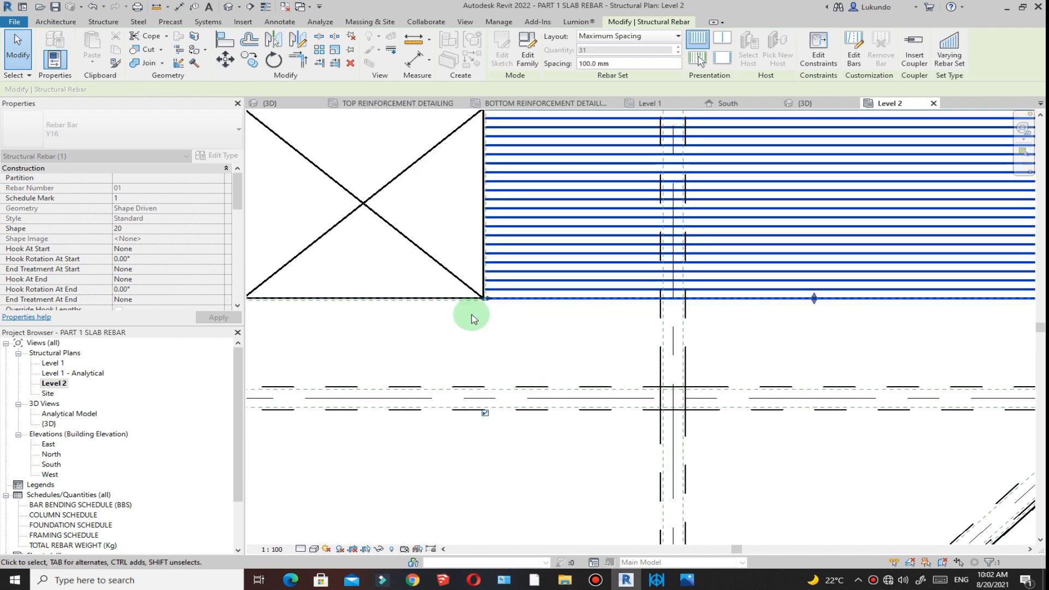
click(589, 337)
scroll(590, 316, down, 4)
scroll(590, 320, down, 2)
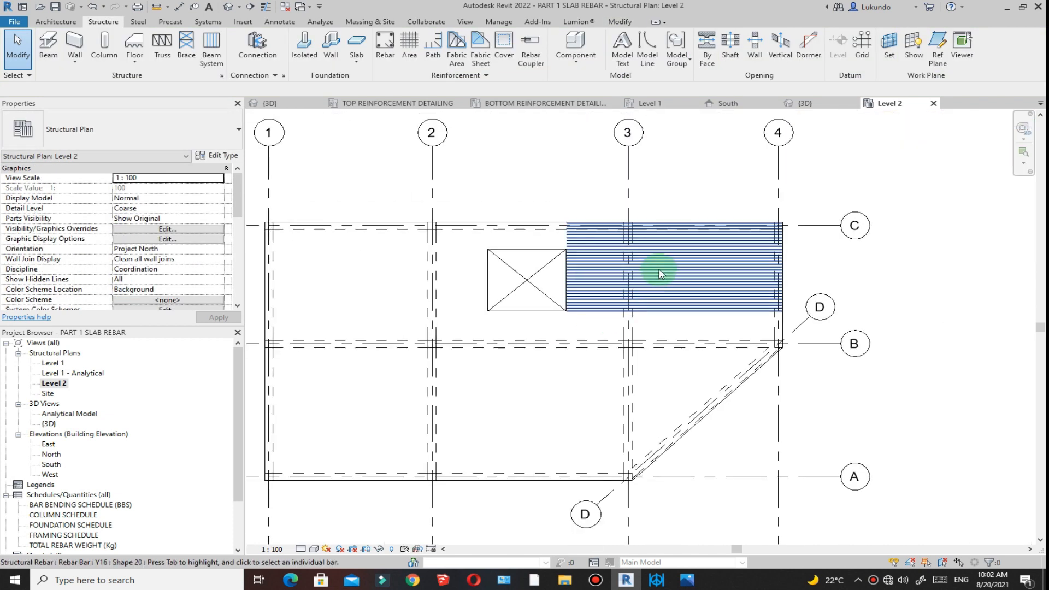
scroll(659, 242, down, 2)
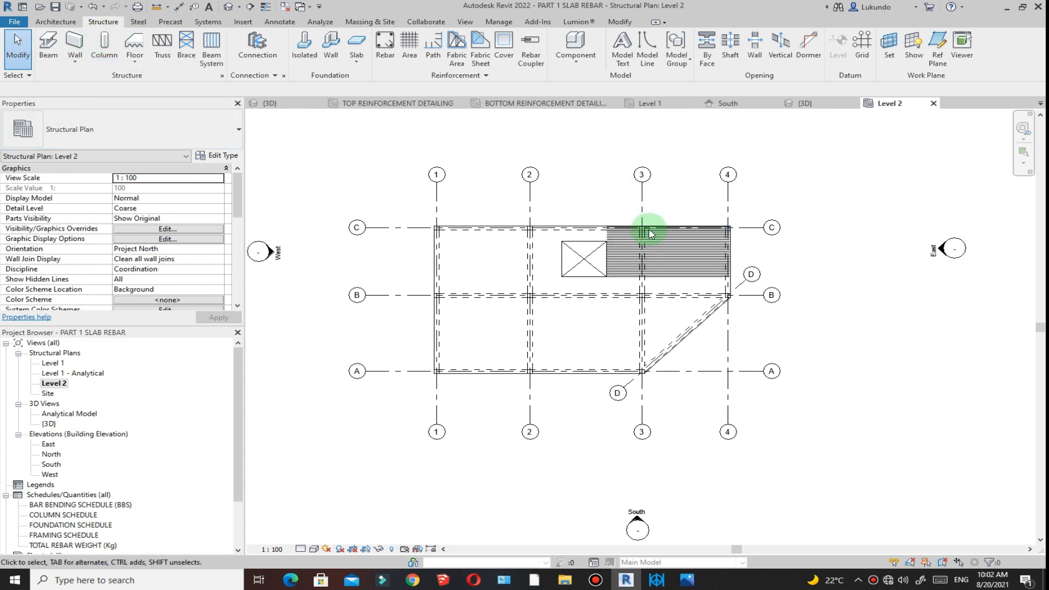
click(711, 333)
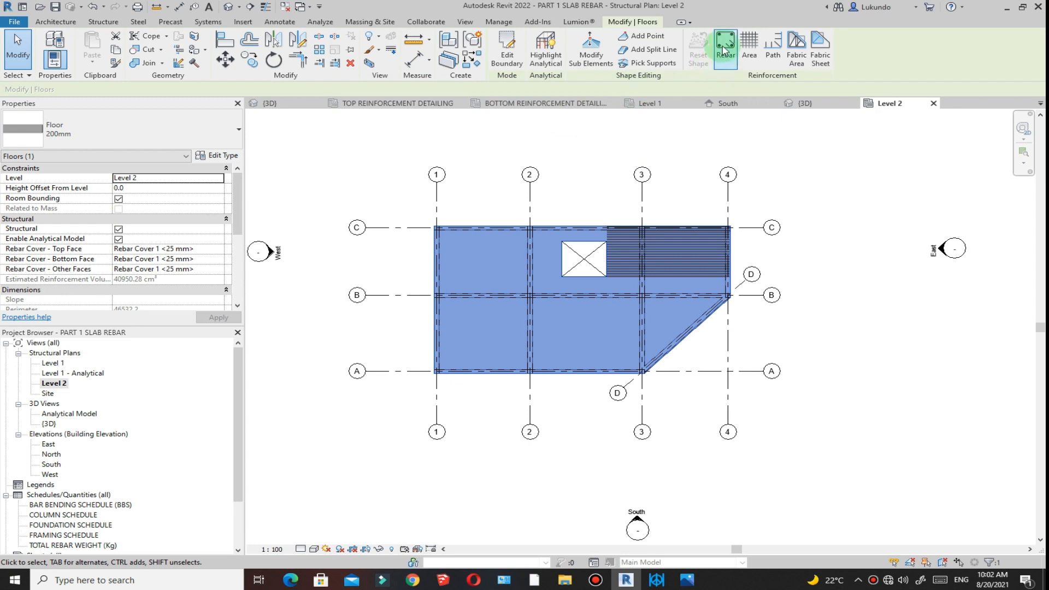
click(725, 50)
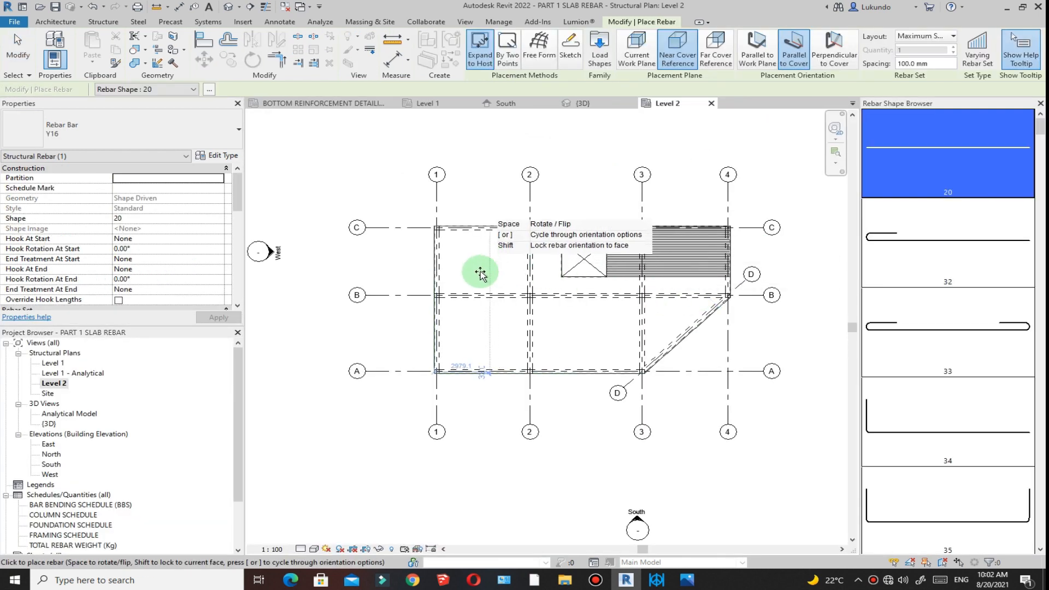
key(Escape)
key(Escape)
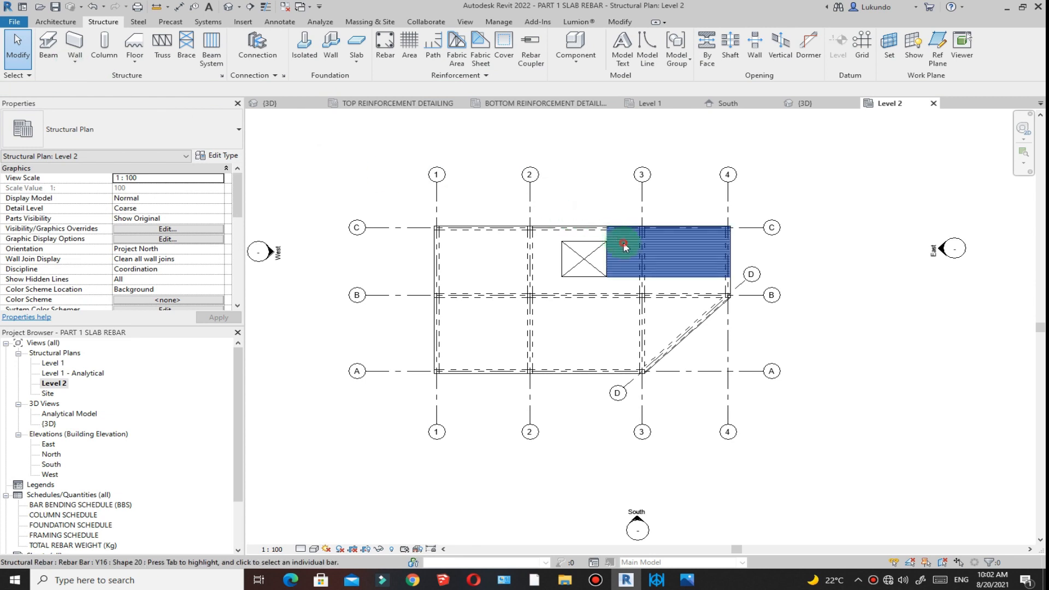
click(621, 211)
right_click(577, 142)
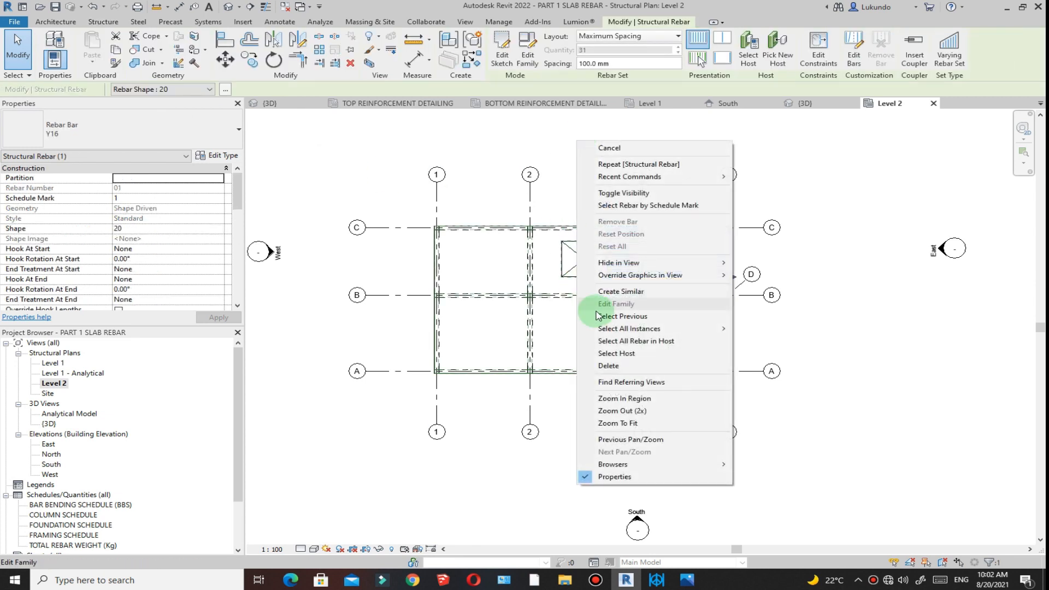
click(630, 294)
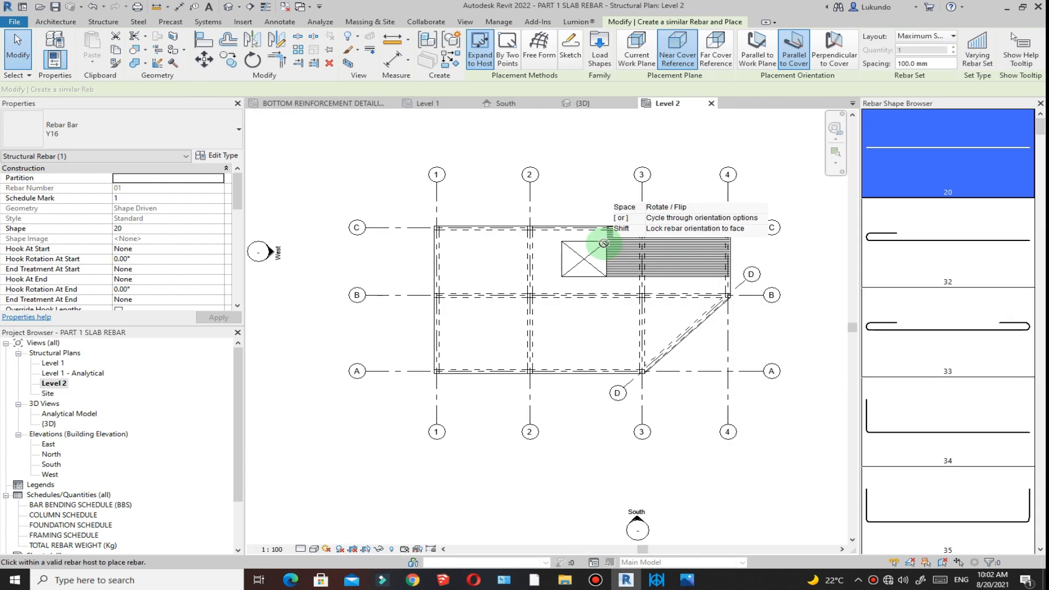
key(Escape)
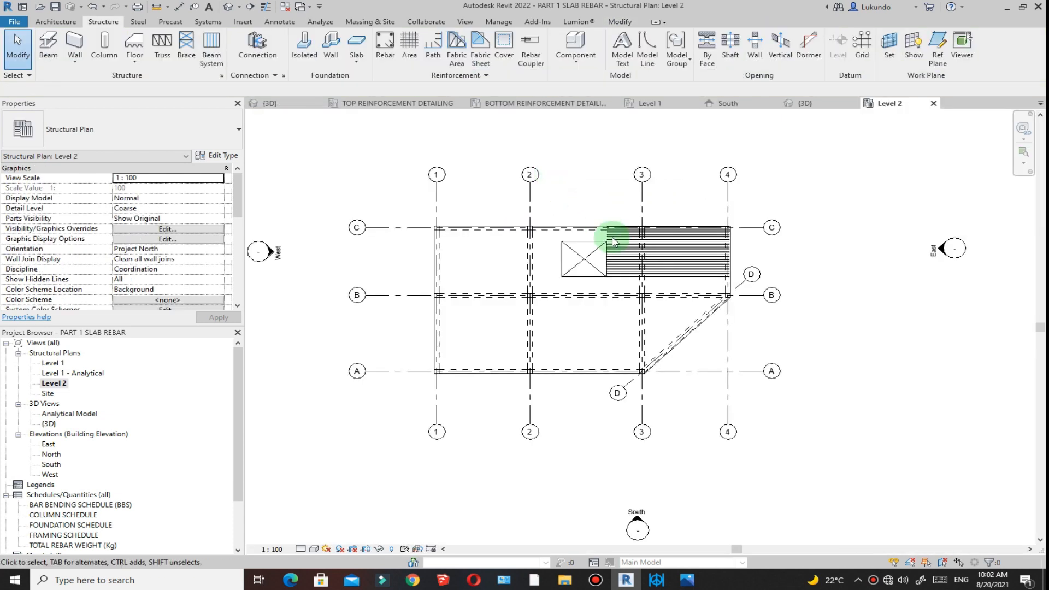
click(570, 187)
key(c)
key(s)
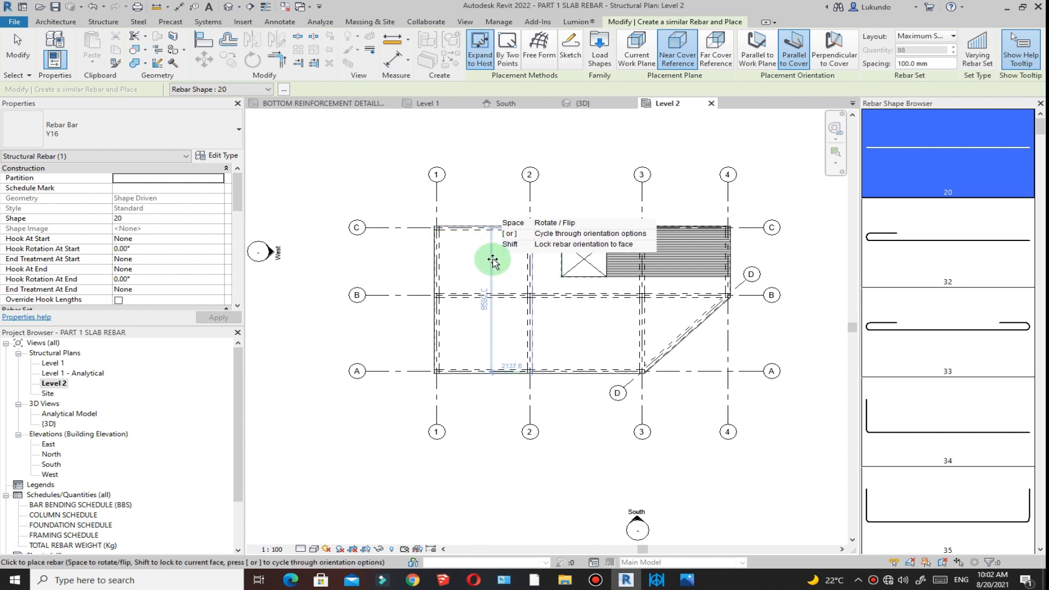
scroll(494, 257, up, 4)
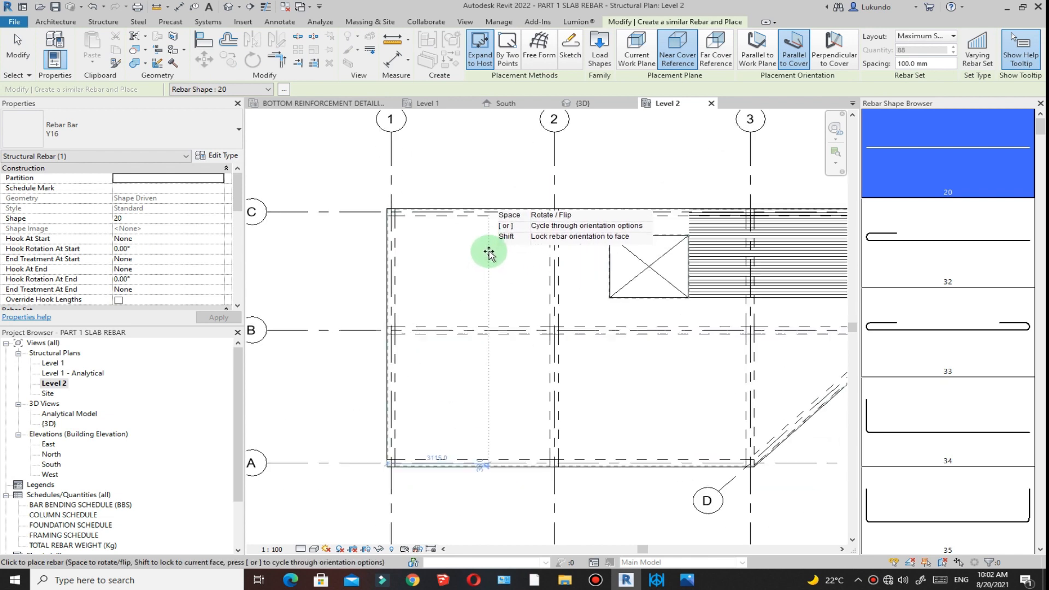
scroll(491, 254, down, 1)
scroll(493, 241, down, 2)
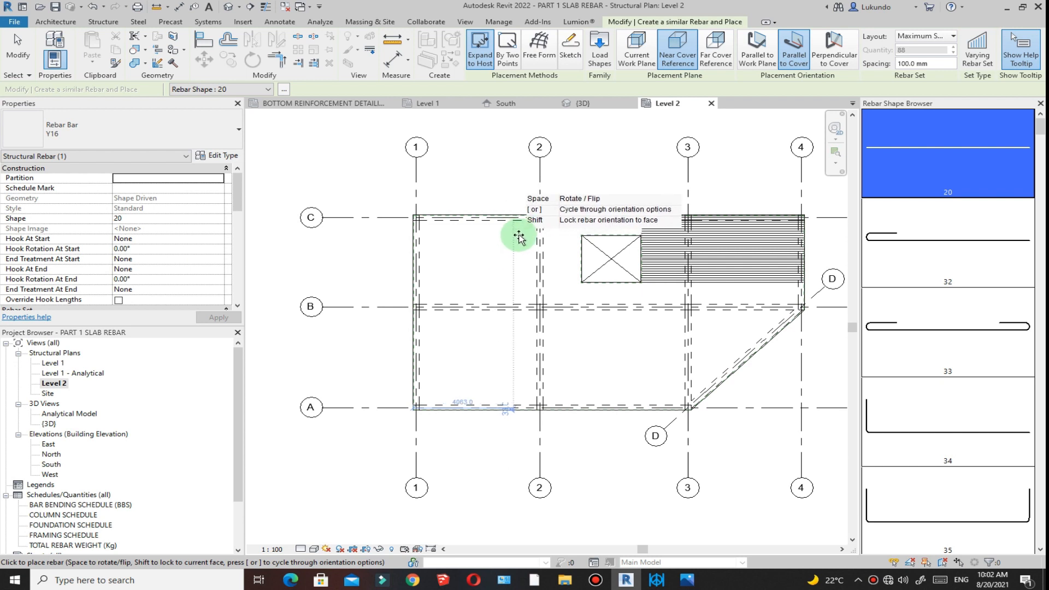
click(528, 267)
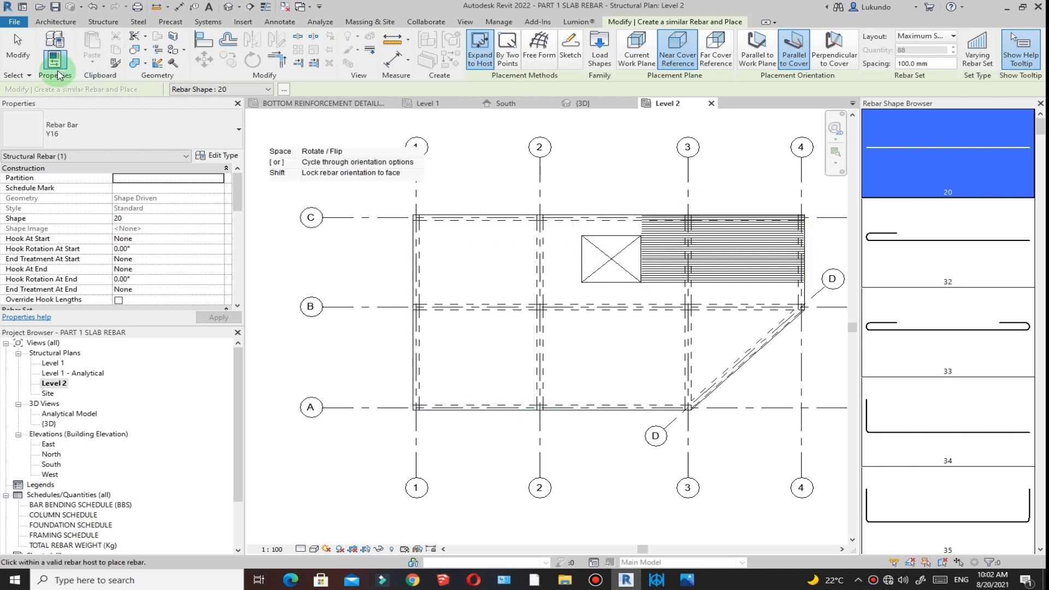
click(17, 54)
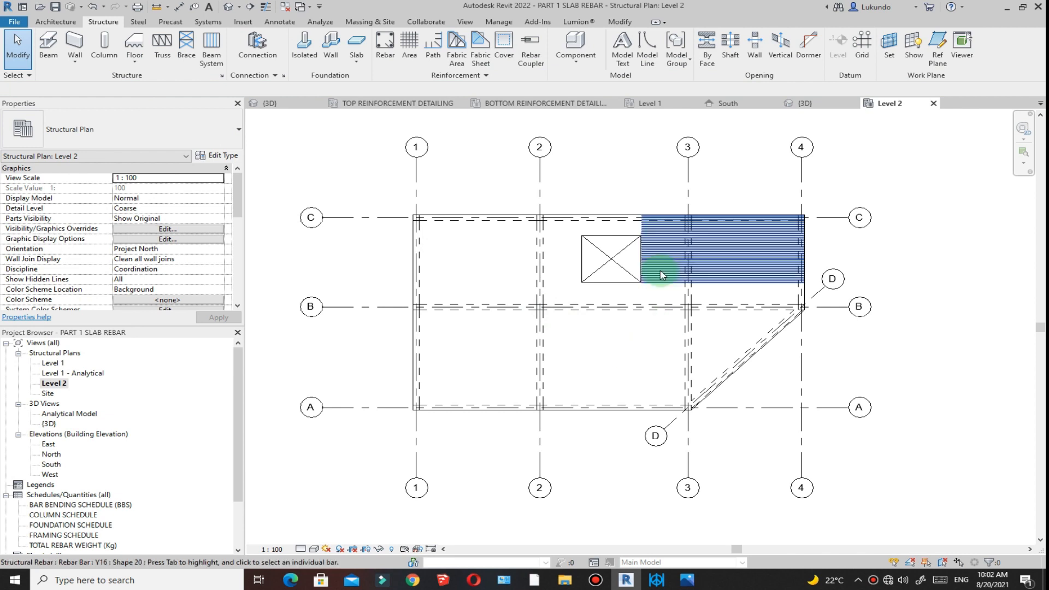
Narrow the Y16 bar set's distribution from the grid B side to line up with the shaft opening's edge nearest grid C.
click(700, 289)
scroll(736, 279, up, 3)
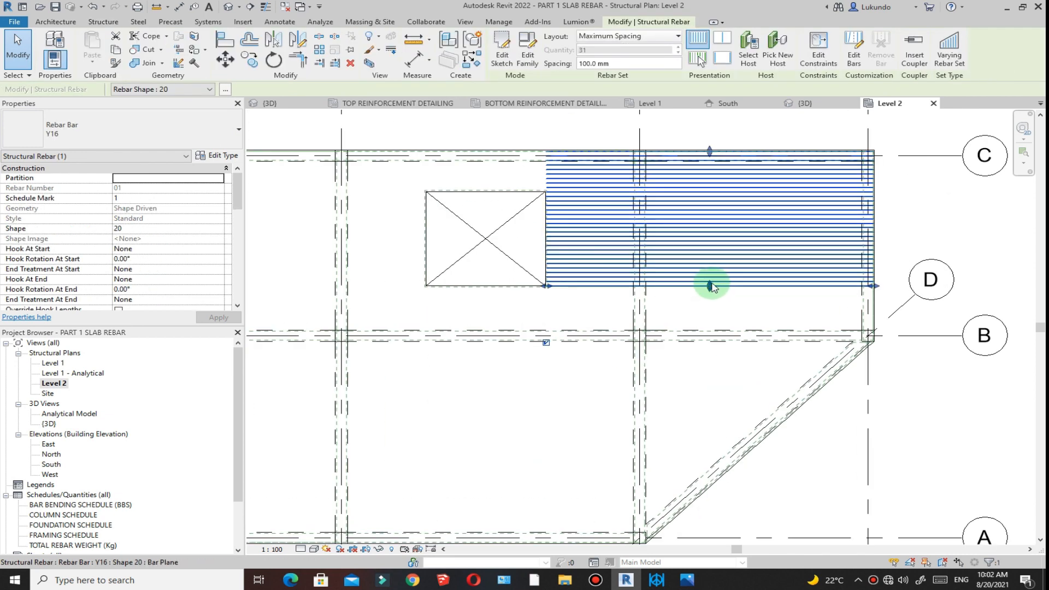
drag(710, 282, 703, 192)
scroll(719, 246, down, 2)
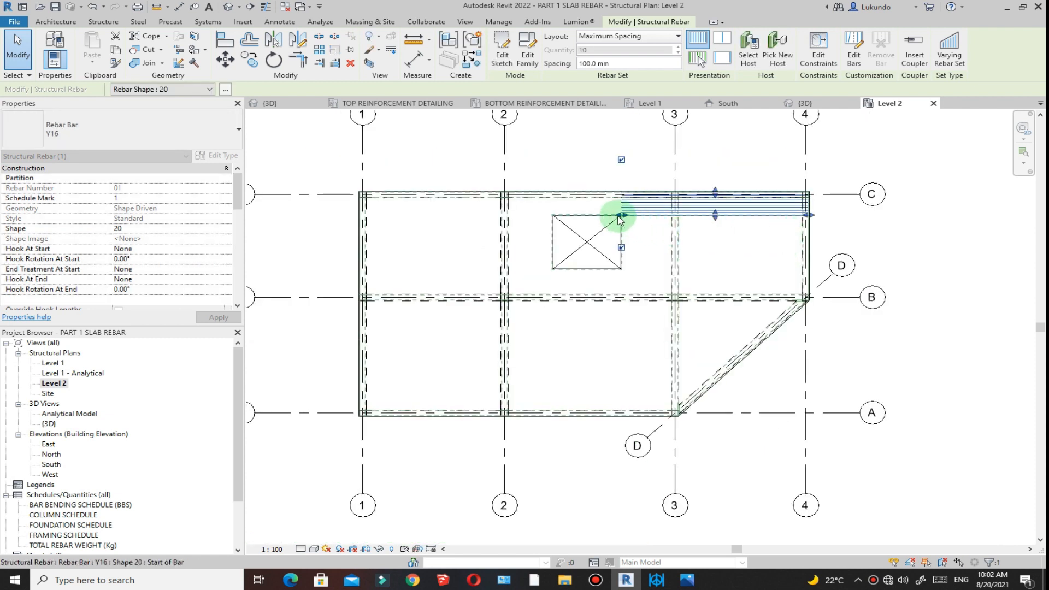
Extend the narrowed set's bars past the shaft opening and grid 2 into the bay between grids 1 and 2.
drag(622, 216, 461, 216)
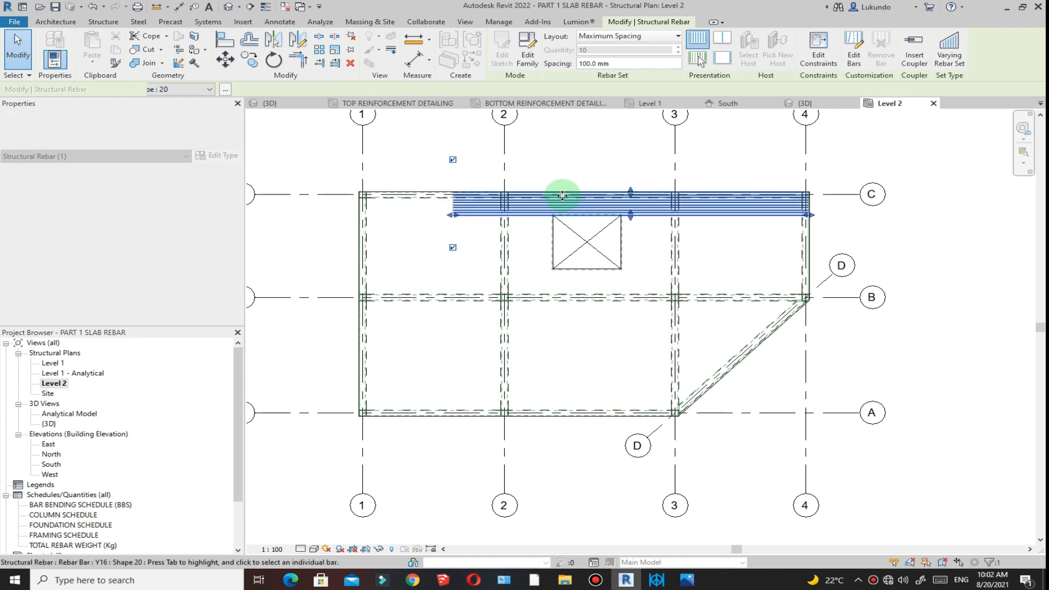
scroll(750, 241, down, 2)
click(538, 161)
scroll(567, 209, up, 5)
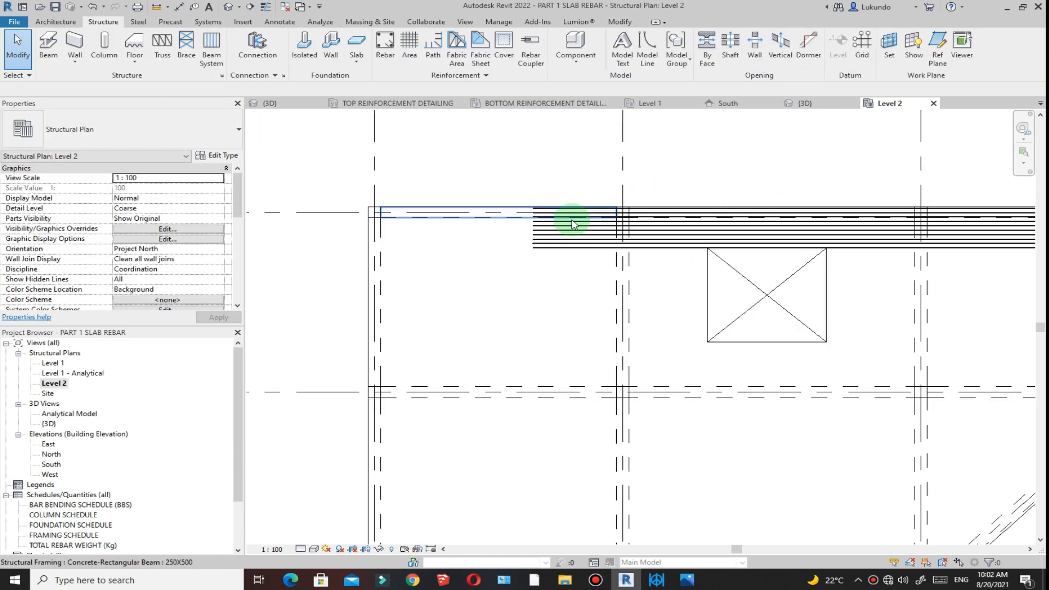
scroll(328, 241, down, 3)
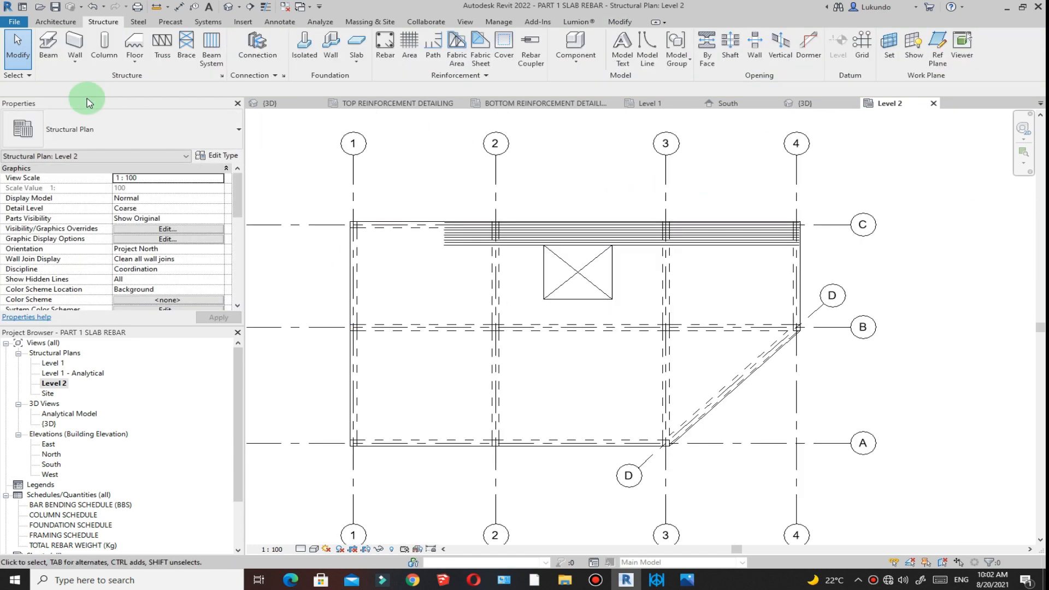
Add an aligned dimension between grids 1 and 4, placed outside the slab beyond grid C.
click(281, 23)
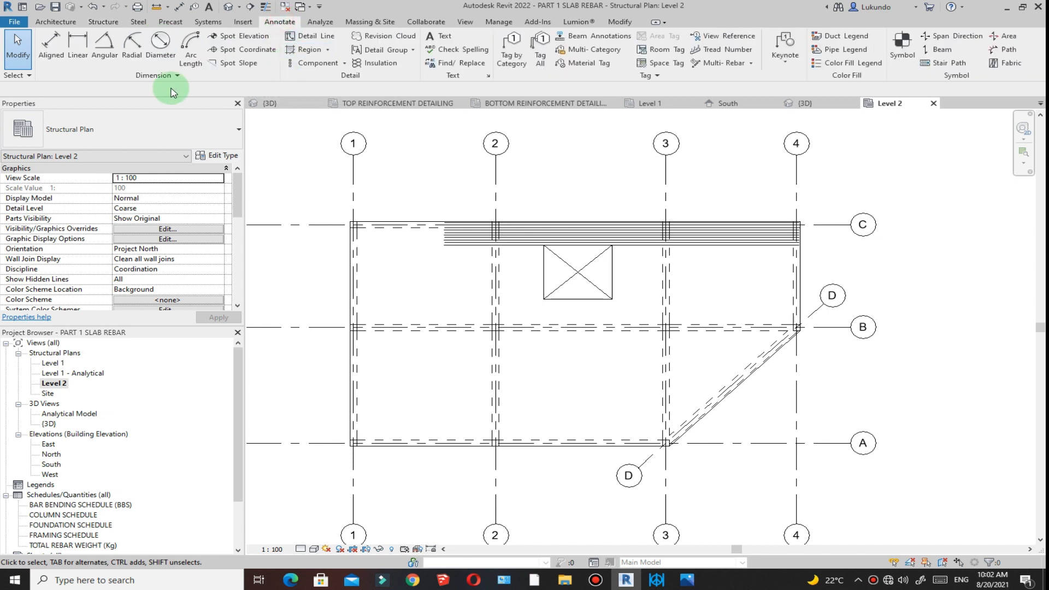
click(17, 47)
click(797, 185)
click(354, 189)
scroll(543, 196, down, 1)
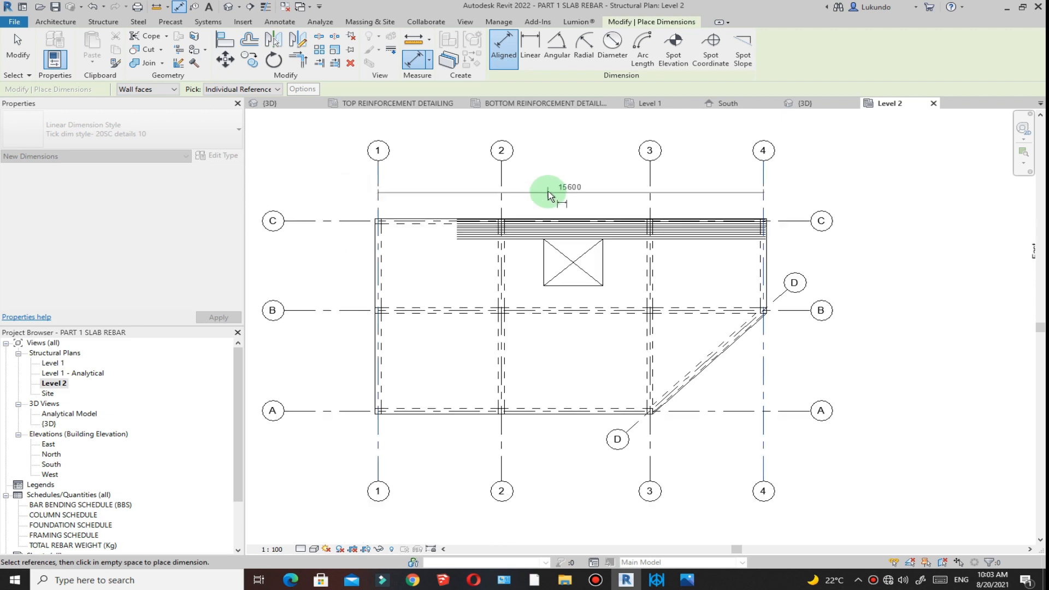
click(563, 187)
scroll(566, 188, up, 3)
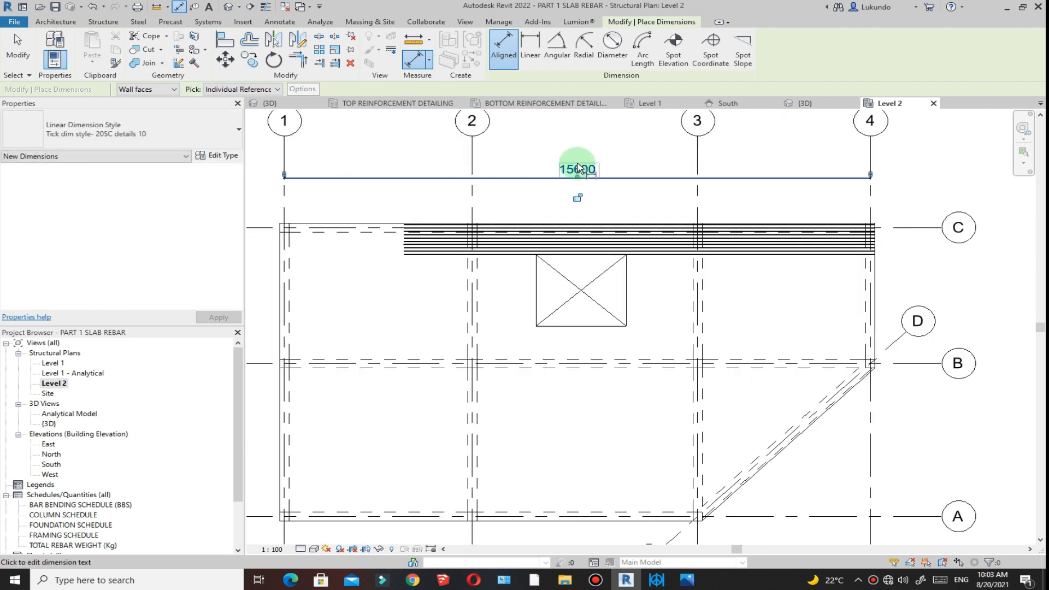
scroll(473, 213, down, 2)
scroll(424, 235, up, 3)
scroll(438, 224, down, 3)
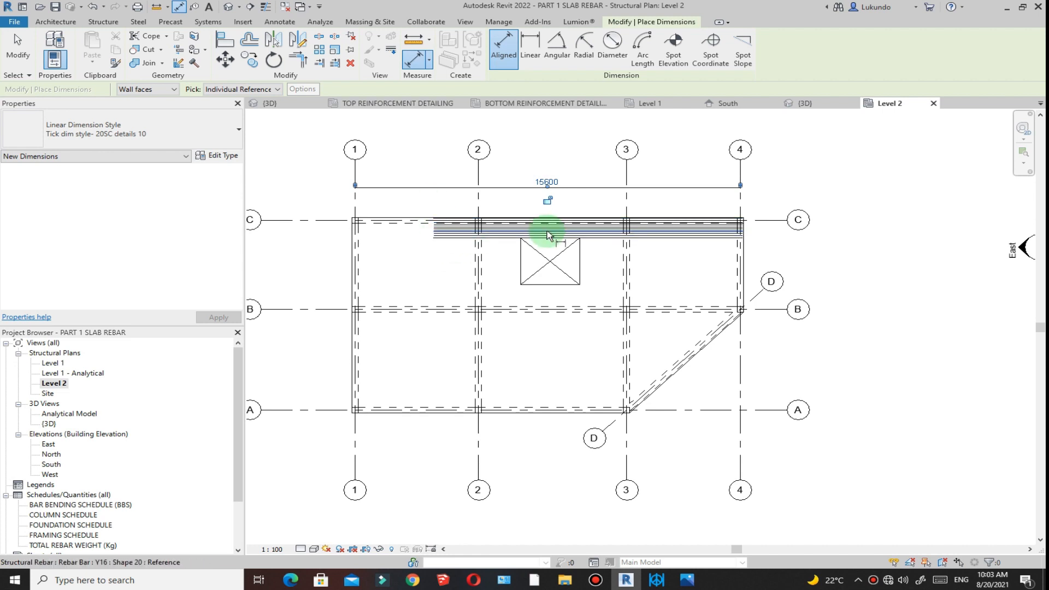
scroll(461, 245, up, 2)
scroll(431, 227, up, 2)
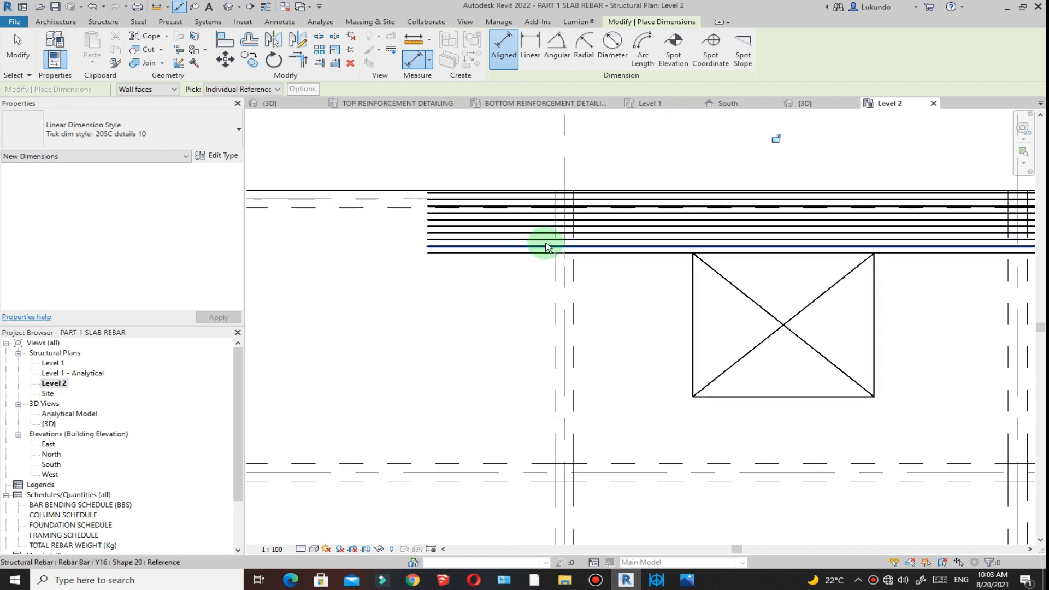
scroll(546, 242, down, 1)
scroll(483, 235, down, 2)
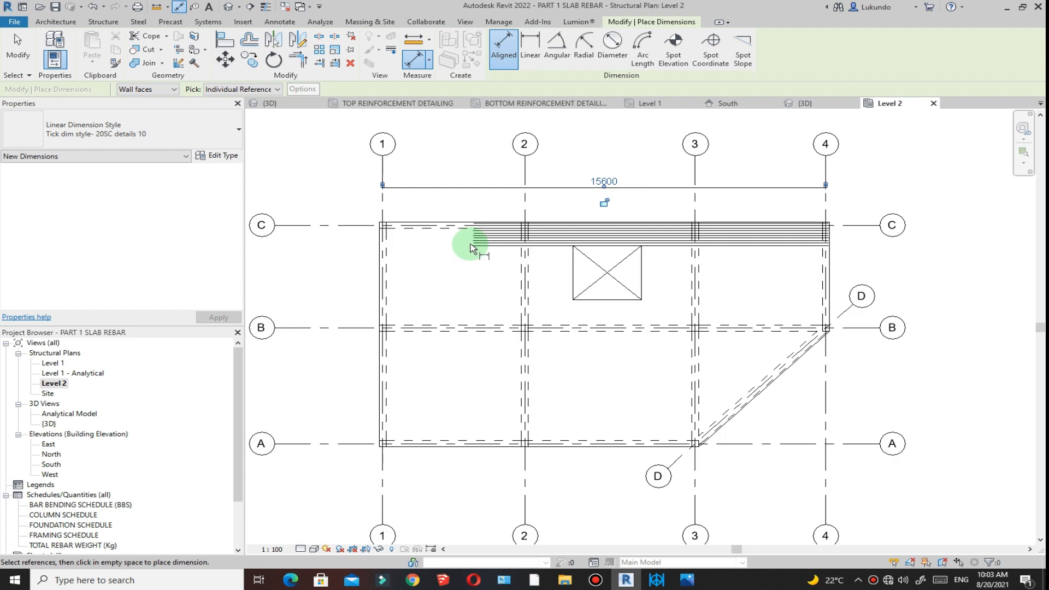
click(15, 46)
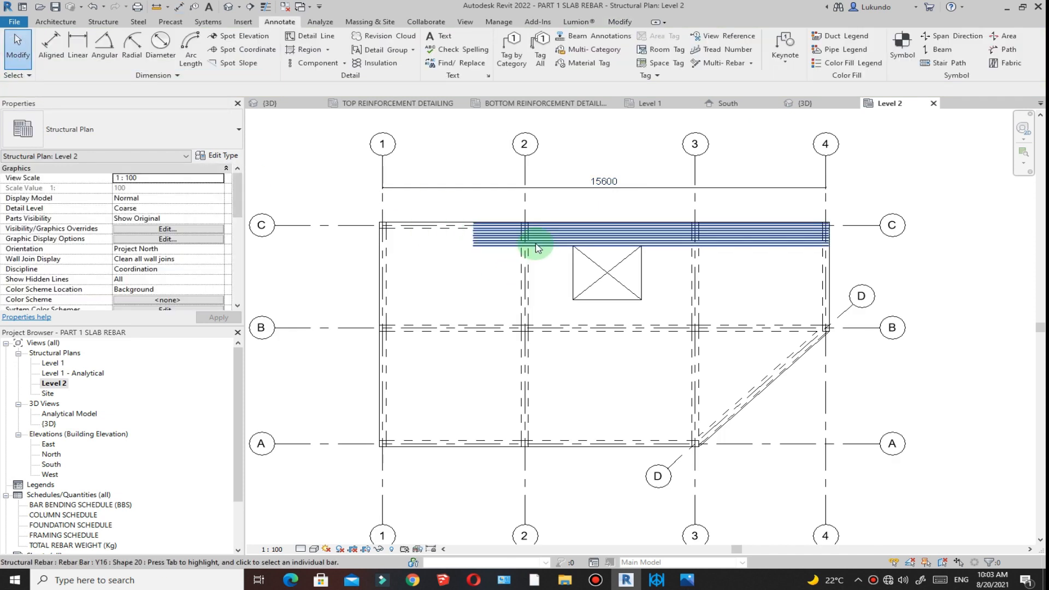
Place a similar Y16 bar set parallel to grid C, running from the shaft opening's side to grid 4.
click(551, 284)
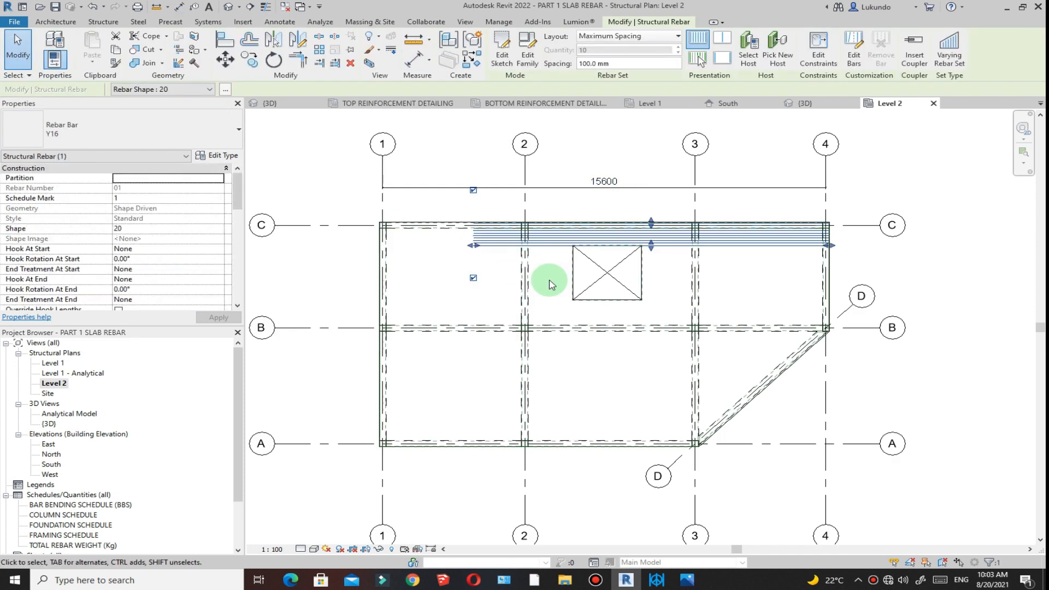
key(c)
key(s)
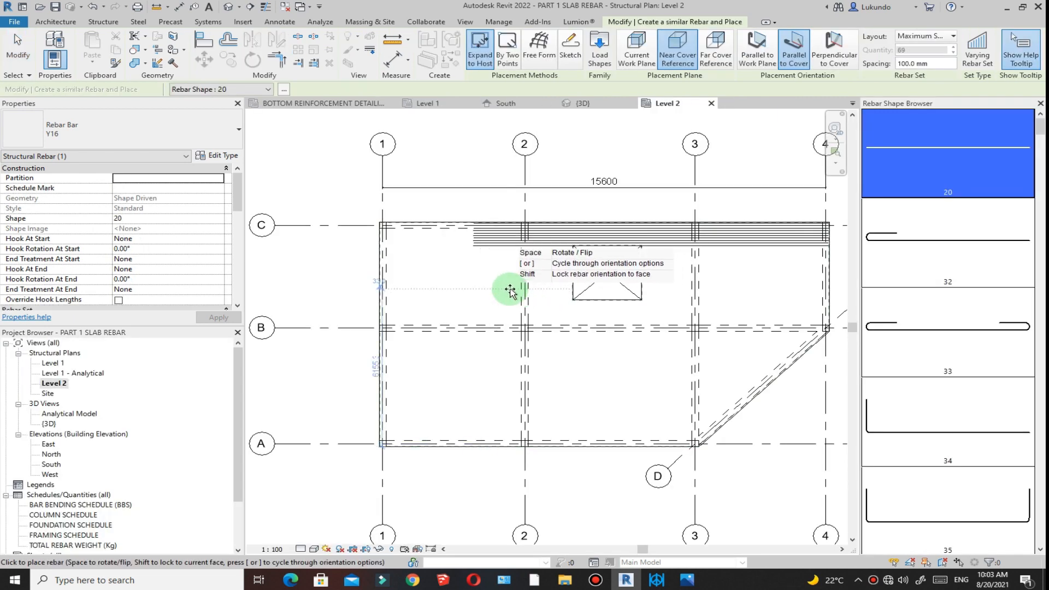
key(space)
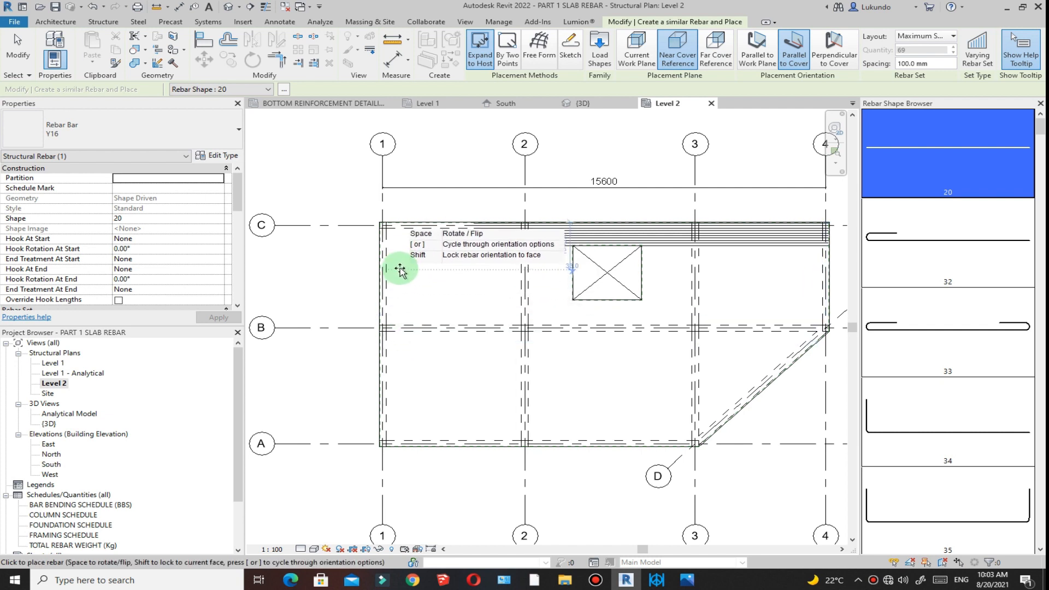
click(410, 281)
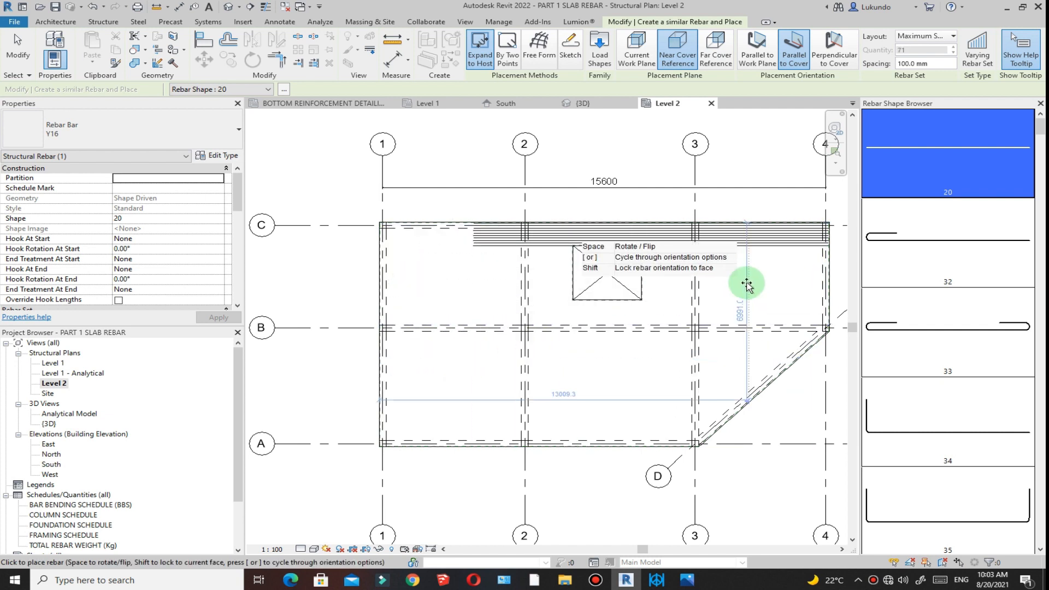
click(747, 283)
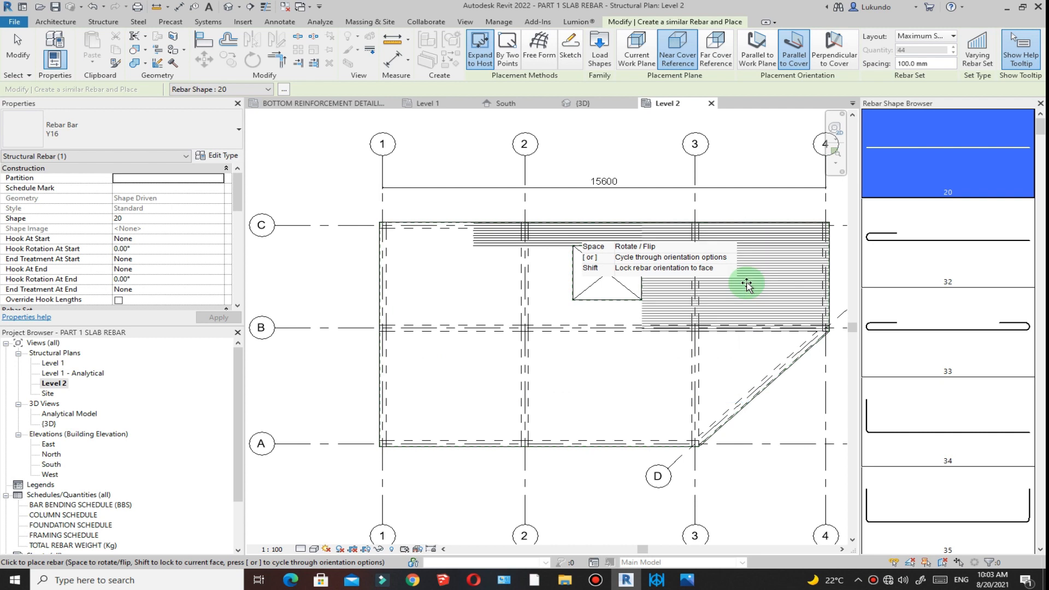
key(Escape)
key(Escape)
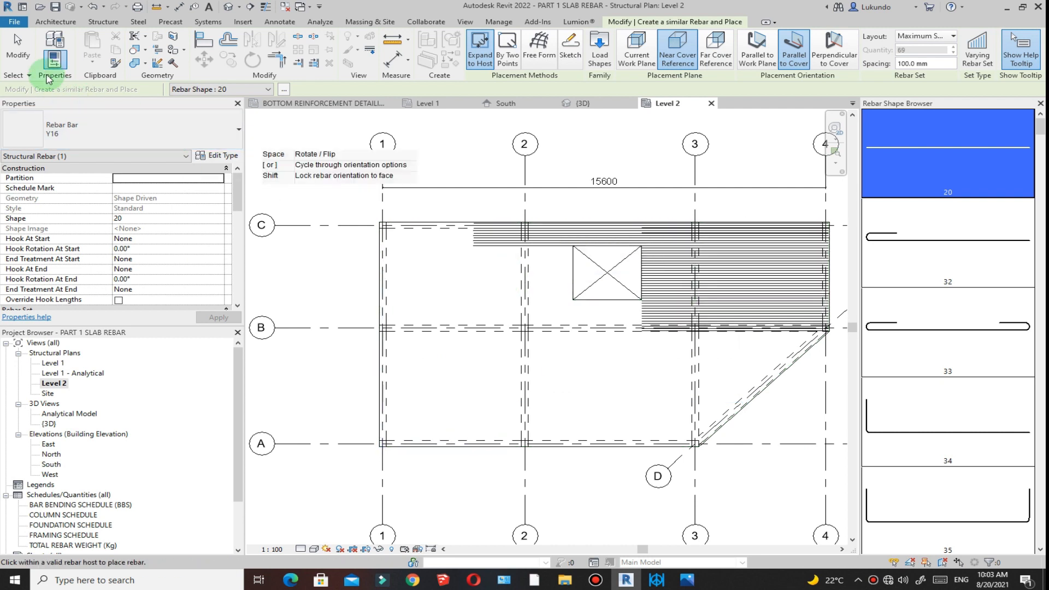
scroll(499, 352, down, 1)
scroll(732, 315, up, 1)
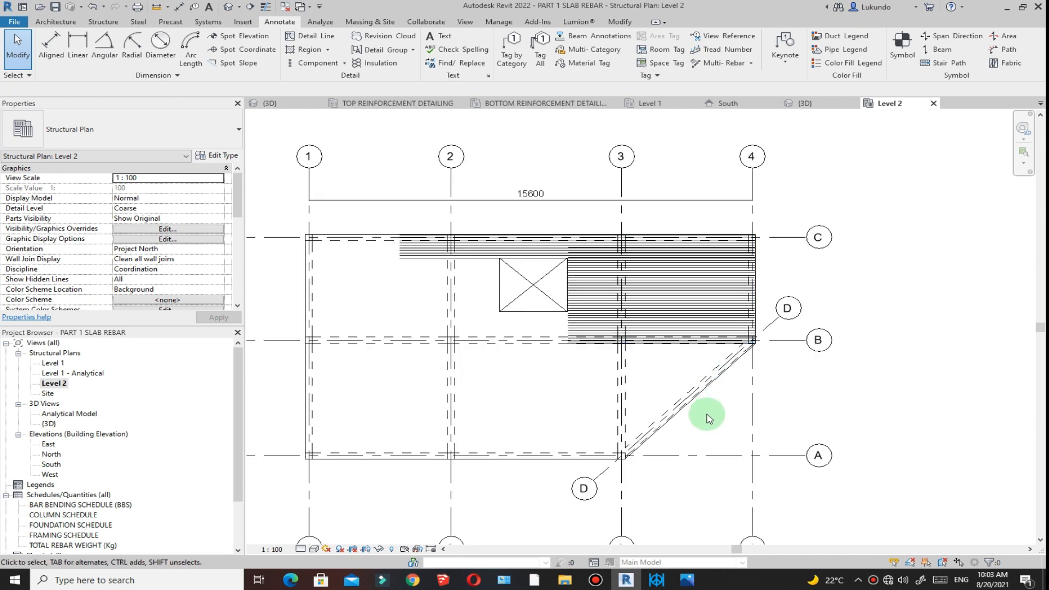
Shorten the new bar set's distribution from grid C so that it starts at the last bar of the first set.
click(672, 265)
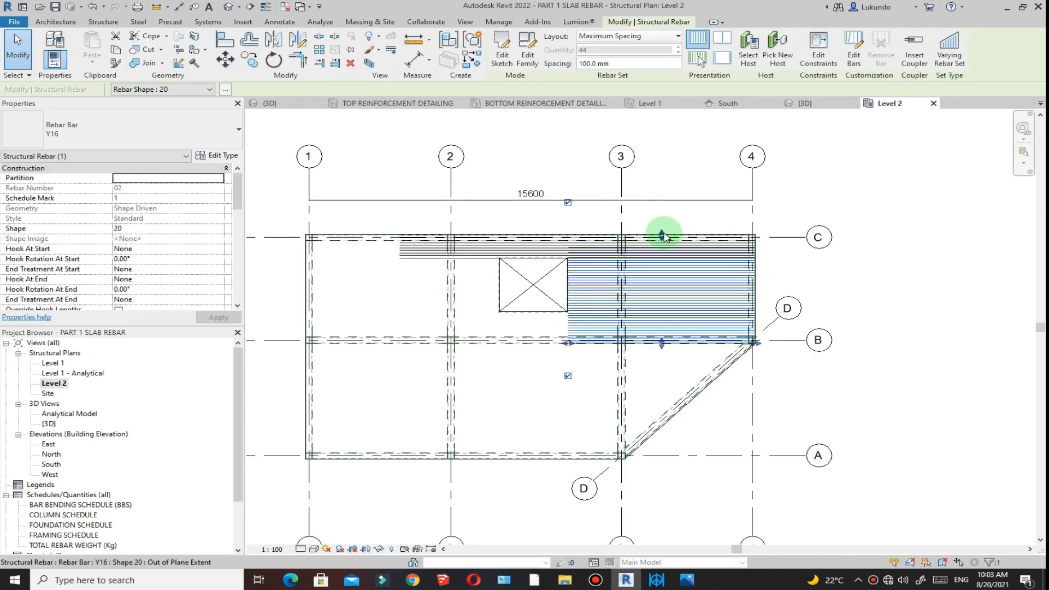
drag(663, 231, 664, 274)
scroll(665, 273, up, 4)
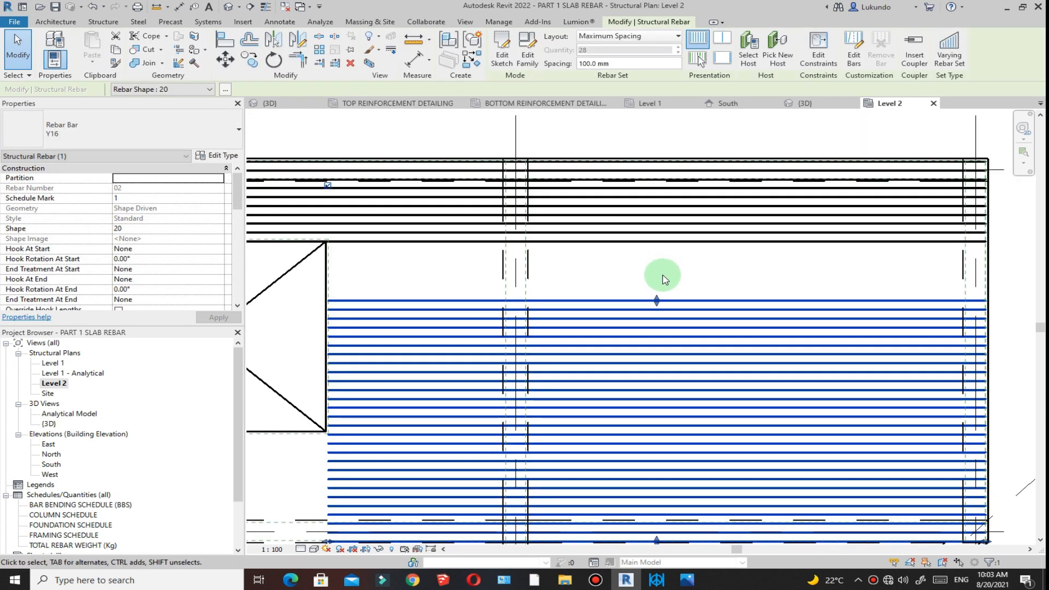
scroll(683, 309, down, 1)
drag(671, 301, 668, 263)
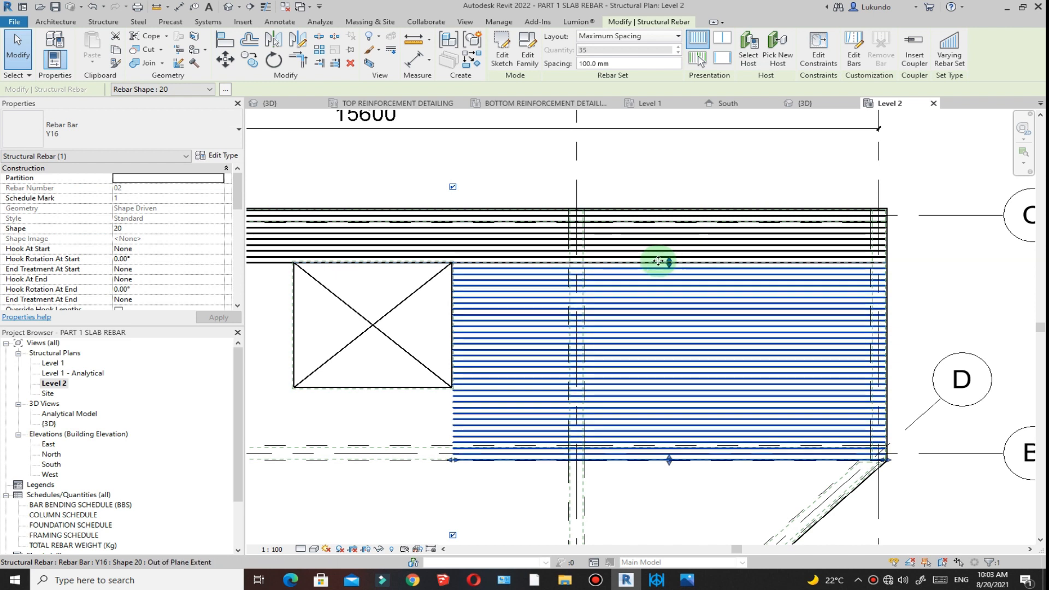
Exclude the new set's end bar on the grid C side, where it overlaps the first set's last bar.
scroll(668, 266, up, 1)
scroll(669, 265, down, 1)
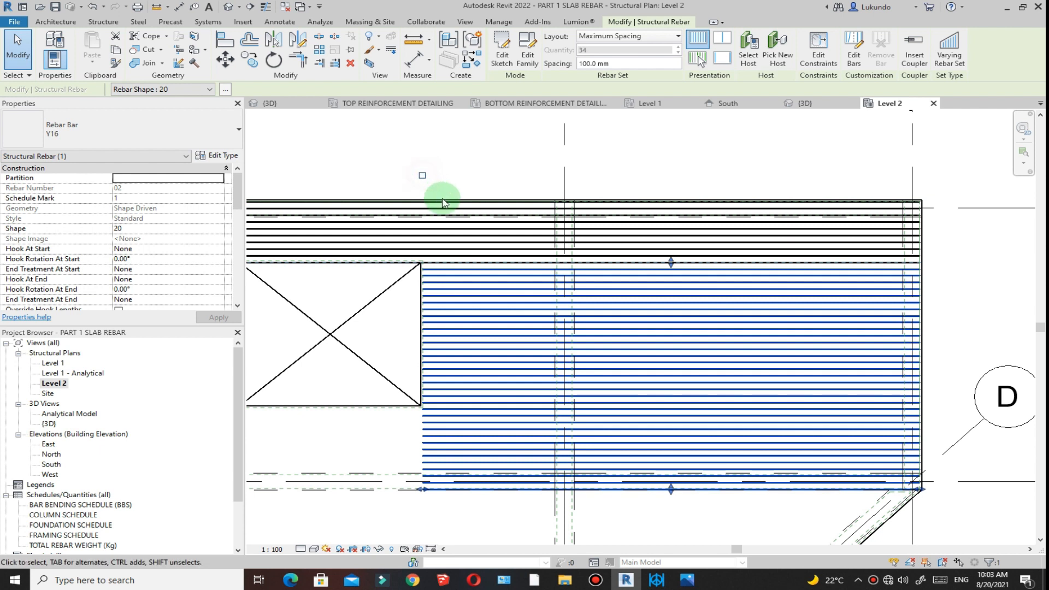
click(719, 168)
scroll(696, 335, up, 4)
click(695, 314)
click(655, 263)
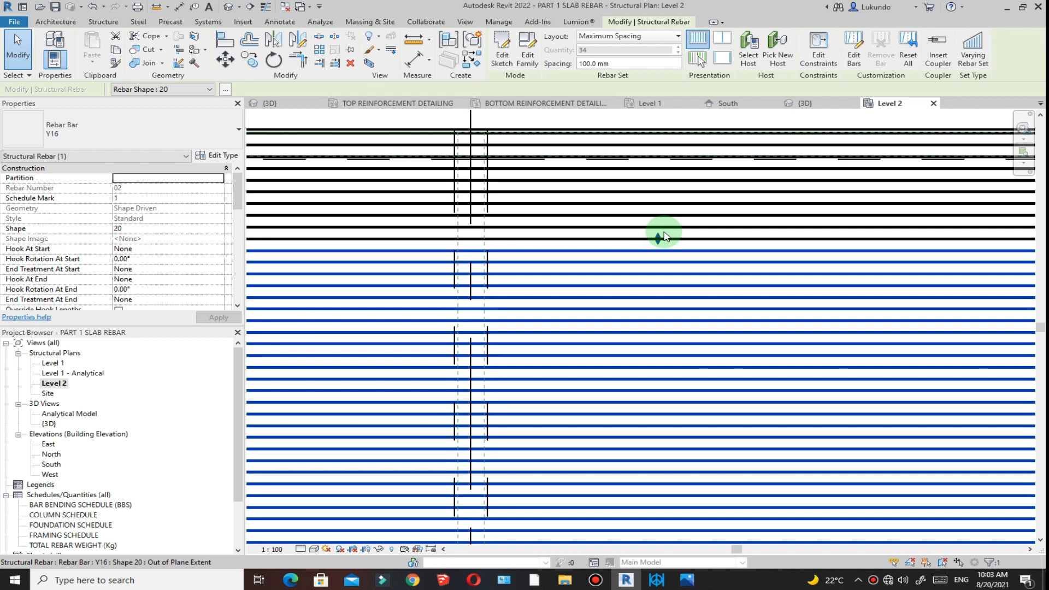
scroll(658, 240, down, 5)
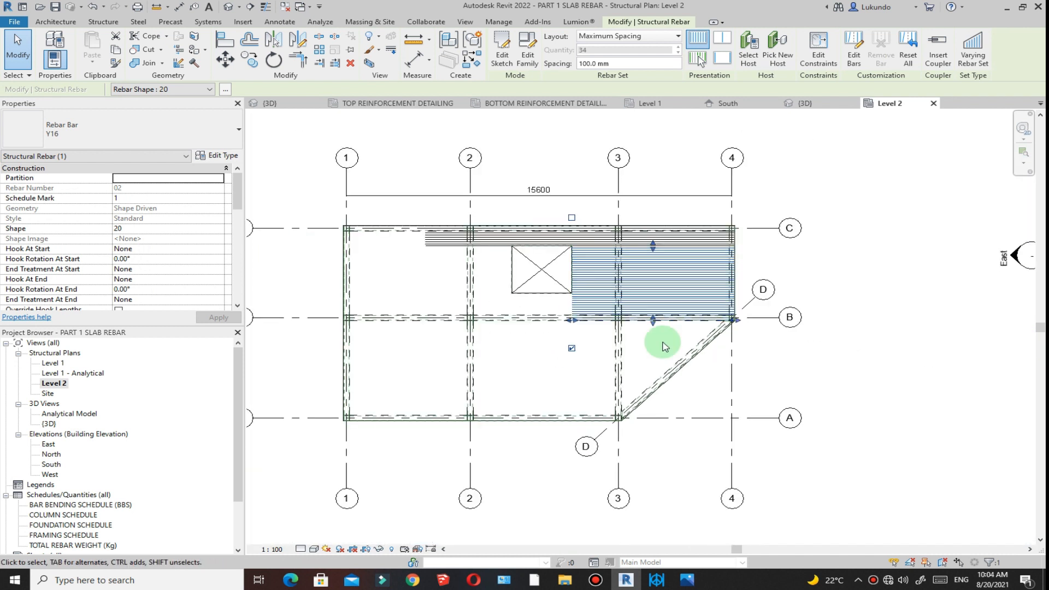
Shorten the new bar set's distribution from grid B to line up with the shaft opening's edge nearest that grid.
drag(670, 319, 668, 282)
click(921, 253)
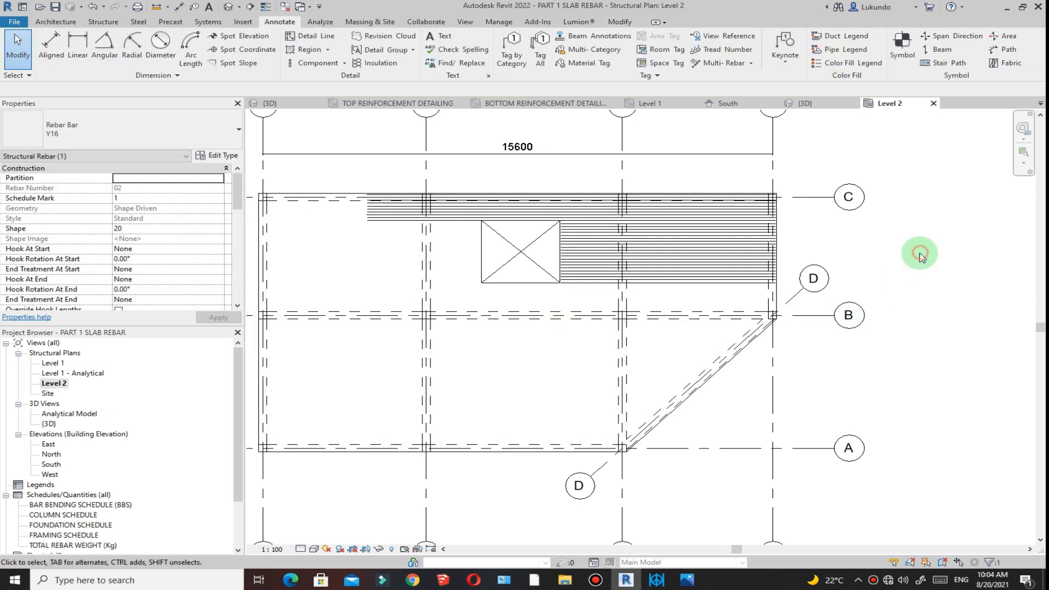
scroll(563, 268, up, 3)
scroll(629, 322, down, 3)
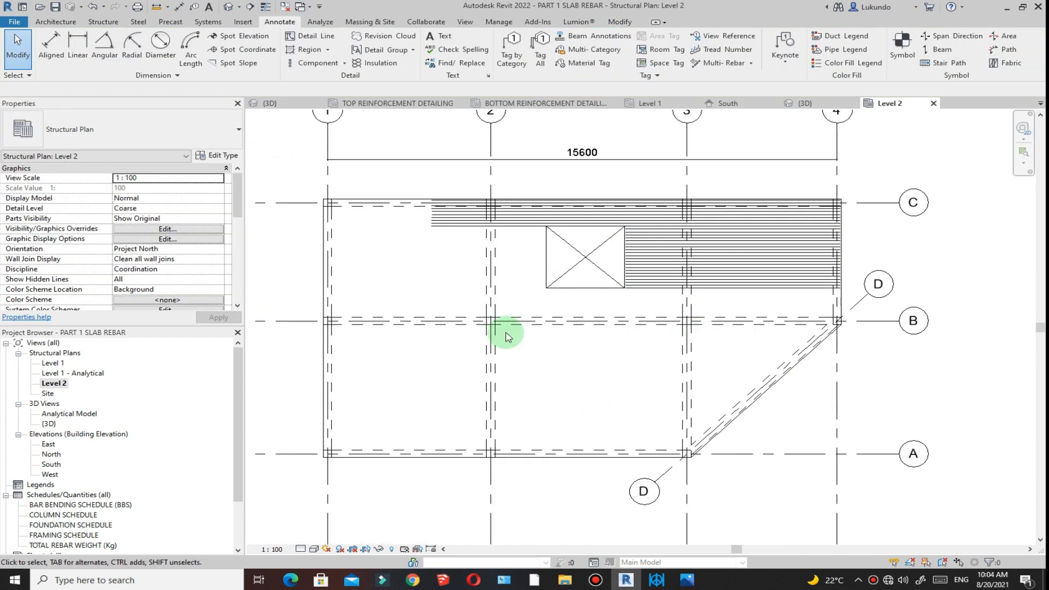
Copy the Y16 bar set between the shaft opening and grid 4 horizontally to the slab area between grid 1 and the opening.
click(639, 286)
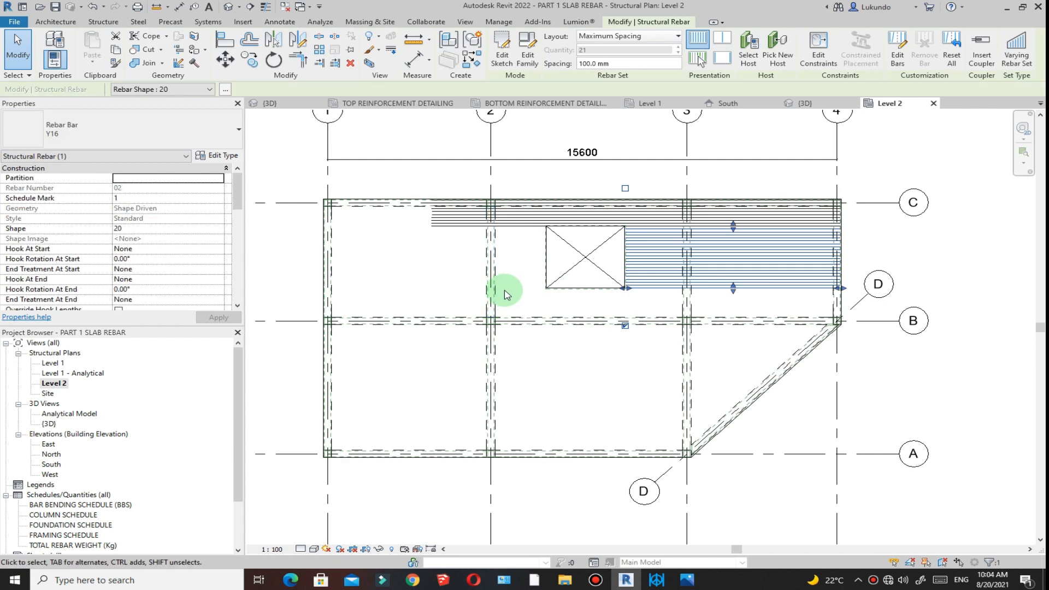
click(251, 62)
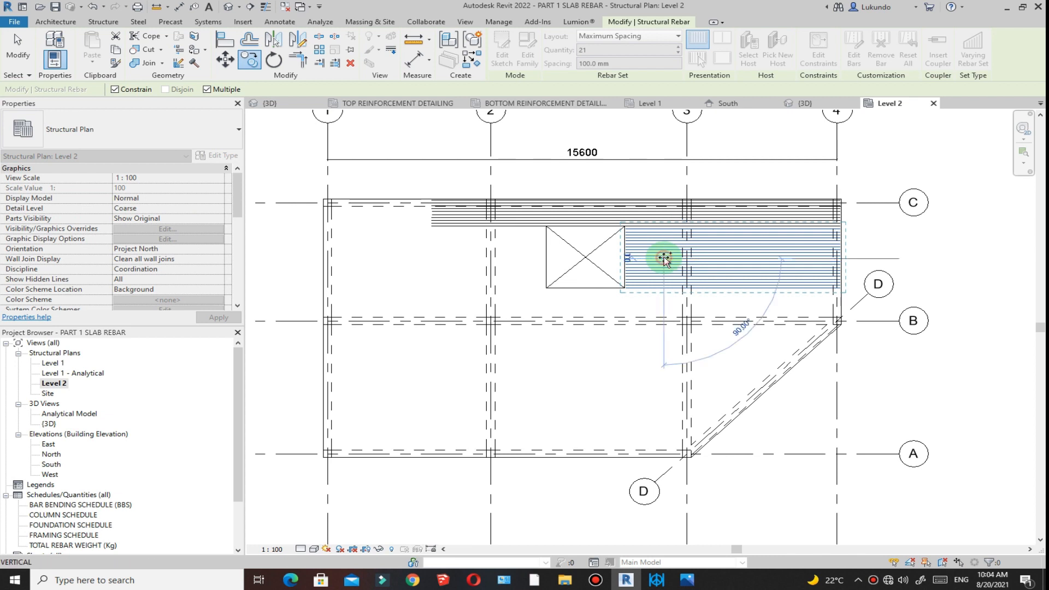
click(499, 268)
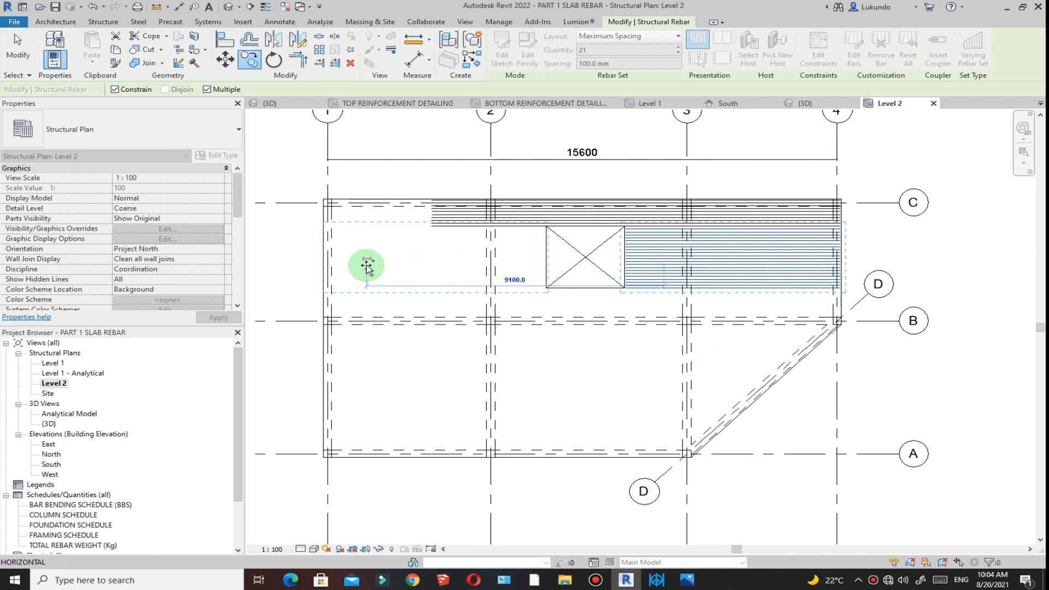
click(360, 265)
key(Escape)
key(Escape)
scroll(526, 257, up, 2)
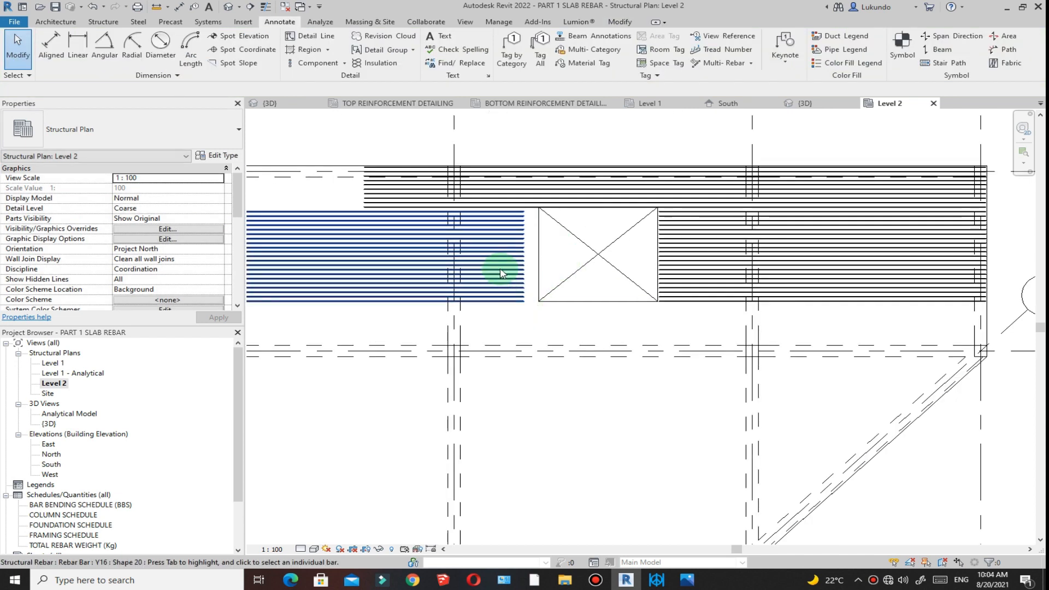
Stretch the copied set's bars to just short of the shaft opening and pull their other ends inside the slab edge at grid 1.
click(544, 280)
scroll(510, 352, up, 5)
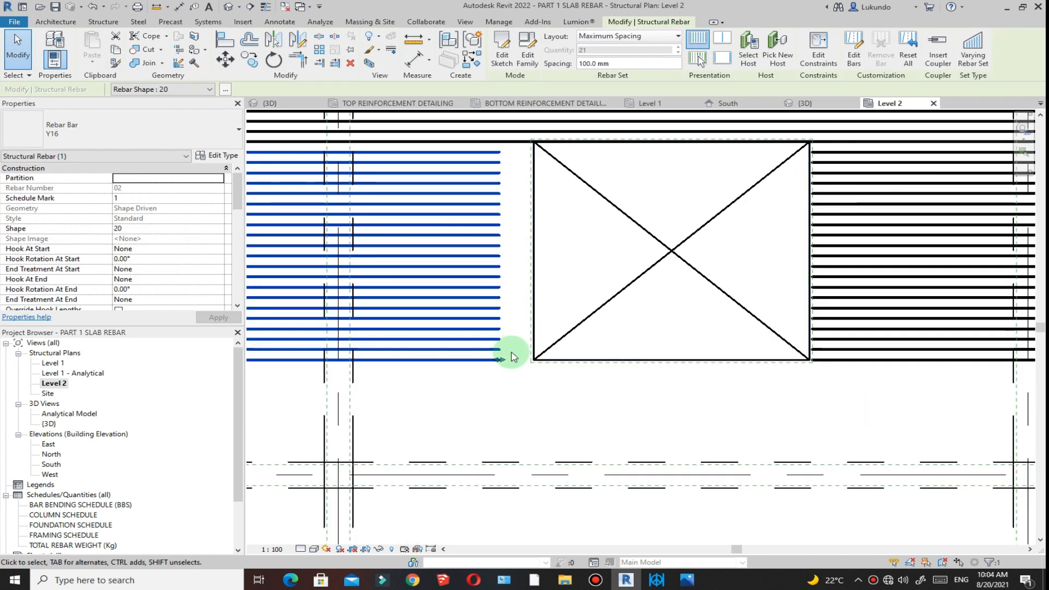
drag(499, 362, 525, 362)
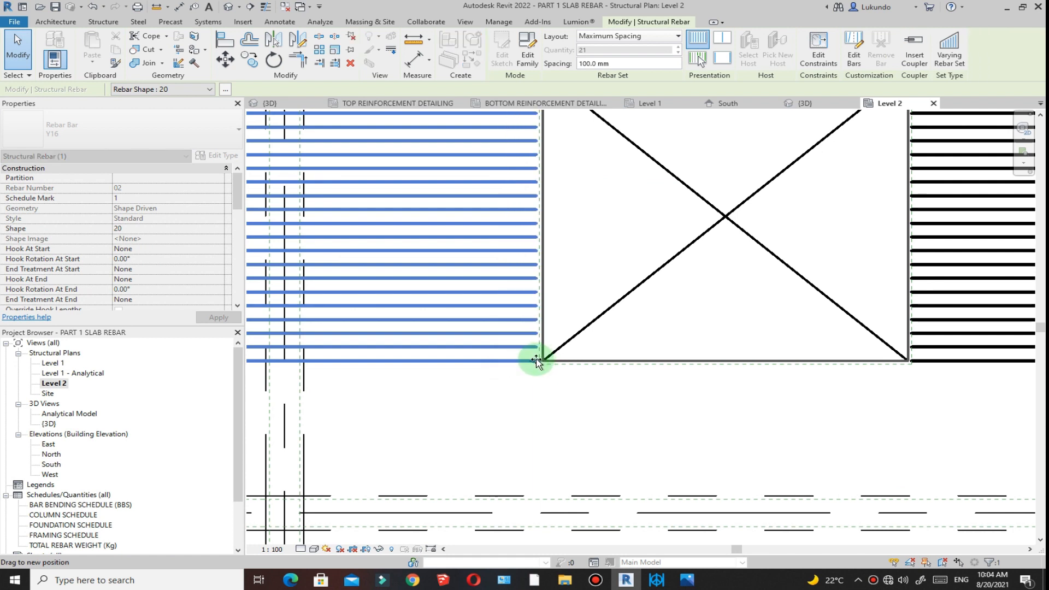
drag(533, 378, 533, 378)
scroll(553, 394, down, 4)
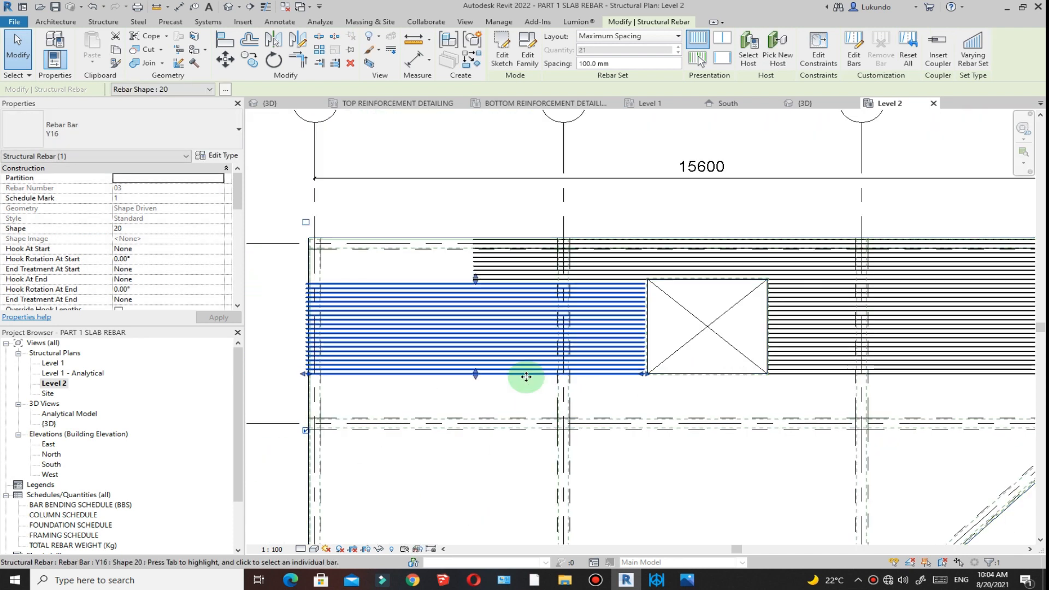
scroll(321, 380, up, 3)
drag(295, 369, 319, 369)
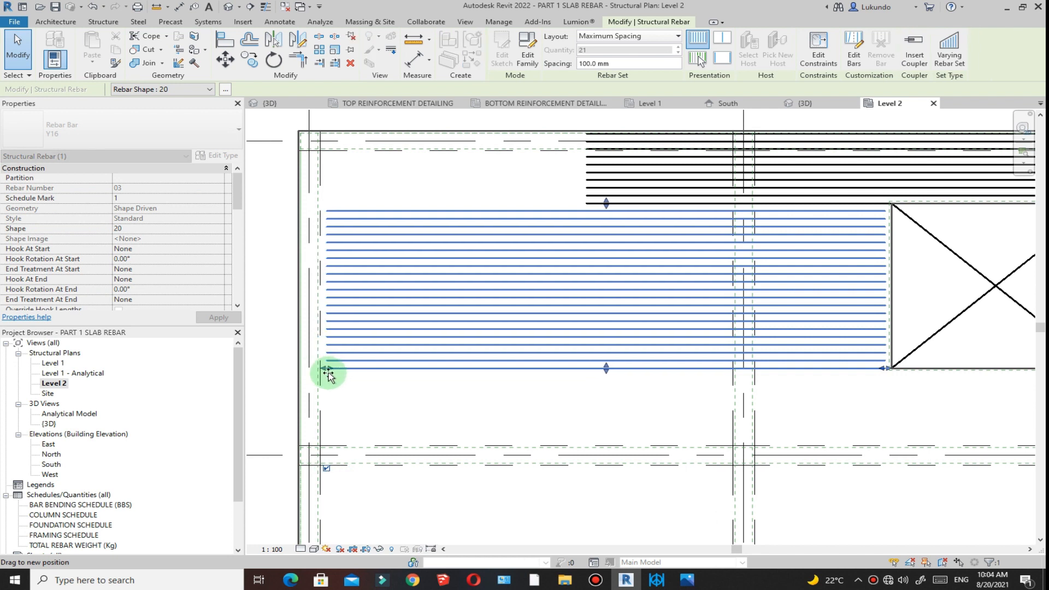
drag(306, 370, 308, 370)
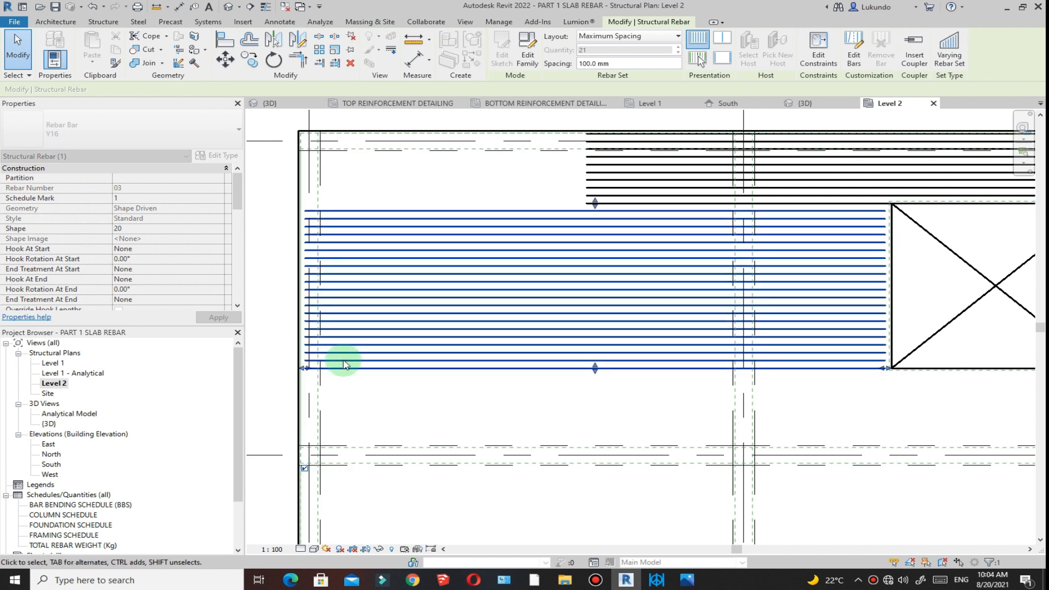
Constrain the copied bars' ends at the shaft opening to the concrete cover with a 0 mm offset.
scroll(745, 311, up, 5)
scroll(611, 303, down, 2)
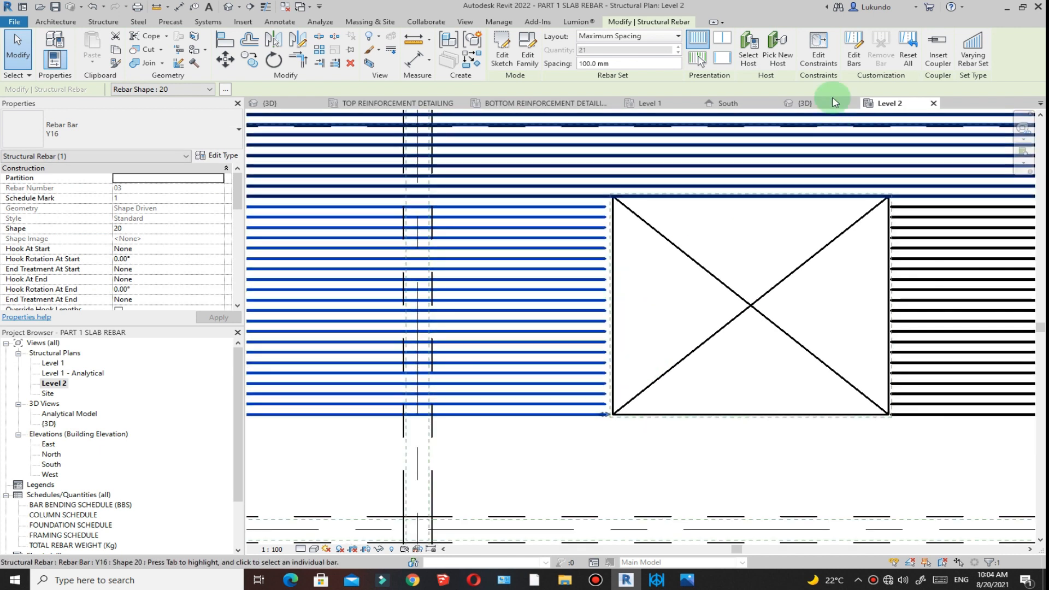
click(819, 47)
scroll(628, 325, up, 2)
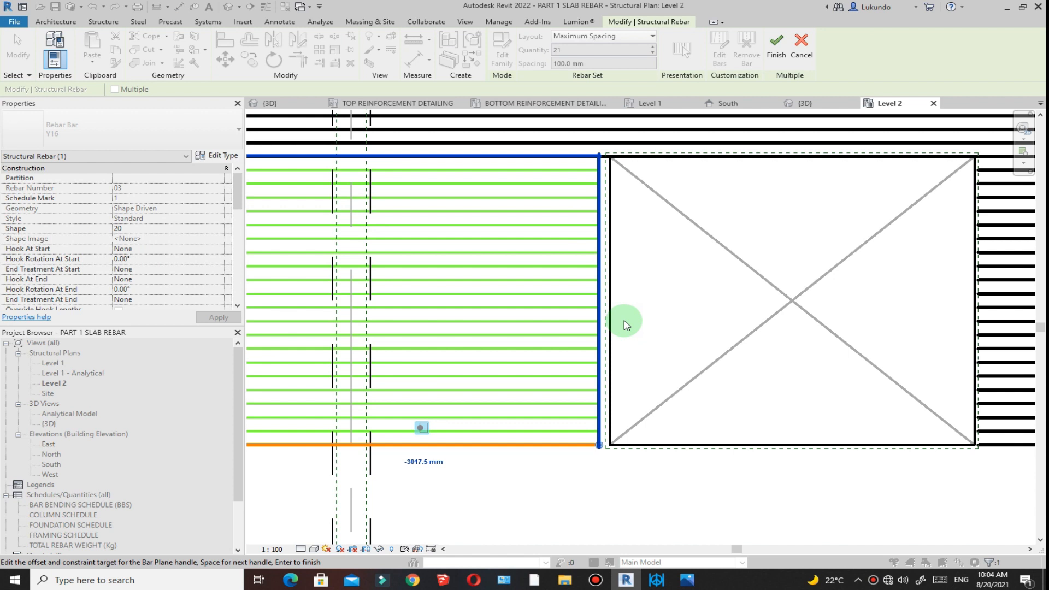
click(600, 280)
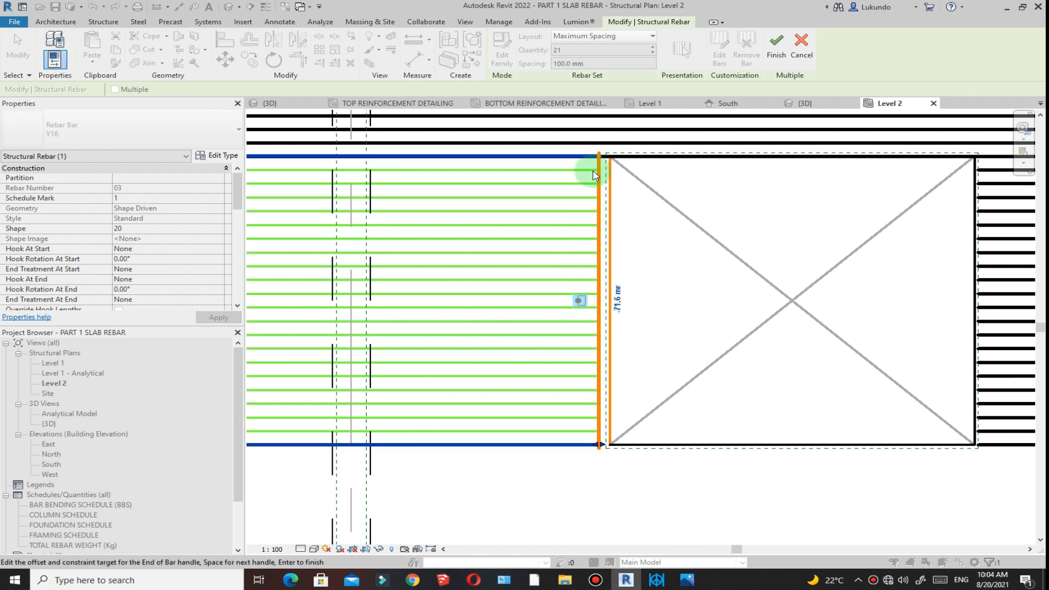
scroll(604, 300, up, 2)
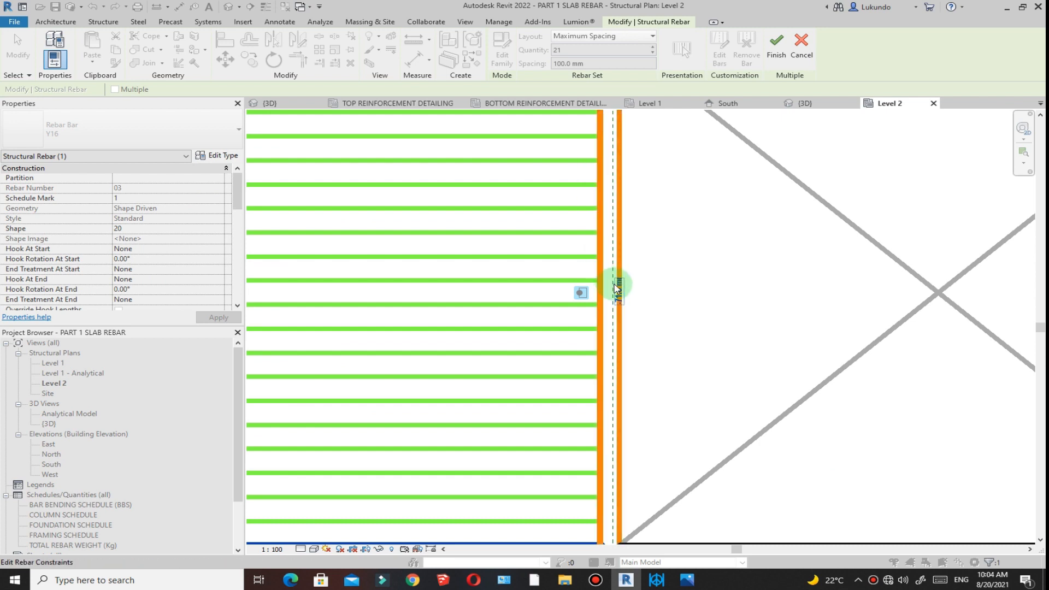
click(611, 286)
scroll(613, 322, down, 2)
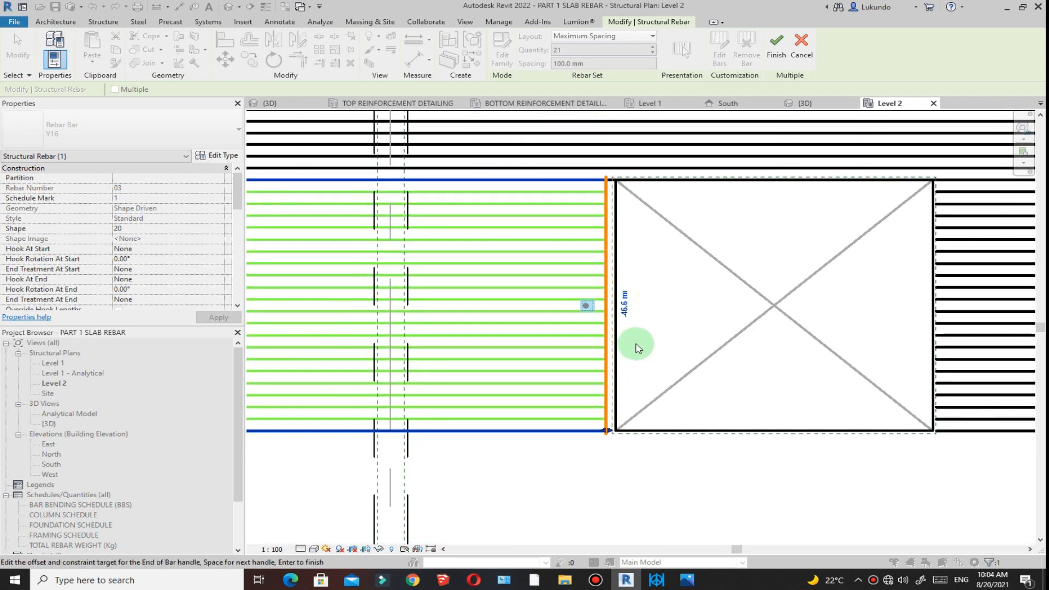
click(628, 308)
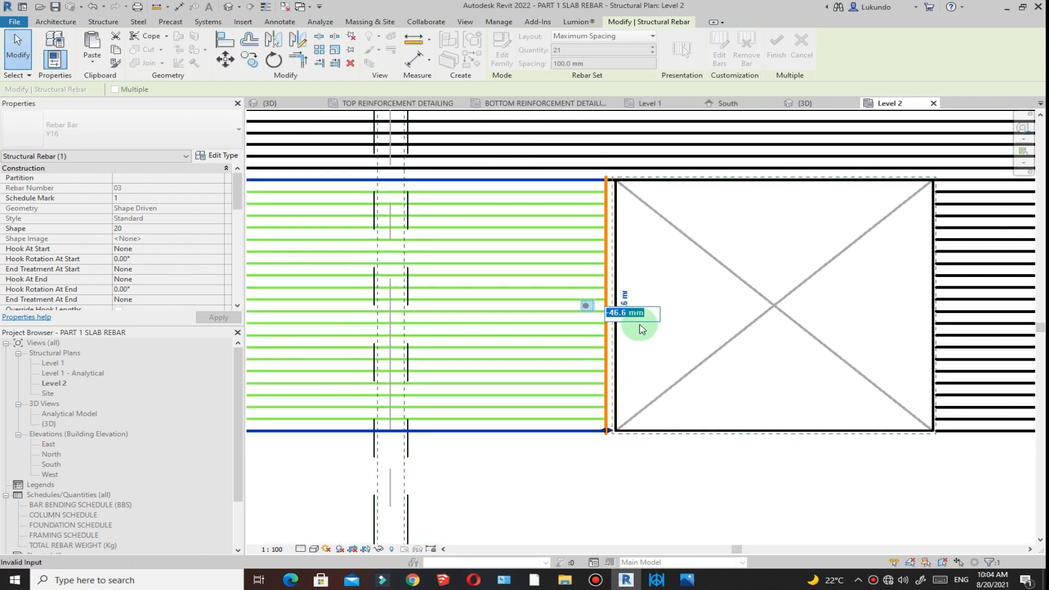
click(706, 474)
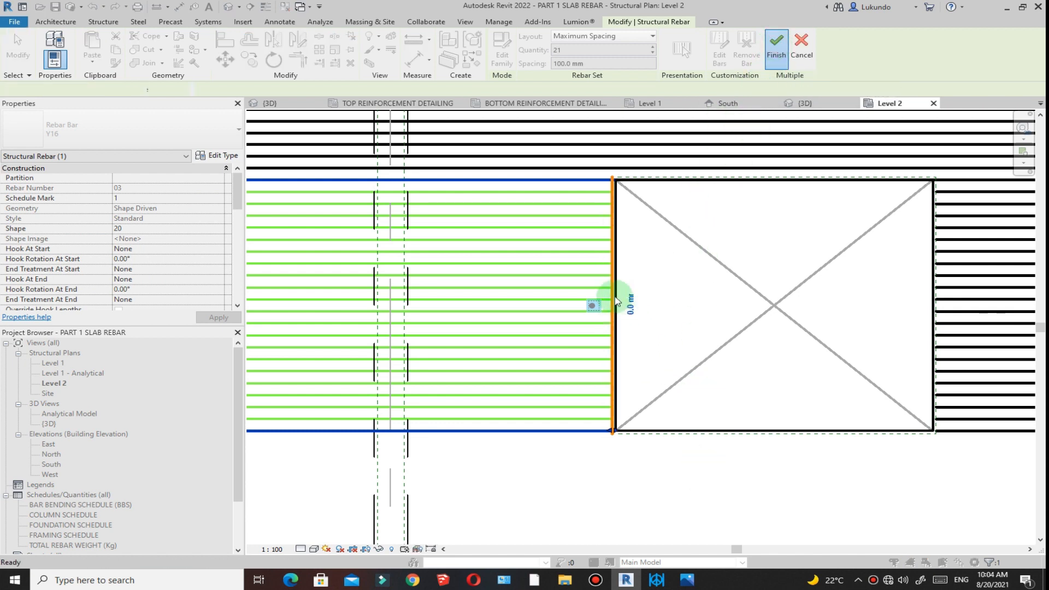
scroll(713, 285, down, 5)
click(468, 351)
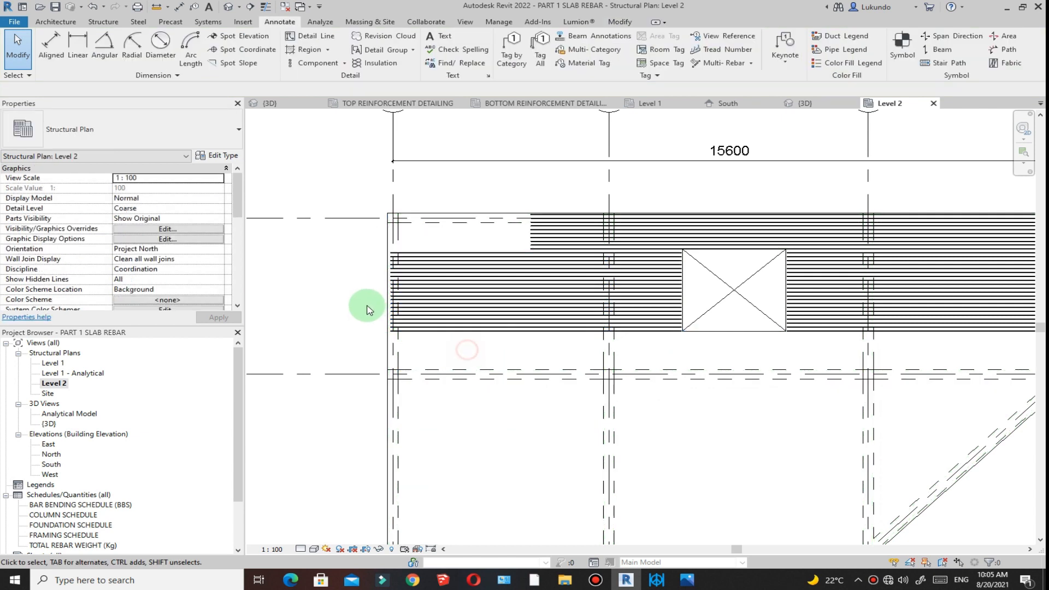
Constrain the same bars' start at the grid 1 slab edge to the concrete cover with a 0 mm offset.
scroll(367, 310, up, 3)
click(411, 342)
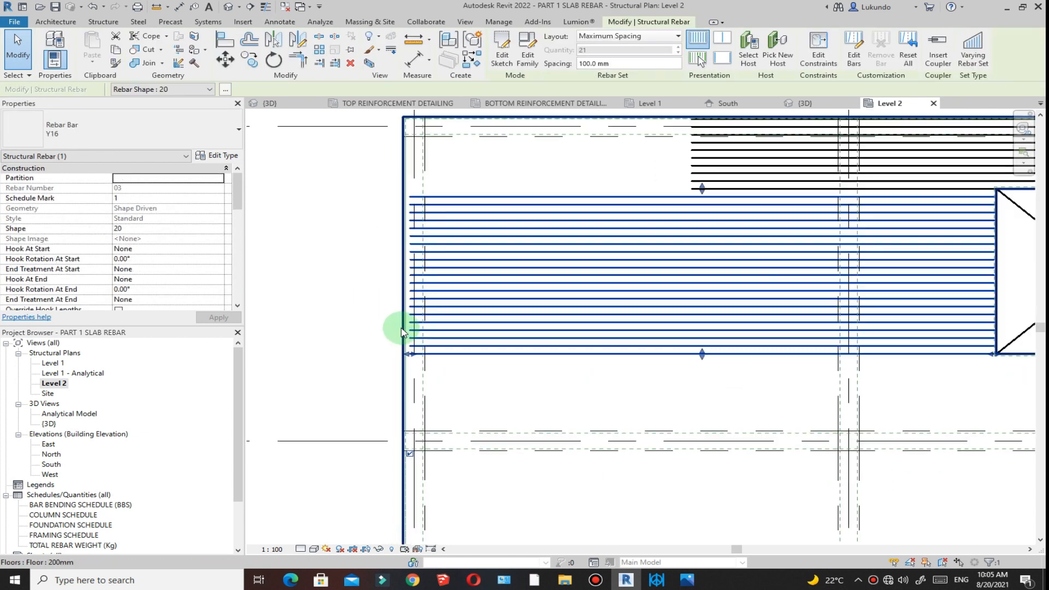
scroll(410, 361, up, 4)
scroll(412, 328, down, 1)
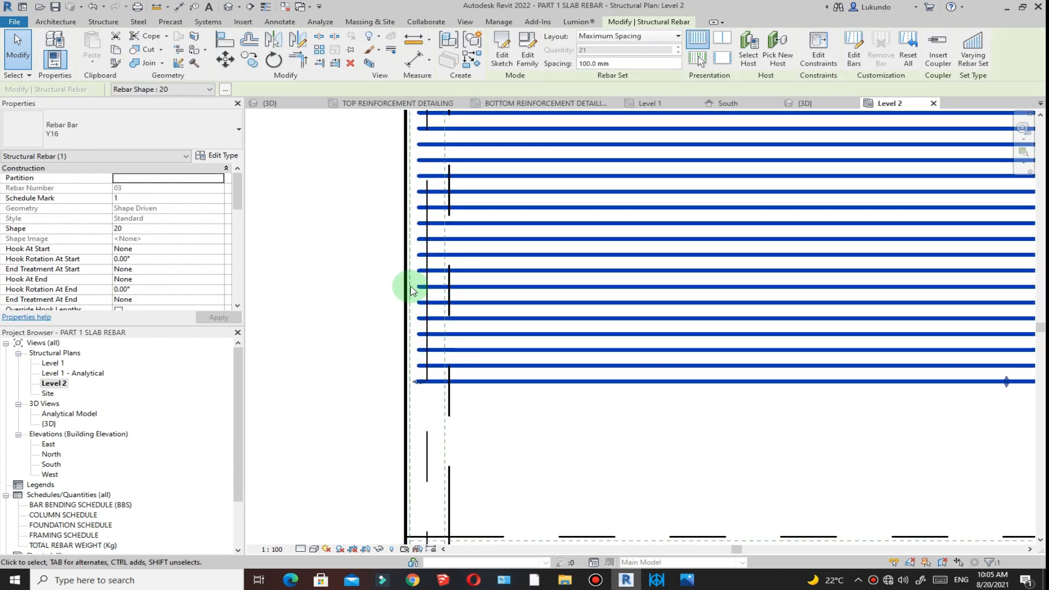
click(820, 51)
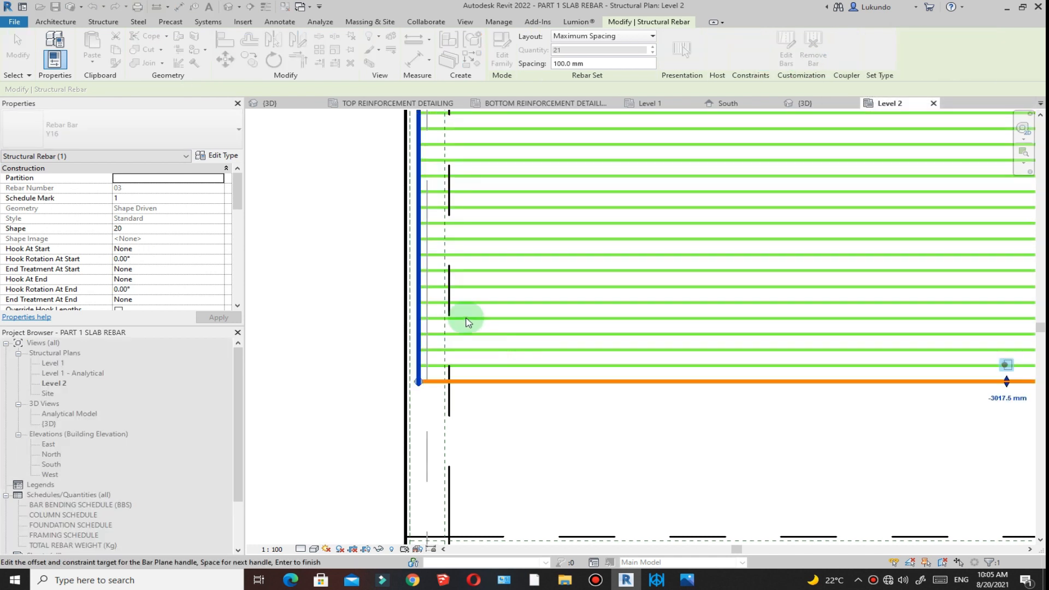
click(422, 266)
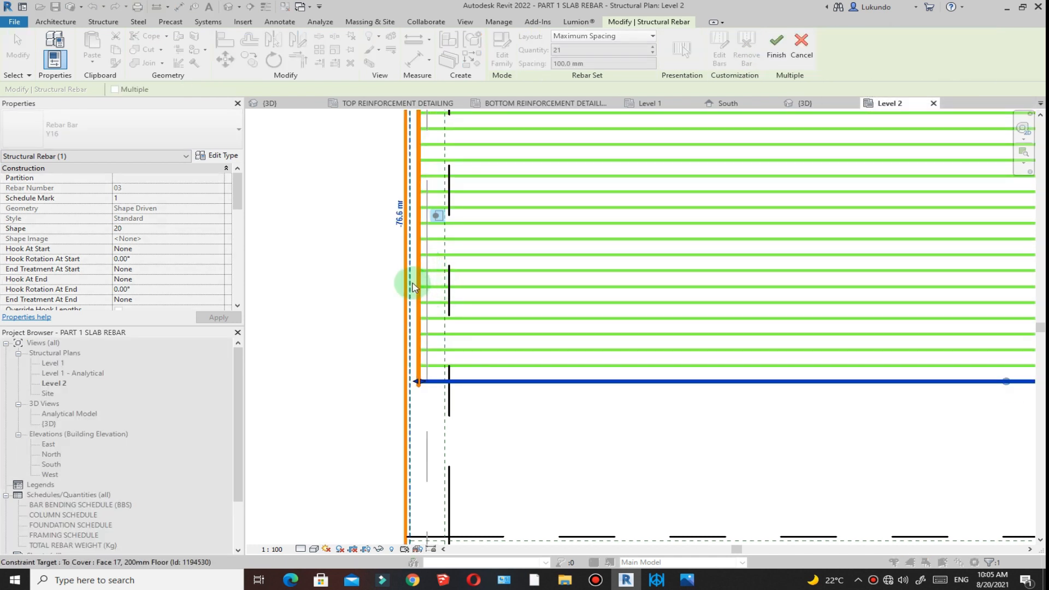
click(401, 215)
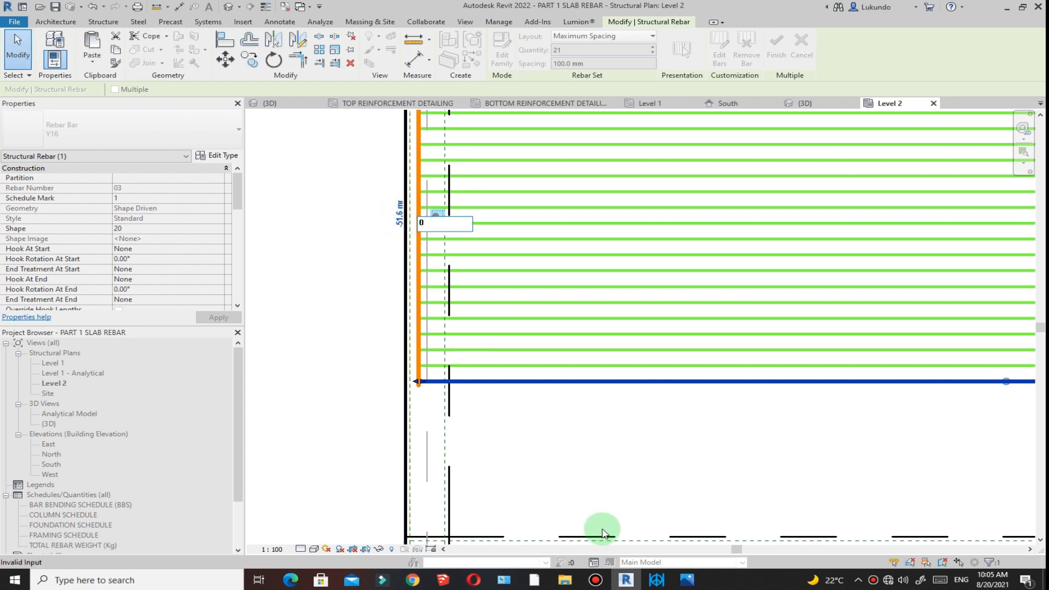
text(0)
key(Return)
scroll(446, 398, down, 2)
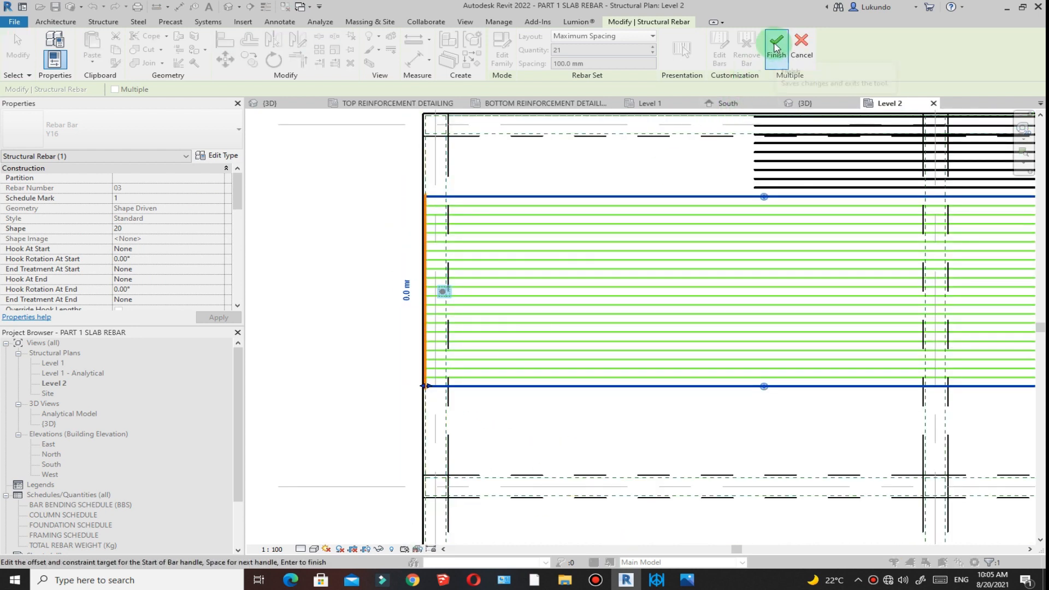
click(561, 435)
click(559, 431)
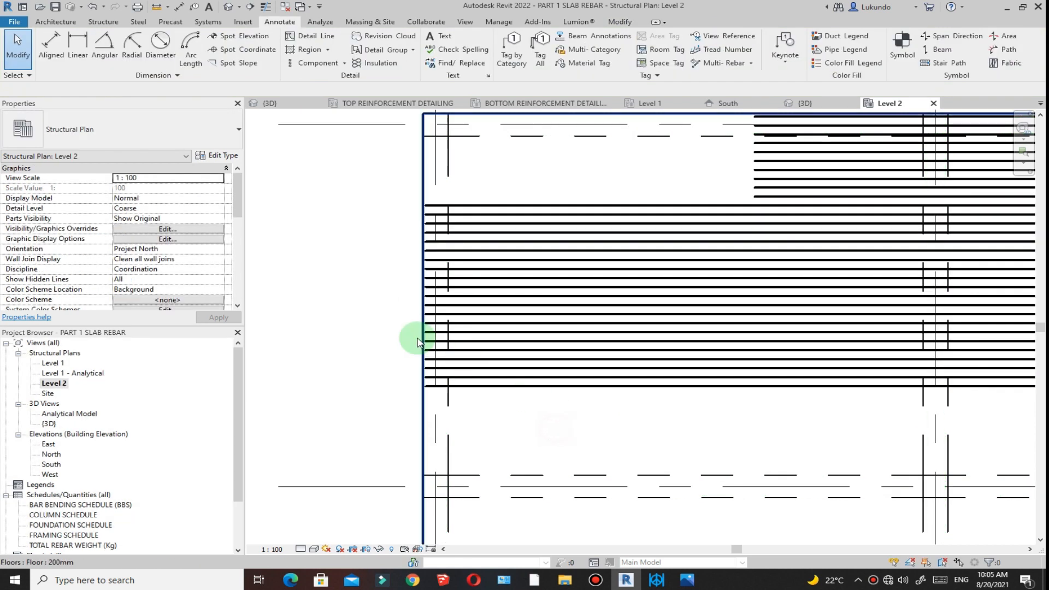
Copy the bar set beside grid 1 vertically about 4600 mm into the slab area between grids A and B.
scroll(418, 339, down, 2)
scroll(461, 341, down, 3)
scroll(536, 355, up, 2)
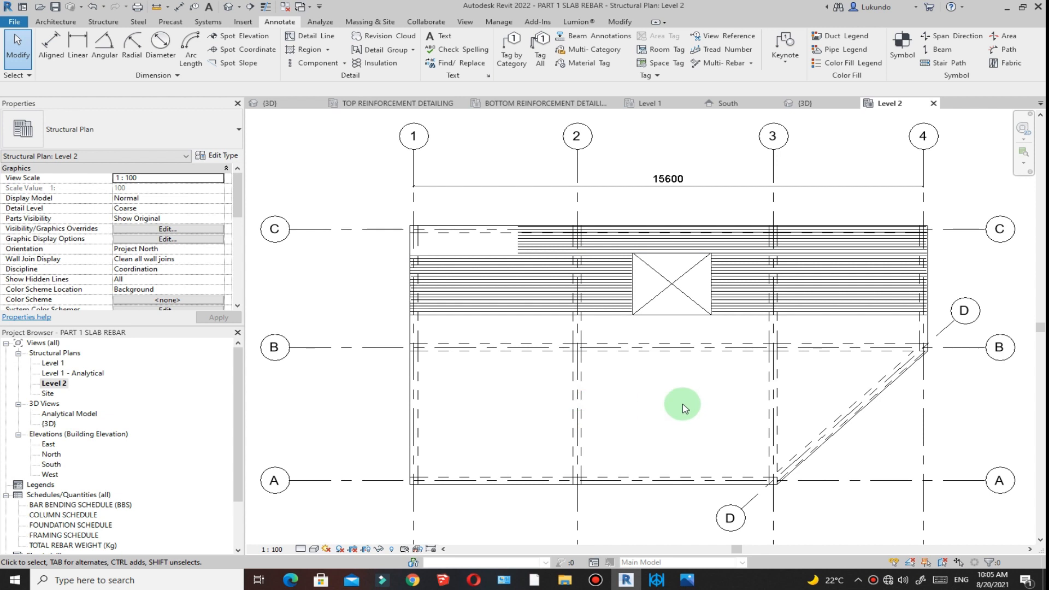
click(539, 309)
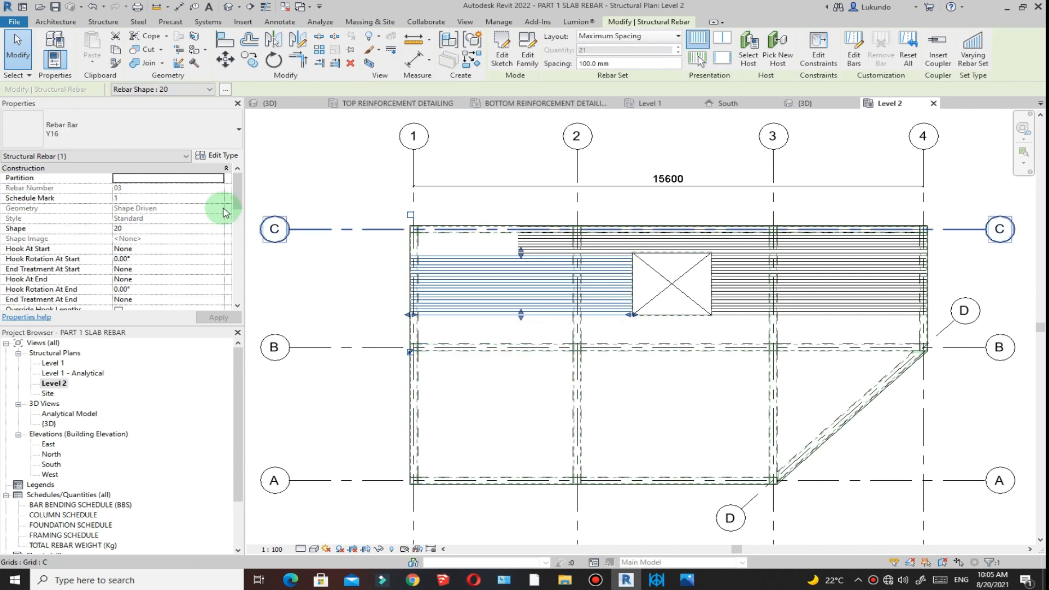
click(250, 59)
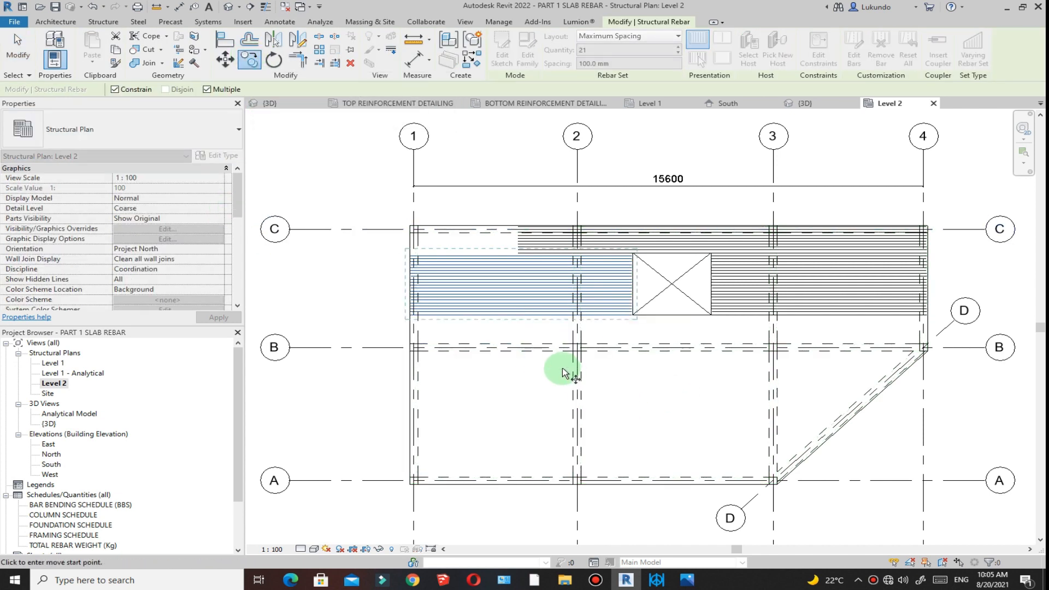
click(543, 283)
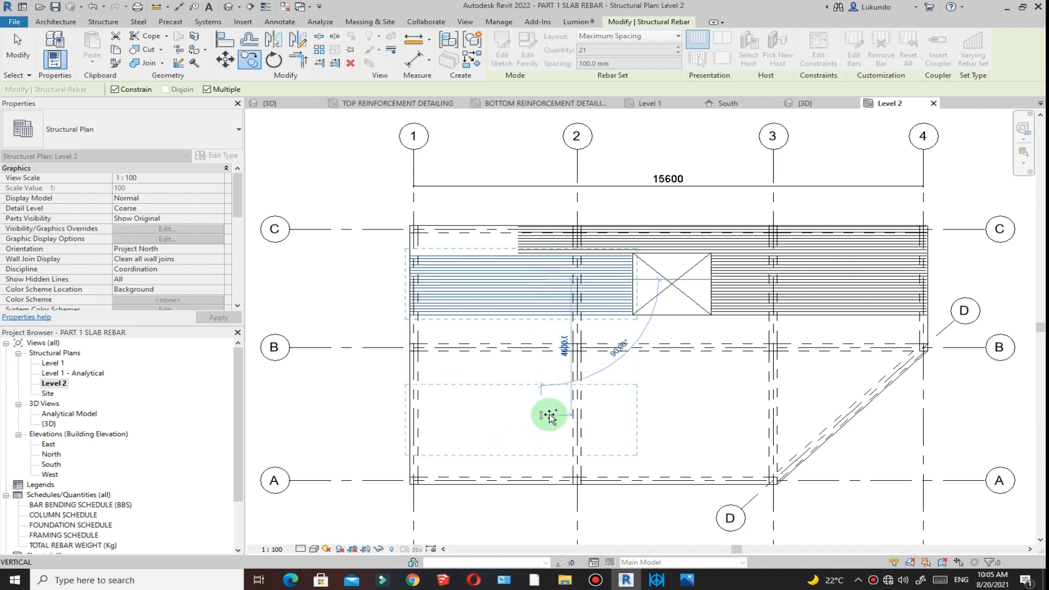
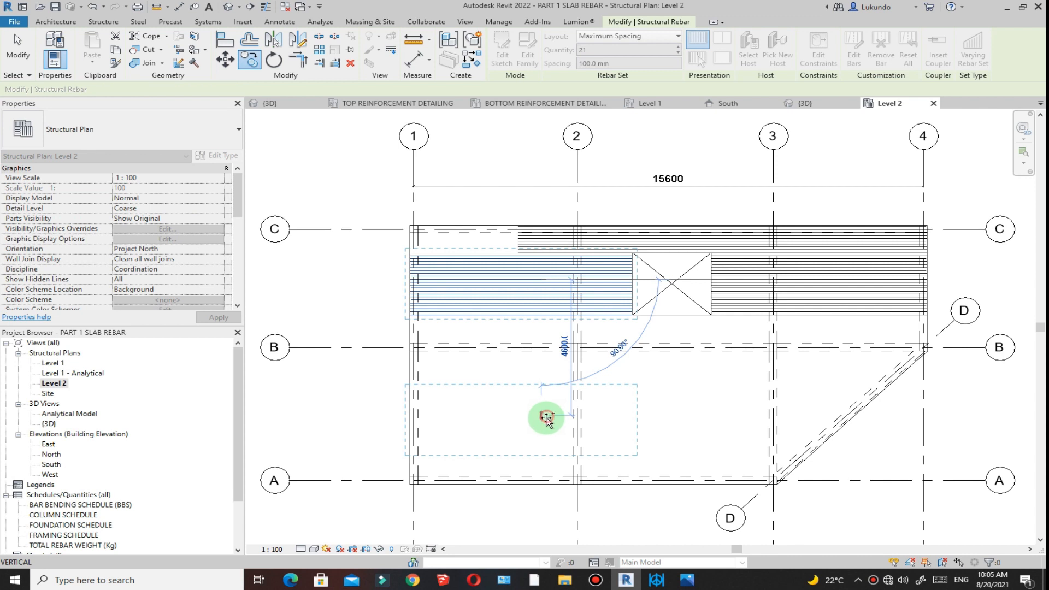
click(546, 418)
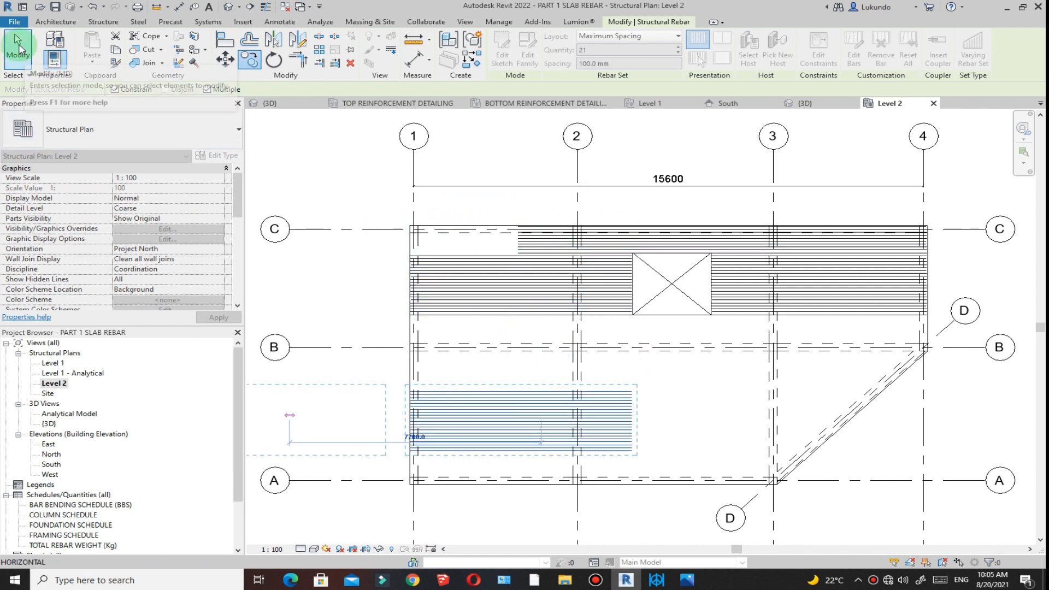
click(18, 48)
Shorten the new copy's bars to slightly past the first set's end and shift its distribution into the gap at grids 1 and C.
click(498, 457)
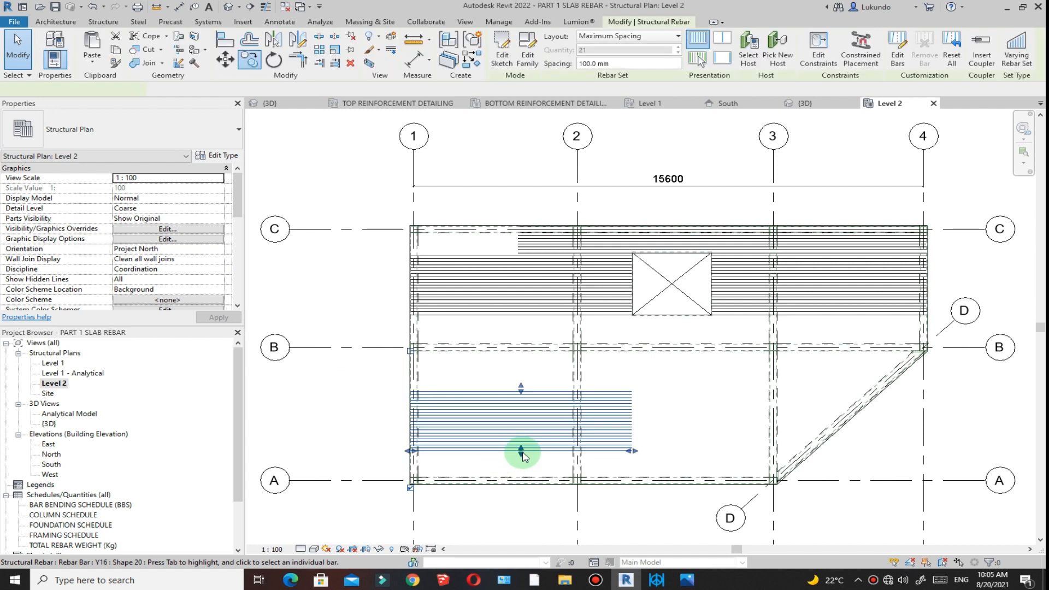
drag(547, 451, 469, 426)
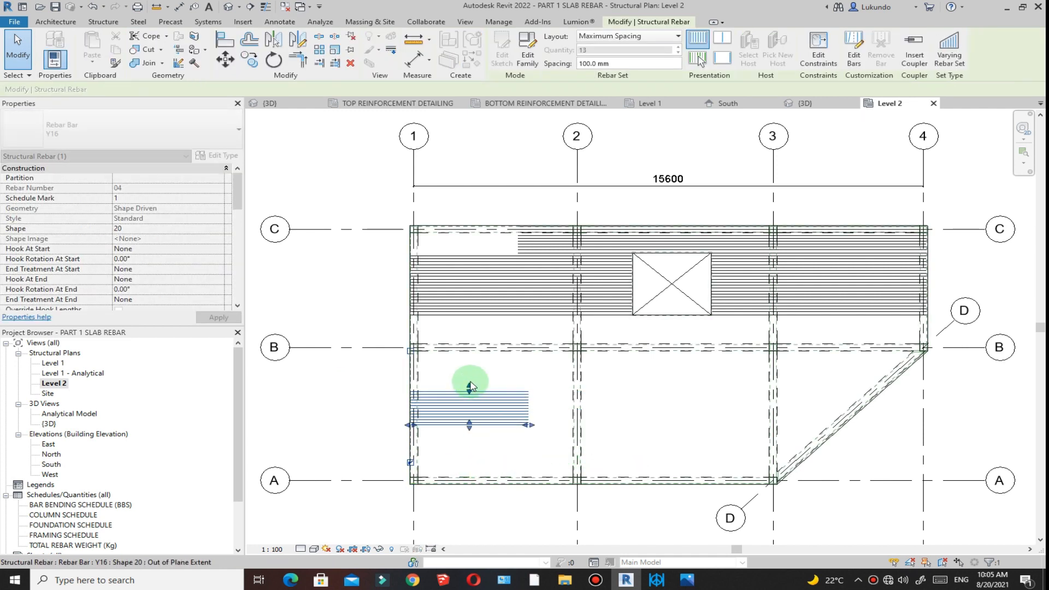
drag(469, 386, 468, 234)
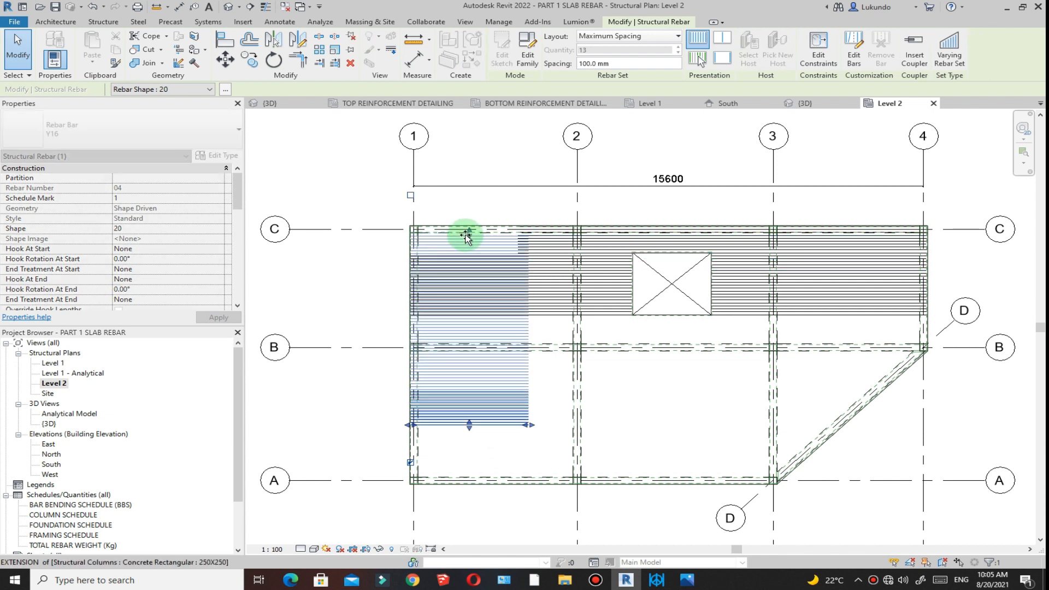
drag(470, 425, 464, 227)
Display the plan with thin lines to show the shortened bar set clearly beside the first set near grid C.
scroll(481, 257, up, 5)
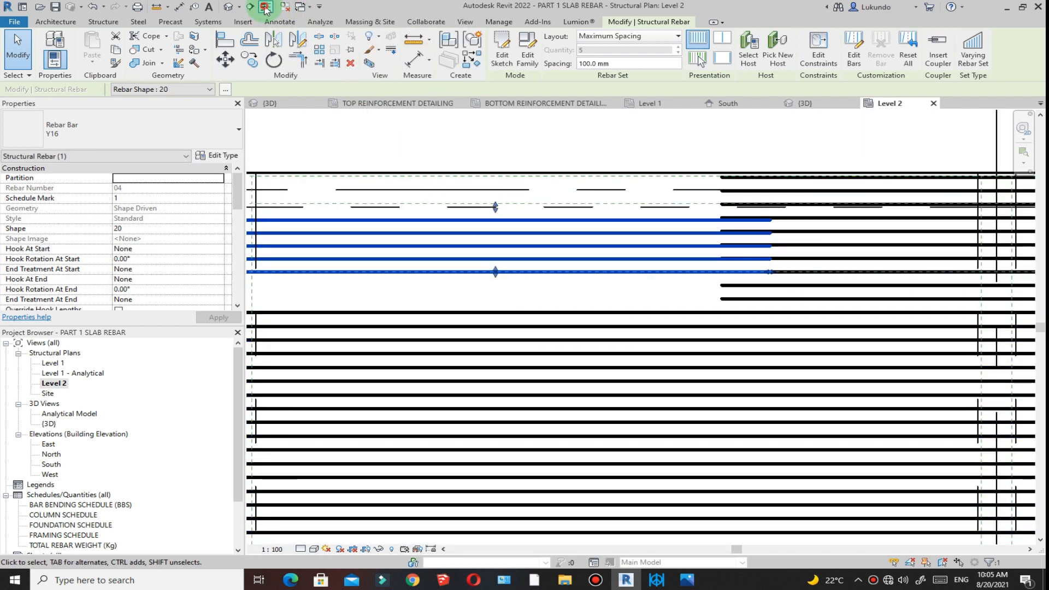
click(266, 7)
click(494, 285)
click(482, 286)
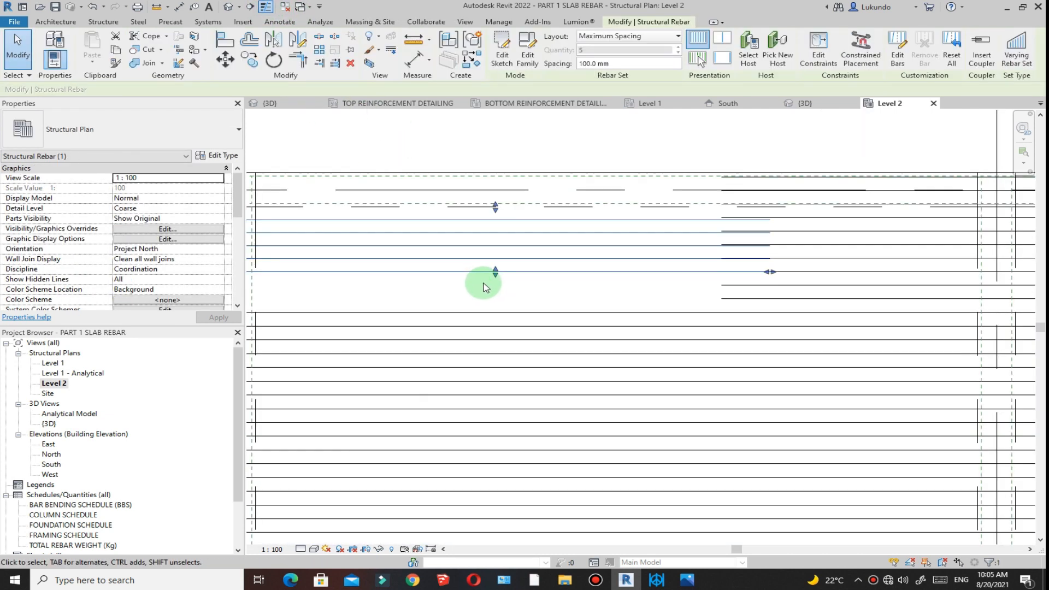
Extend the shortened bar set's distribution down to the neighbouring full-length set and up to the slab-edge cover at grid C.
drag(492, 274, 499, 311)
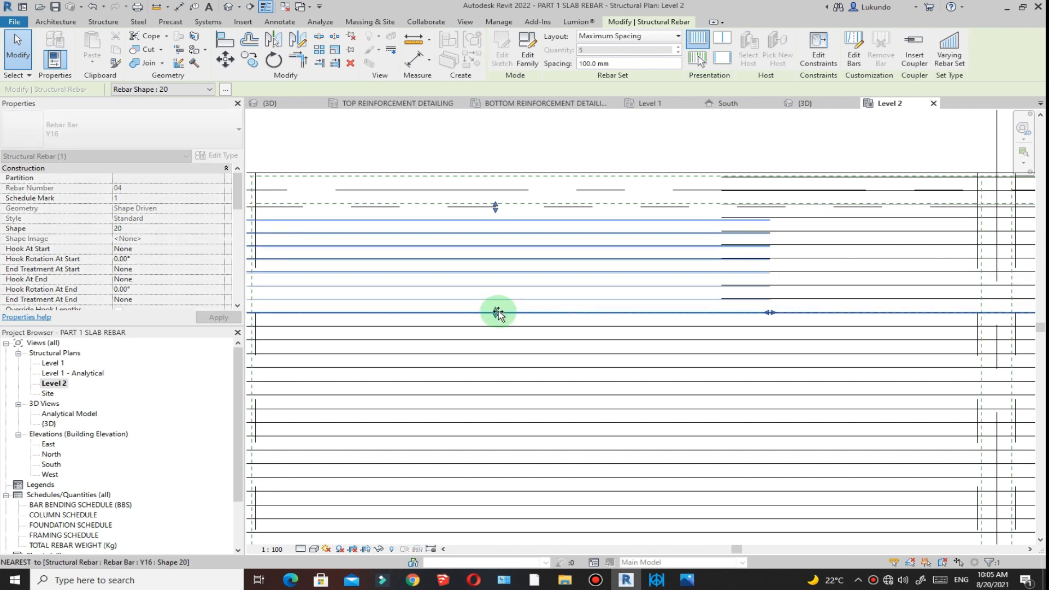
scroll(500, 315, down, 2)
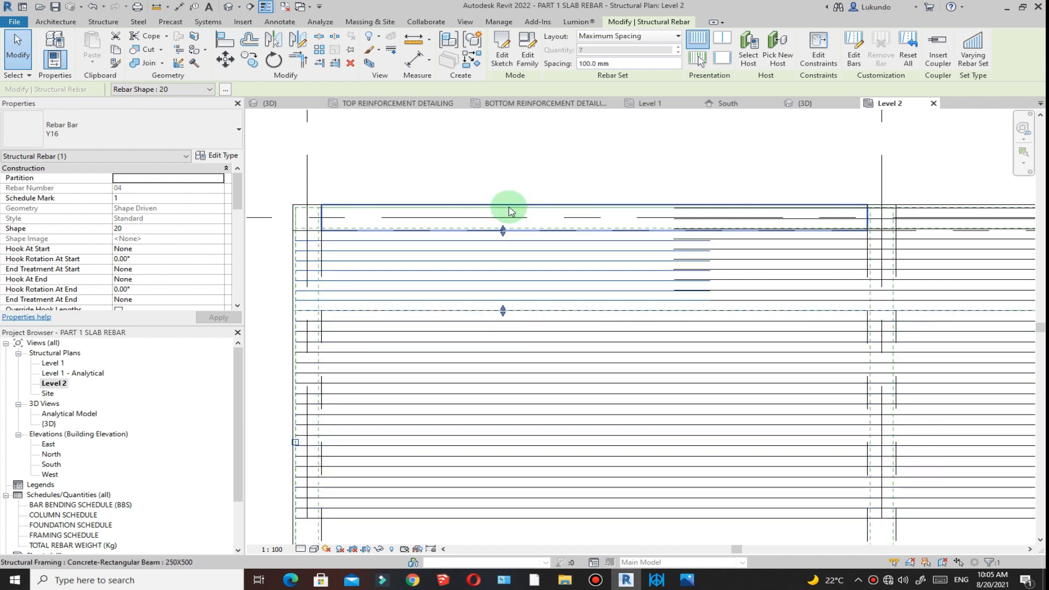
scroll(504, 199, up, 3)
drag(503, 295, 501, 234)
scroll(500, 252, down, 3)
scroll(516, 247, down, 5)
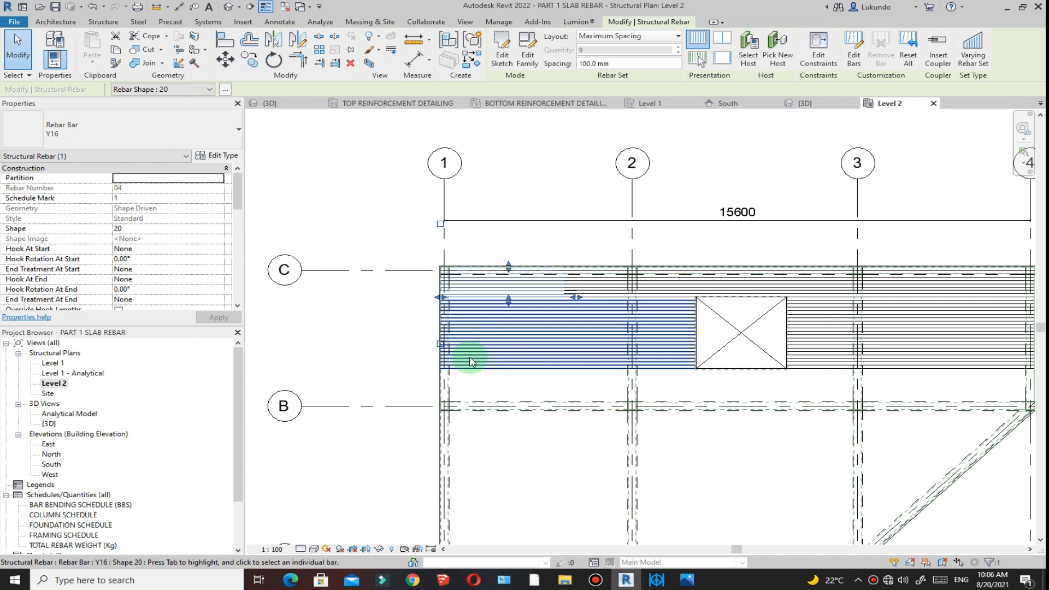
Restore the first bar of the shortened set and turn off thin lines in the plan.
scroll(470, 361, up, 5)
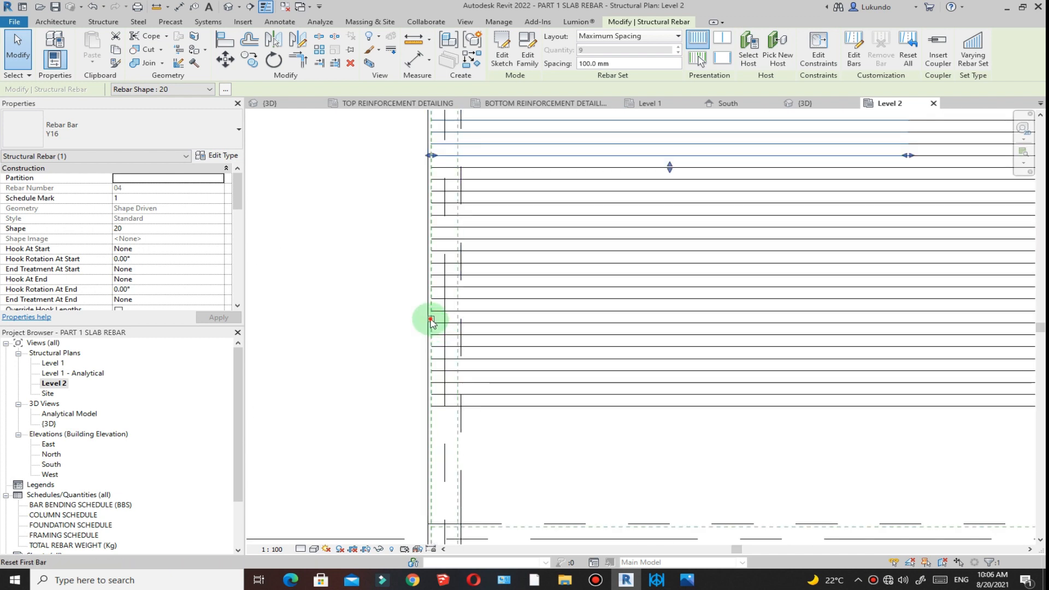
scroll(556, 251, down, 5)
scroll(497, 246, up, 6)
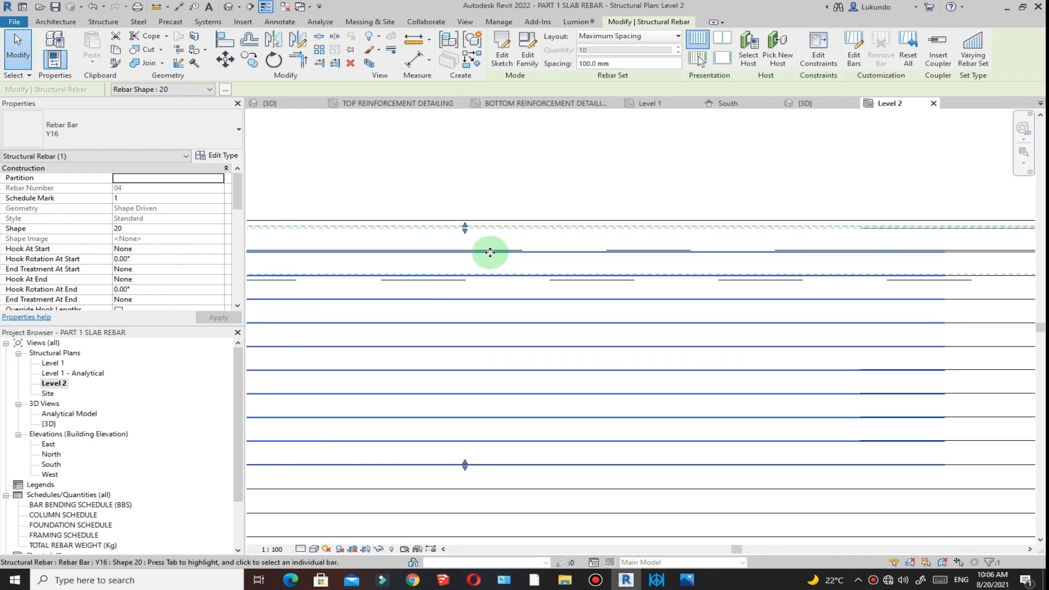
click(494, 192)
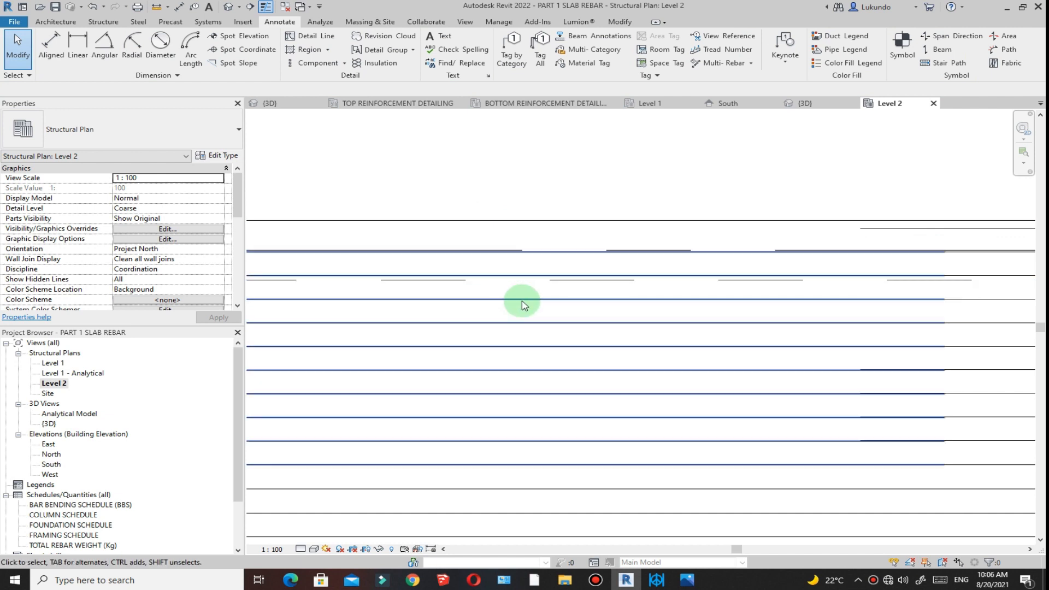
scroll(492, 256, down, 4)
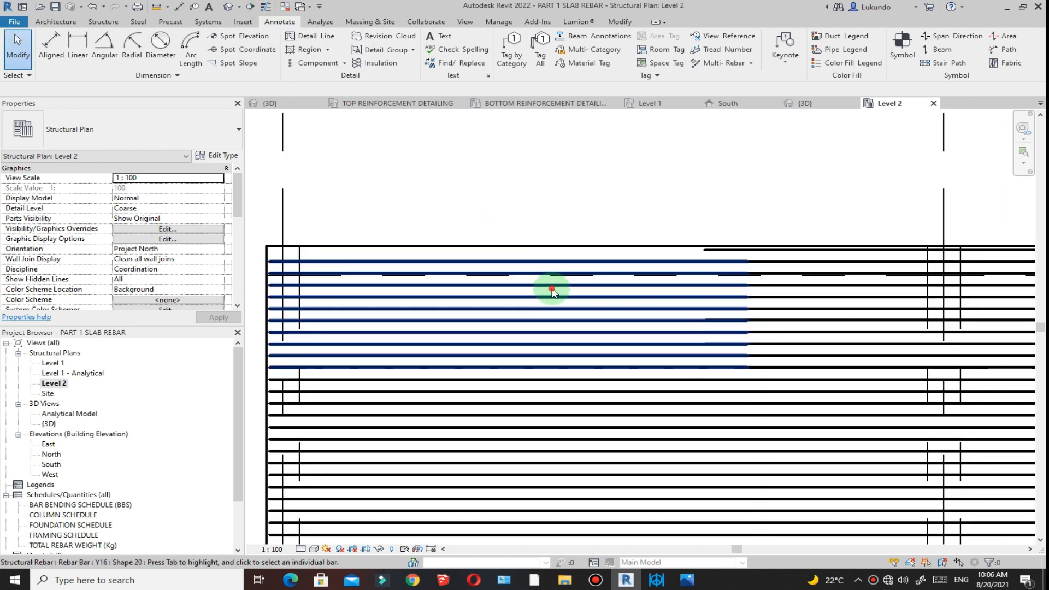
Select the shortened bar set and check its outer bars against the concrete cover along grid C.
click(458, 256)
scroll(507, 247, up, 4)
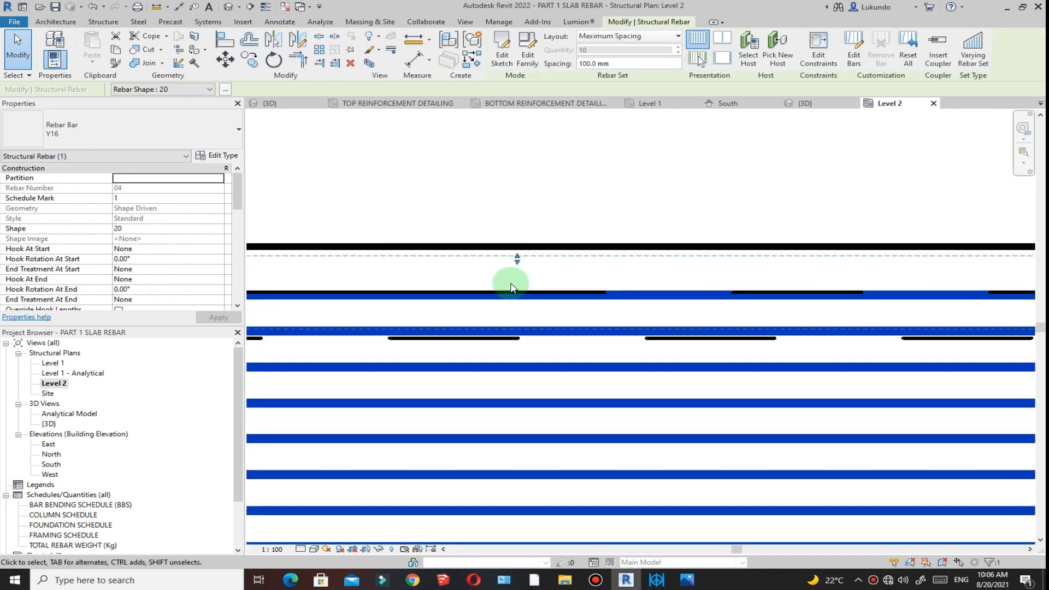
scroll(604, 269, down, 4)
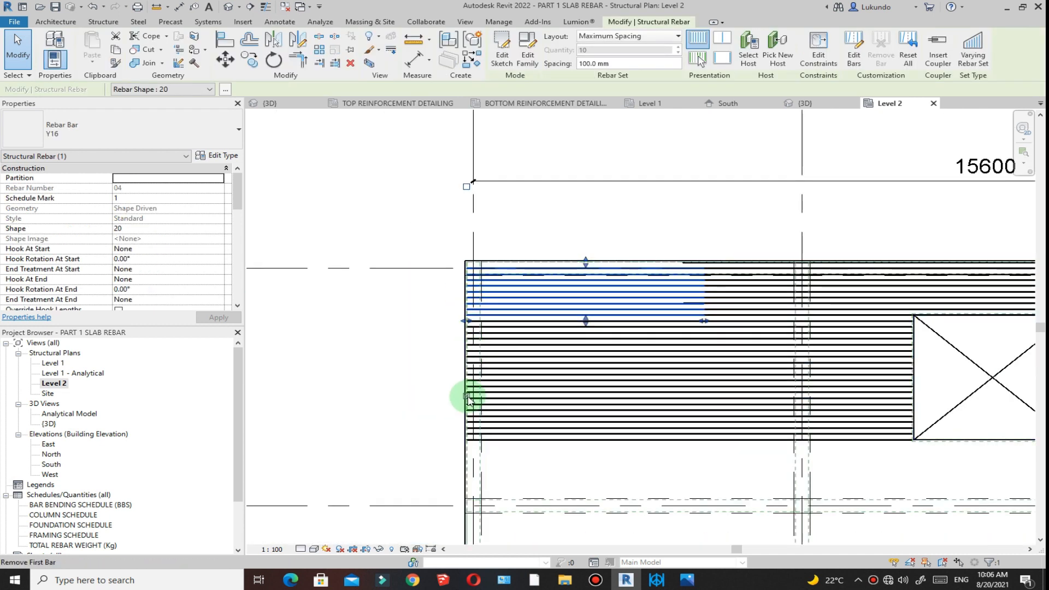
scroll(597, 358, down, 2)
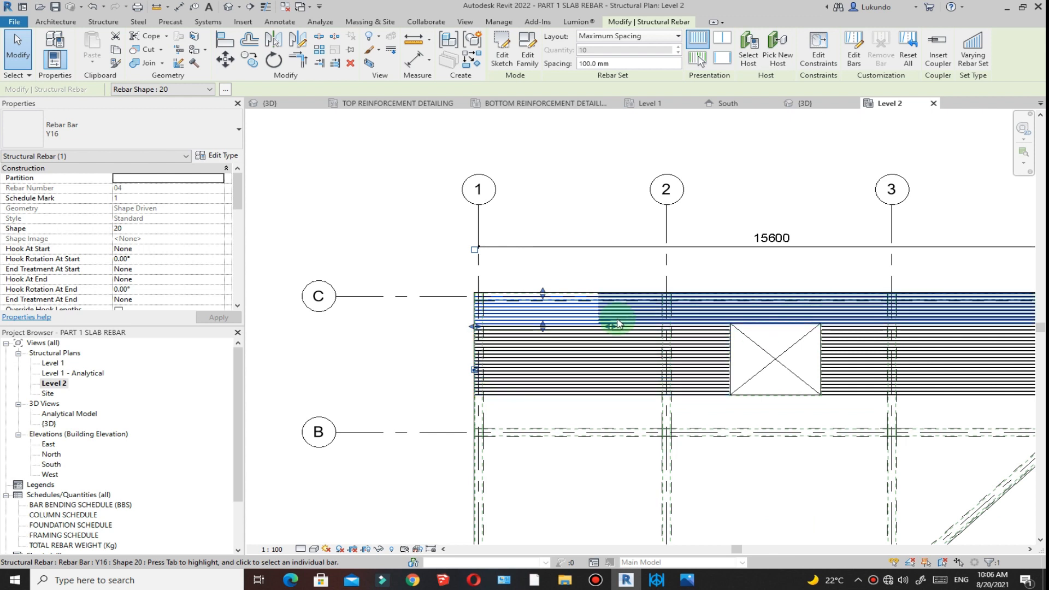
scroll(618, 323, down, 2)
scroll(640, 322, up, 8)
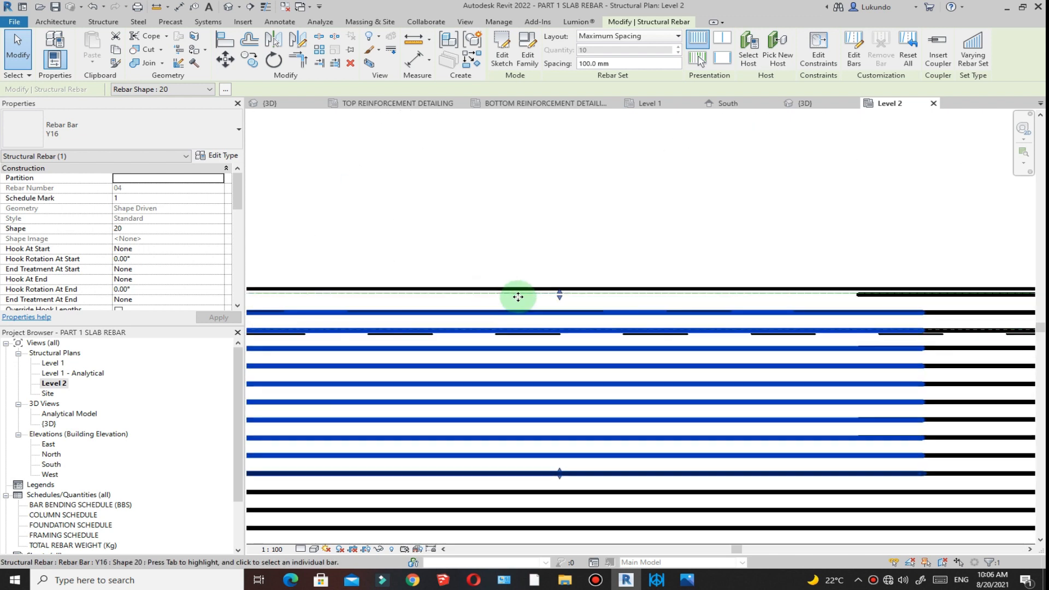
Extend the upper extent of the short Y16 bar set at grids 1-2 to the slab's concrete cover line near grid C.
scroll(612, 303, down, 2)
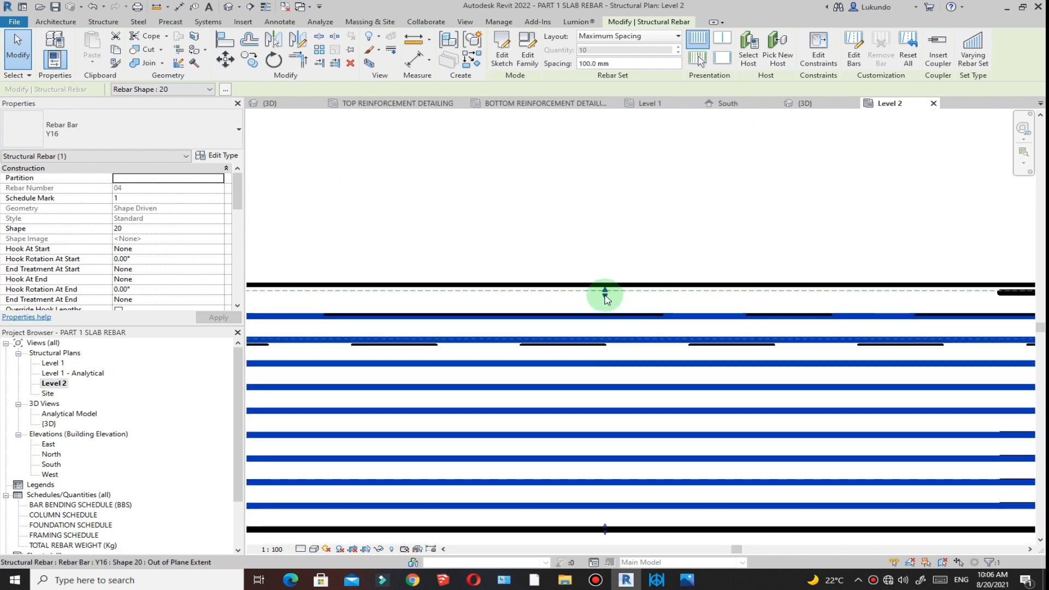
drag(606, 293, 602, 272)
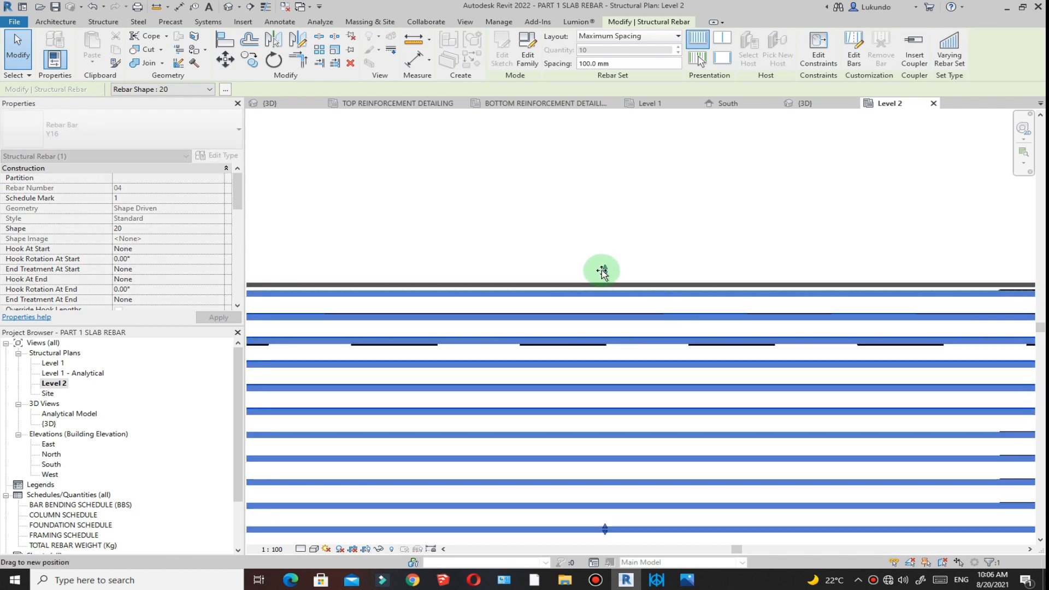
scroll(544, 253, down, 5)
click(656, 217)
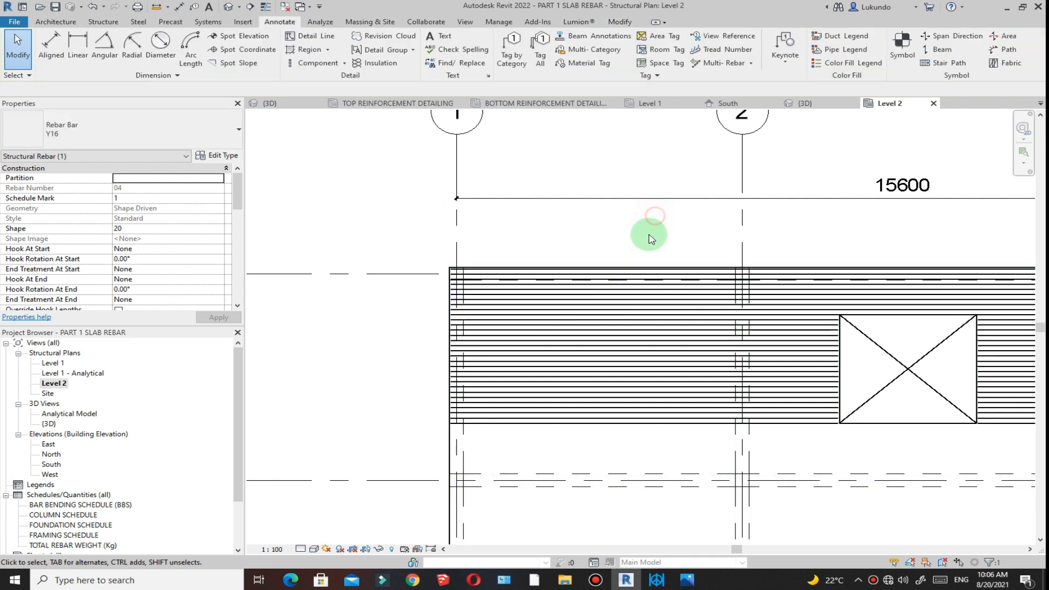
Display the Level 2 plan with thin lines so the overlapping Y16 bar sets near grid C can be distinguished.
scroll(649, 235, up, 2)
scroll(576, 292, down, 3)
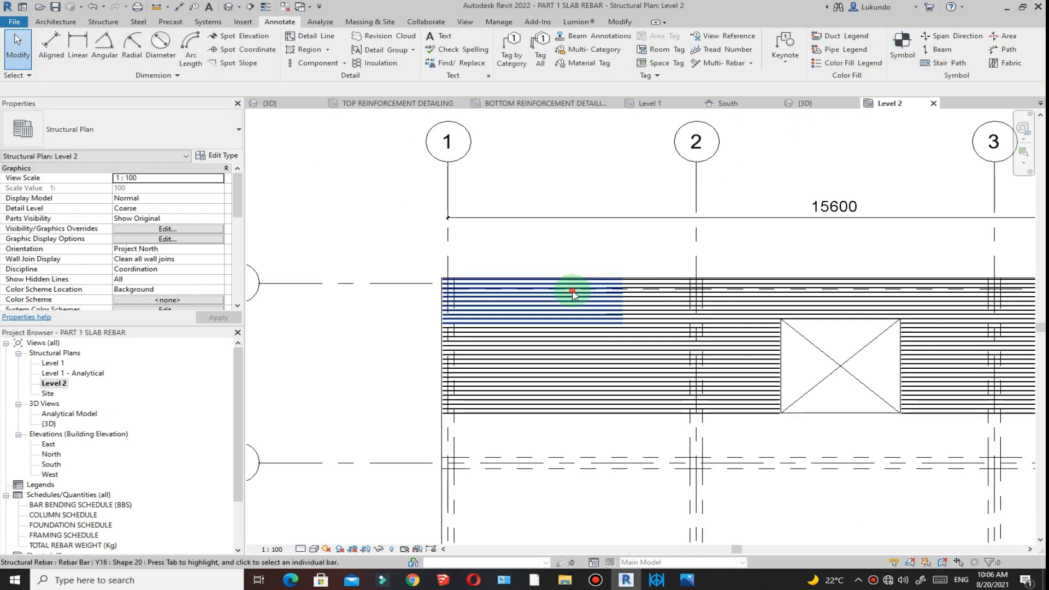
click(650, 304)
scroll(629, 306, up, 2)
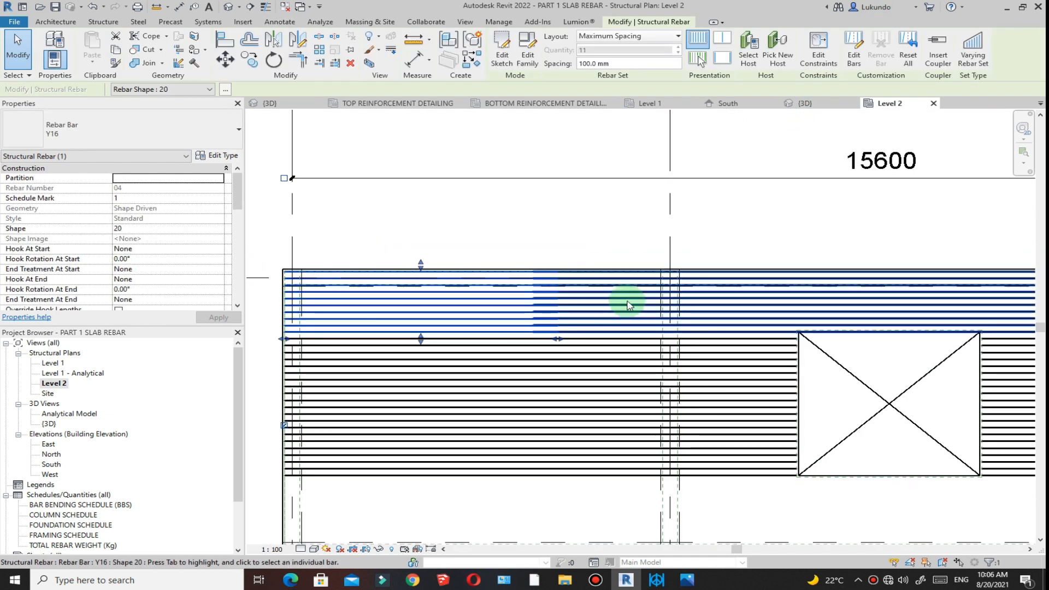
click(267, 6)
click(663, 335)
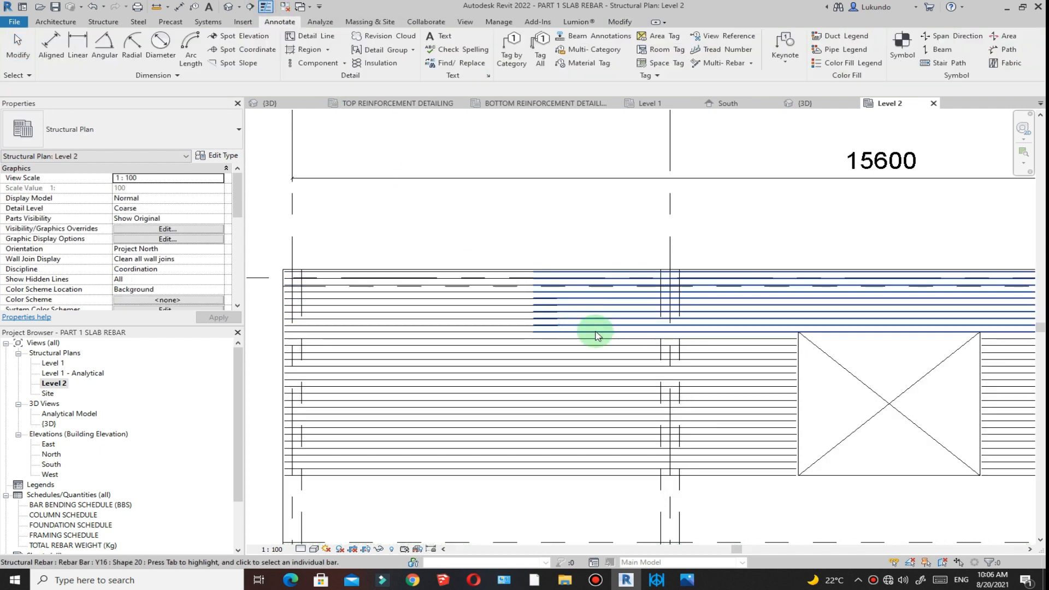
Stretch the short Y16 bars along grid C toward grid 2 to lengthen their lap with the long bar set.
click(556, 332)
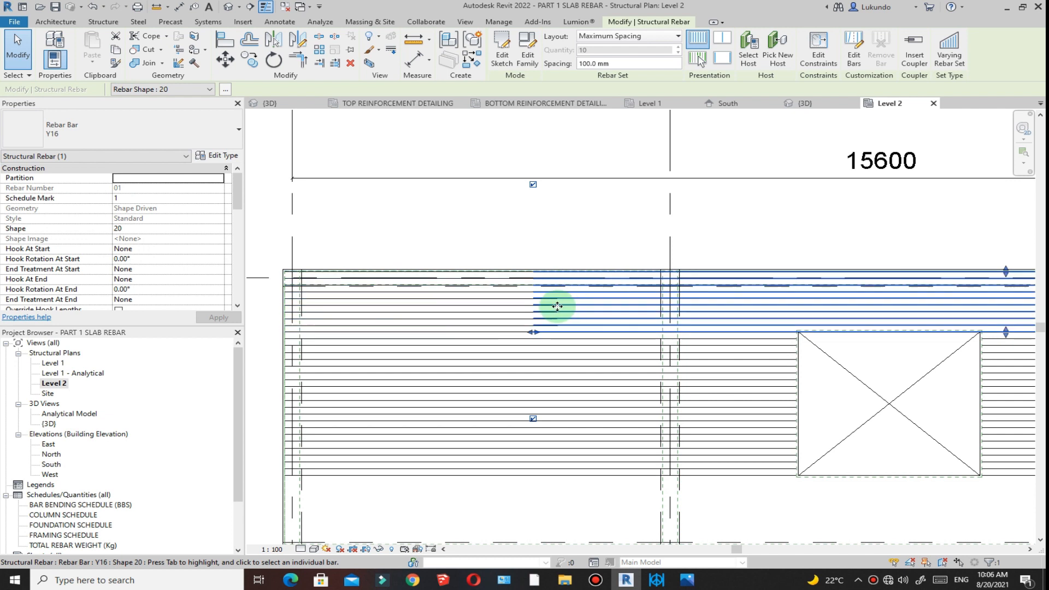
click(556, 335)
drag(562, 341, 592, 337)
scroll(589, 322, up, 1)
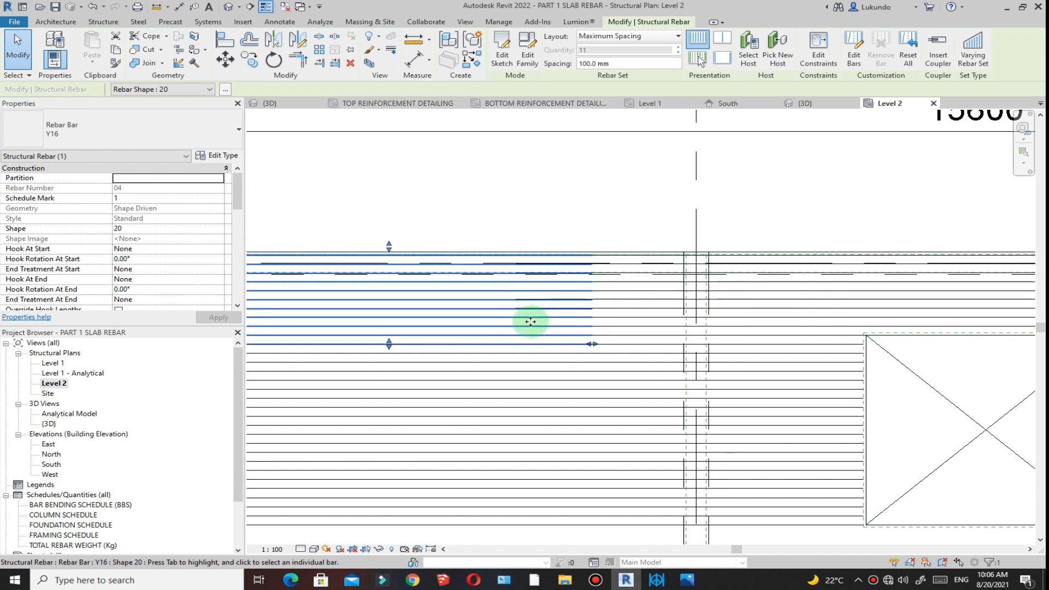
scroll(528, 322, down, 1)
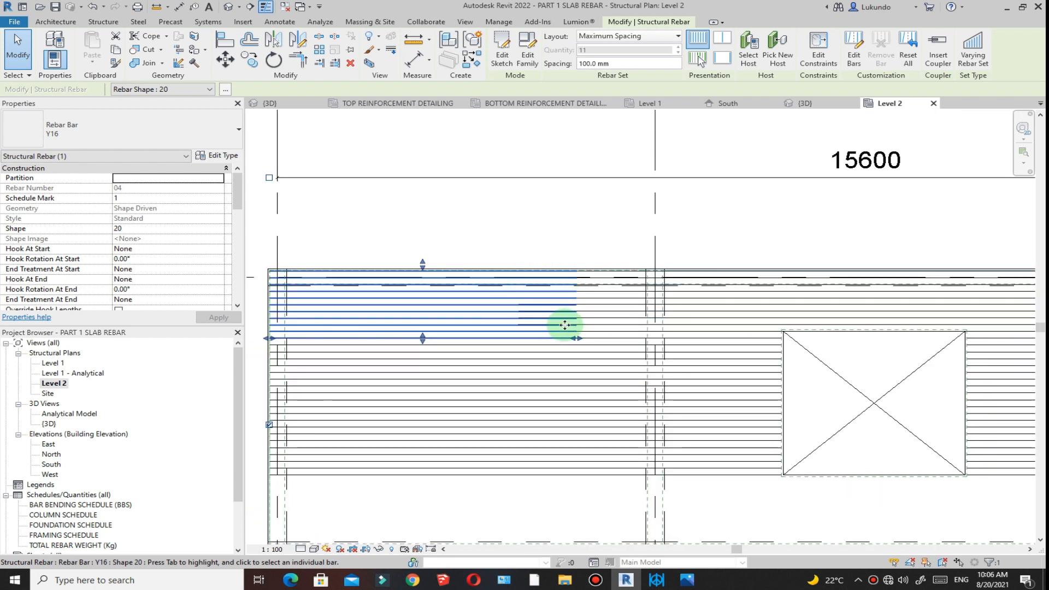
scroll(564, 326, up, 2)
scroll(495, 319, down, 2)
click(526, 223)
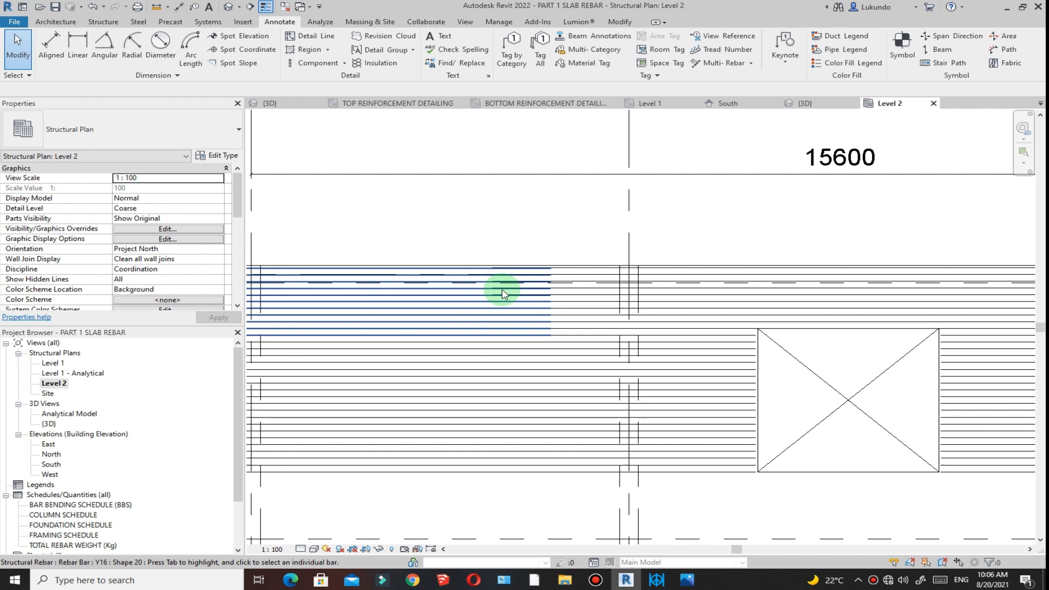
Copy the long Y16 bar set above the slab opening straight down to the strip just above grid B.
scroll(504, 295, down, 2)
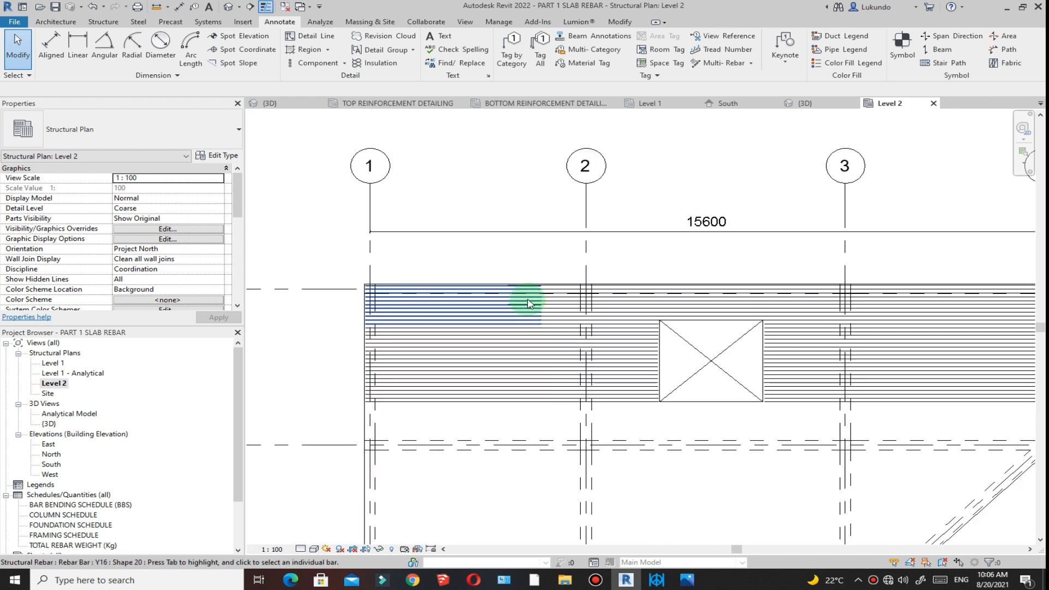
scroll(520, 246, down, 2)
scroll(528, 349, up, 2)
scroll(552, 290, down, 3)
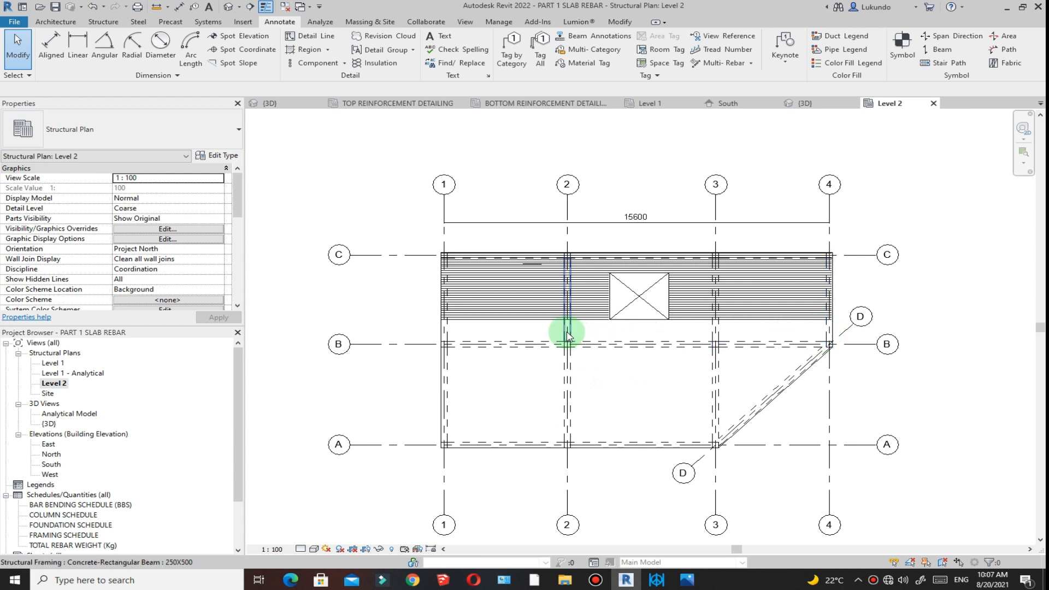
click(613, 265)
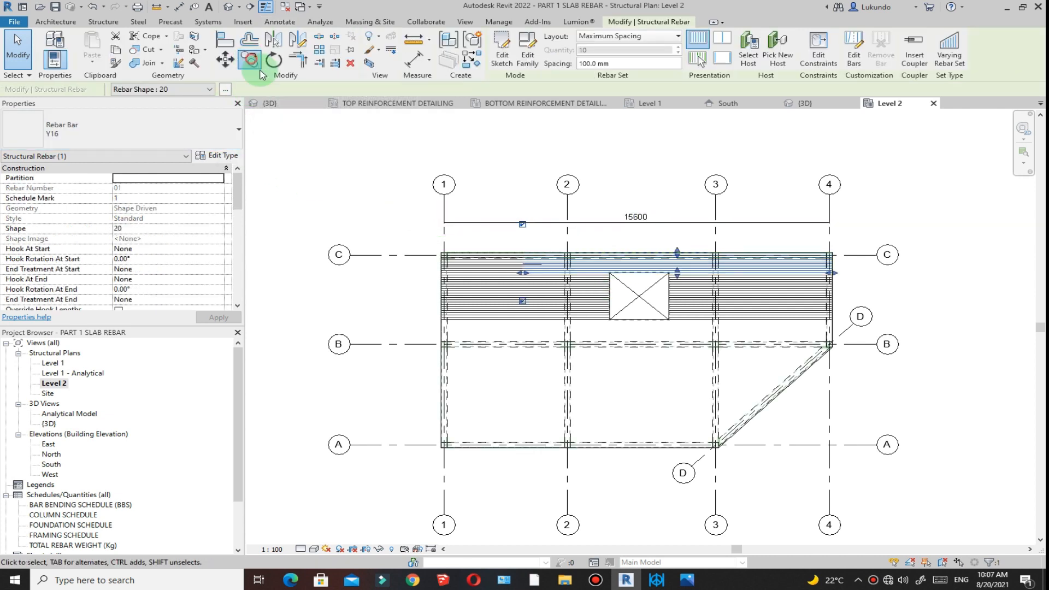
click(250, 59)
scroll(683, 284, up, 2)
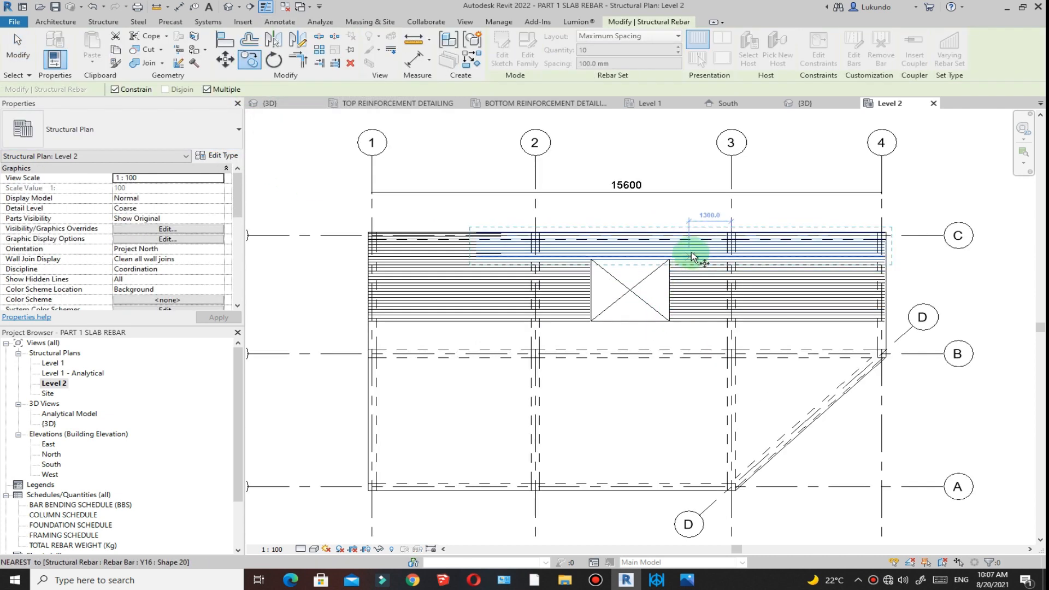
click(693, 346)
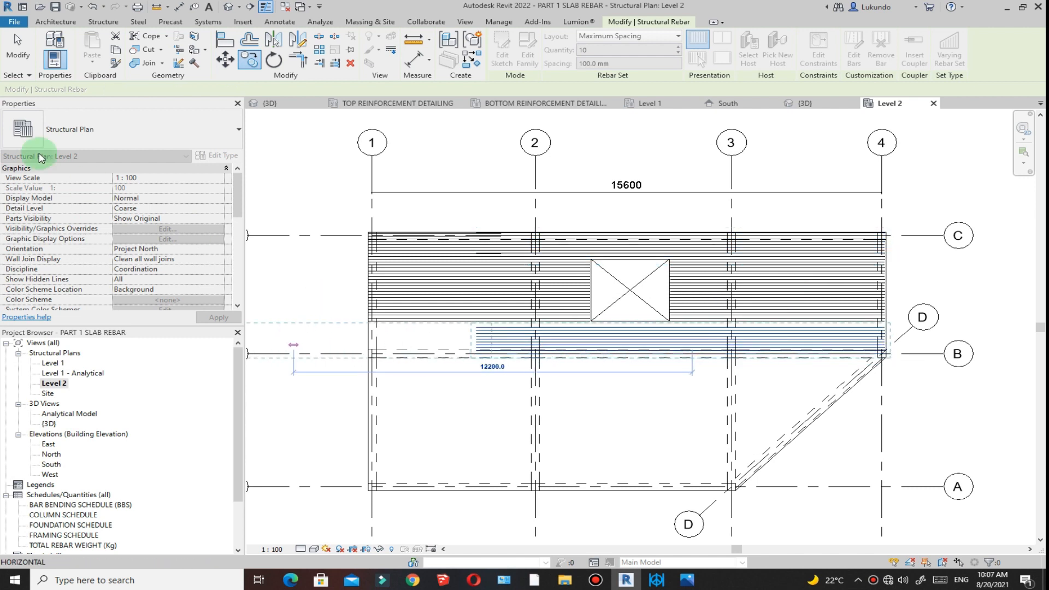
click(18, 43)
Extend the upper extent of the copied long bar set to the lower edge of the slab opening.
scroll(875, 334, up, 4)
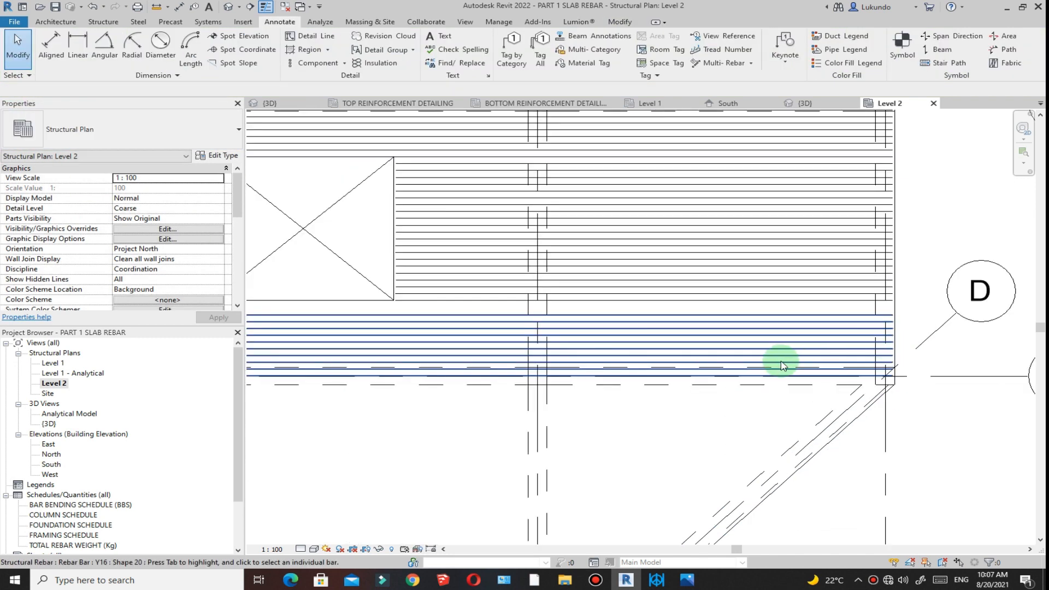
scroll(748, 317, down, 2)
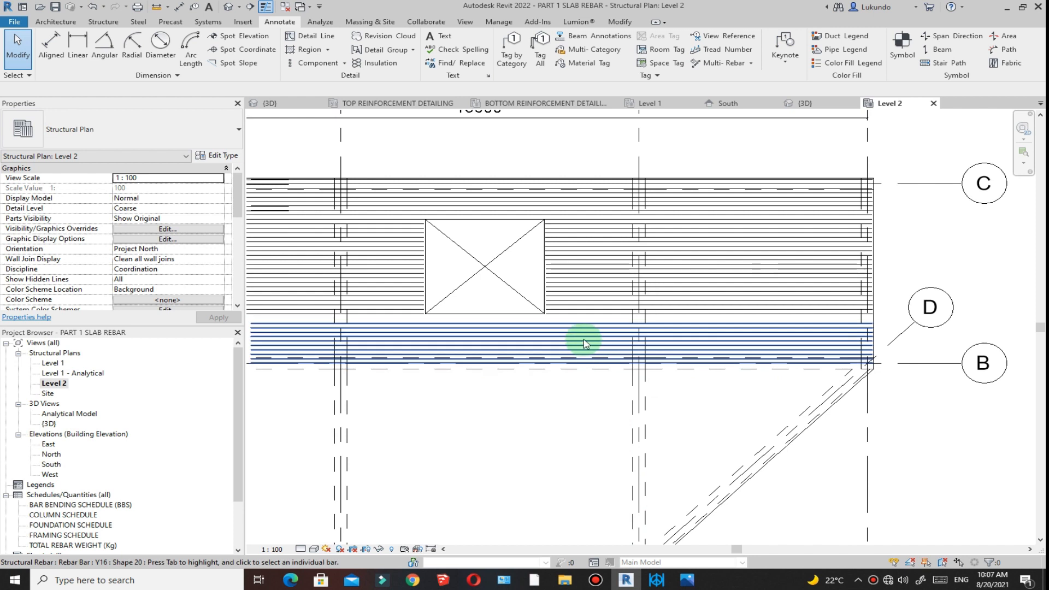
scroll(780, 389, down, 2)
click(604, 363)
scroll(651, 342, up, 5)
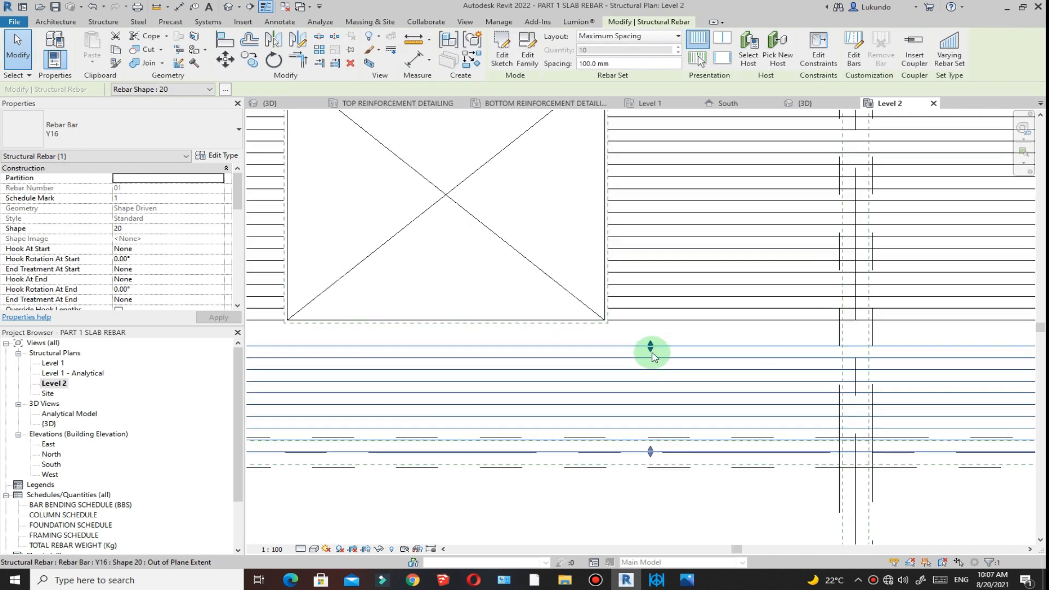
drag(650, 346, 651, 322)
scroll(493, 325, up, 4)
scroll(768, 374, down, 4)
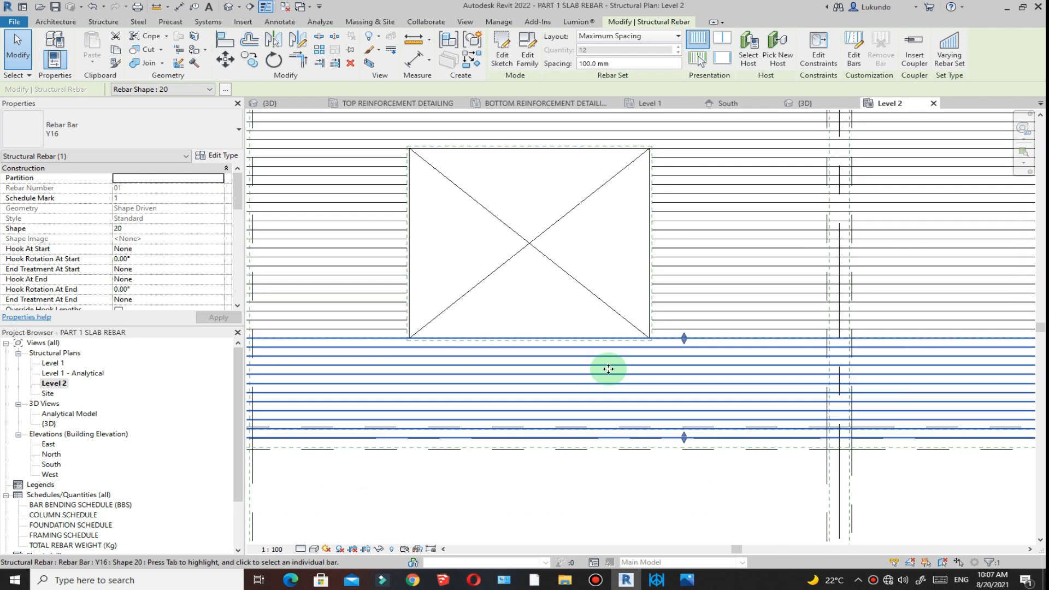
click(622, 290)
Examine the copied long bar set beneath the opening and its ends near the corner of grids 4 and B.
scroll(647, 361, down, 3)
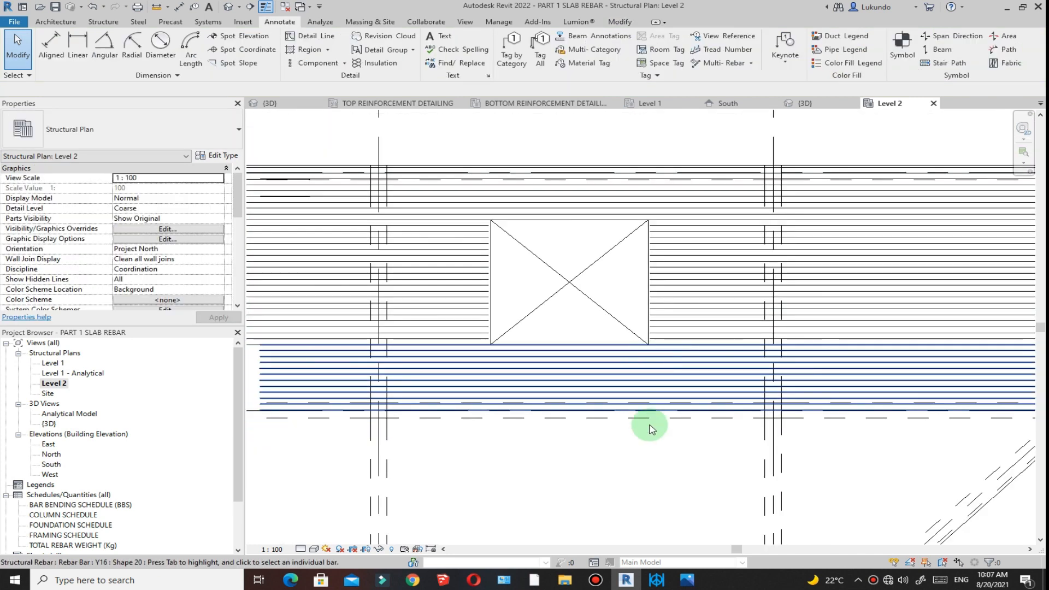
scroll(624, 448, down, 2)
scroll(873, 377, down, 1)
scroll(873, 377, up, 5)
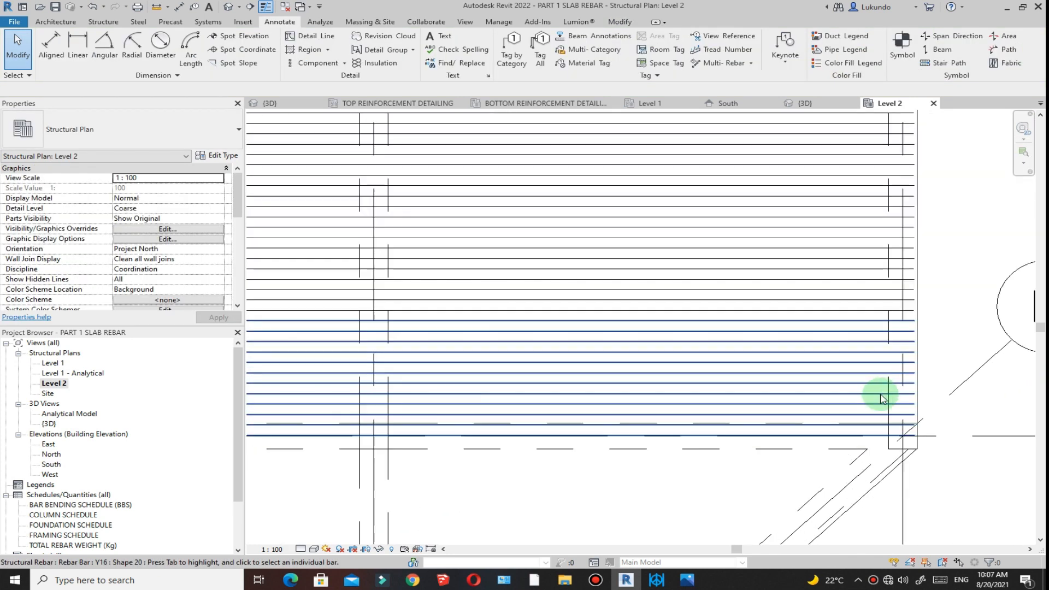
scroll(880, 415, up, 3)
scroll(950, 363, down, 6)
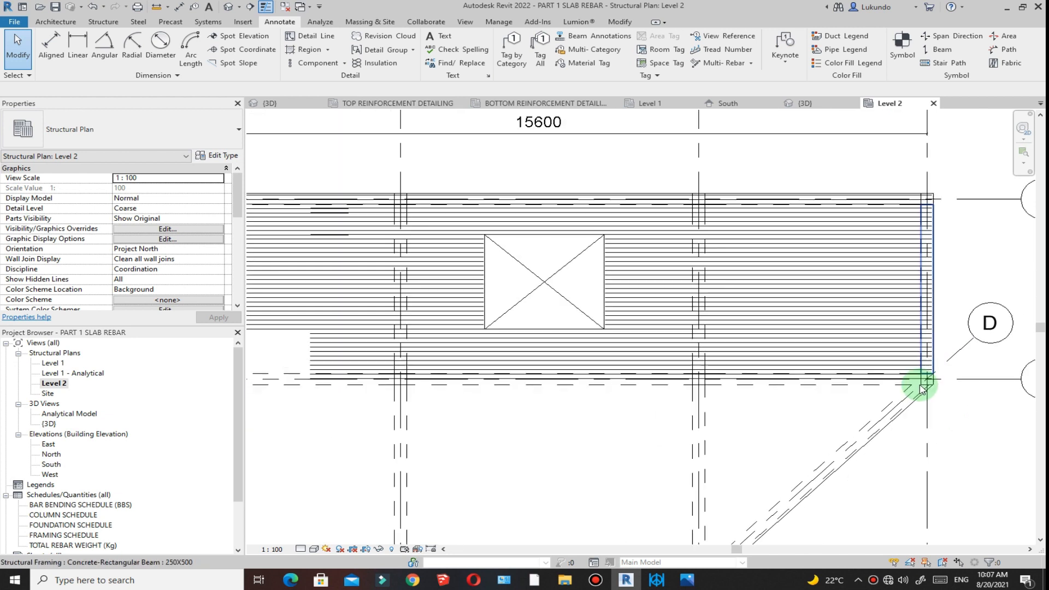
scroll(592, 375, up, 4)
scroll(393, 369, down, 4)
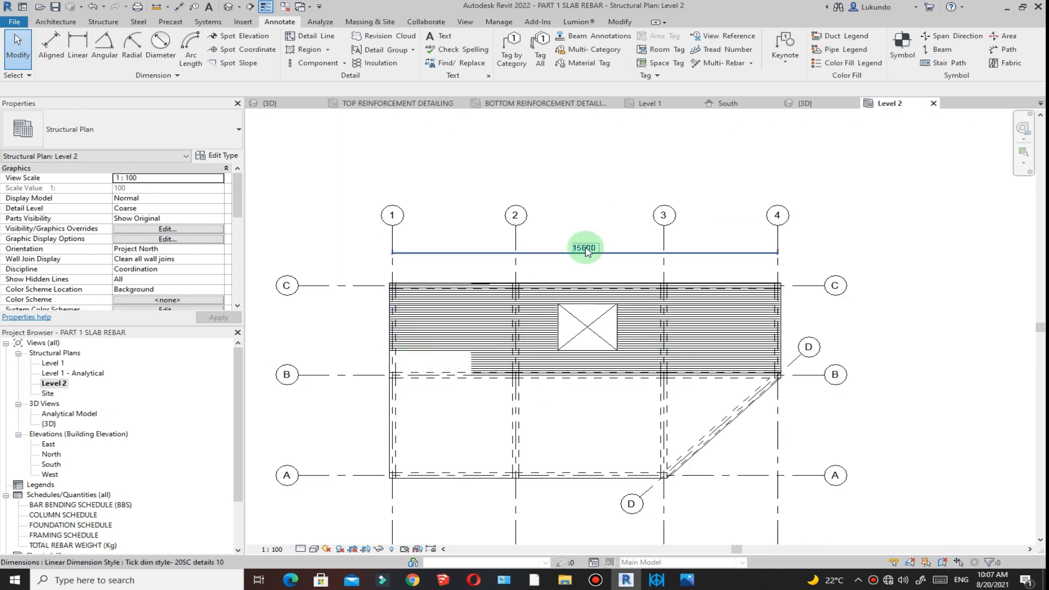
Copy the short Y16 bar set near grids 1 and C straight down to grid B.
scroll(498, 367, up, 2)
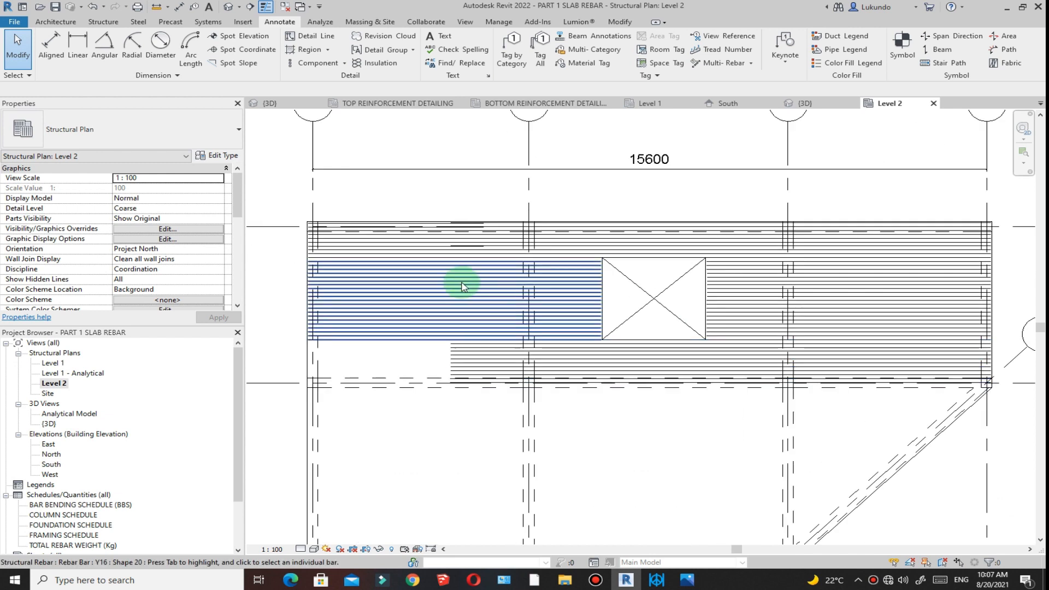
click(434, 267)
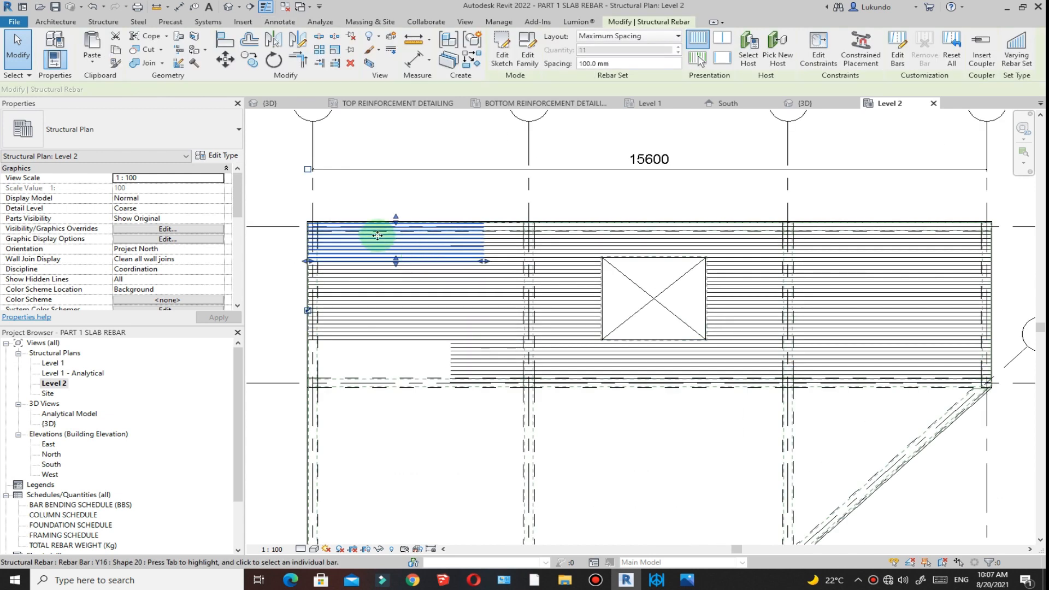
click(249, 59)
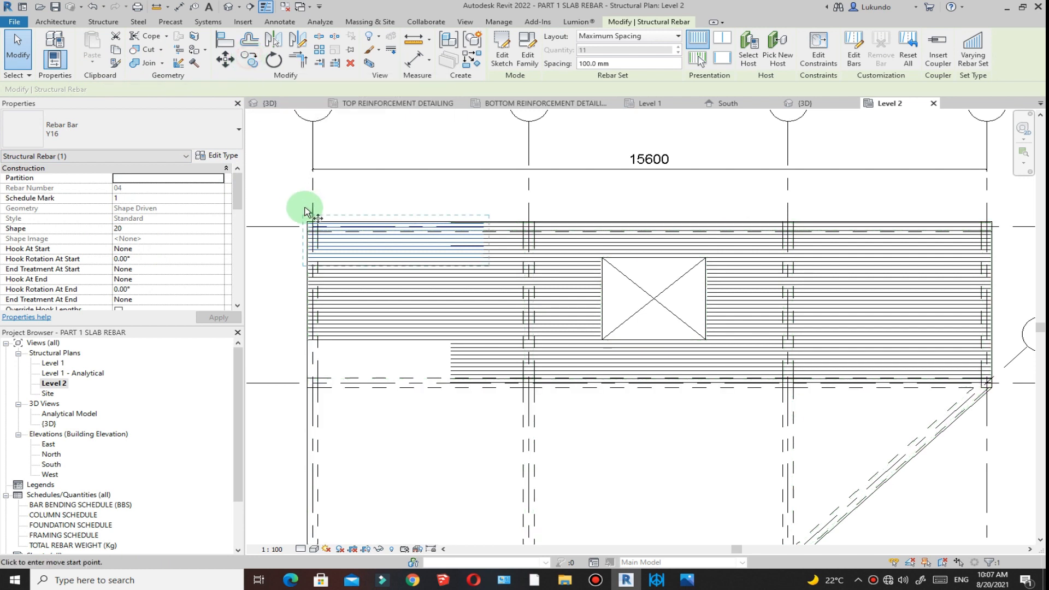
click(307, 215)
click(408, 255)
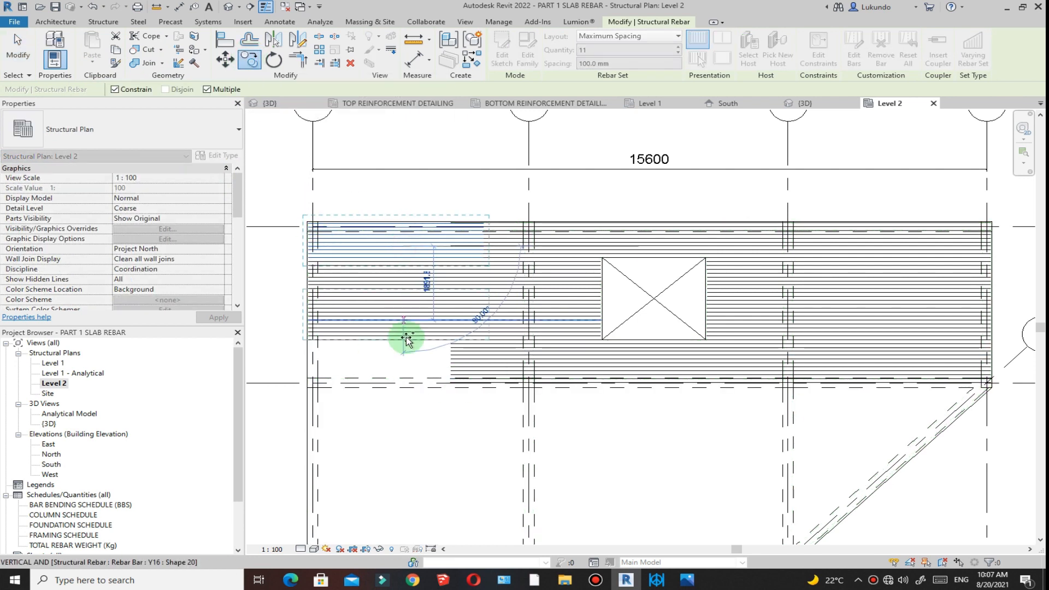
click(405, 387)
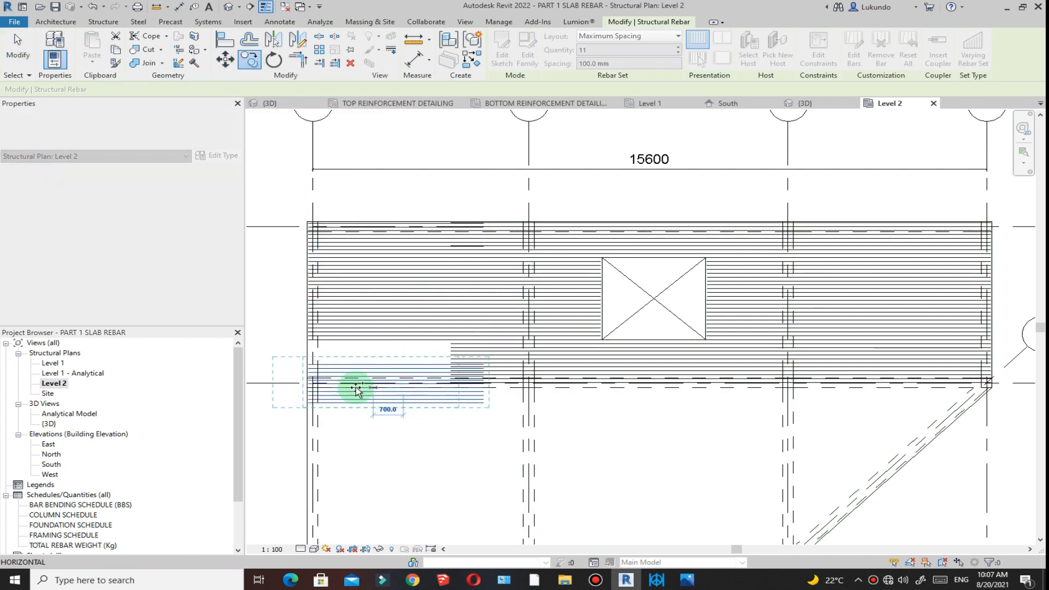
key(Escape)
Extend the copied short bar set up to the bars beside the opening and exclude the end bar at its lower extent.
scroll(437, 410, up, 4)
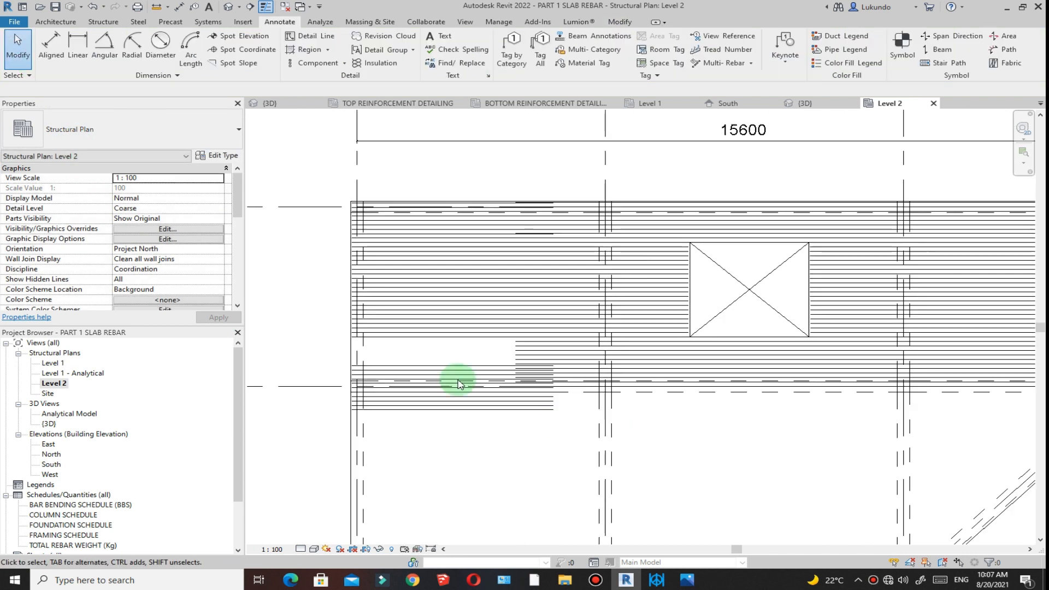
click(490, 389)
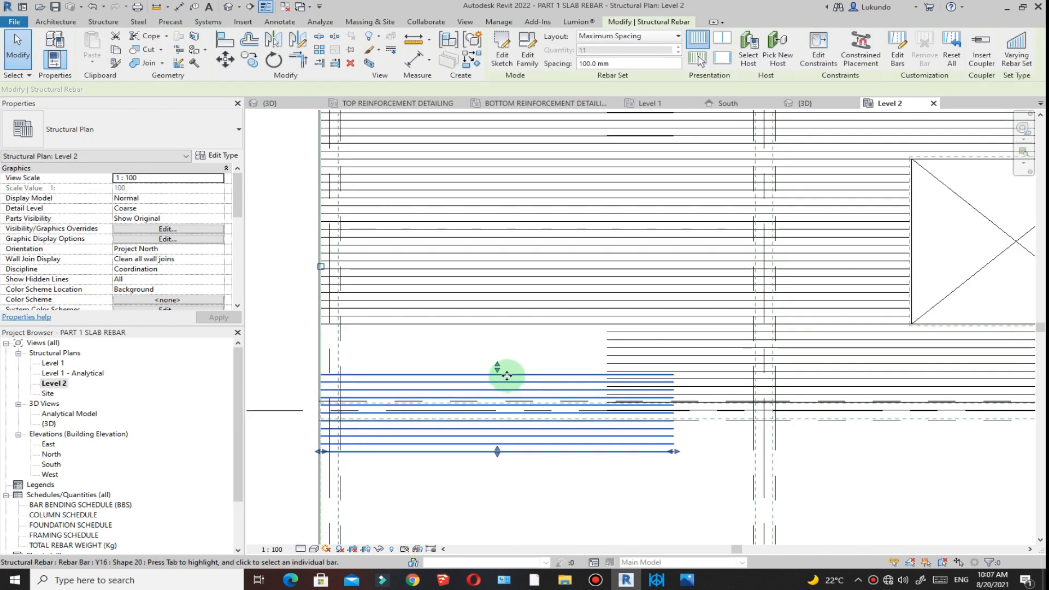
drag(497, 363, 496, 323)
scroll(487, 340, down, 3)
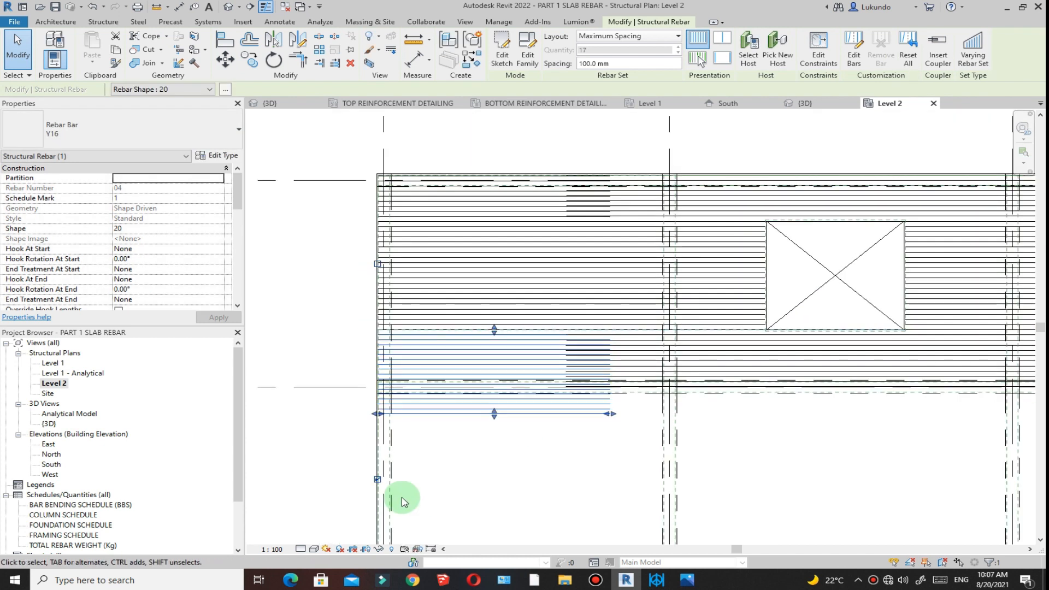
click(378, 479)
scroll(492, 336, up, 4)
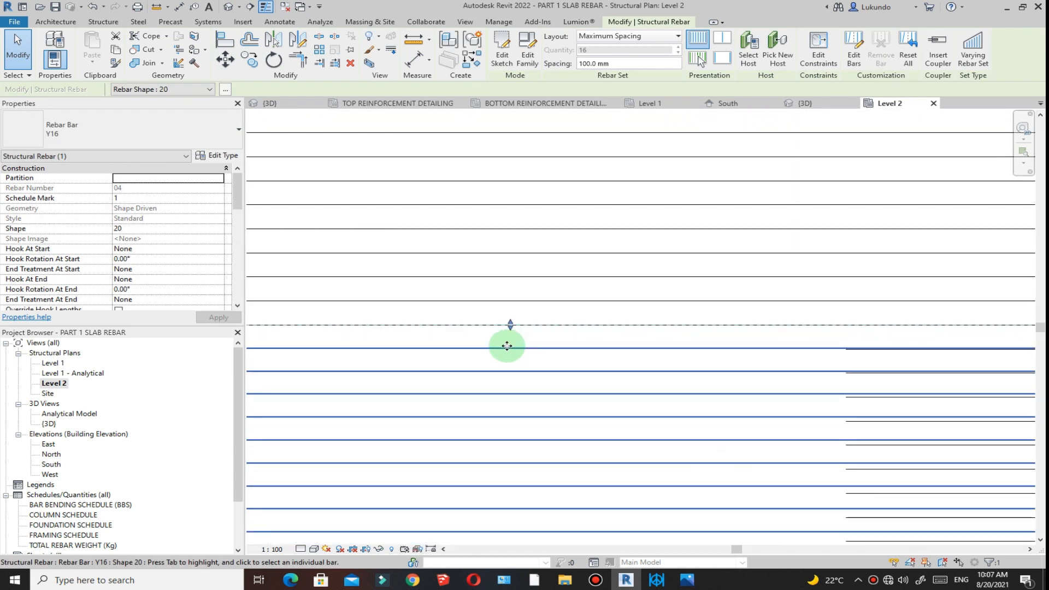
key(Escape)
scroll(492, 325, down, 5)
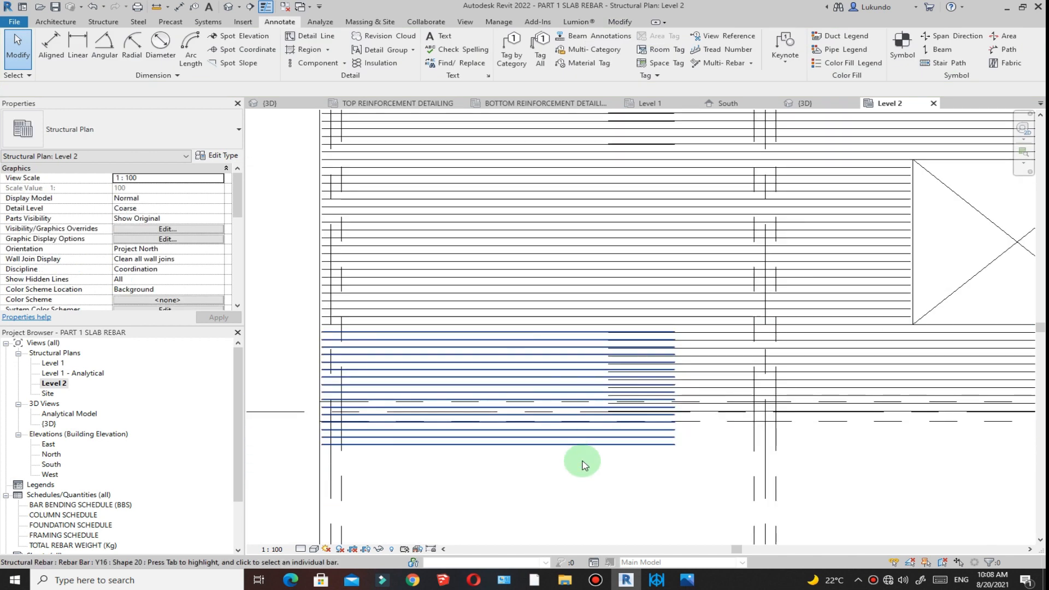
Pull the lower extent of the copied short bar set up to the lower edge of the beam on grid B.
click(507, 455)
drag(497, 454, 497, 426)
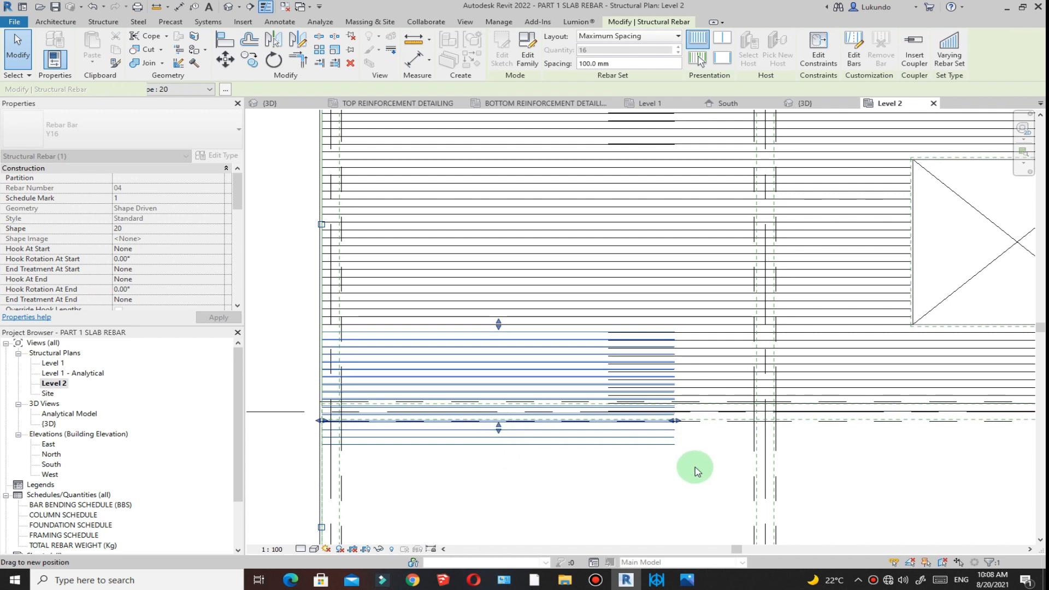
key(Escape)
scroll(481, 364, down, 5)
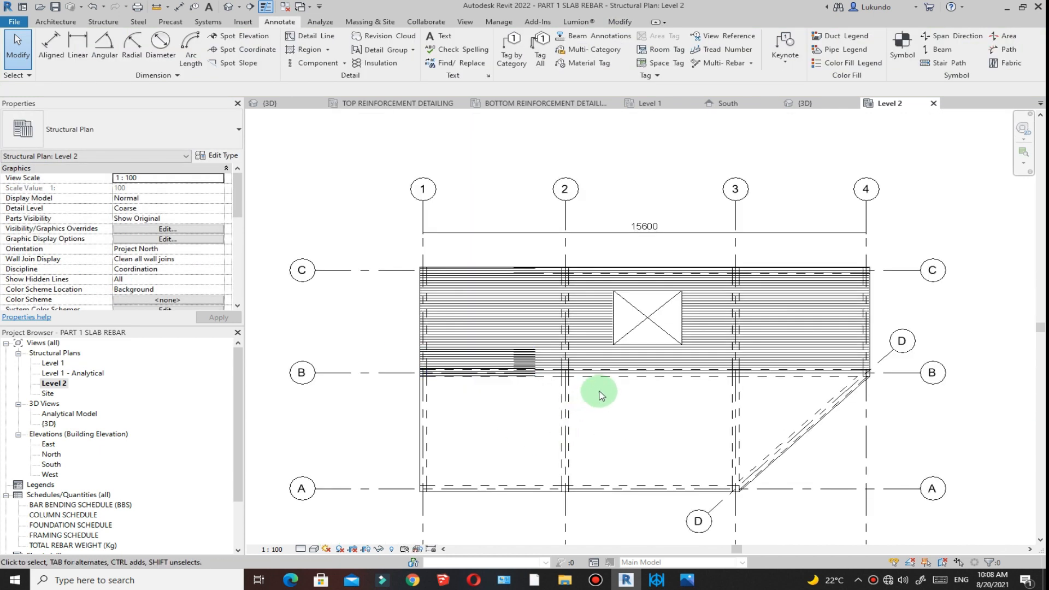
Examine the finished bar sets between grids B and C and the bay without reinforcement between grids A and B.
scroll(553, 392, down, 3)
scroll(551, 384, down, 3)
scroll(678, 306, up, 3)
scroll(655, 295, down, 3)
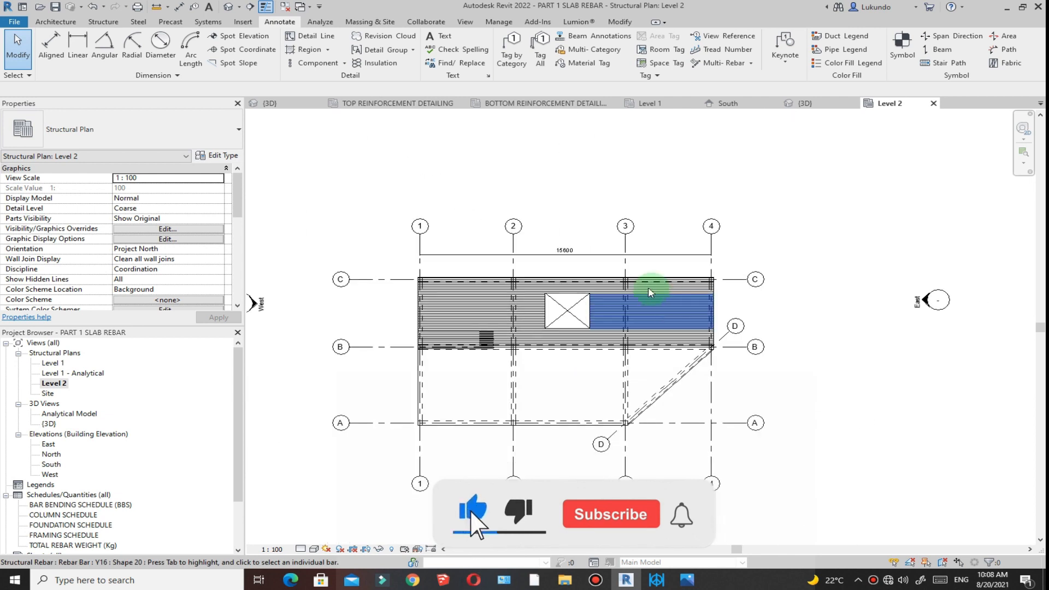
scroll(613, 283, up, 2)
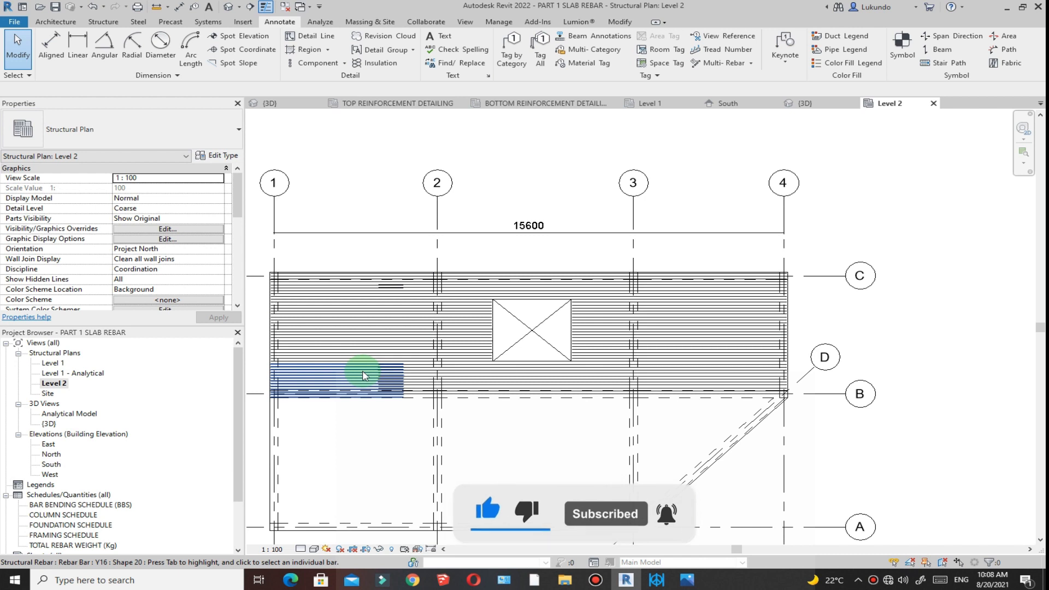
scroll(627, 439, up, 2)
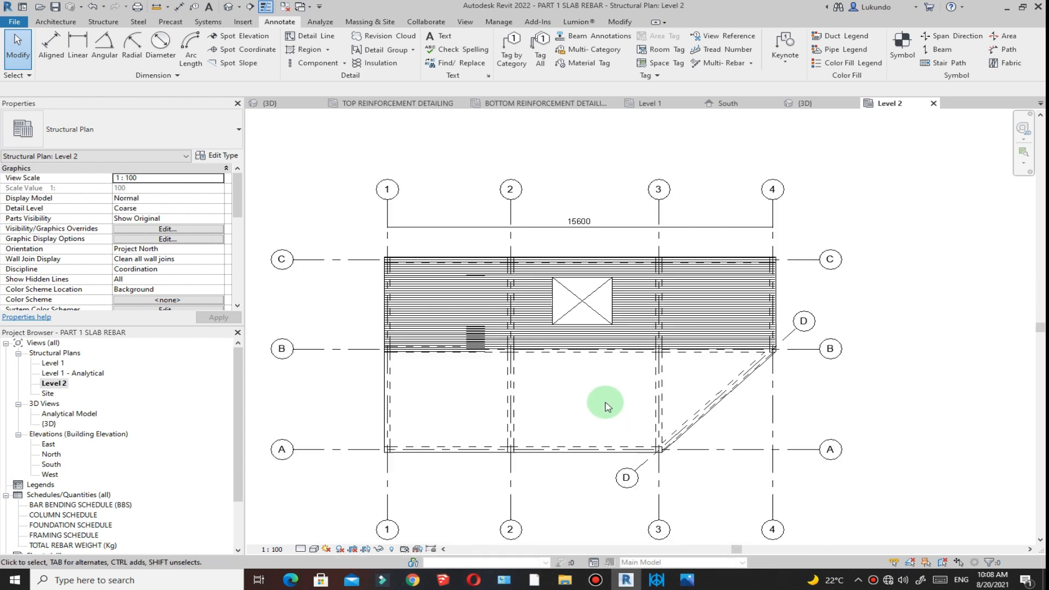
scroll(647, 394, down, 1)
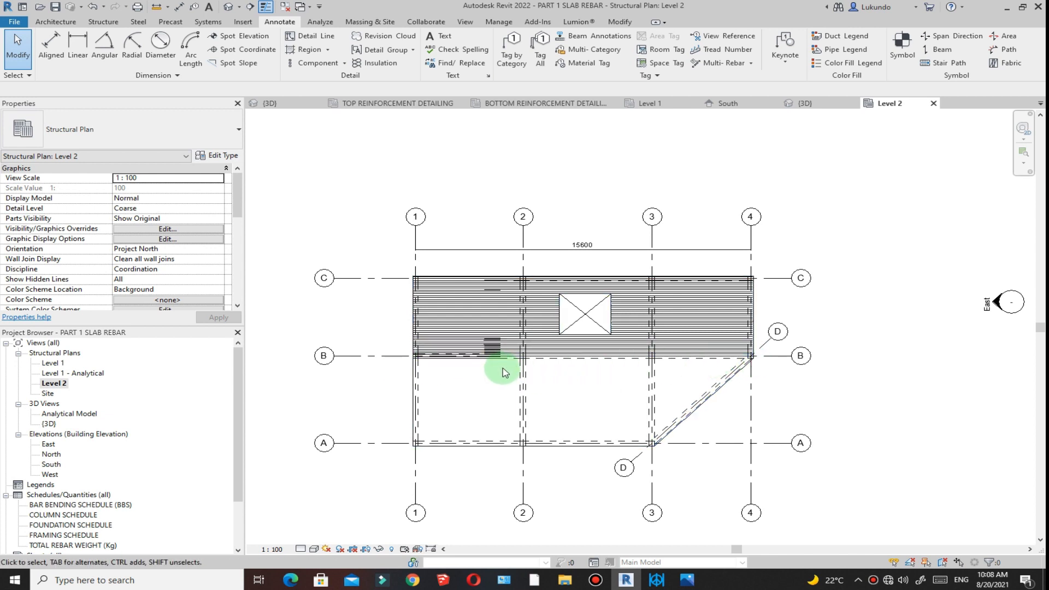
scroll(568, 385, up, 3)
scroll(565, 352, down, 1)
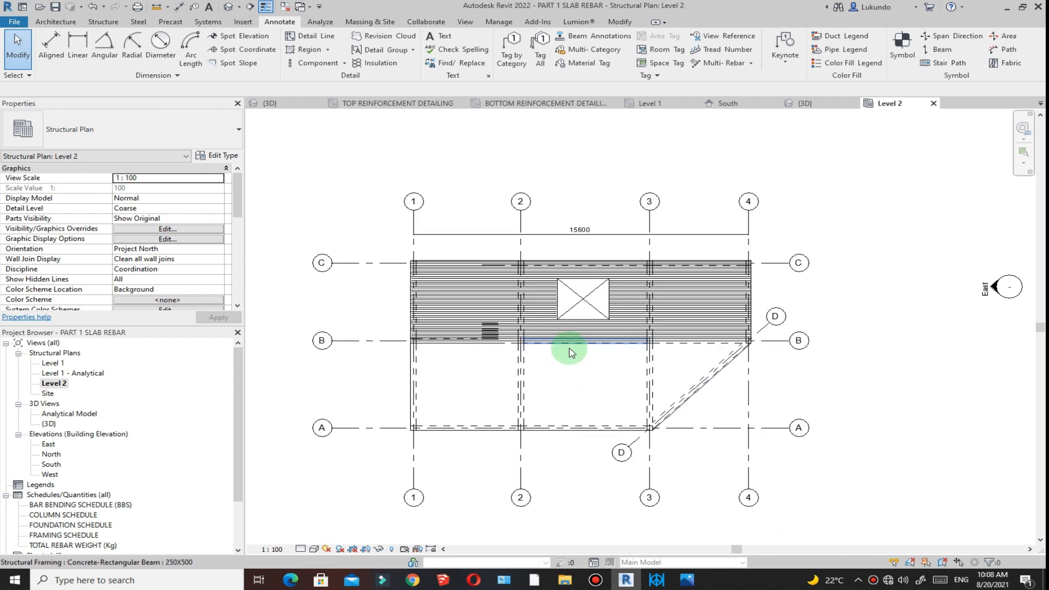
scroll(563, 398, up, 1)
scroll(563, 398, down, 2)
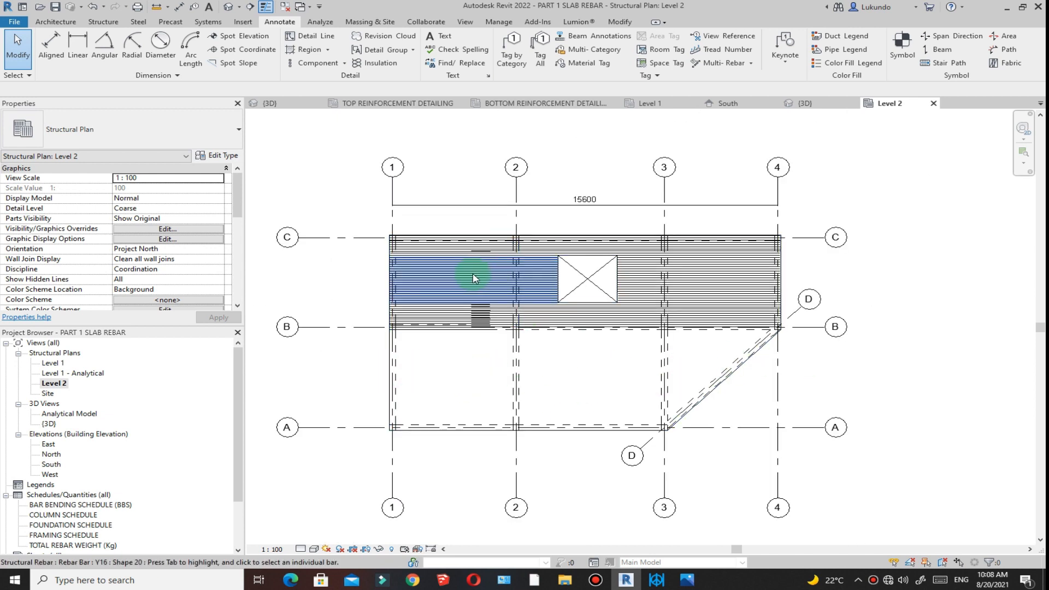
Place a straight Y16 shape 20 bar set at 100 mm maximum spacing in the floor between grids A and B.
click(712, 397)
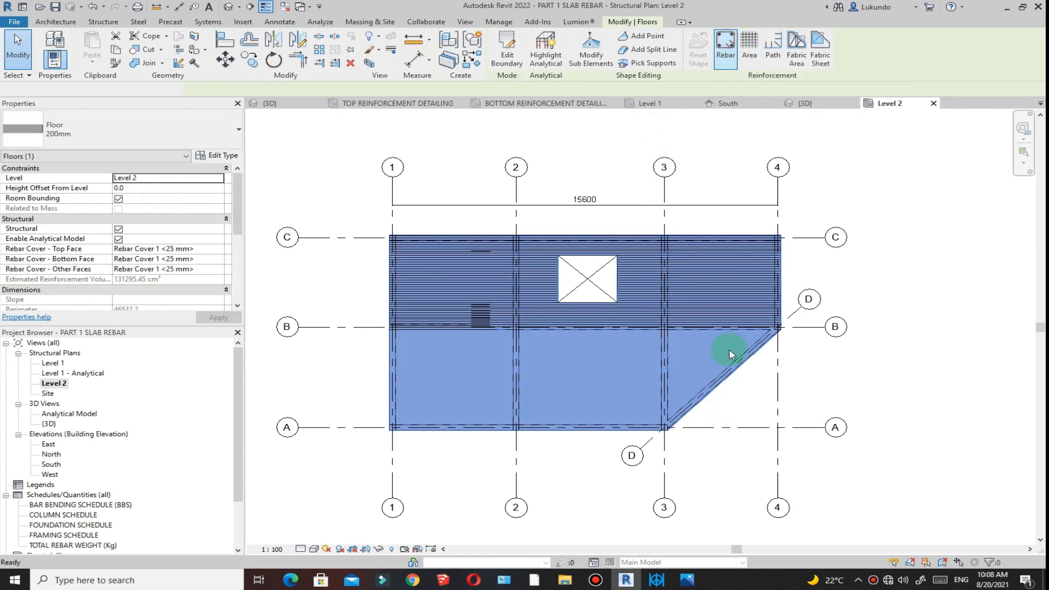
key(r)
key(b)
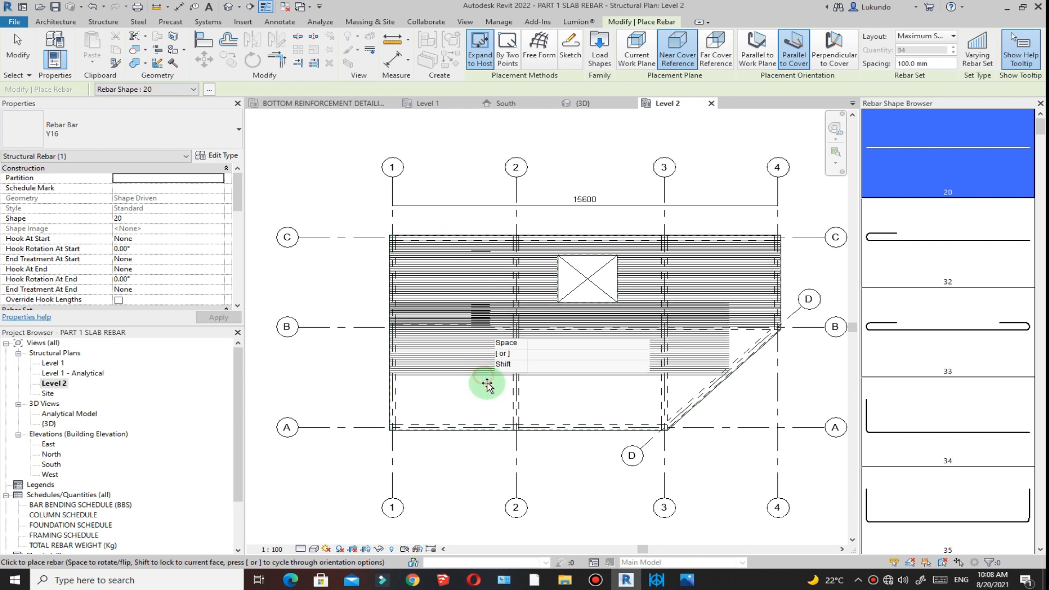
click(482, 383)
click(17, 48)
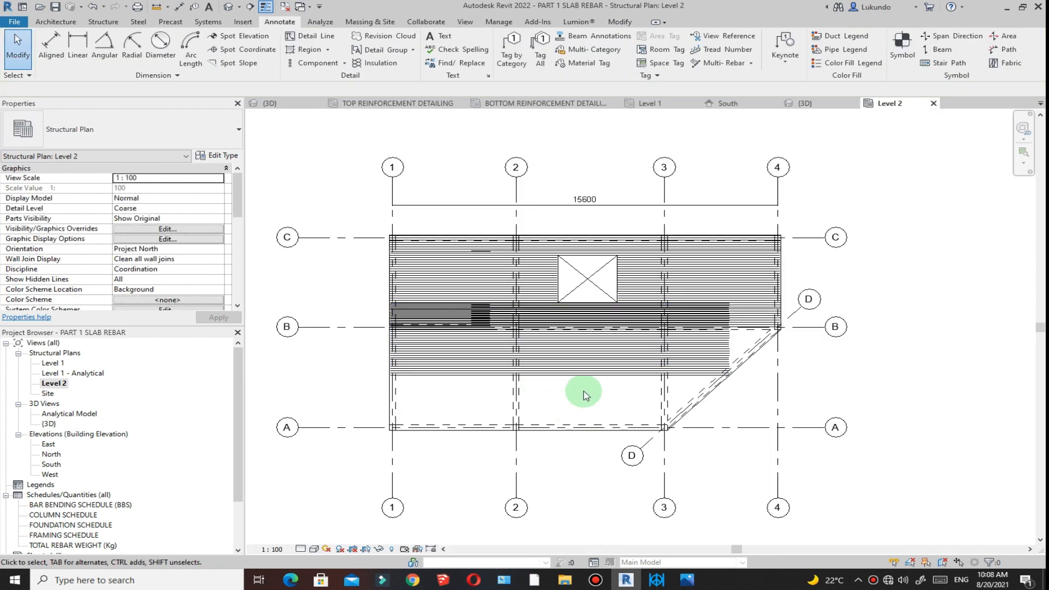
Extend the lower extent of the new Y16 bar set down to the slab edge along grid A.
click(588, 410)
drag(561, 378, 581, 433)
scroll(569, 426, up, 5)
scroll(582, 438, down, 4)
scroll(594, 473, down, 3)
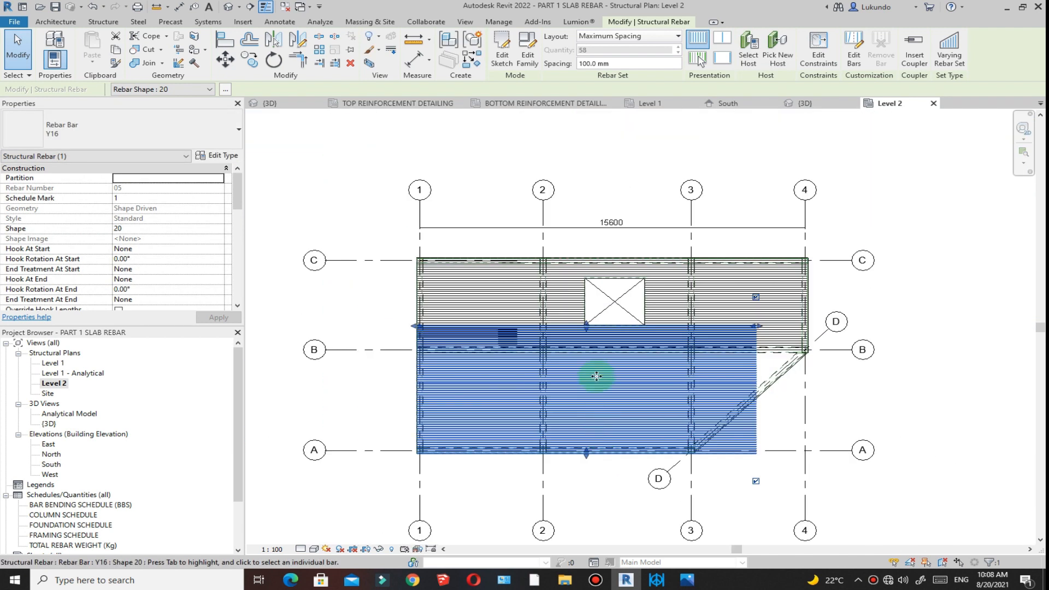
Pull the upper extent of the new bar set down clear of the beam on grid B and turn off thin lines.
drag(587, 328, 592, 357)
scroll(602, 366, up, 4)
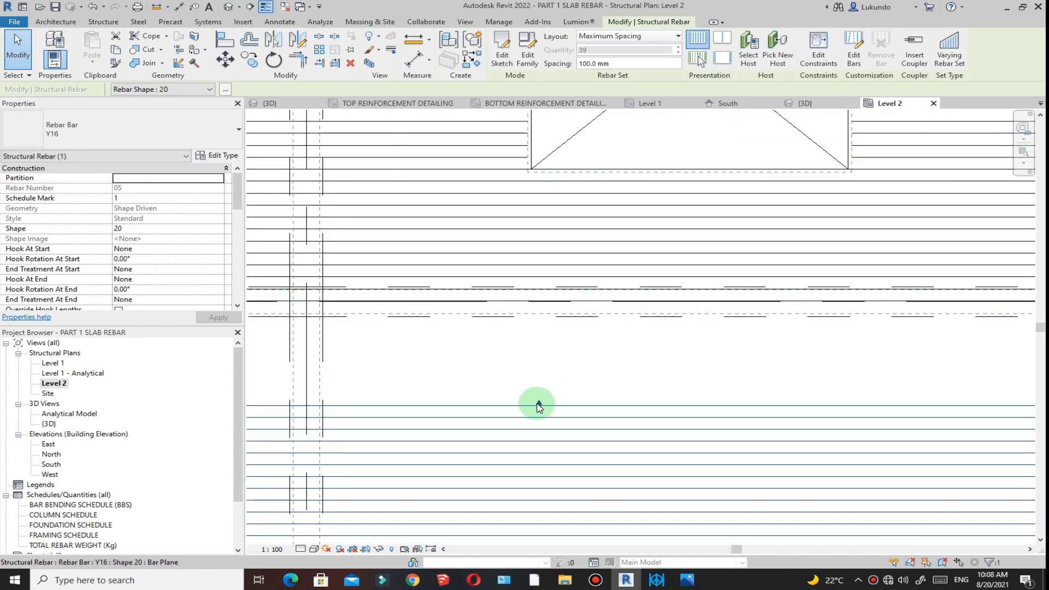
scroll(591, 350, down, 1)
click(267, 7)
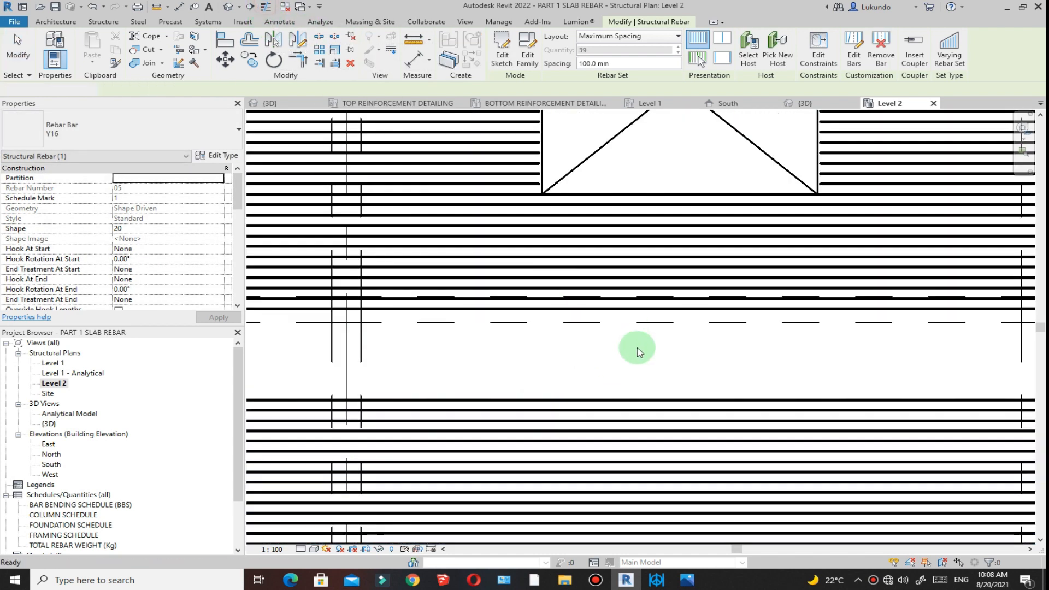
click(560, 305)
scroll(611, 423, down, 1)
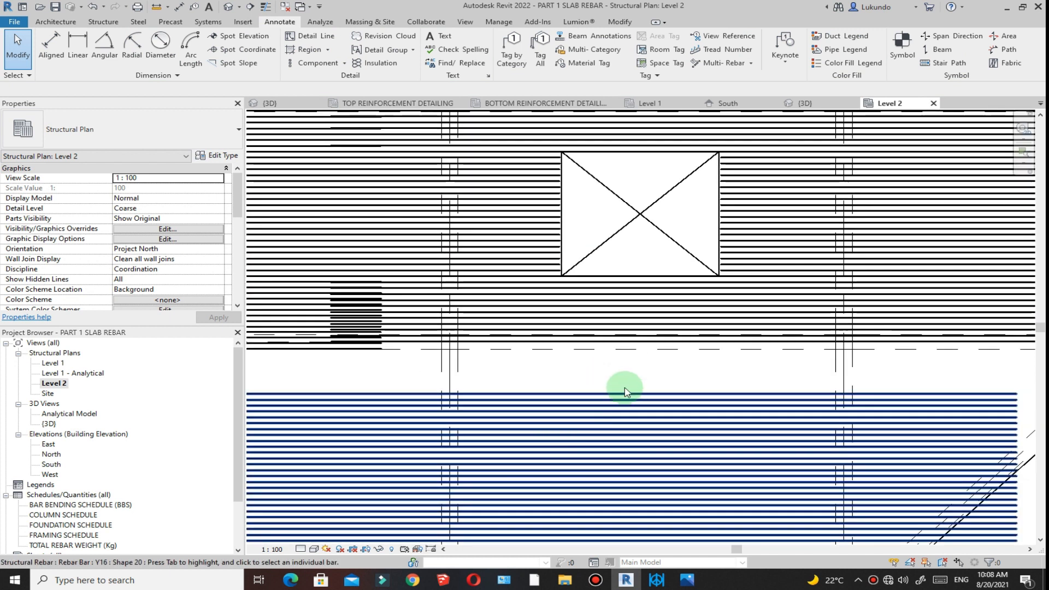
scroll(612, 424, down, 1)
scroll(615, 423, down, 1)
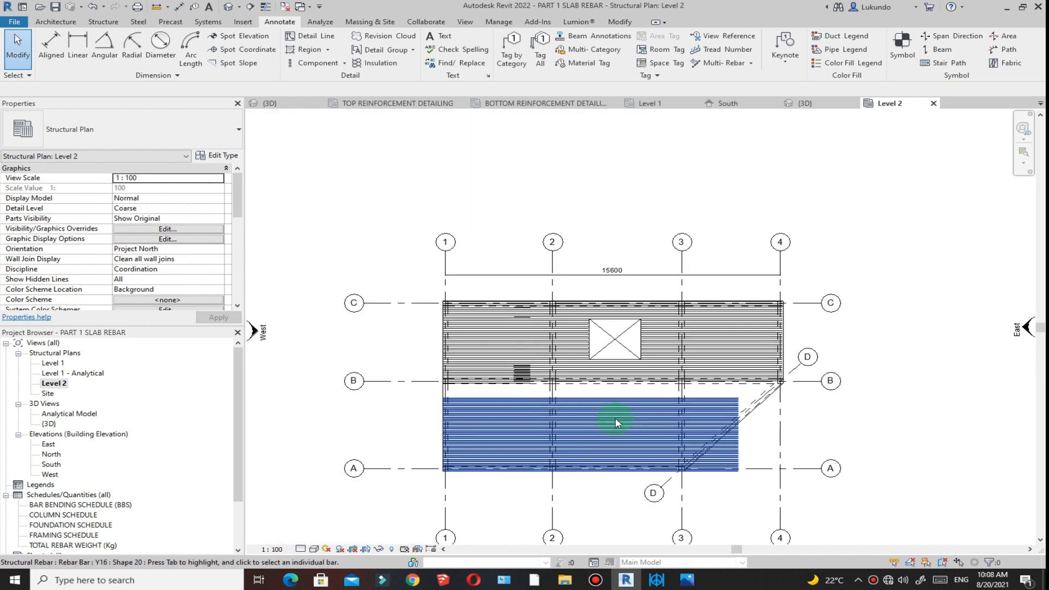
Bring the upper extent of the new bar set back up to the beam on grid B and exclude its first bar.
click(691, 422)
scroll(597, 408, up, 3)
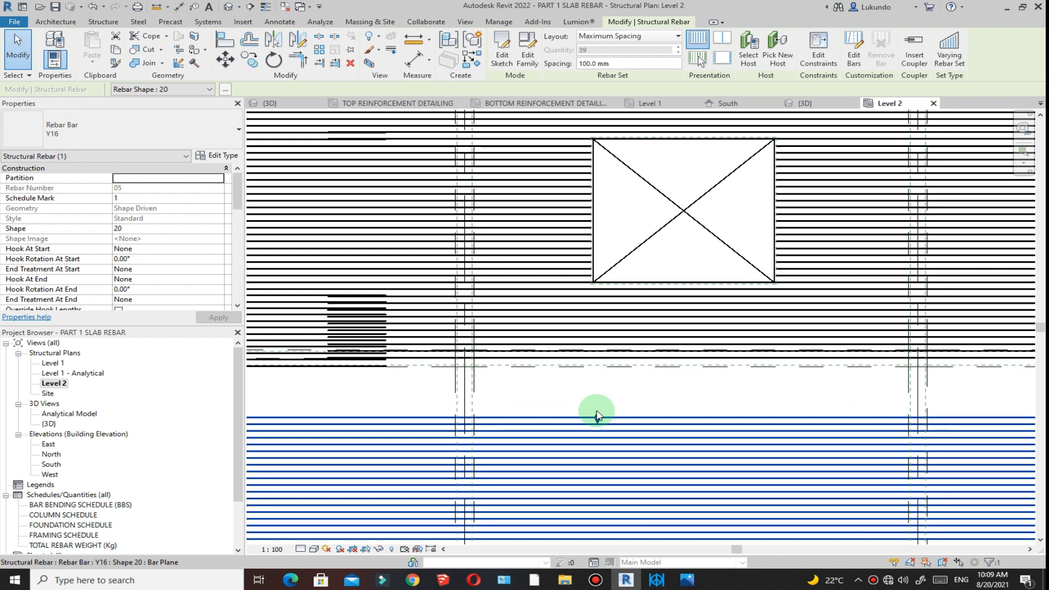
drag(596, 418, 604, 368)
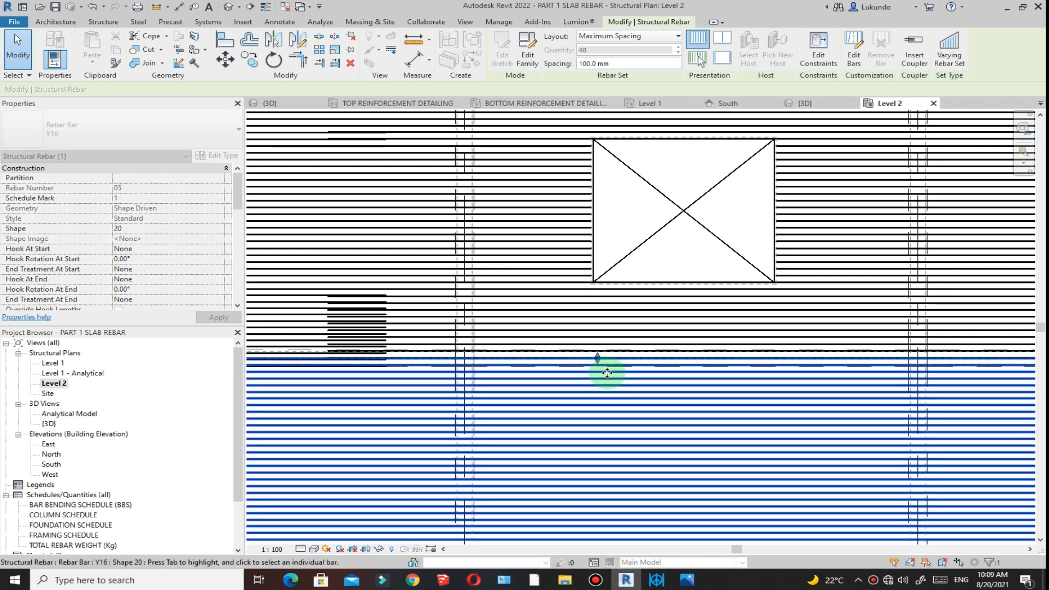
scroll(606, 377, down, 3)
scroll(701, 357, up, 3)
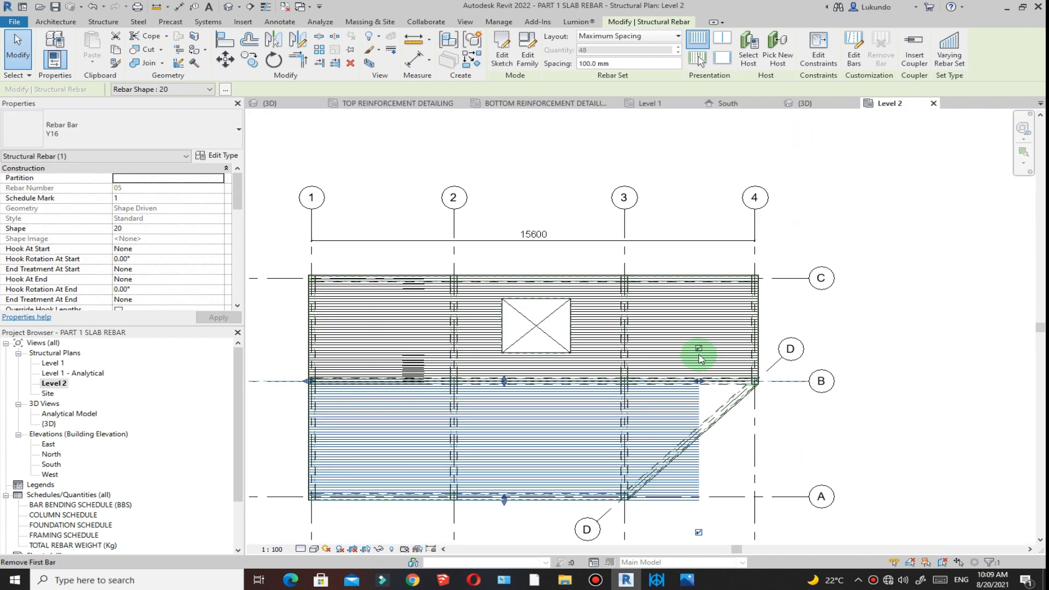
scroll(685, 396, down, 4)
click(860, 432)
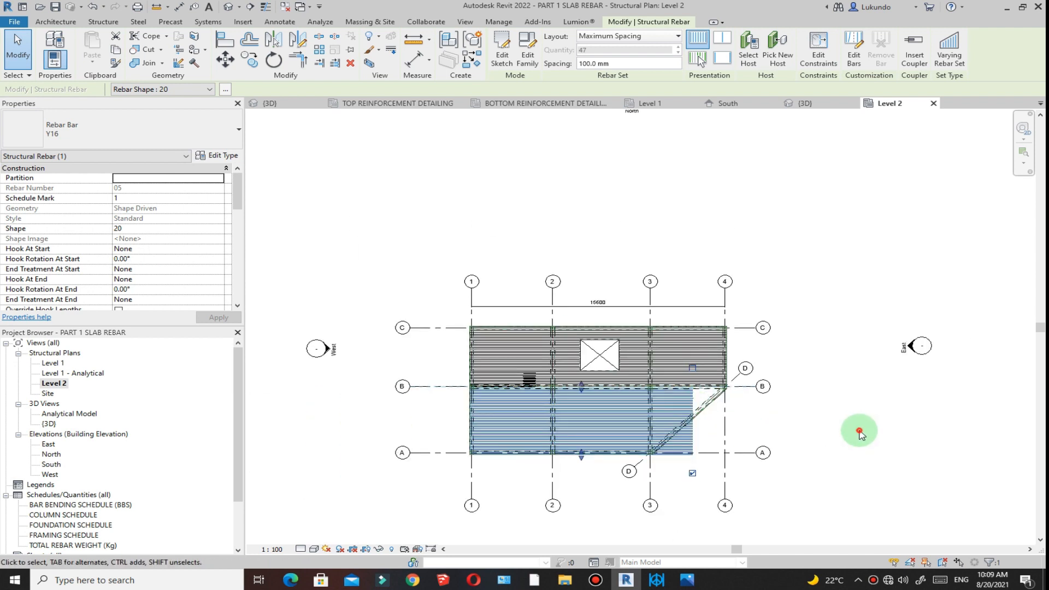
Try to make the bar set between grids A and B a varying rebar set along the slanted slab edge.
scroll(786, 446, up, 4)
scroll(663, 365, up, 1)
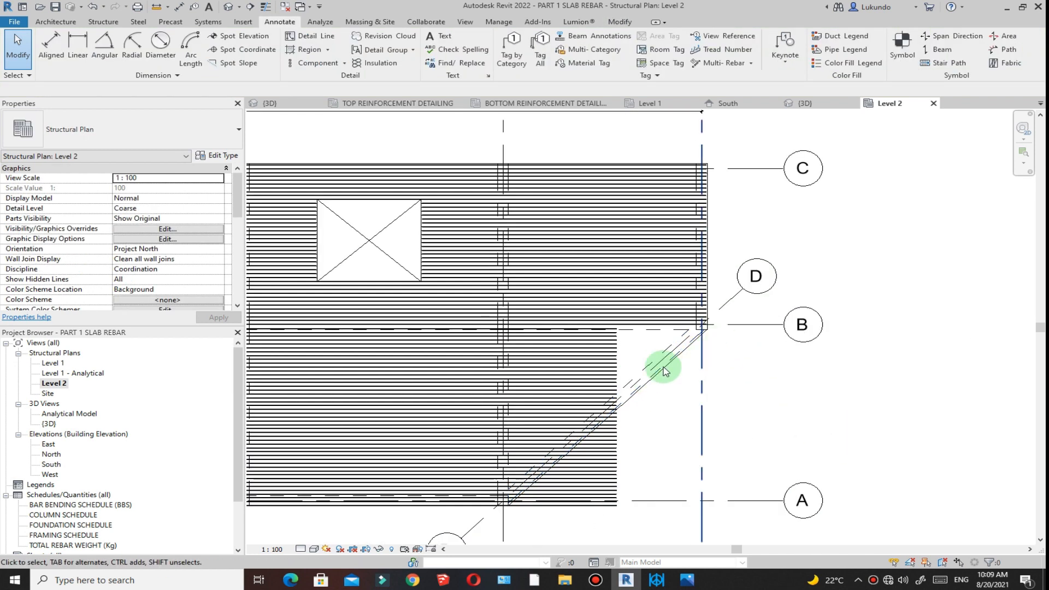
scroll(711, 366, down, 2)
scroll(730, 372, up, 1)
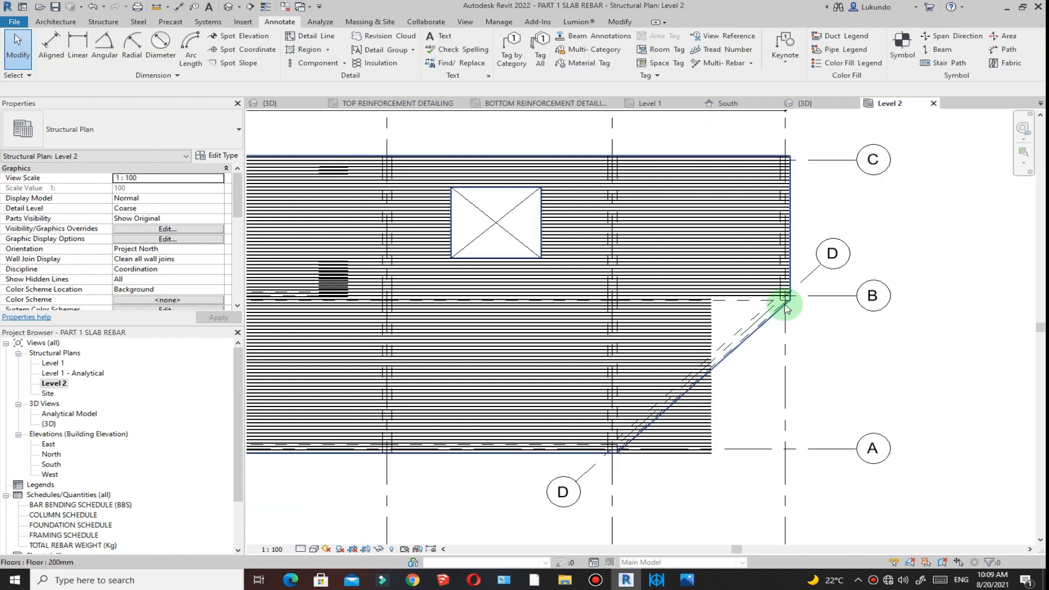
scroll(585, 350, up, 3)
scroll(585, 350, down, 2)
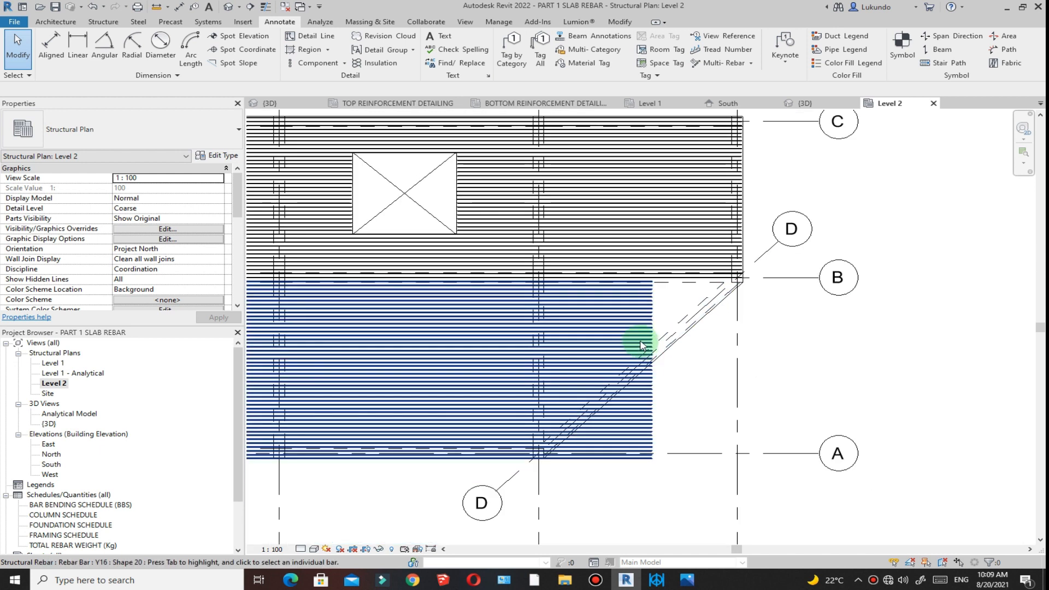
click(667, 377)
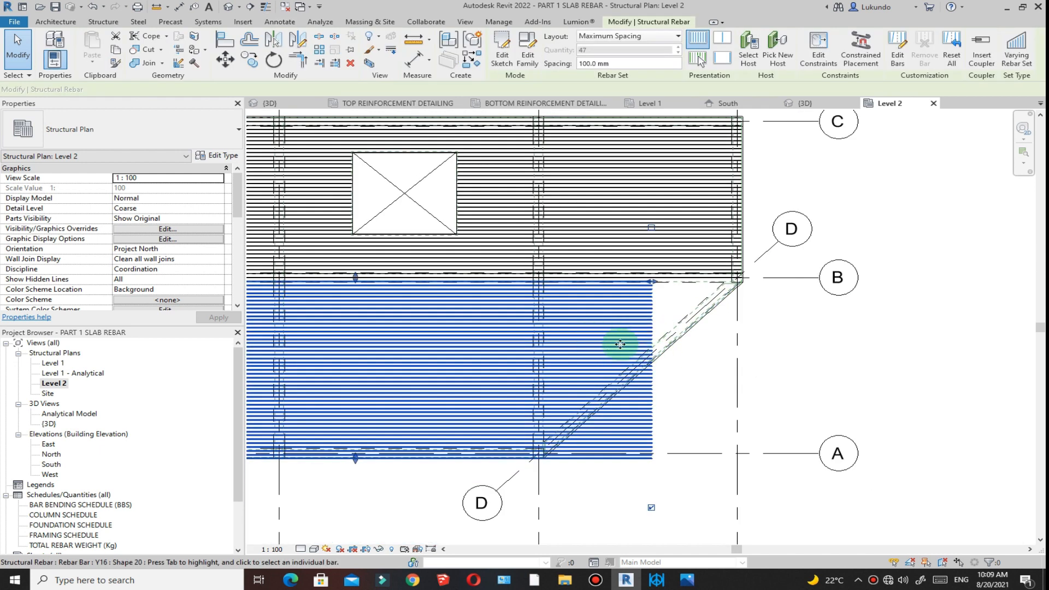
click(620, 344)
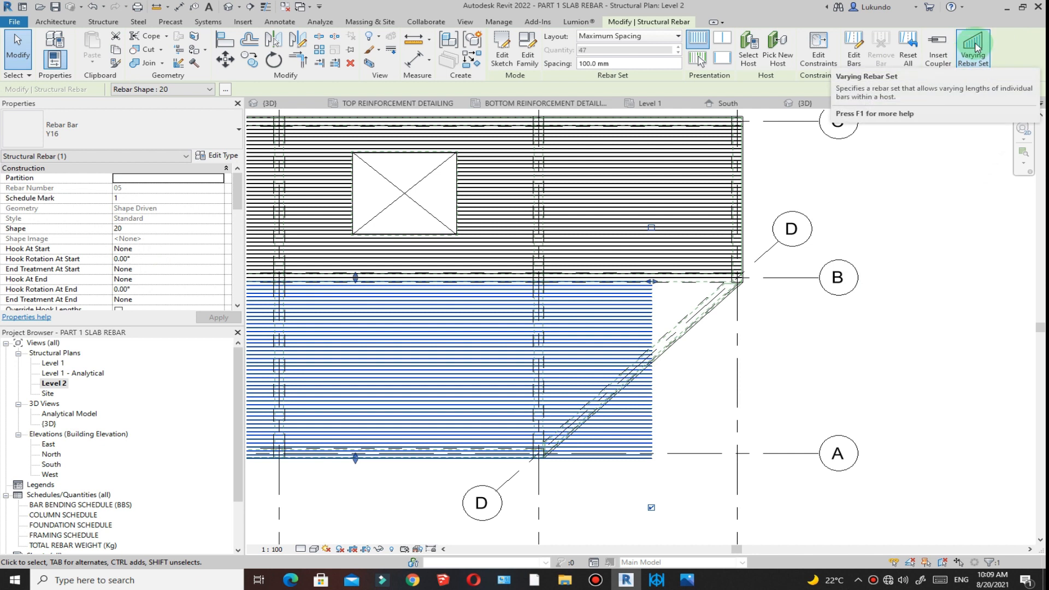
click(975, 45)
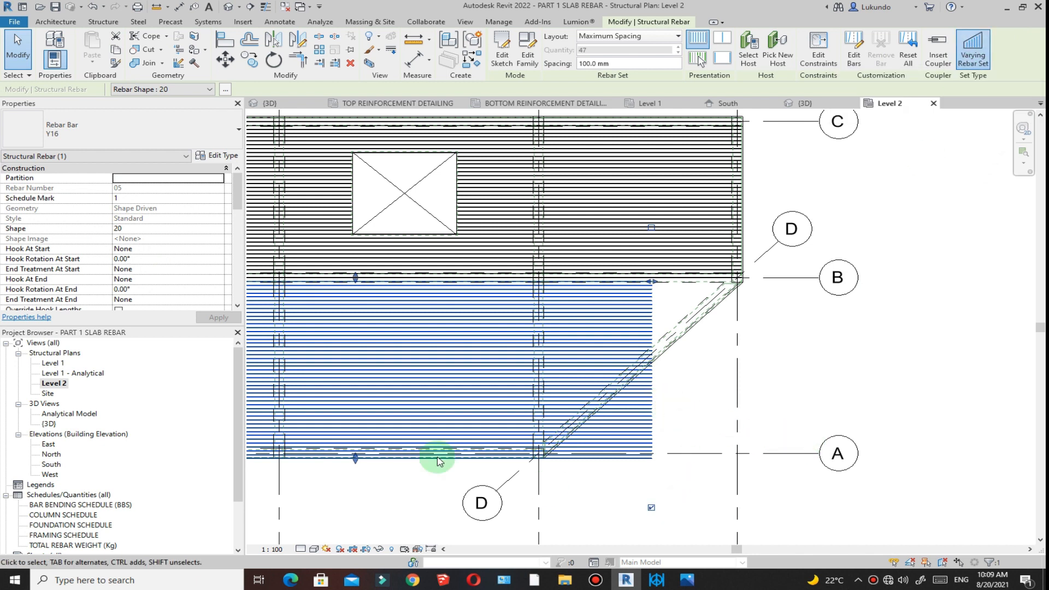
Shorten the set's lower extent to less than halfway from grid B to grid A and turn off its varying lengths.
drag(356, 457, 358, 345)
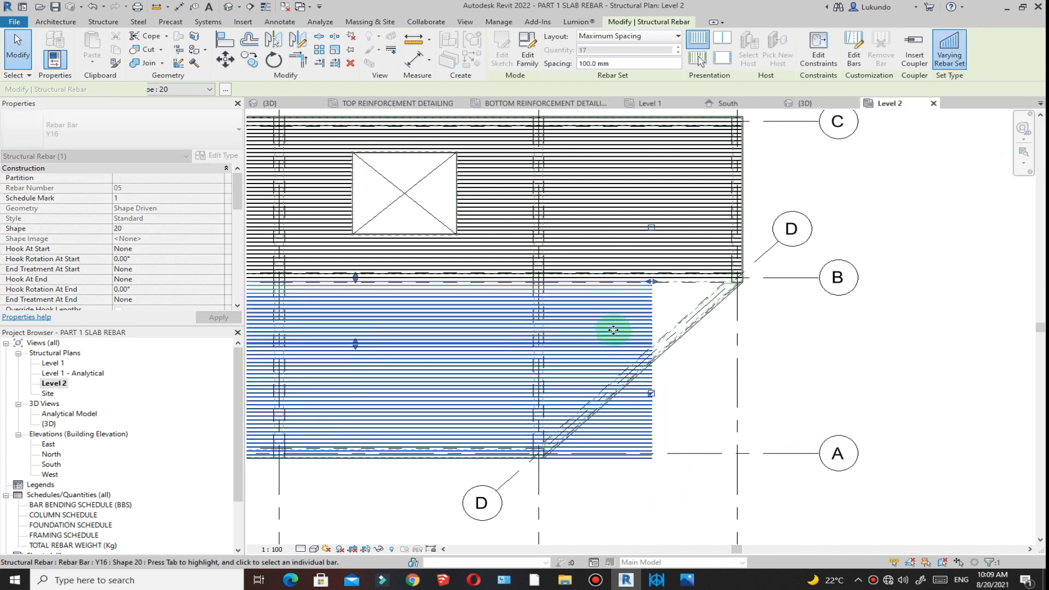
click(967, 55)
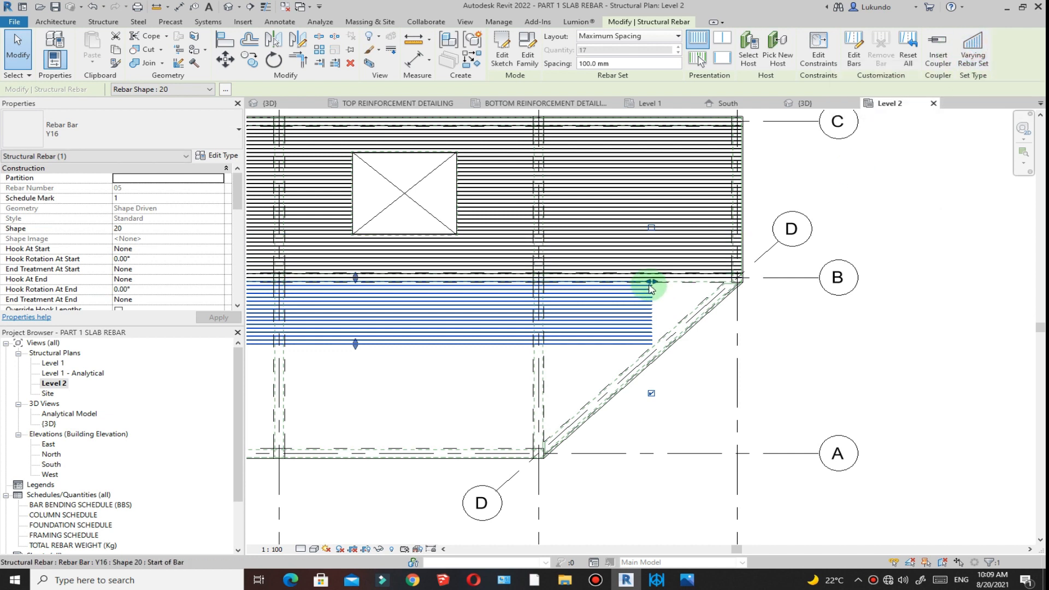
Extend the bars to the slab corner at grids 4 and B and make the shortened set a varying rebar set.
drag(660, 283, 745, 281)
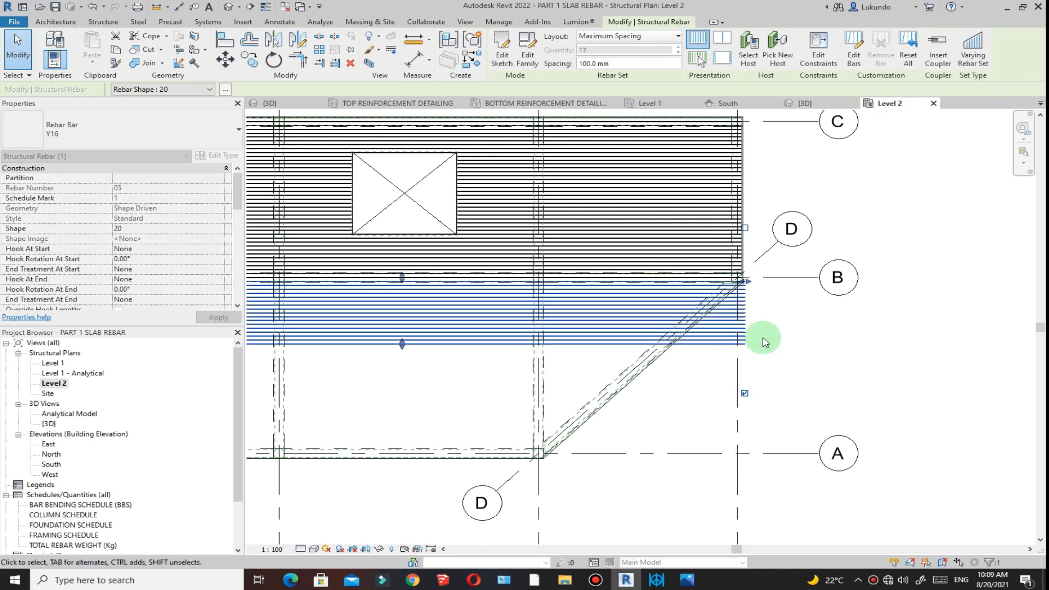
click(974, 49)
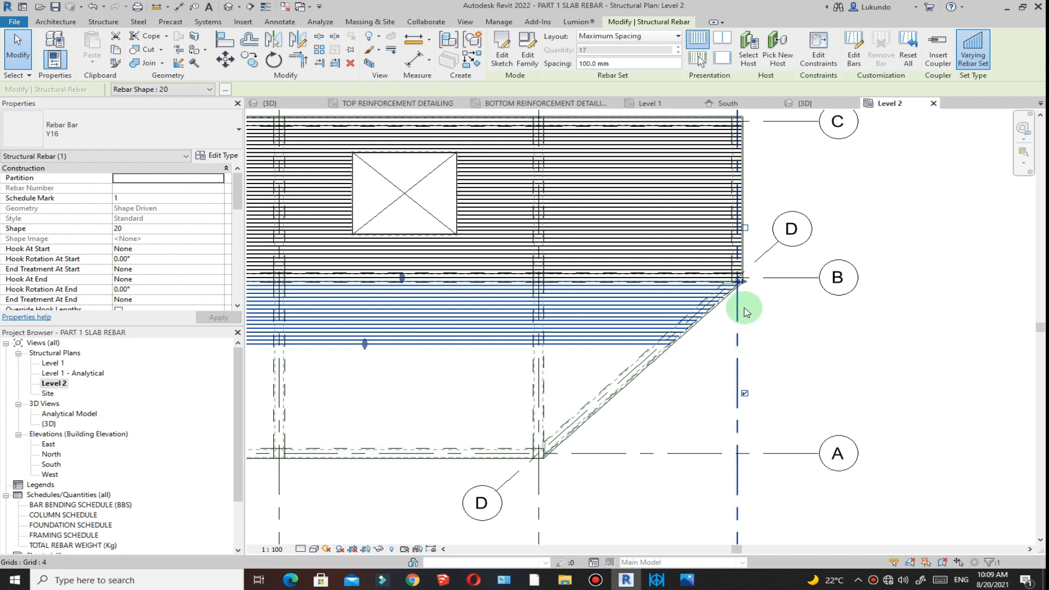
scroll(801, 300, down, 3)
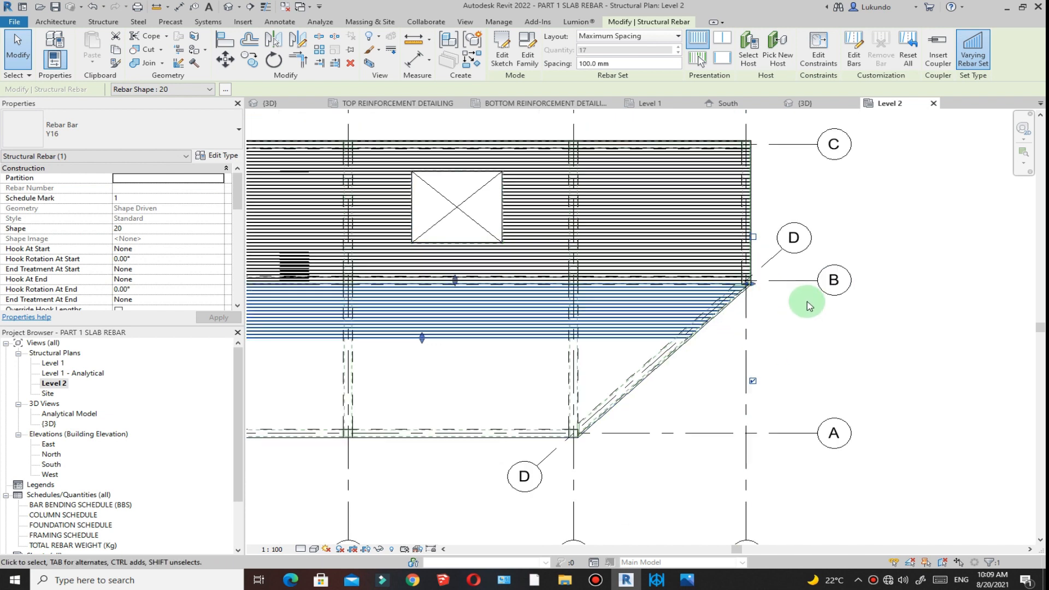
Extend the lower extent of the varying bar set down to the outer slab edge along grid A.
scroll(503, 349, up, 2)
drag(529, 326, 506, 431)
scroll(738, 350, down, 2)
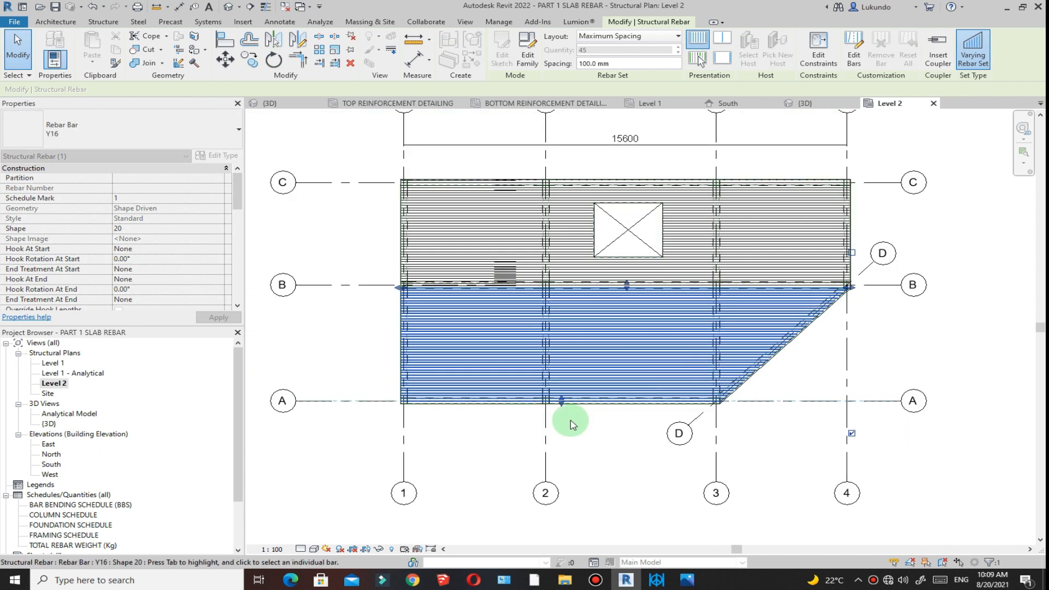
scroll(571, 425, up, 5)
drag(557, 392, 556, 410)
scroll(506, 419, down, 2)
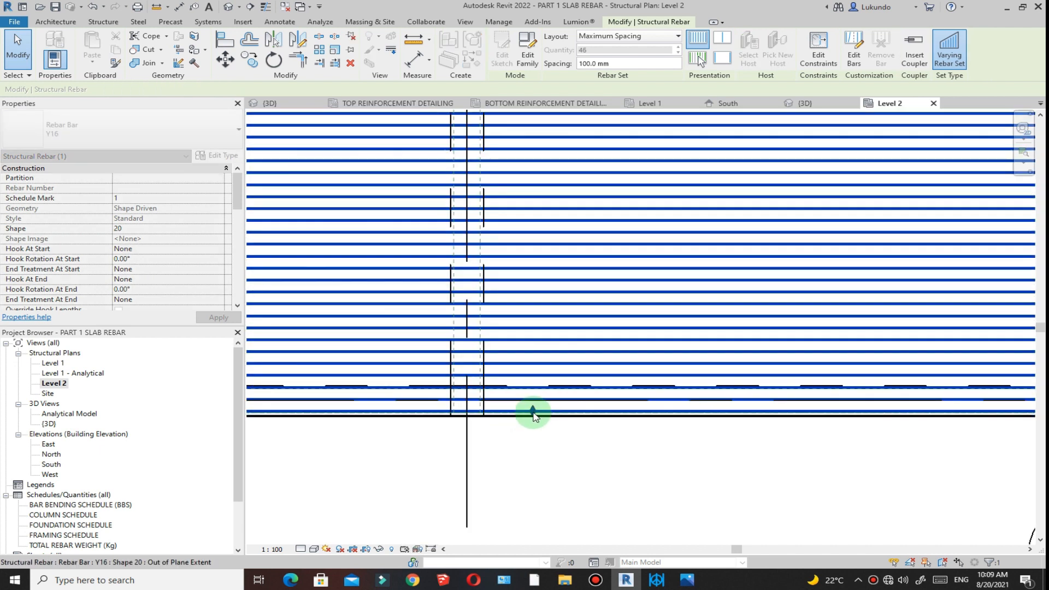
scroll(534, 413, up, 2)
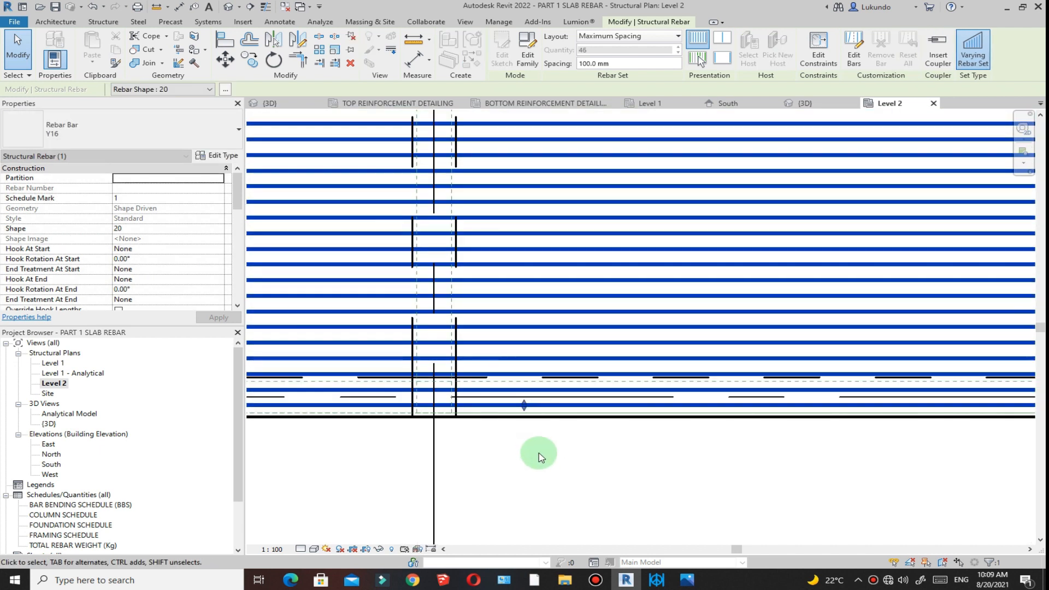
click(538, 454)
scroll(520, 431, down, 2)
scroll(522, 426, up, 2)
scroll(505, 416, down, 2)
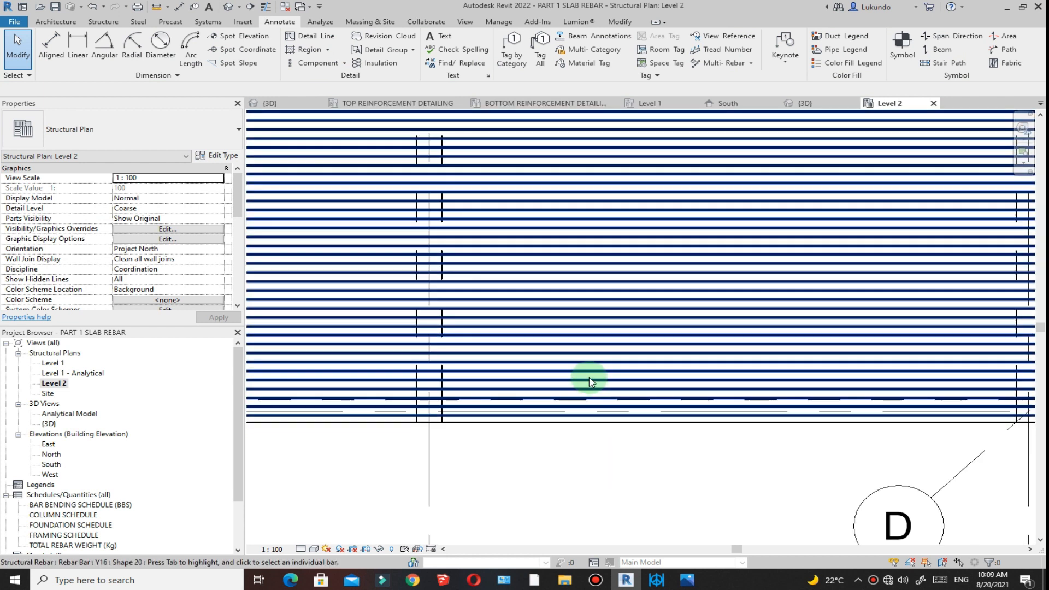
Edit the constraints of the varying bar set between grids A and B, giving its outermost bar along grid A a 0 mm offset.
click(482, 392)
scroll(475, 391, down, 2)
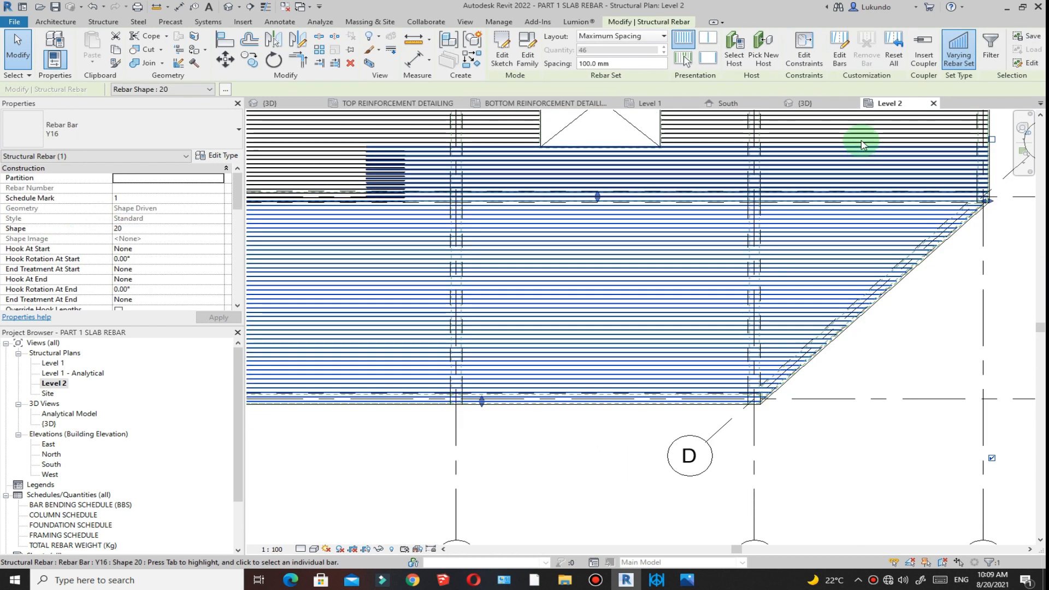
click(833, 67)
scroll(437, 410, up, 5)
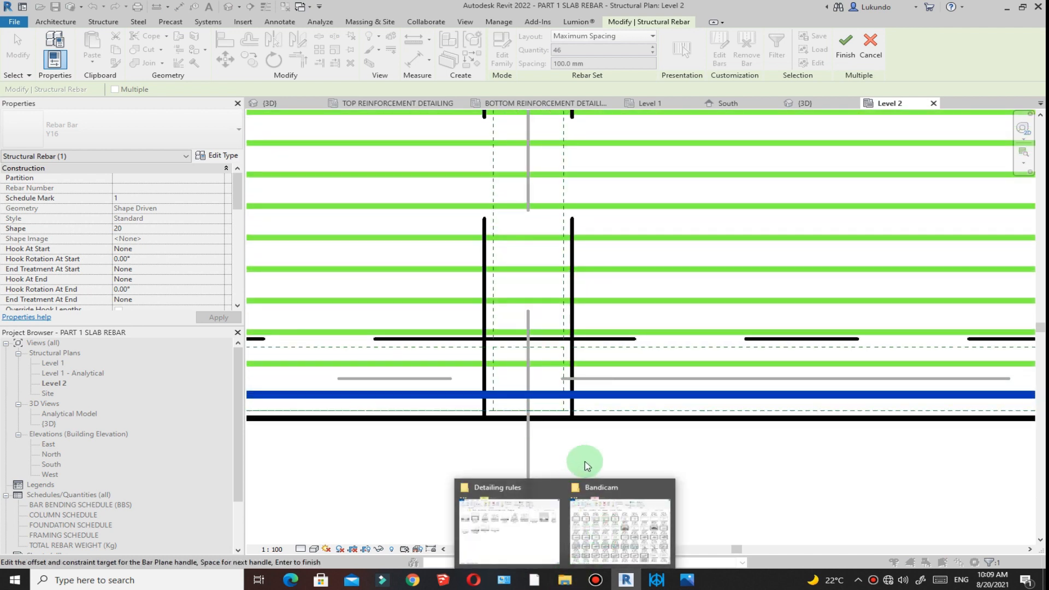
scroll(637, 395, down, 5)
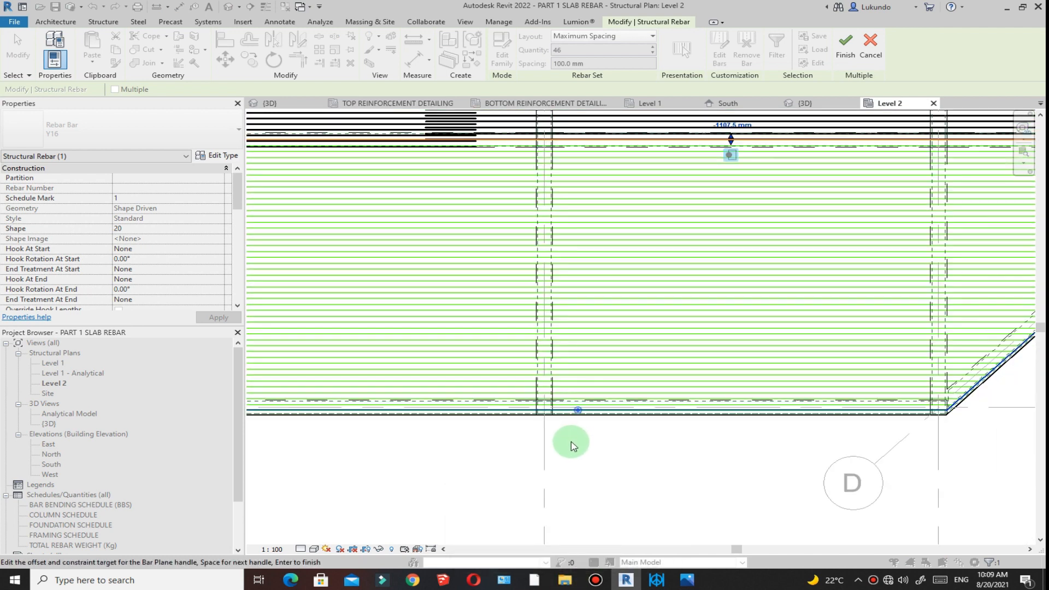
scroll(579, 420, up, 5)
key(space)
click(595, 365)
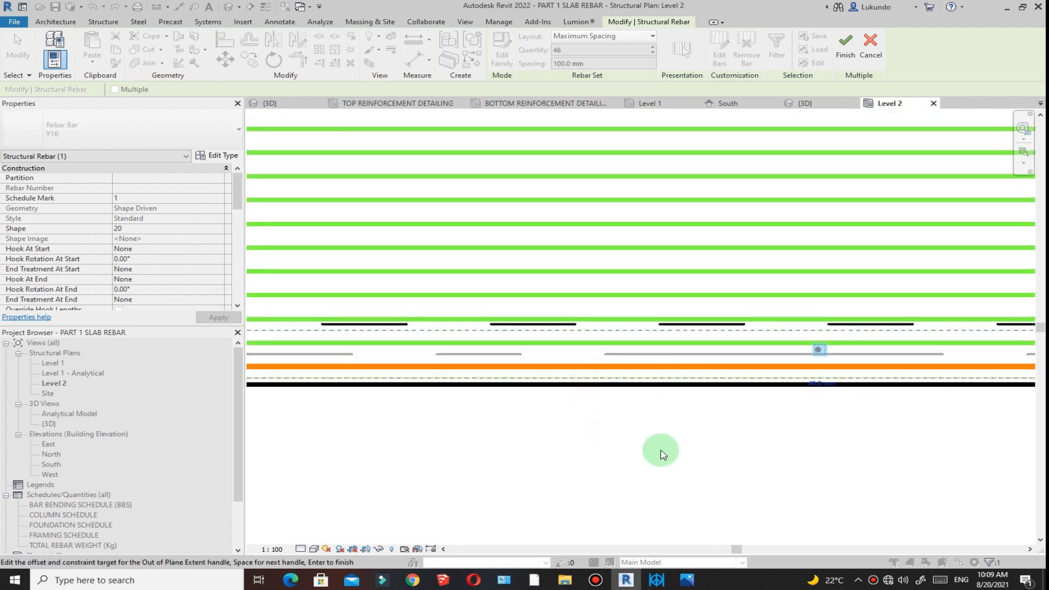
scroll(785, 455, down, 3)
scroll(786, 453, down, 2)
scroll(588, 444, up, 2)
click(604, 427)
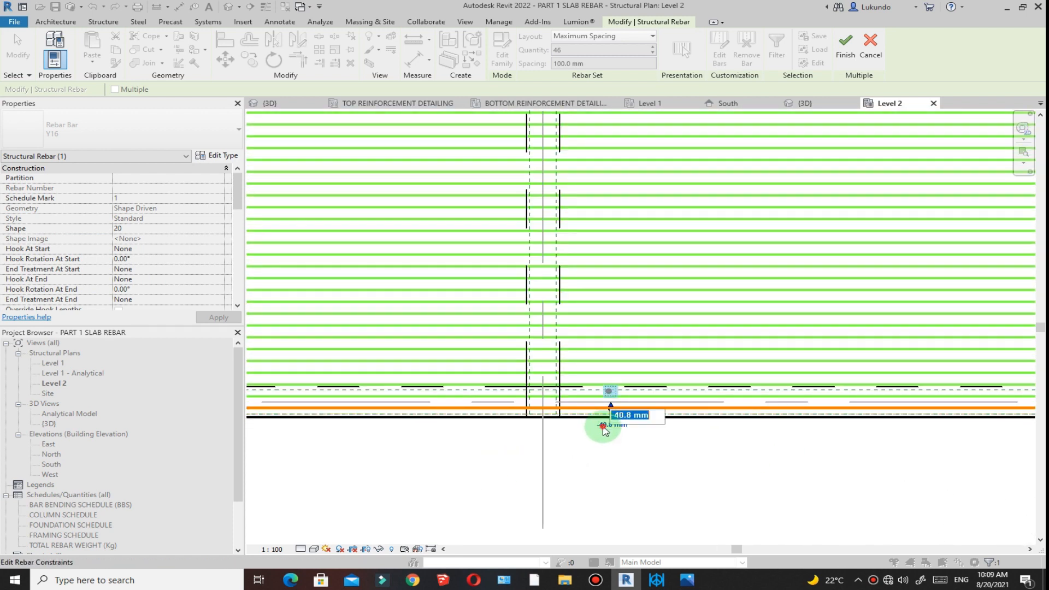
text(0)
key(Return)
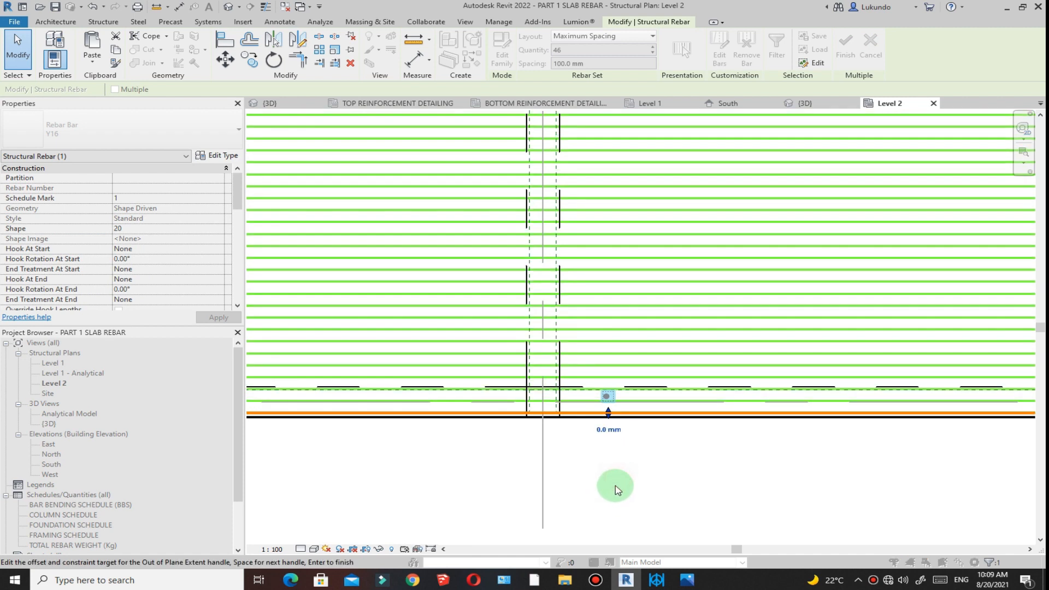
click(846, 48)
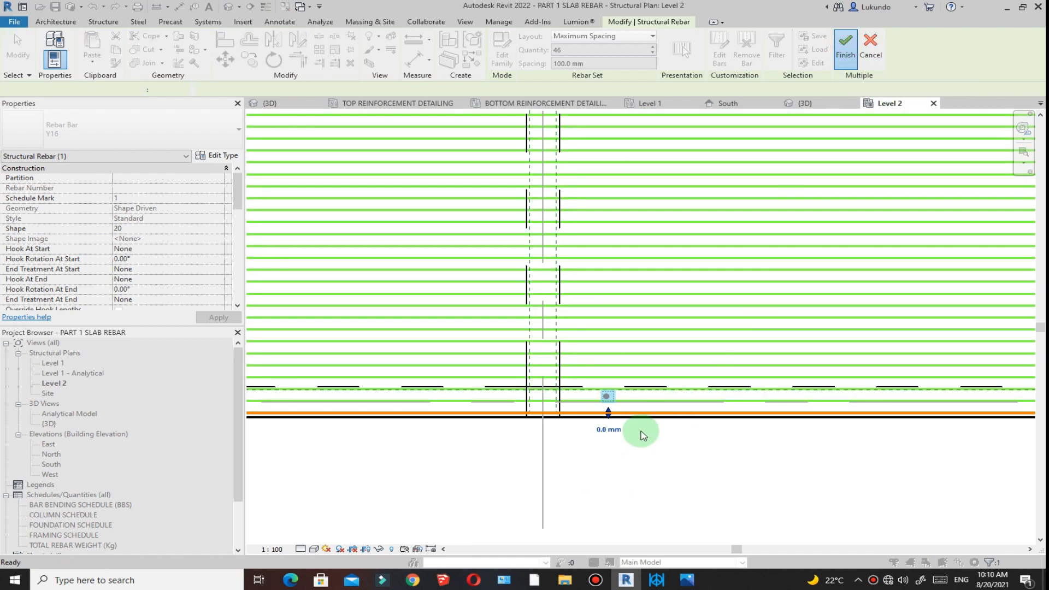
Examine where the Y16 bar sets overlap between grids 1 and 2 along grid C.
scroll(585, 416, down, 6)
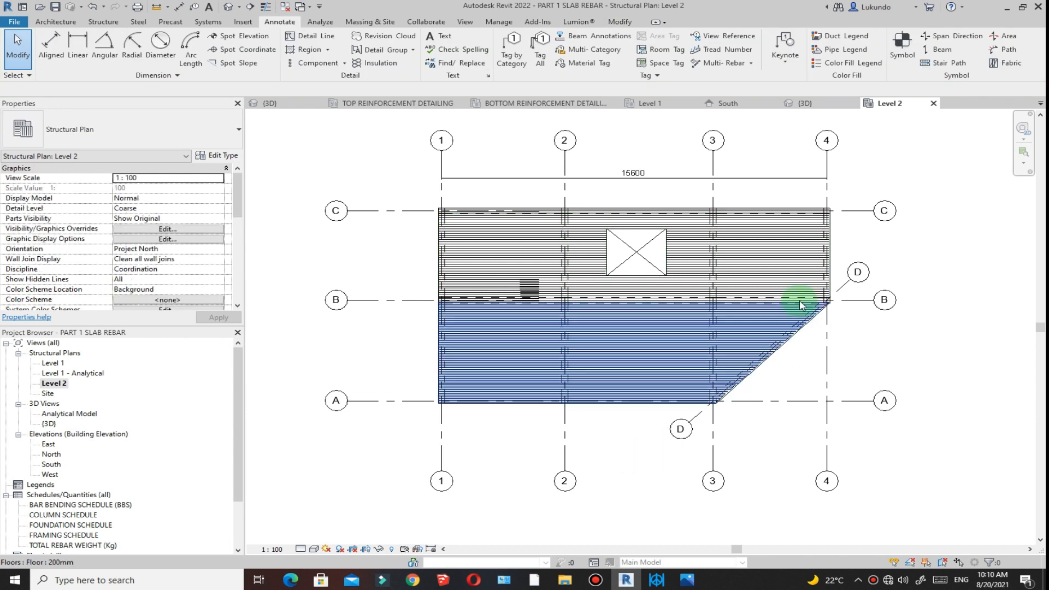
scroll(759, 295, up, 3)
scroll(629, 317, down, 2)
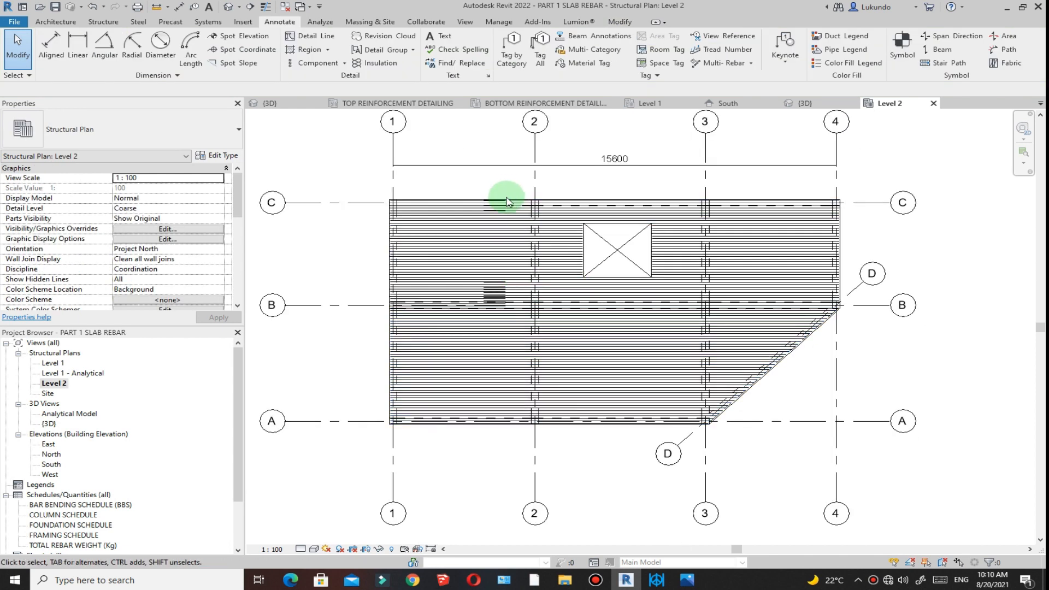
scroll(497, 295, up, 3)
scroll(493, 297, down, 4)
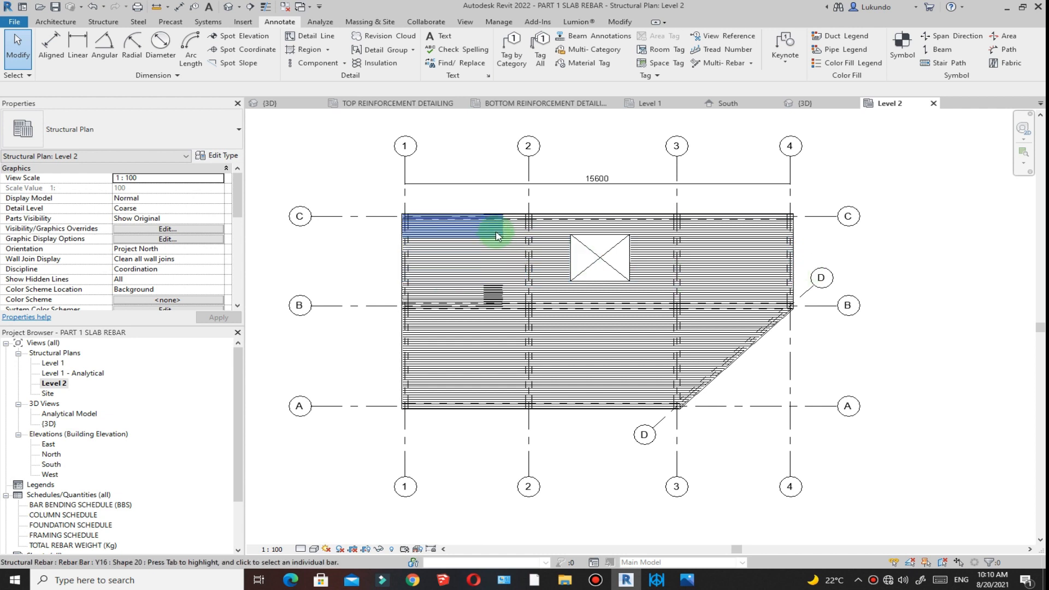
scroll(497, 236, up, 3)
scroll(496, 231, down, 2)
scroll(511, 264, up, 2)
scroll(485, 229, down, 1)
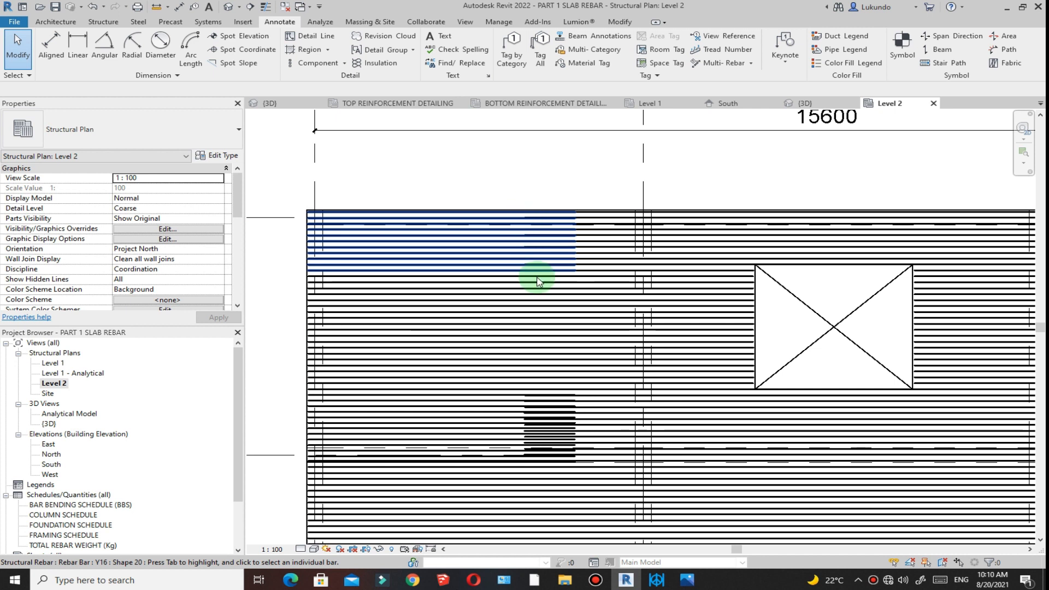
scroll(526, 262, down, 2)
scroll(539, 251, up, 3)
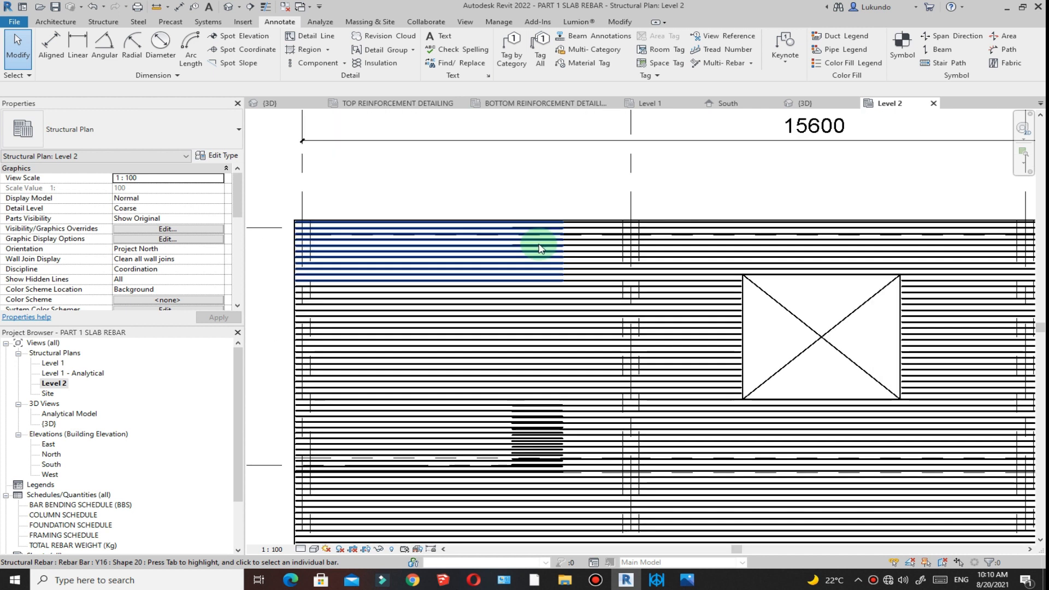
scroll(536, 250, down, 1)
scroll(533, 249, up, 1)
scroll(534, 247, down, 2)
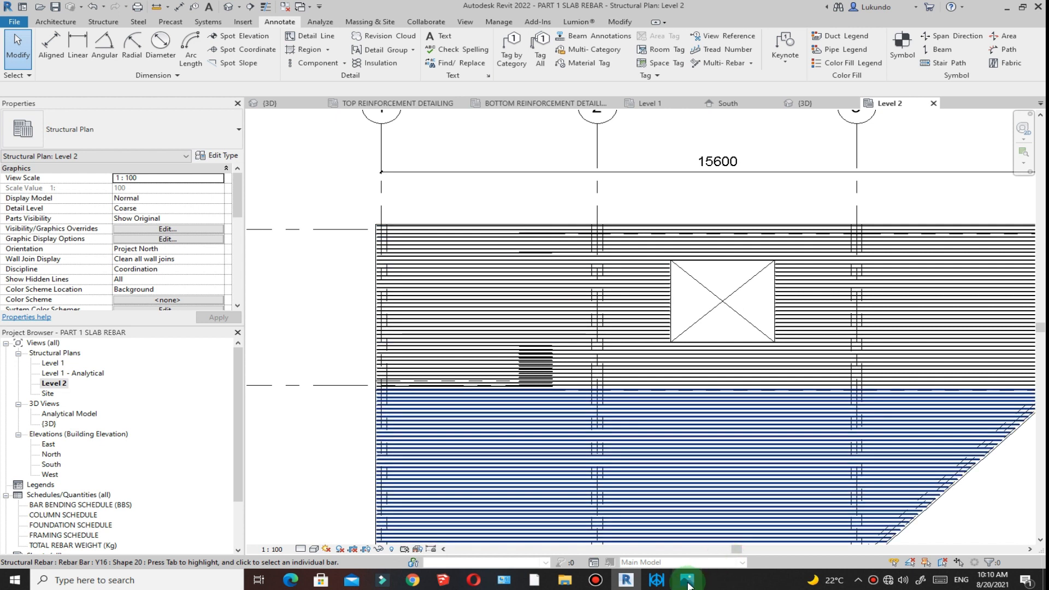
Compare the plan's bar laps with the continuous slab detail Slab continious.JPG in Photos, returning to Revit each time.
mouse_move(690, 583)
click(687, 511)
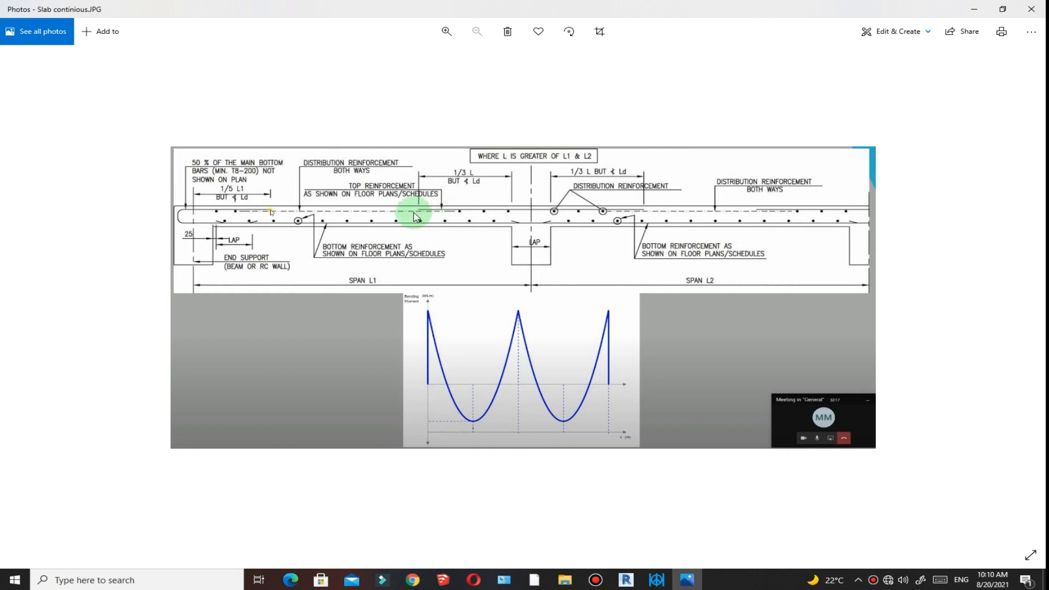
mouse_move(633, 586)
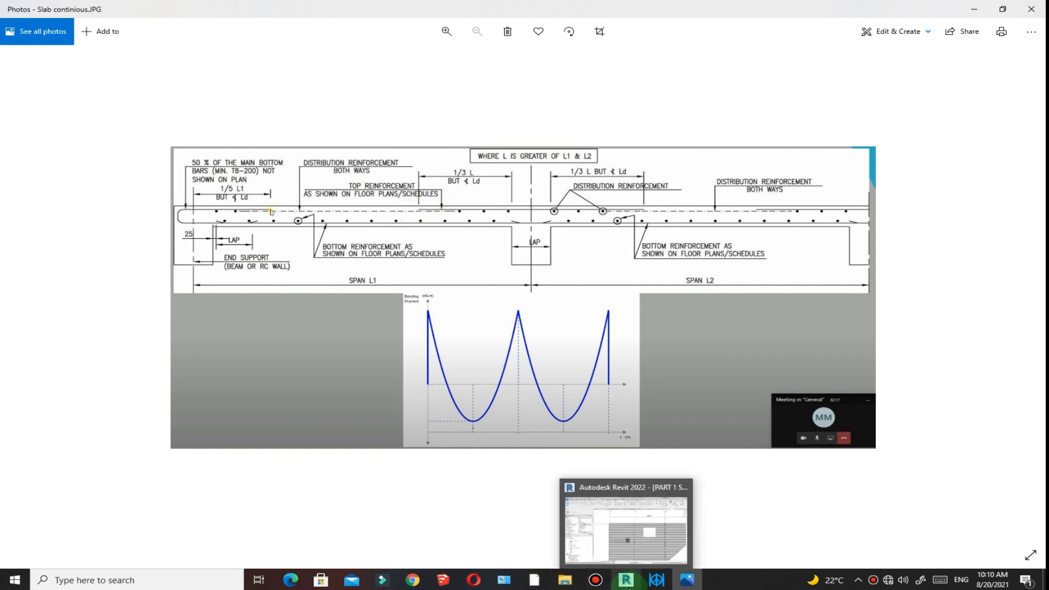
click(636, 535)
scroll(550, 243, down, 3)
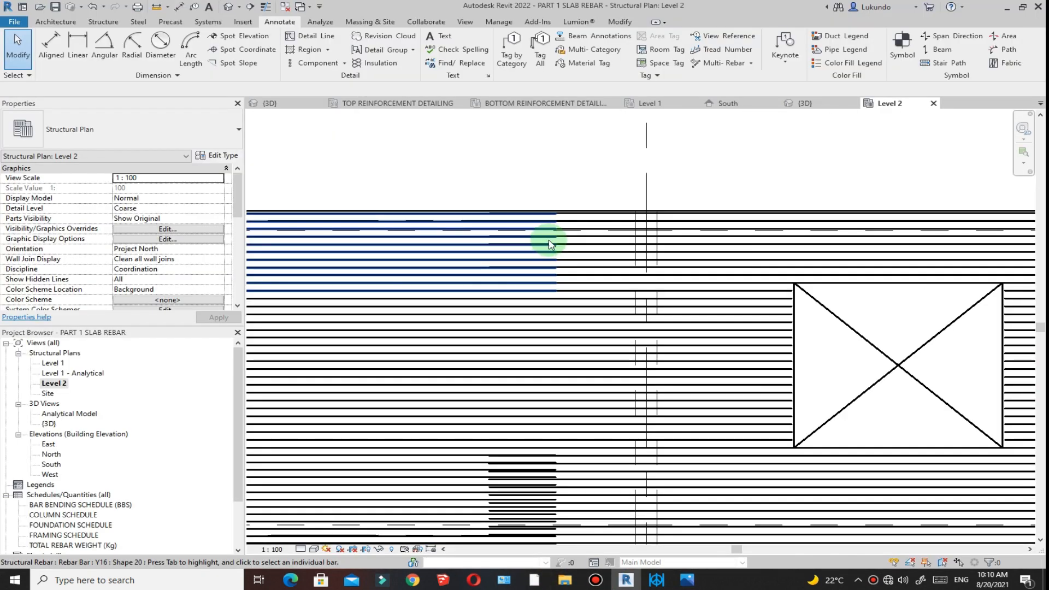
scroll(548, 250, up, 3)
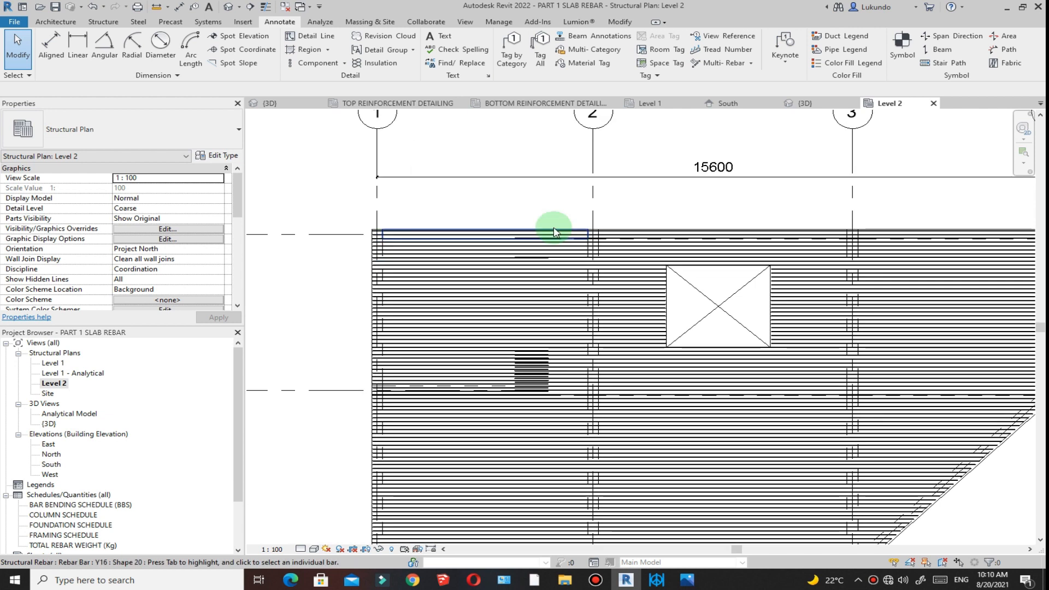
mouse_move(687, 586)
click(687, 509)
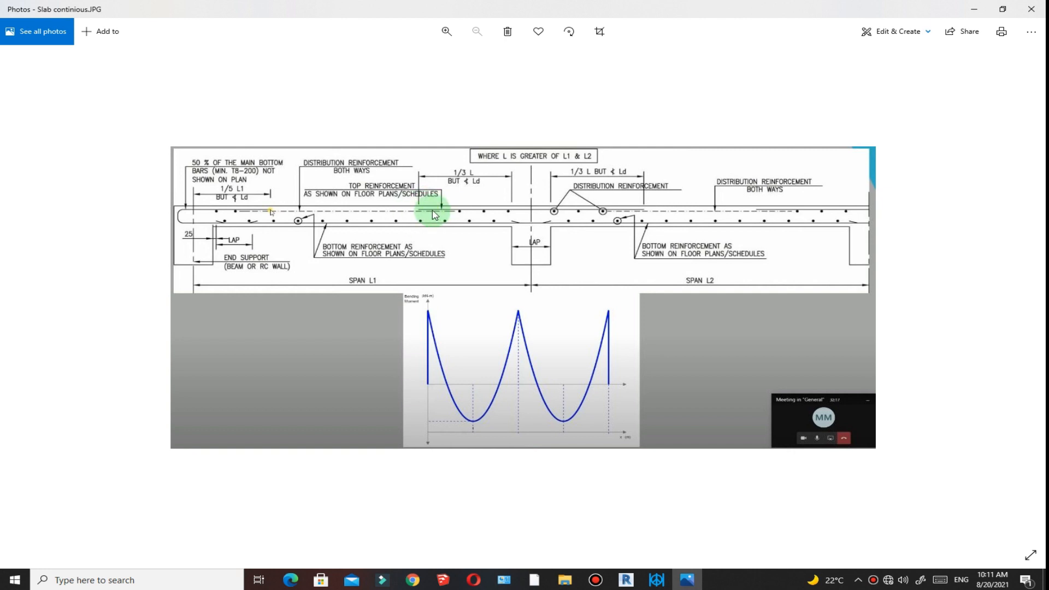
mouse_move(626, 582)
click(628, 530)
scroll(551, 326, down, 3)
scroll(504, 280, down, 2)
scroll(503, 280, up, 3)
scroll(520, 287, down, 1)
scroll(518, 314, up, 2)
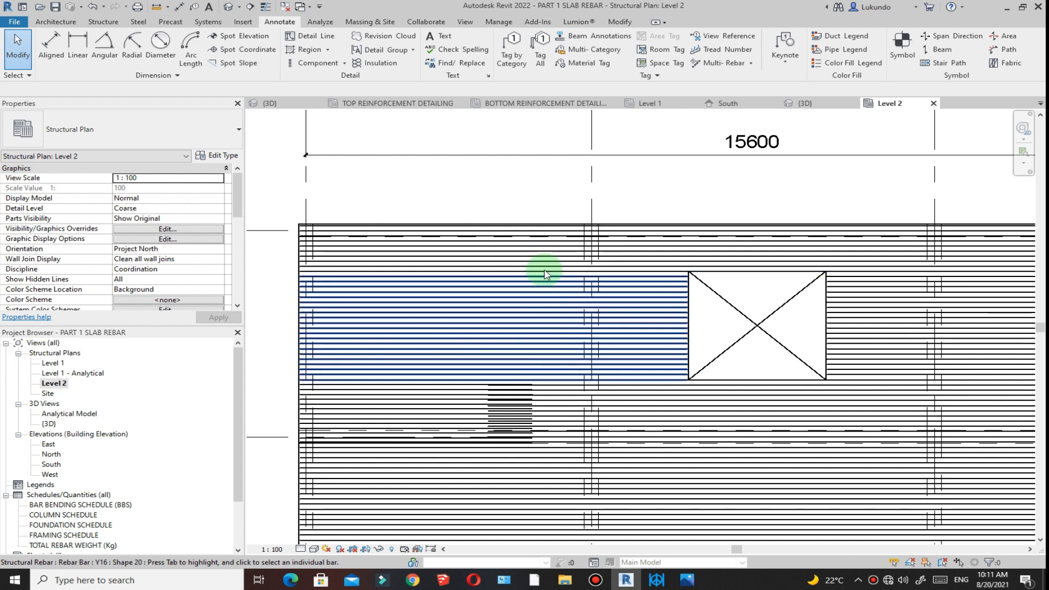
Set the start-of-bar constraint offset to 800 mm for the Y16 bar set along grid C, at its lap between grids 1 and 2.
click(476, 315)
scroll(441, 298, down, 1)
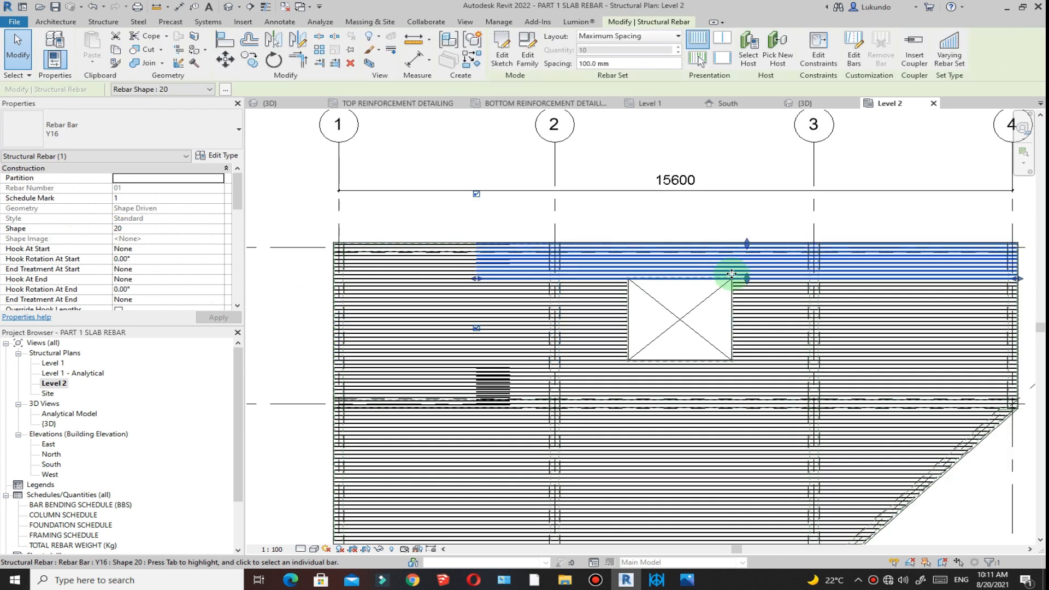
click(818, 52)
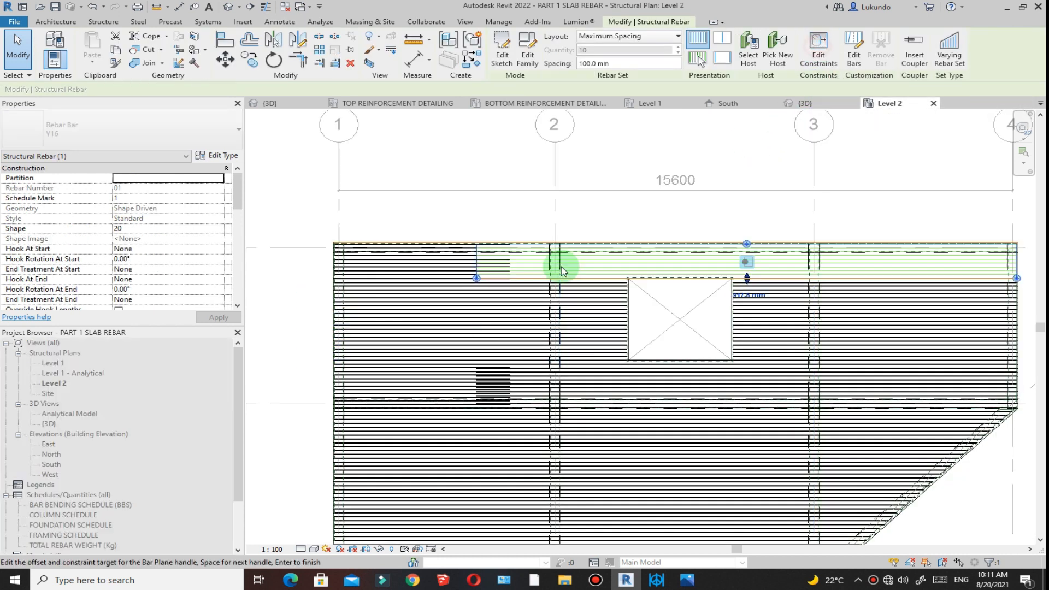
scroll(514, 270, up, 1)
scroll(514, 271, up, 1)
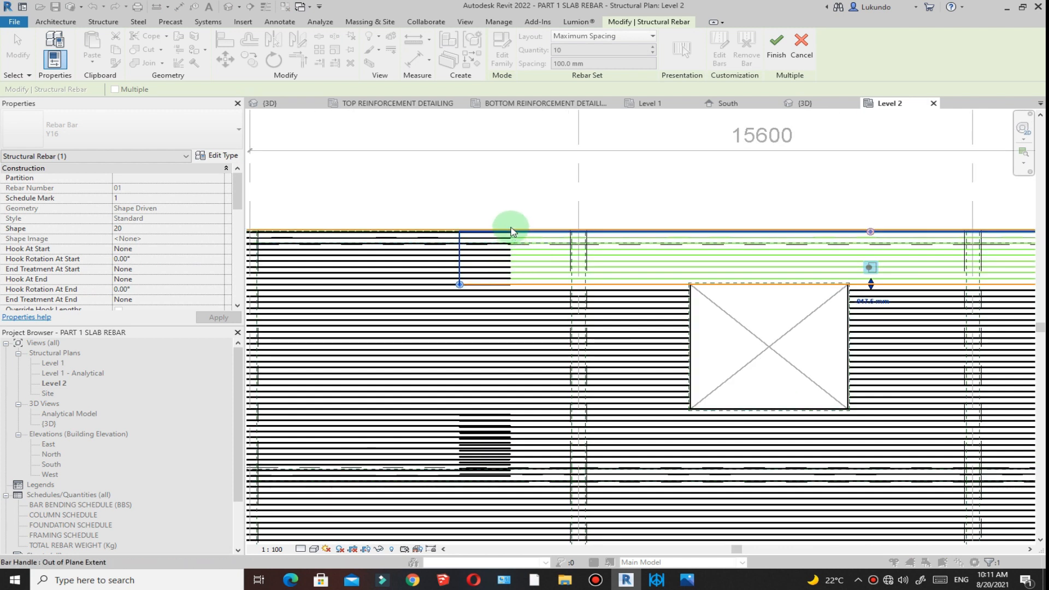
click(462, 259)
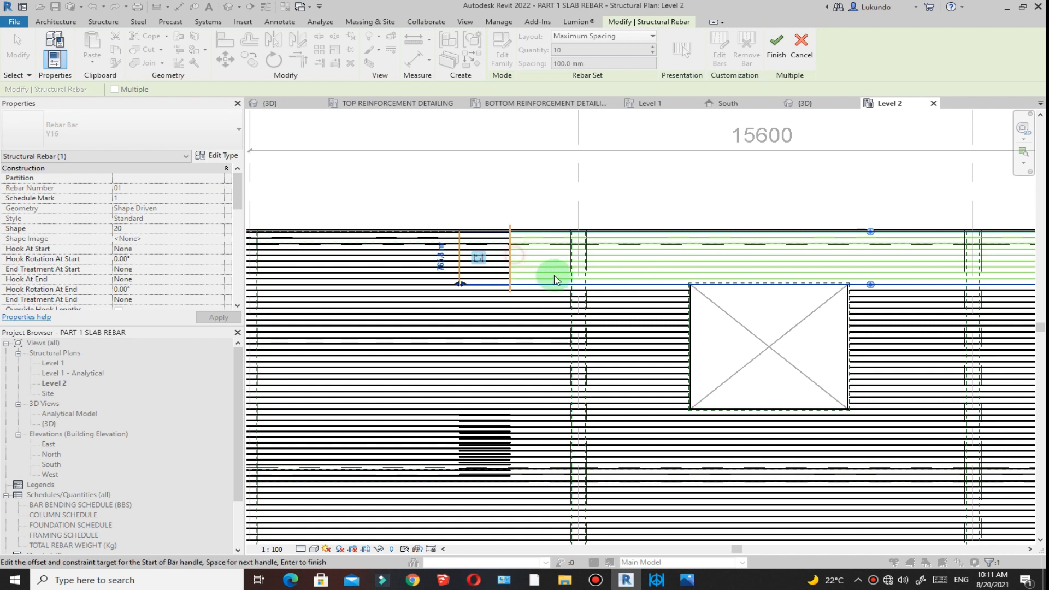
scroll(557, 277, down, 1)
scroll(492, 269, up, 2)
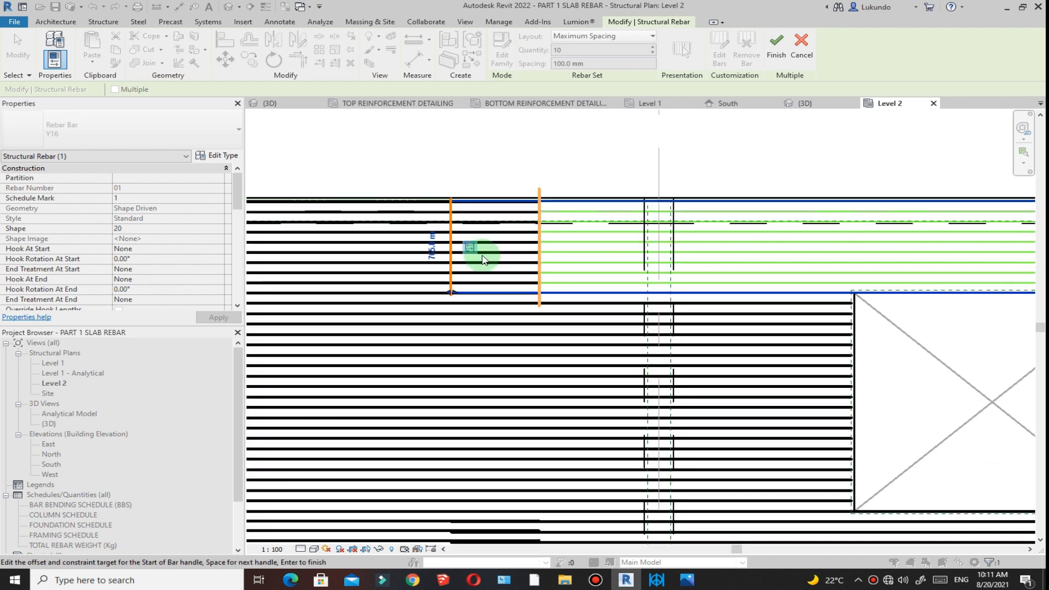
scroll(443, 282, up, 2)
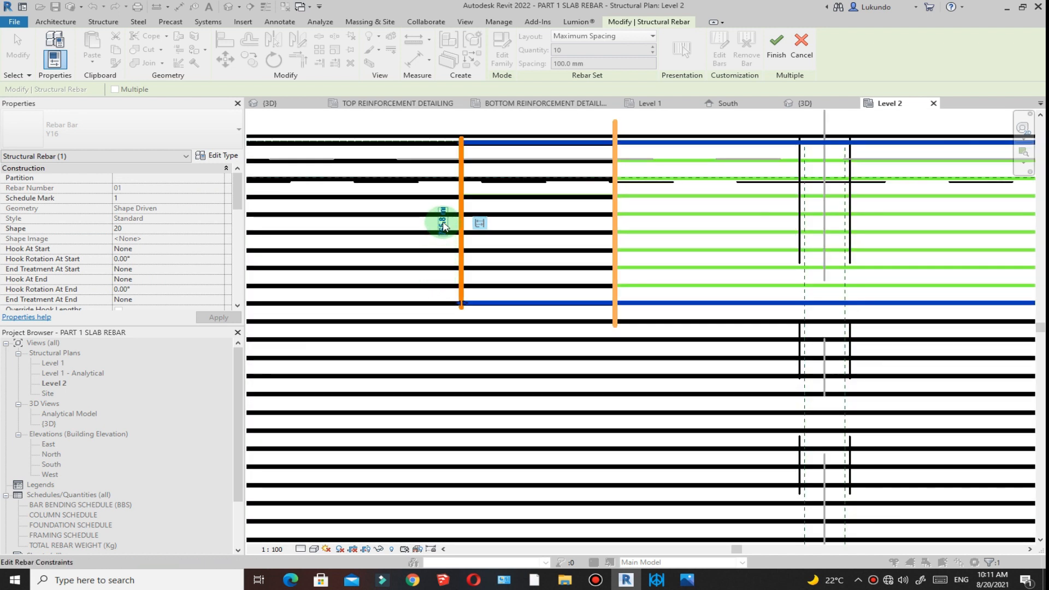
click(444, 225)
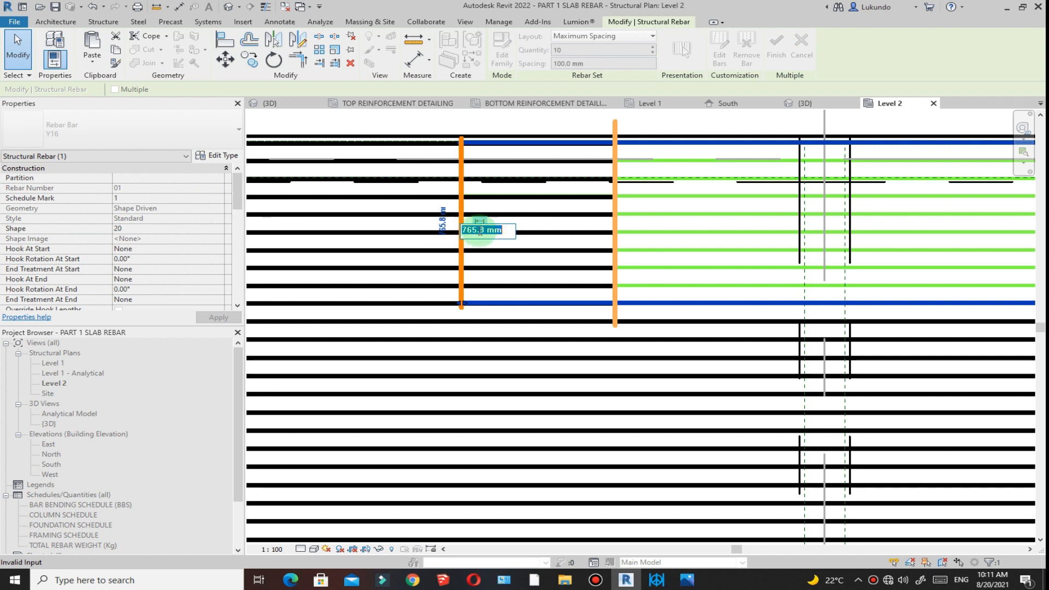
scroll(554, 269, down, 2)
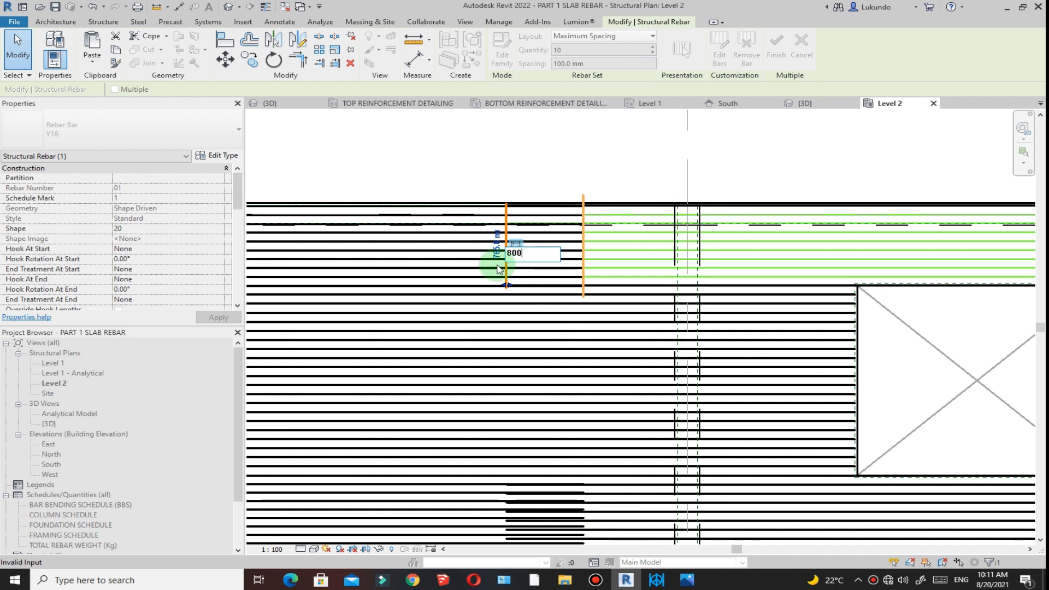
click(565, 153)
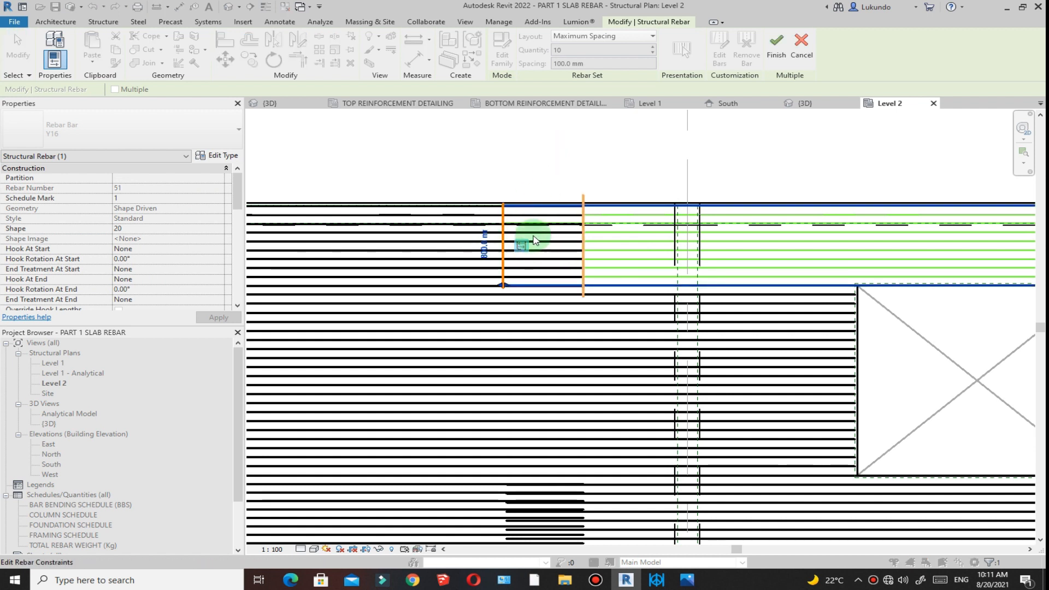
click(767, 49)
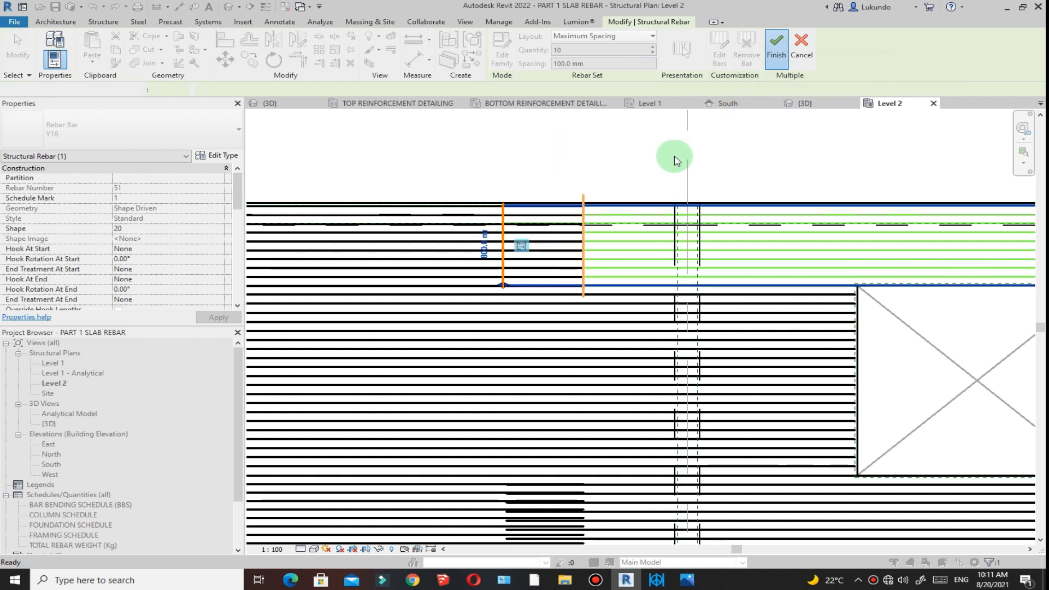
Turn on thin lines and shift the grid C bar set's lap between grids 1 and 2 closer to grid 1.
scroll(569, 276, down, 1)
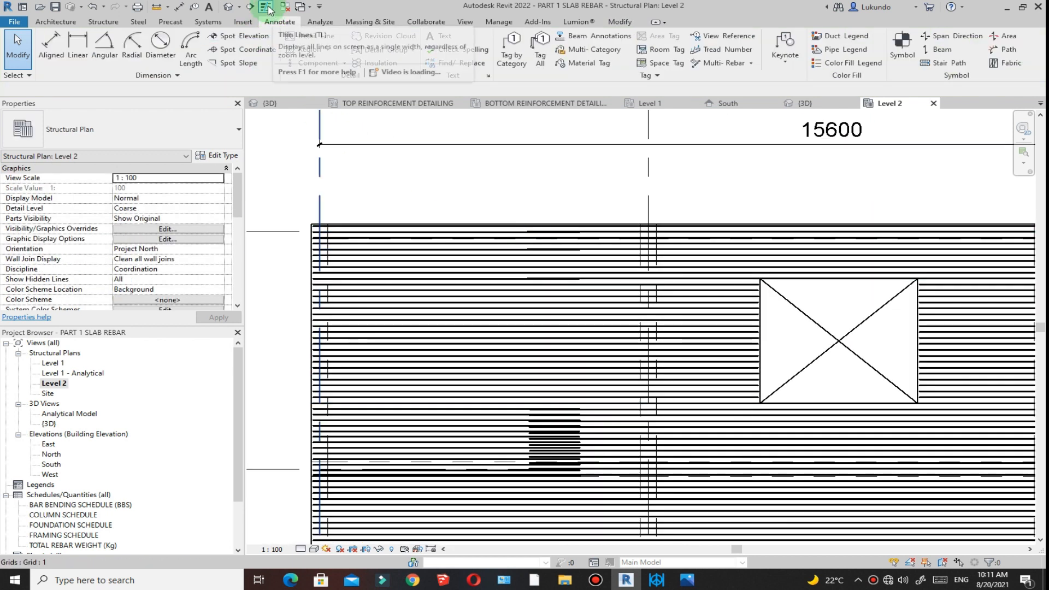
scroll(586, 308, up, 1)
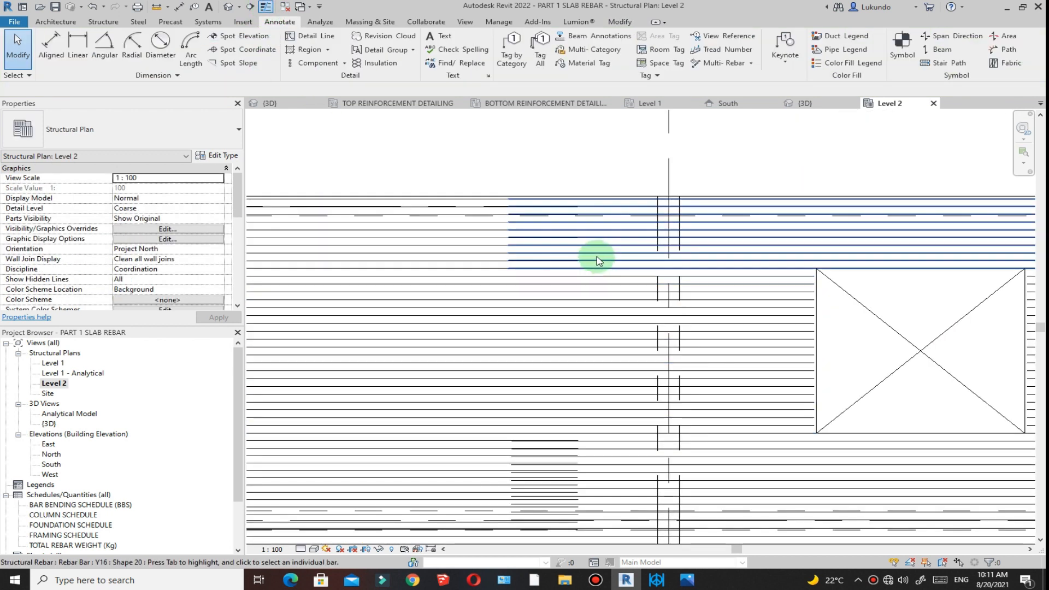
click(568, 317)
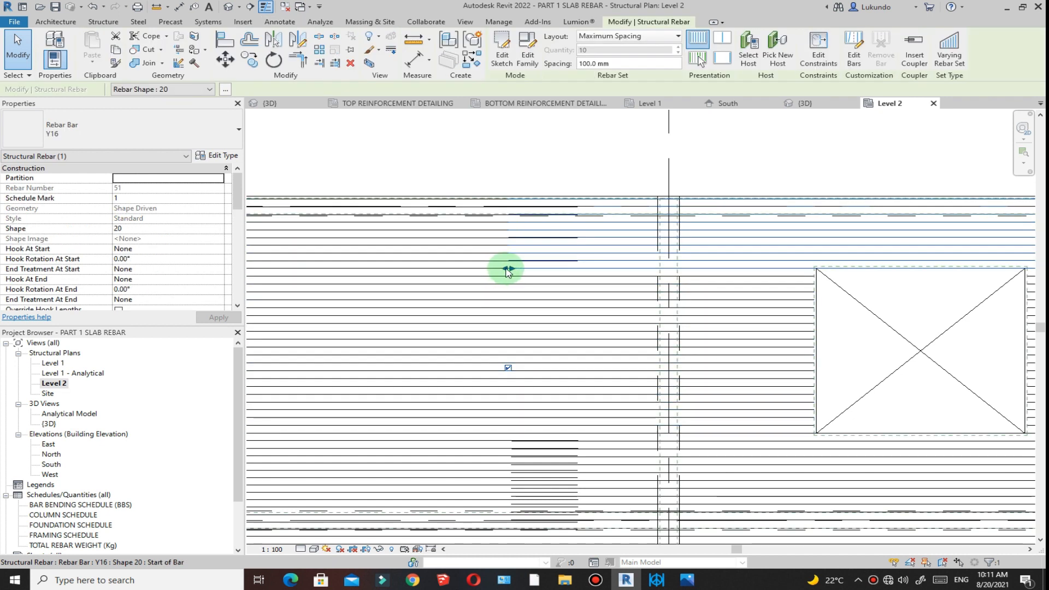
drag(498, 268, 395, 269)
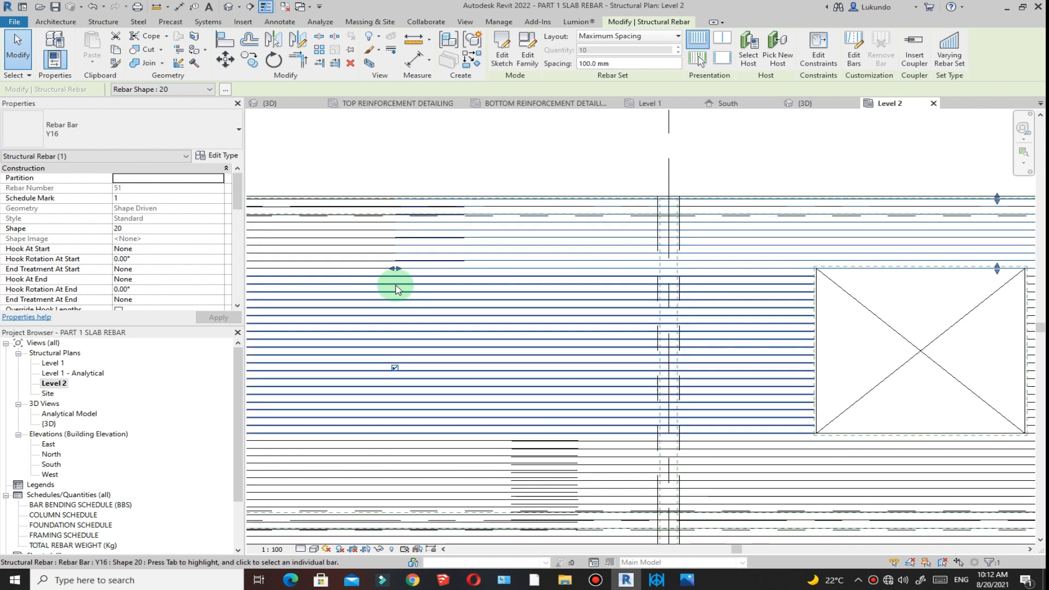
mouse_move(398, 272)
mouse_down()
mouse_move(555, 274)
mouse_move(457, 277)
mouse_up()
scroll(529, 243, down, 1)
click(529, 174)
Check the lap positions in the continuous slab detail Slab continious.JPG in Photos, then return to Revit.
mouse_move(689, 584)
click(692, 497)
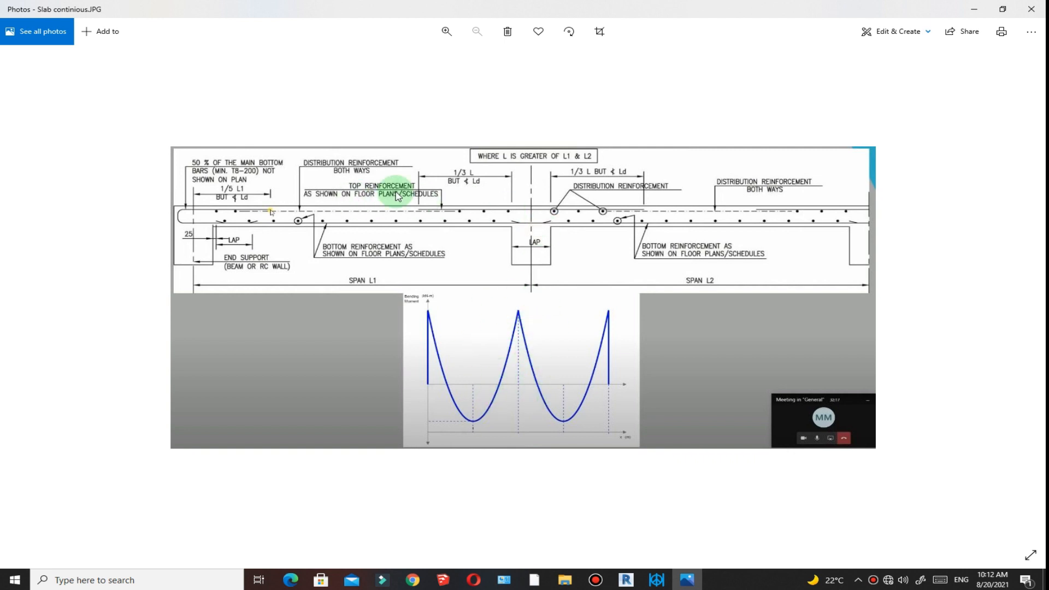
mouse_move(634, 578)
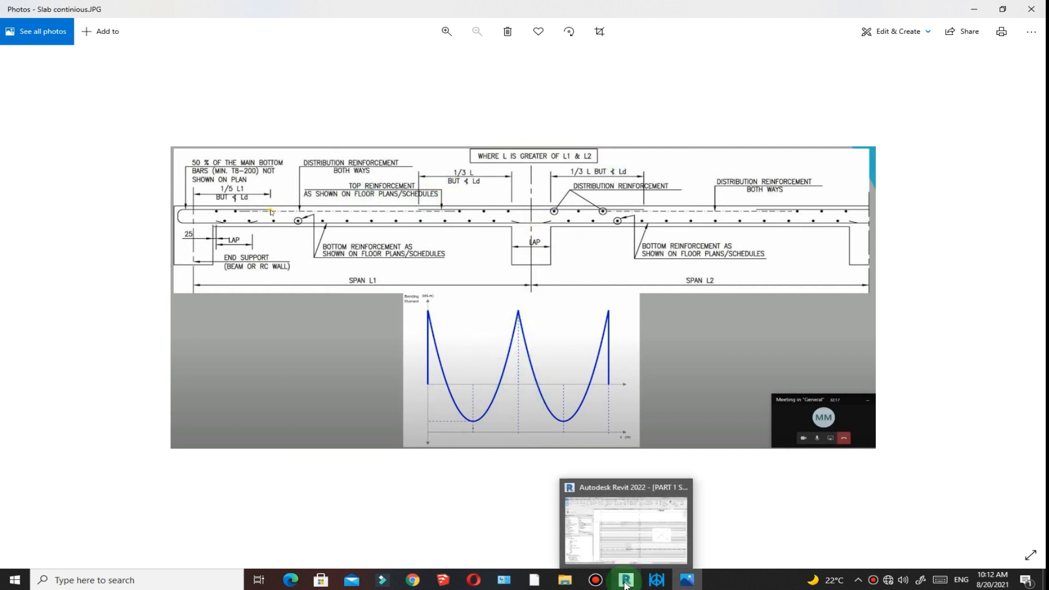
click(621, 520)
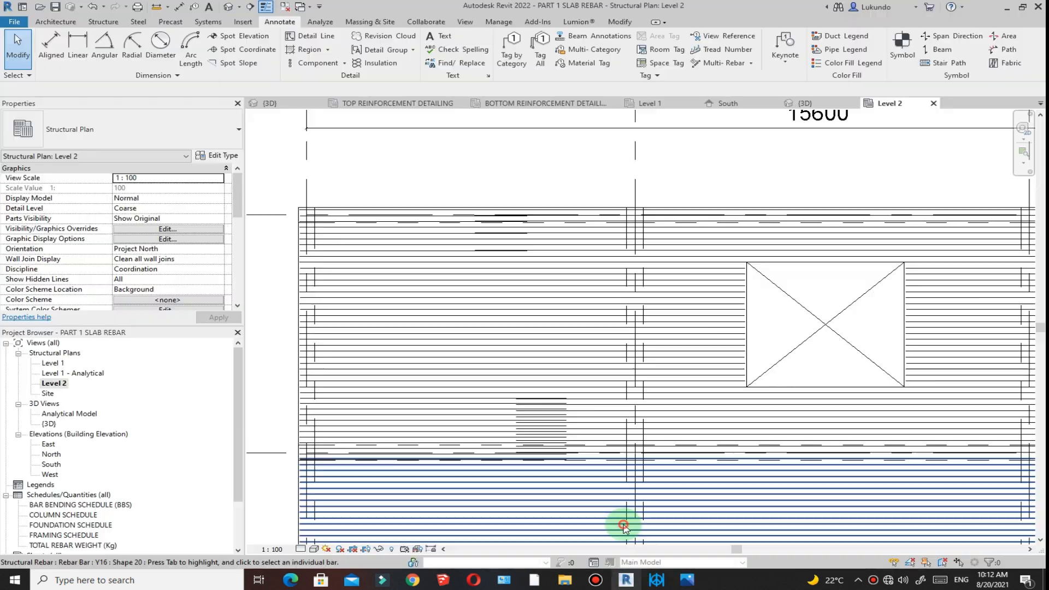
Set the end-of-bar constraint offset to 800 mm for the Y16 bar set just above grid B, at its lap between grids 1 and 2.
click(511, 230)
scroll(554, 227, down, 1)
click(546, 192)
scroll(549, 356, up, 1)
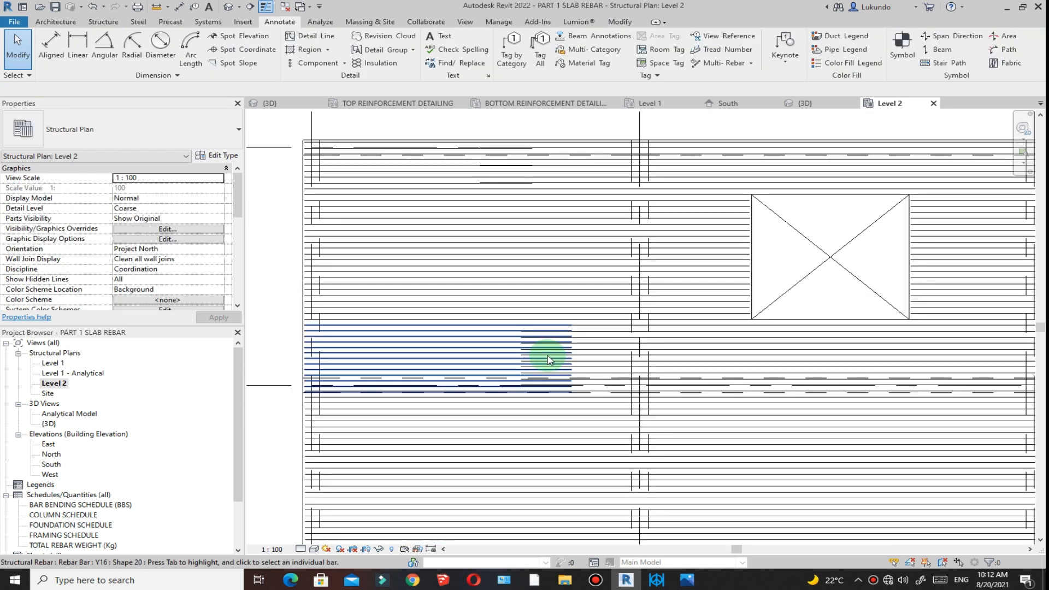
click(586, 360)
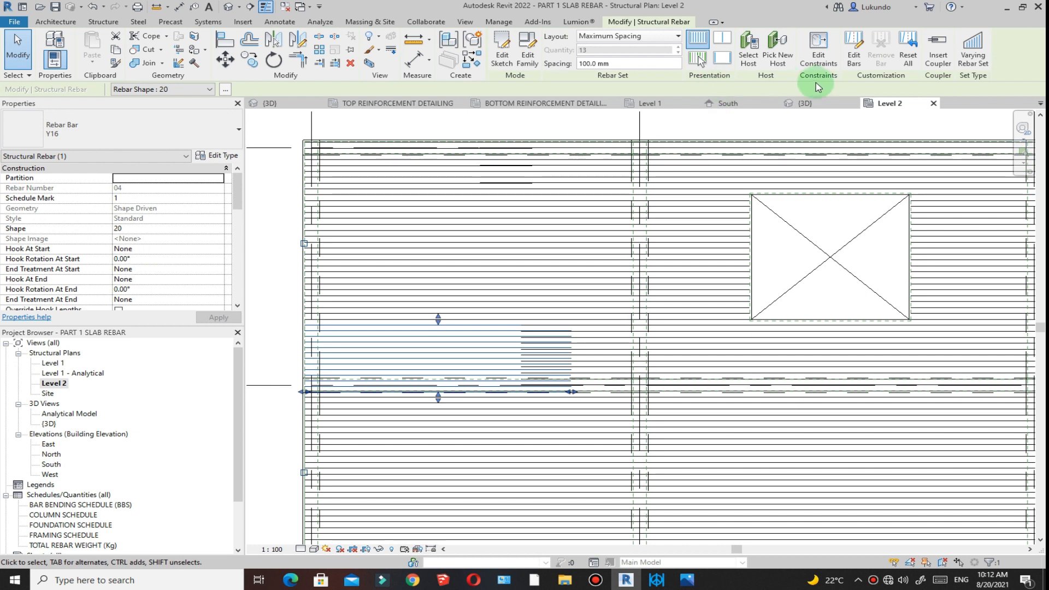
click(580, 401)
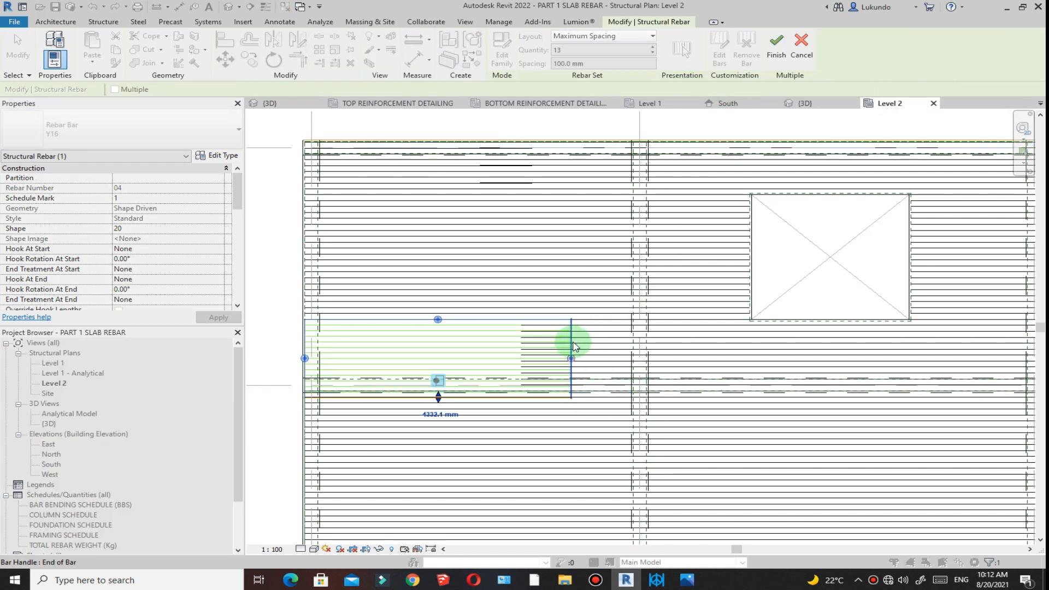
click(559, 395)
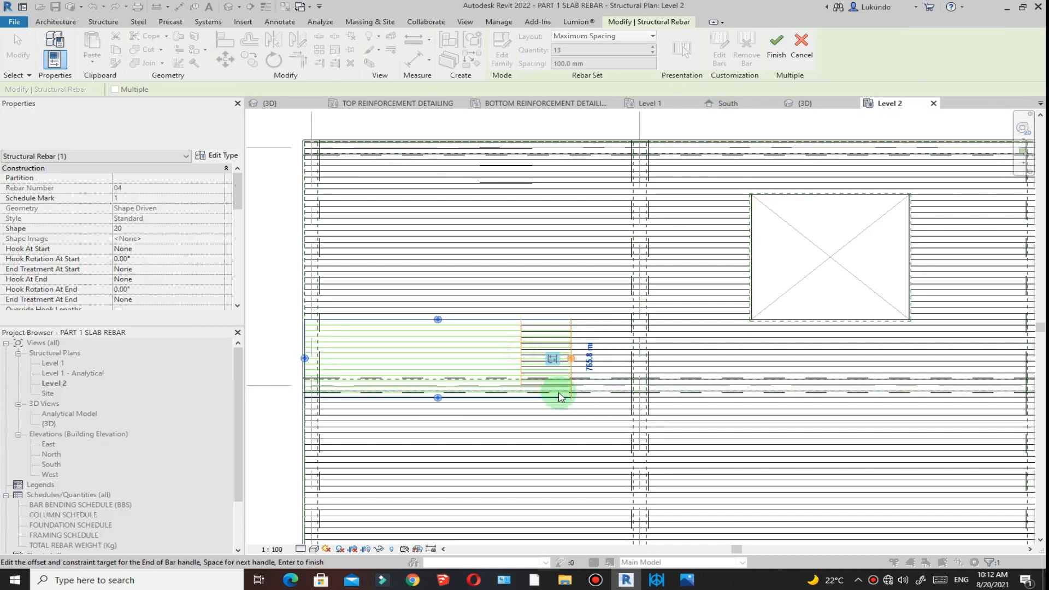
click(601, 395)
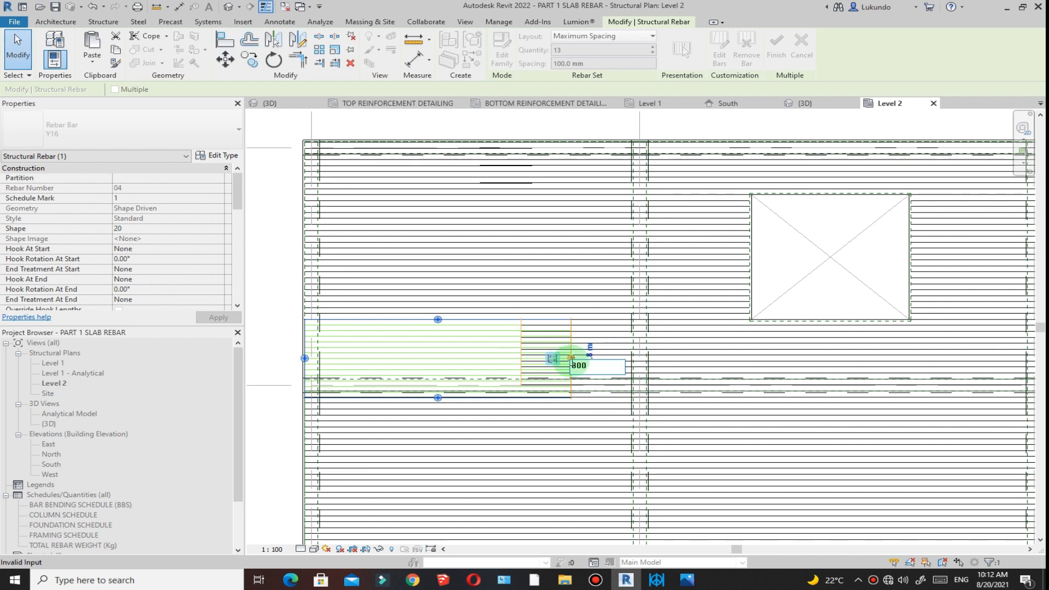
scroll(568, 352, up, 2)
scroll(567, 350, down, 3)
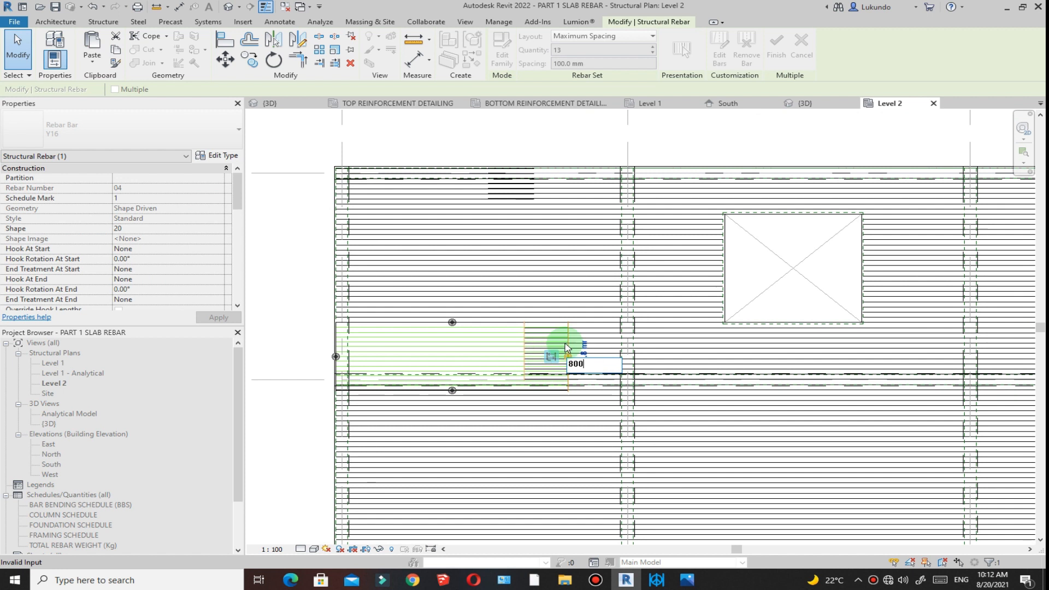
click(690, 134)
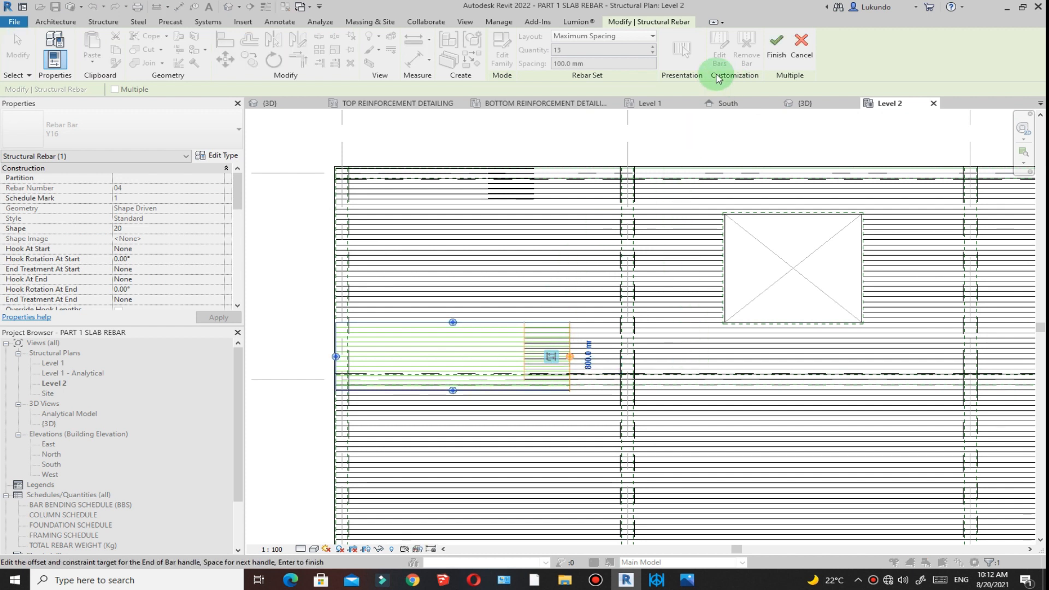
click(776, 43)
click(597, 134)
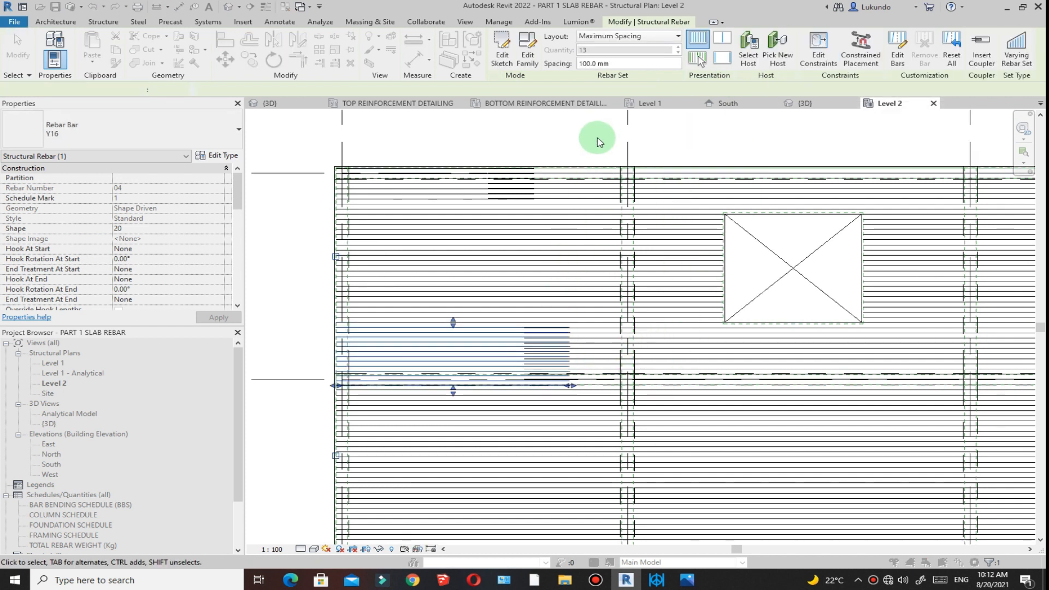
Shift the grid B bar set's lap between grids 1 and 2 closer to grid 1.
click(516, 383)
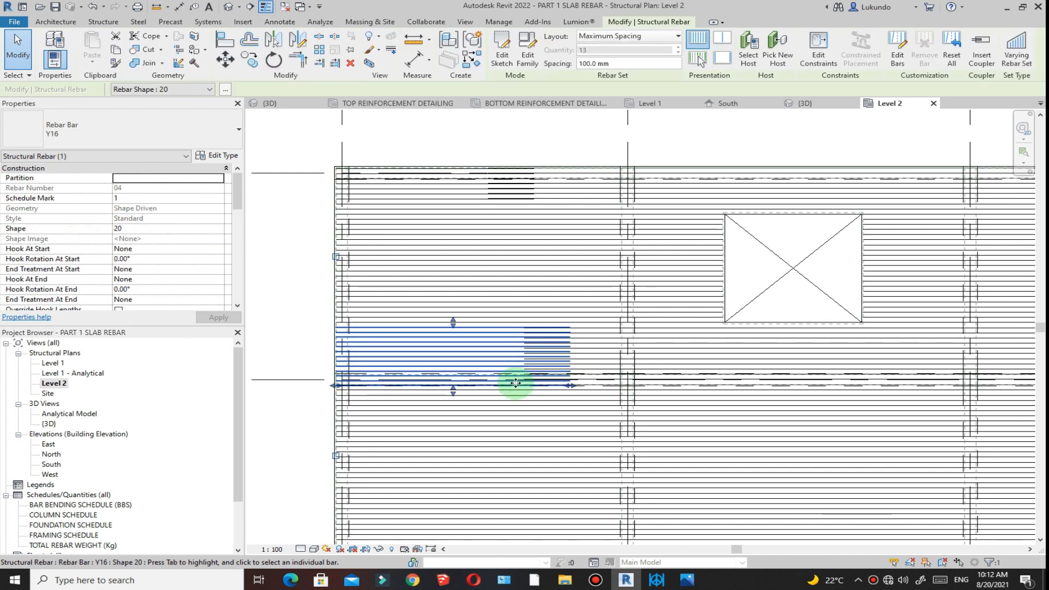
drag(567, 387, 542, 386)
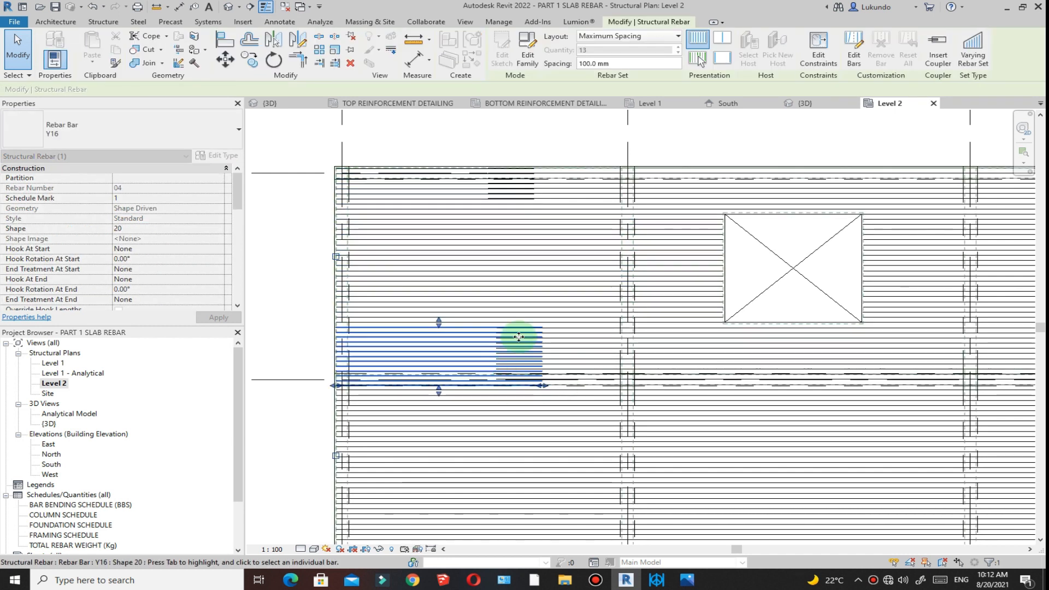
scroll(540, 320, down, 4)
key(Escape)
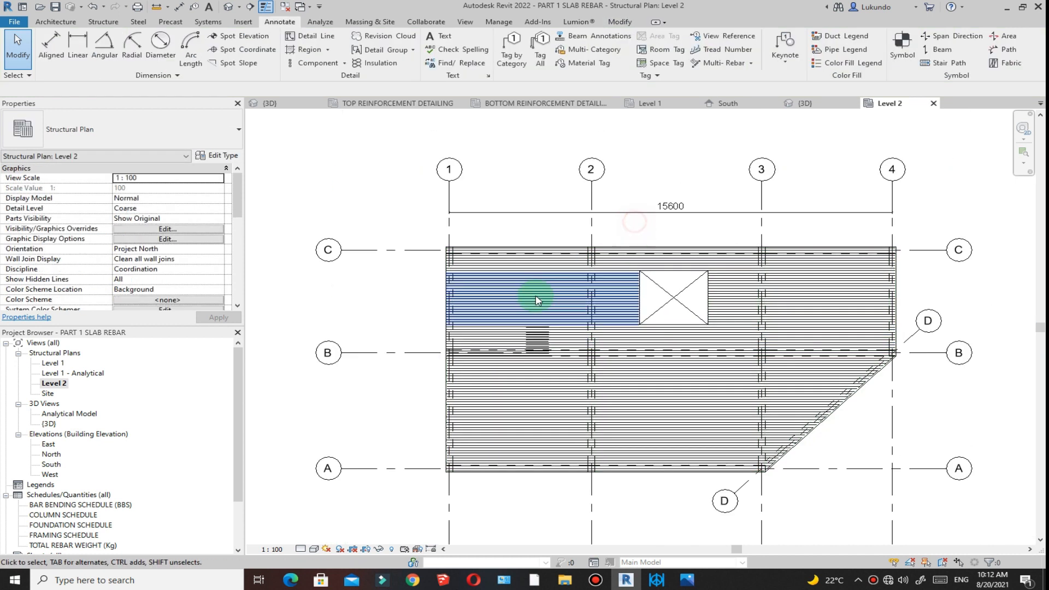
scroll(536, 295, down, 2)
scroll(581, 355, up, 3)
scroll(573, 340, down, 2)
scroll(598, 335, up, 2)
scroll(562, 345, down, 1)
scroll(558, 350, up, 2)
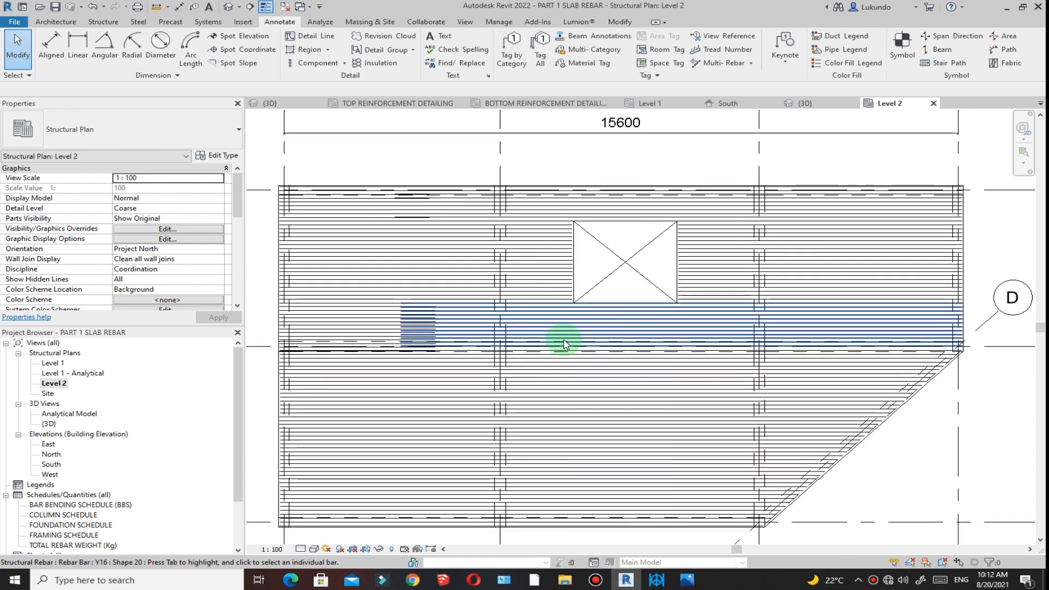
scroll(568, 377, down, 1)
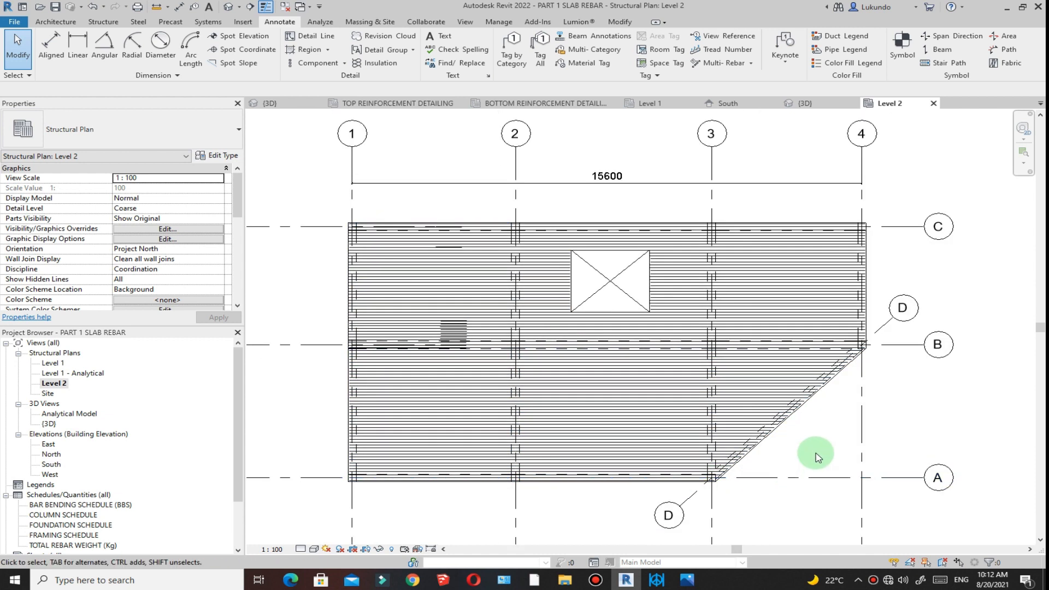
Measure the distance between grids A and C with an aligned dimension, without placing it.
scroll(570, 365, down, 1)
click(50, 60)
click(364, 450)
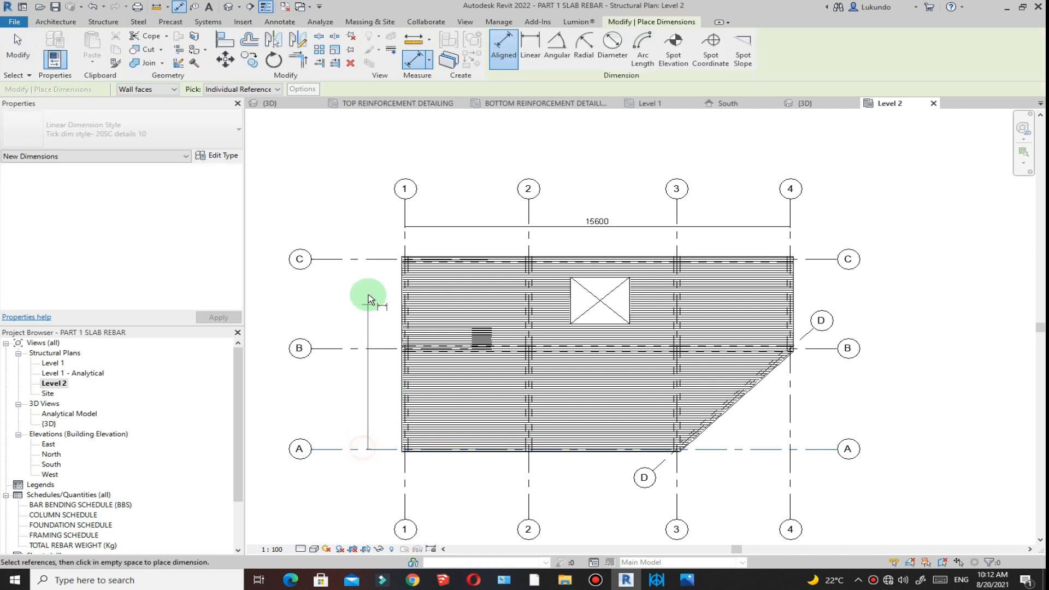
click(368, 260)
scroll(355, 336, up, 3)
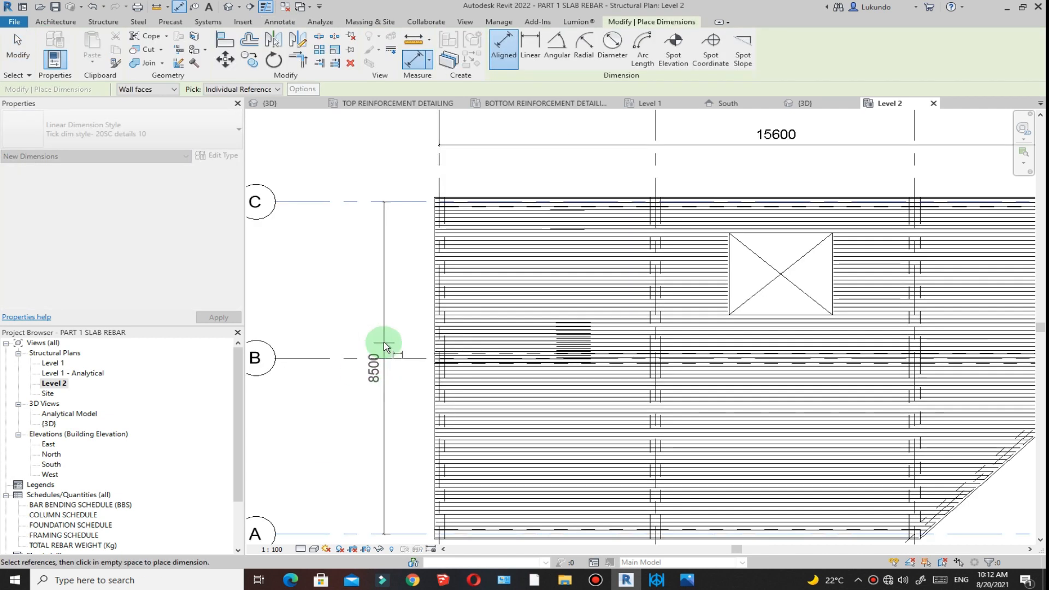
scroll(381, 346, down, 2)
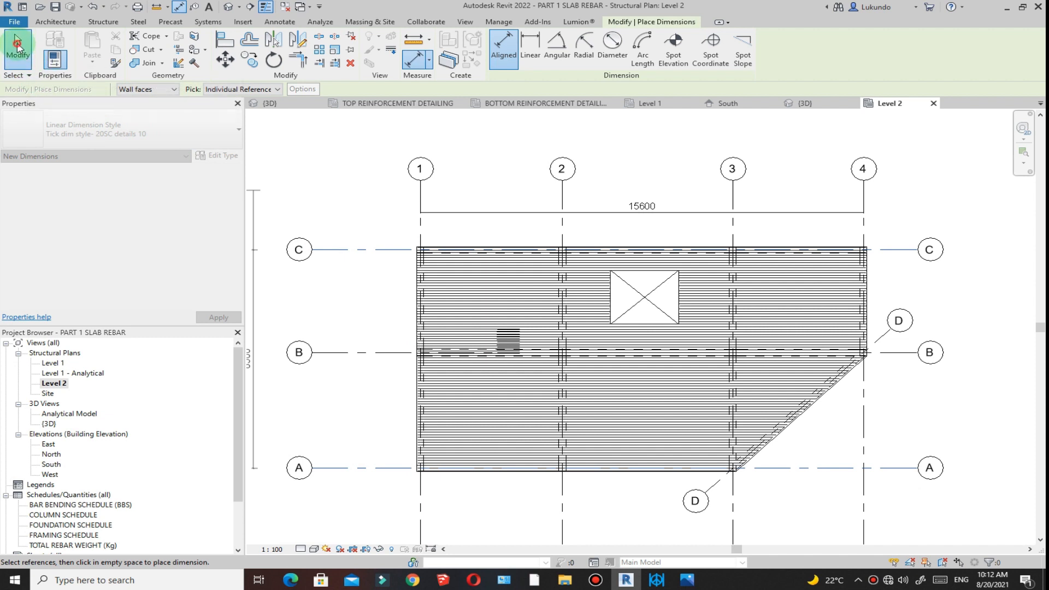
click(17, 48)
Place a shape 20 Y16 bar set at 100 mm maximum spacing in the slab between grids 1 and 3, perpendicular to the existing bars.
scroll(551, 288, down, 1)
scroll(565, 273, up, 2)
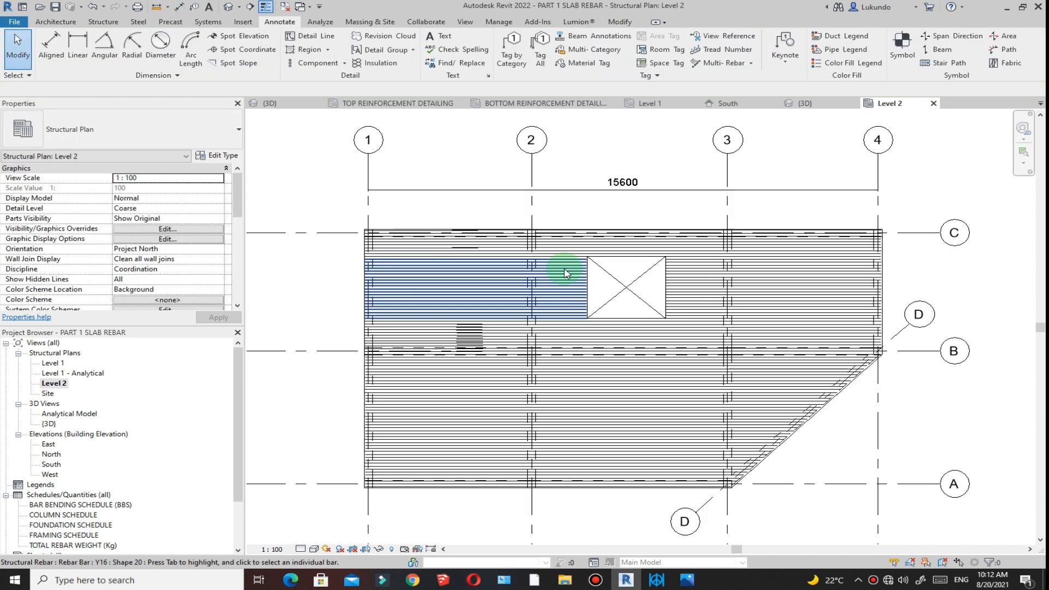
scroll(565, 272, down, 1)
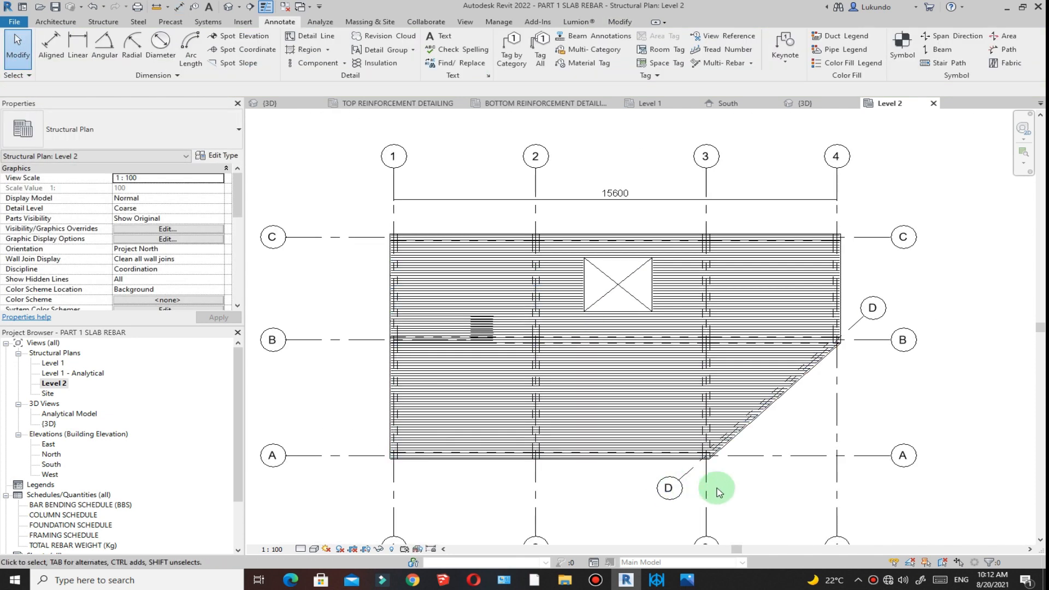
click(806, 387)
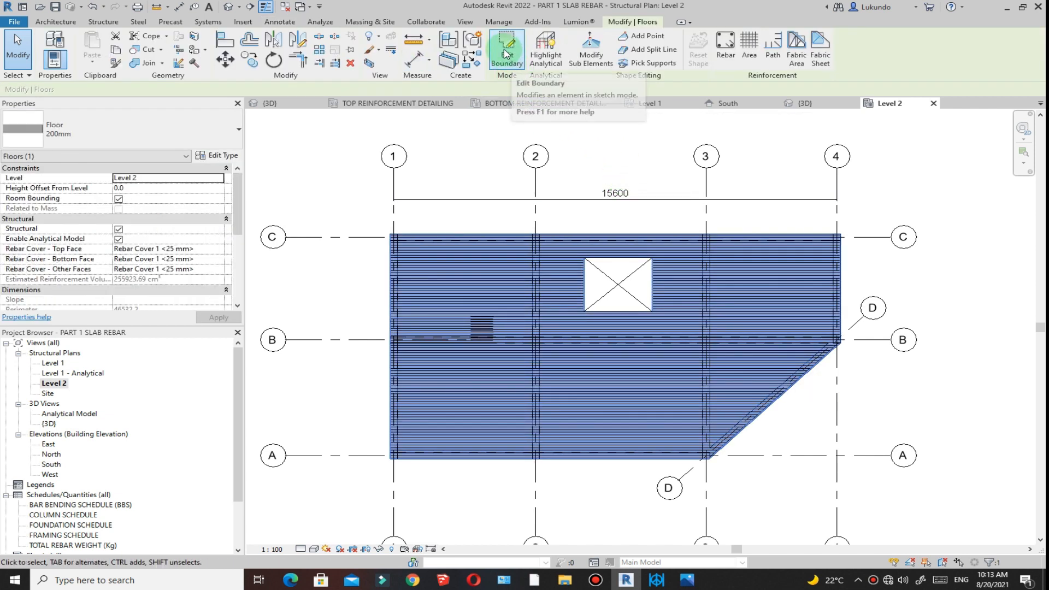
click(726, 49)
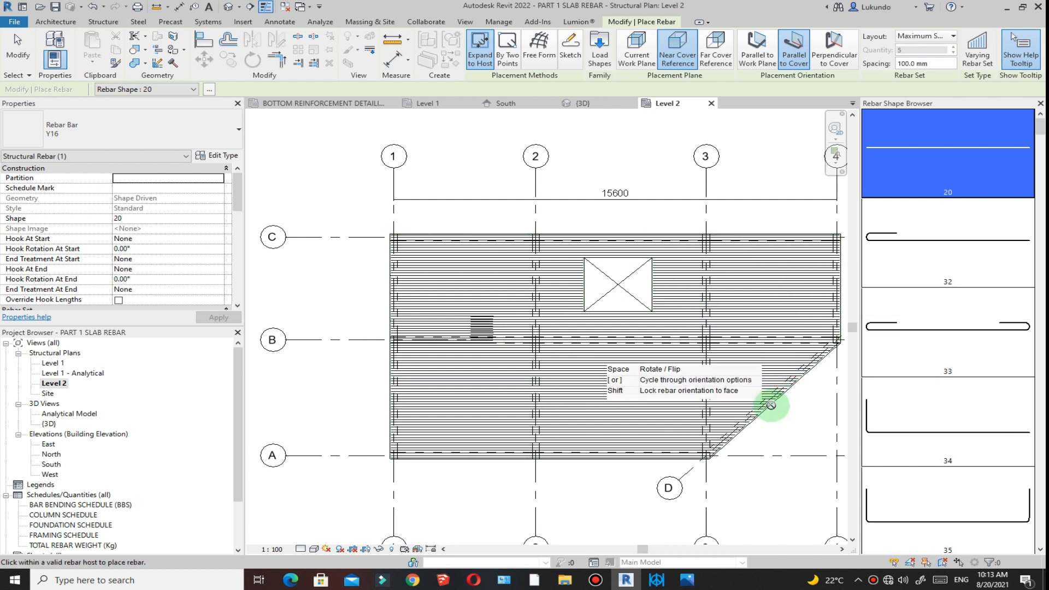
scroll(607, 334, down, 2)
scroll(500, 282, up, 1)
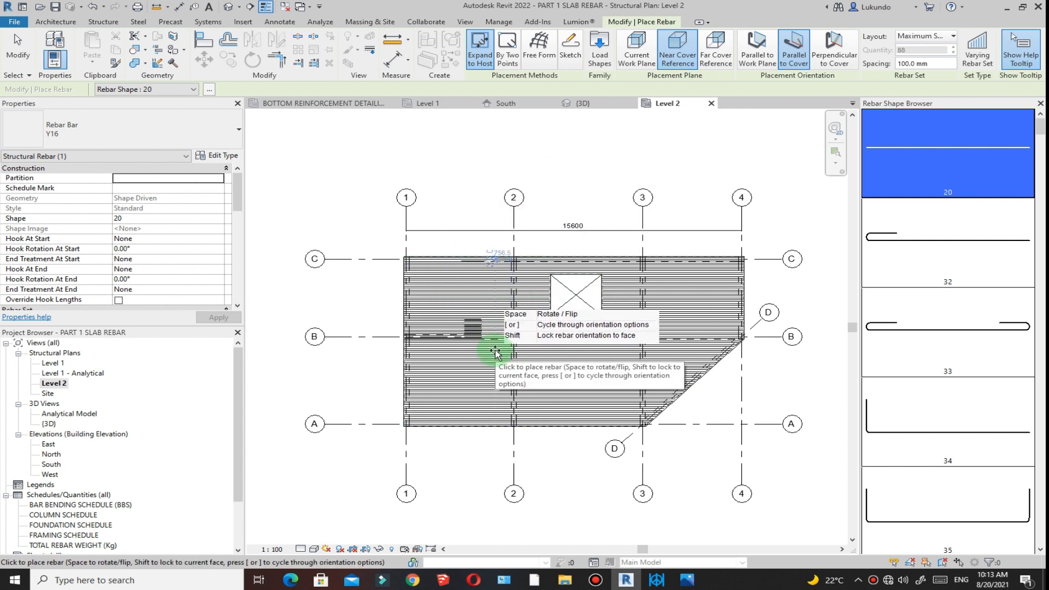
scroll(495, 355, up, 2)
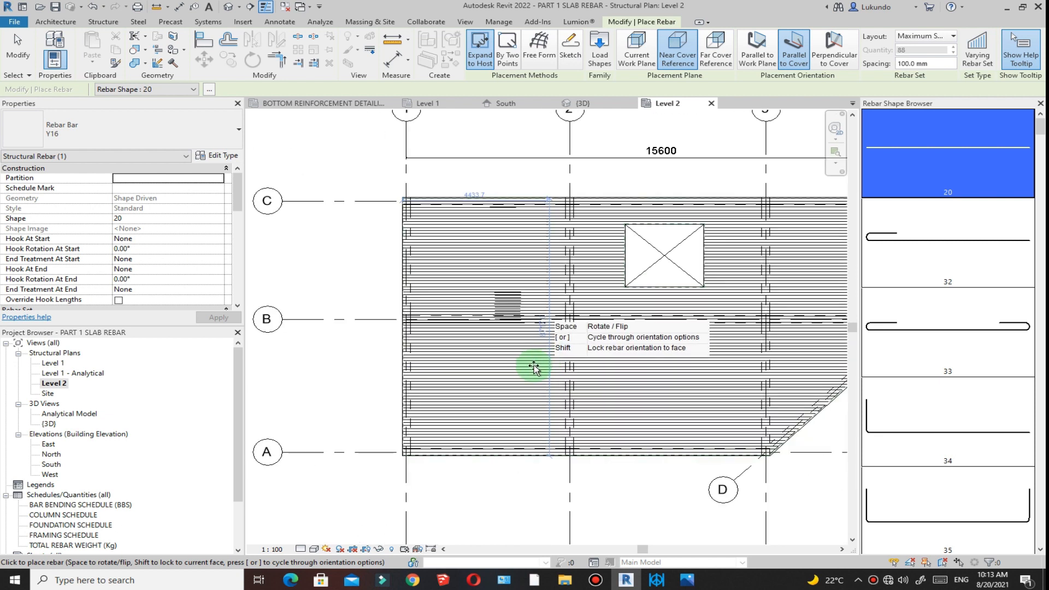
scroll(499, 371, up, 2)
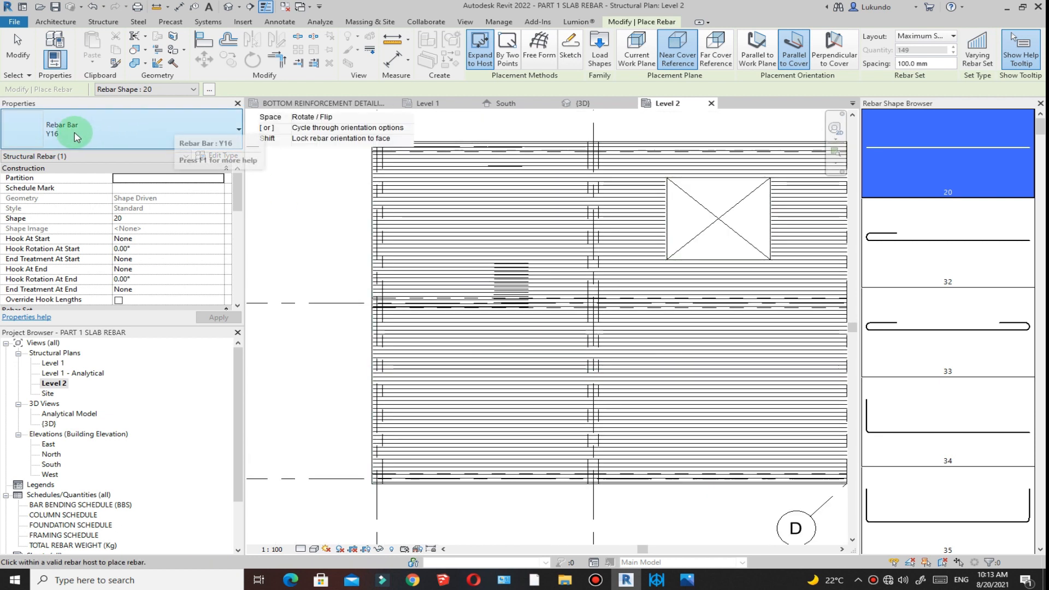
scroll(534, 327, up, 3)
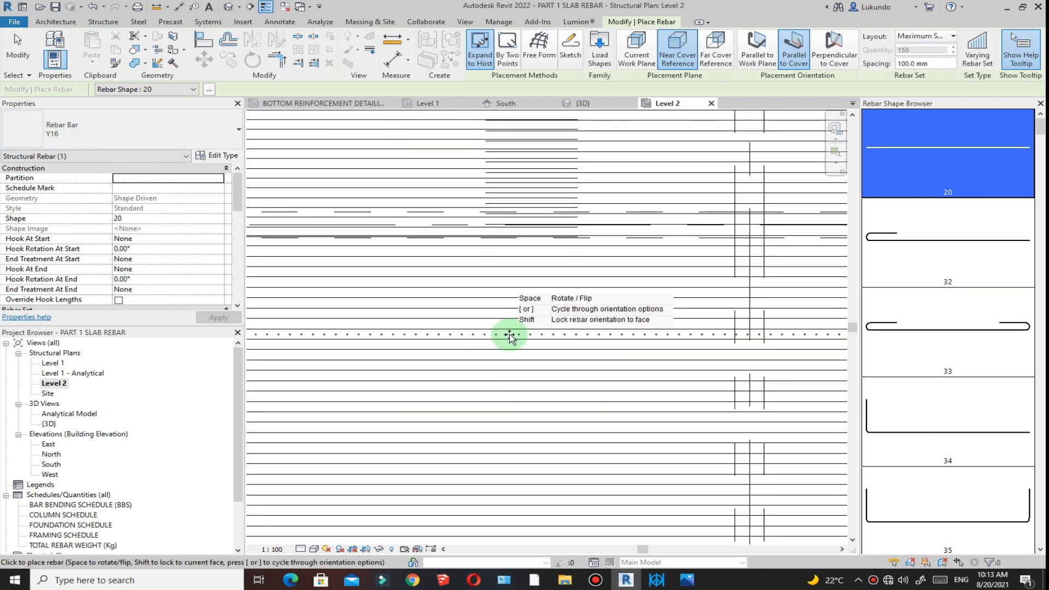
key(space)
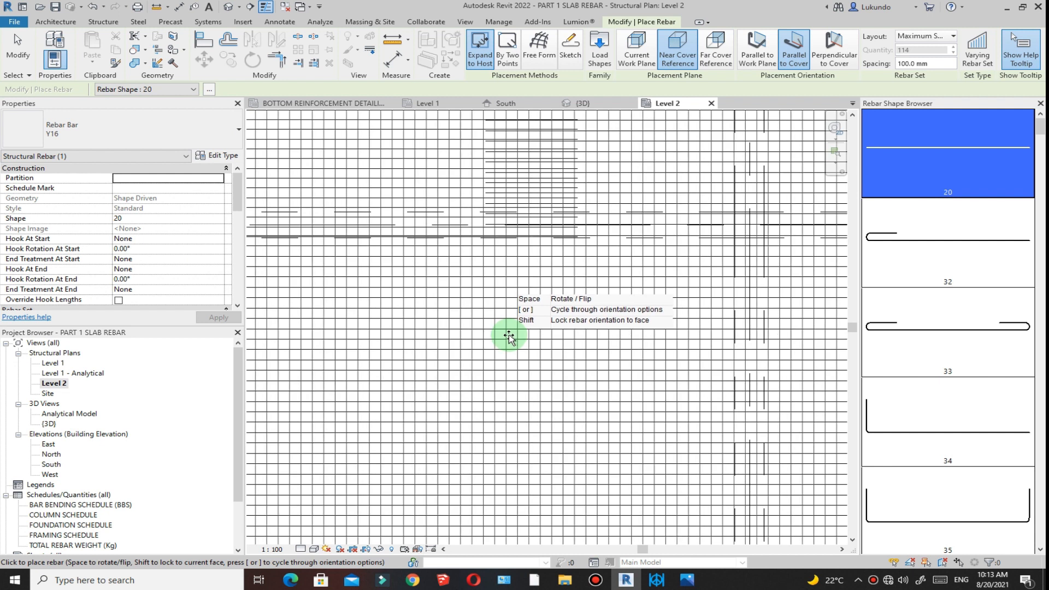
scroll(509, 337, down, 5)
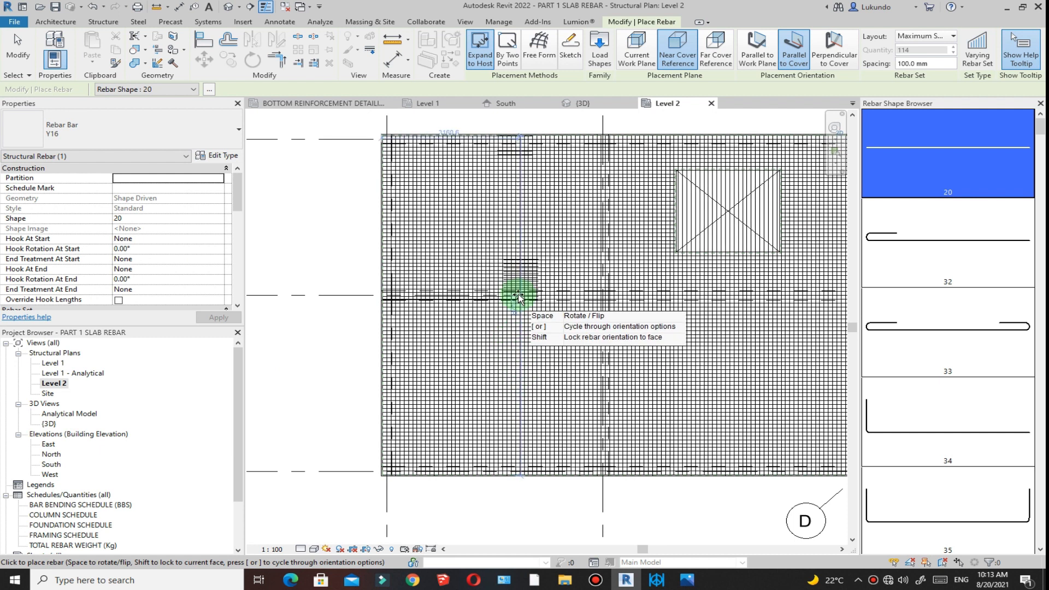
scroll(445, 335, down, 4)
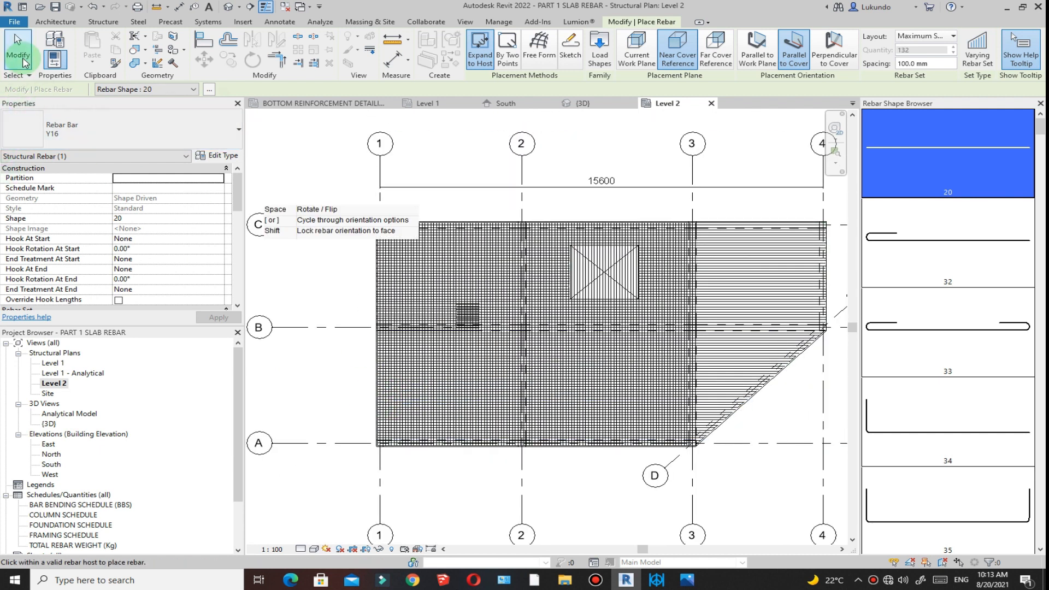
click(18, 46)
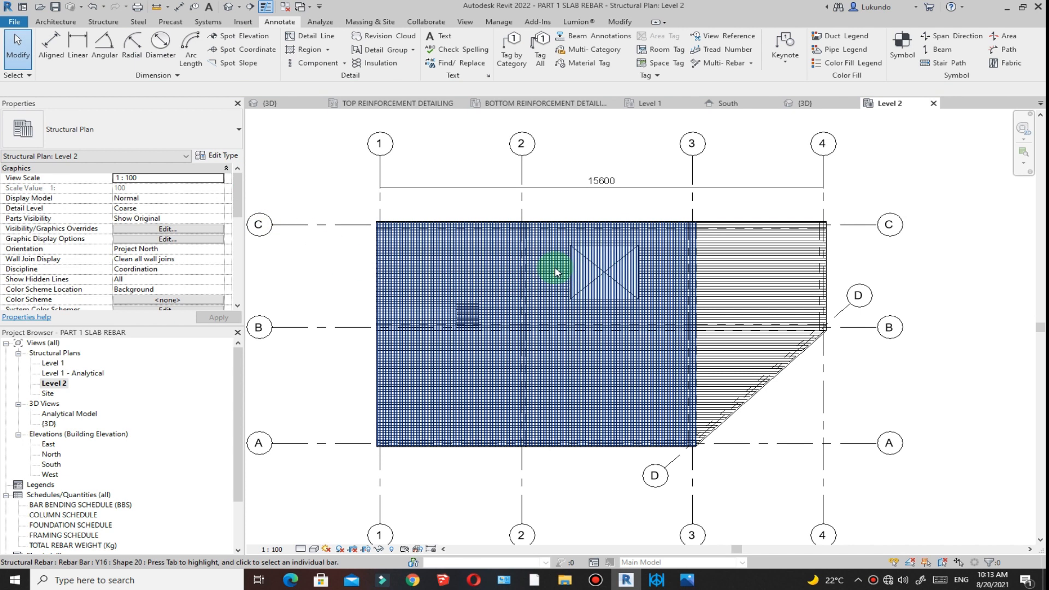
Shorten the distribution of the new perpendicular bar set so it runs from grid 1 only to the near edge of the slab opening.
click(648, 279)
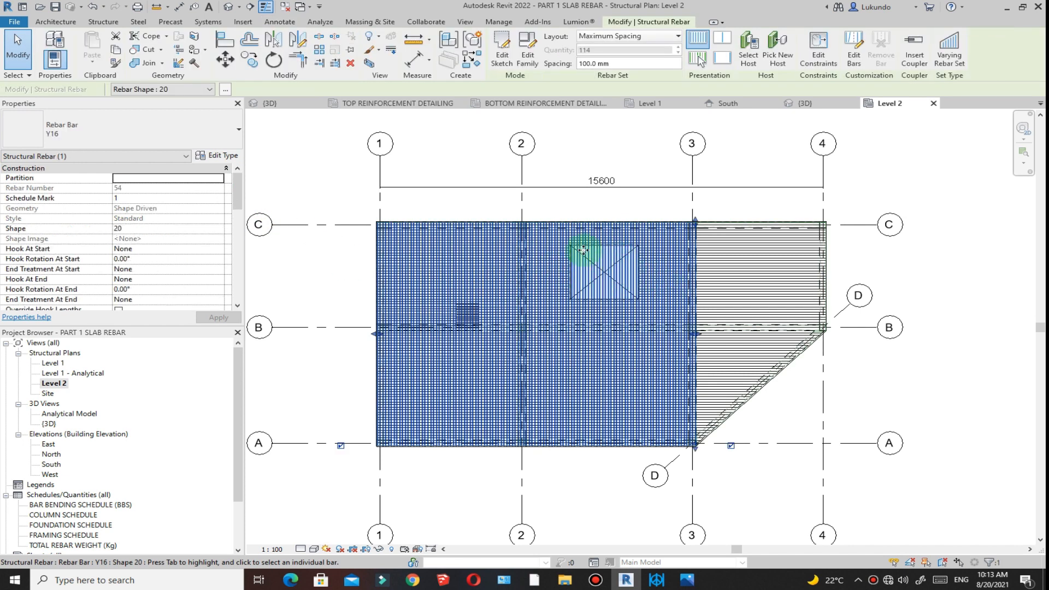
drag(697, 336, 543, 328)
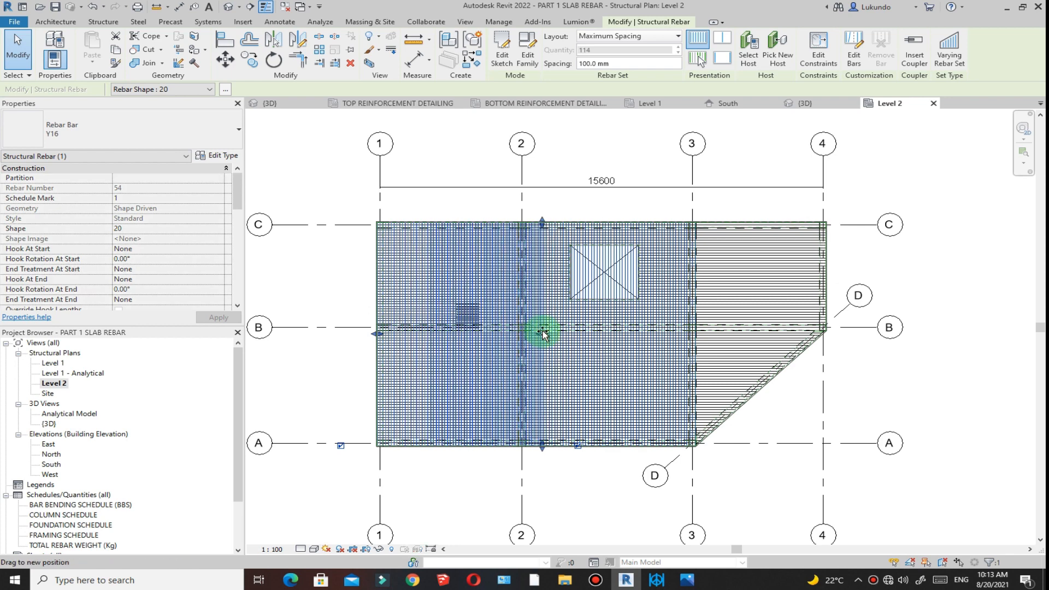
scroll(569, 285, up, 5)
drag(488, 424, 572, 415)
scroll(547, 284, down, 5)
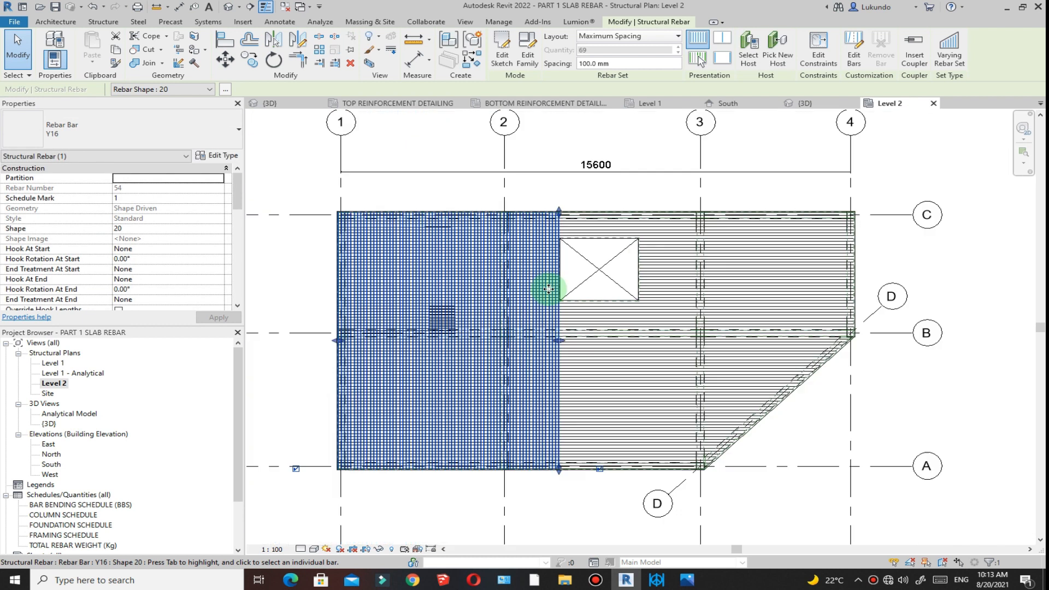
click(548, 234)
scroll(537, 304, up, 2)
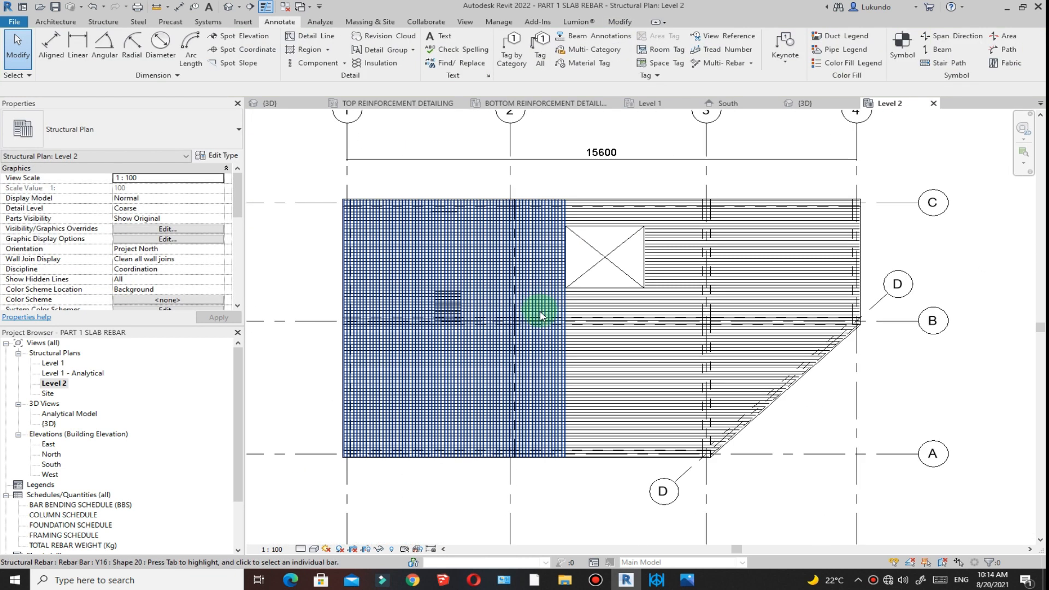
Place a similar shape 20 Y16 bar set at 100 mm maximum spacing between the slab opening and grid 4, perpendicular to the existing bars.
click(608, 219)
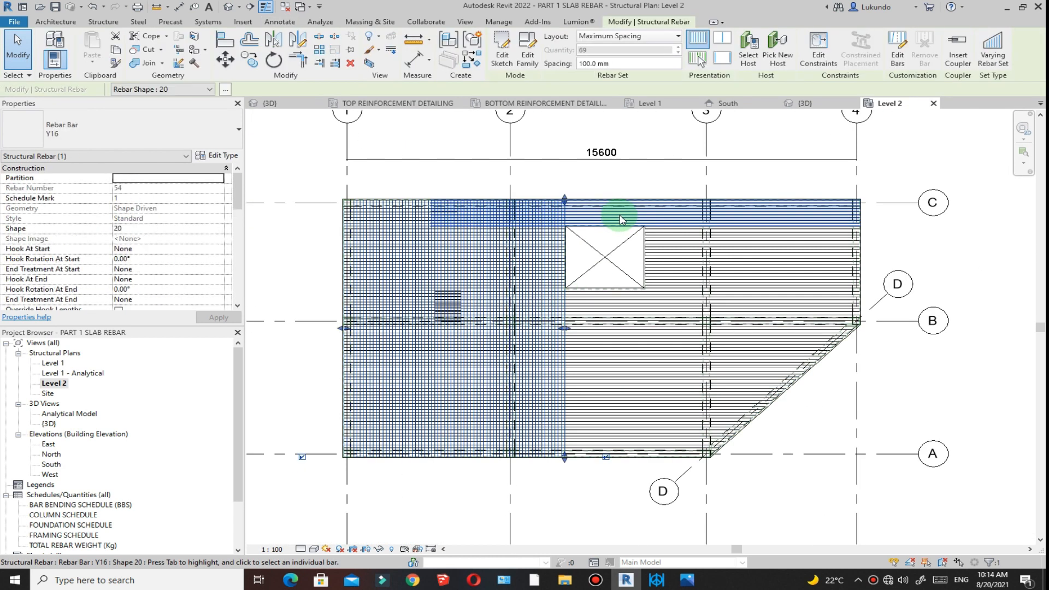
right_click(636, 180)
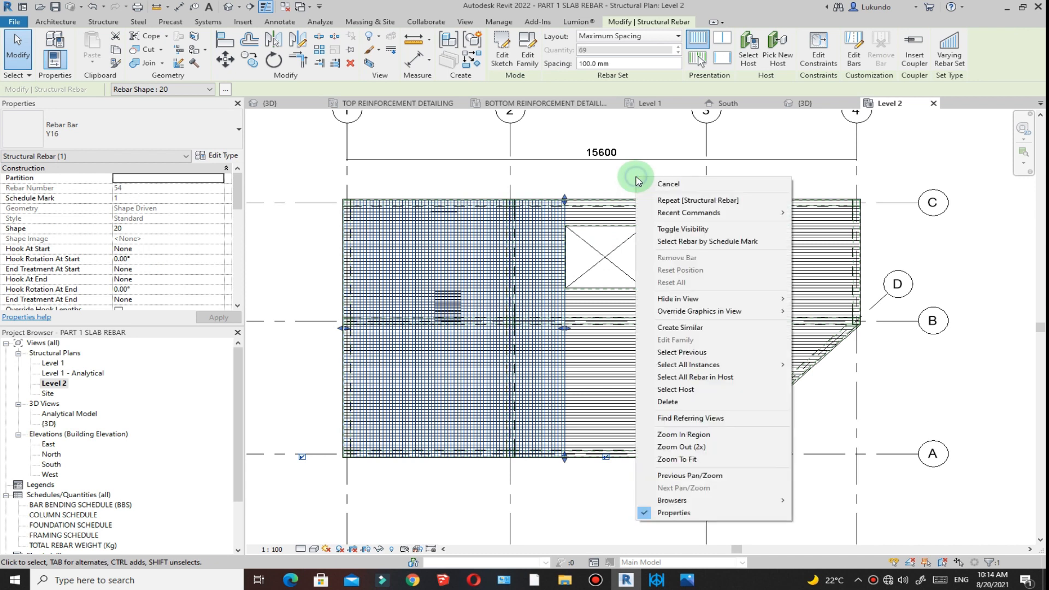
click(687, 328)
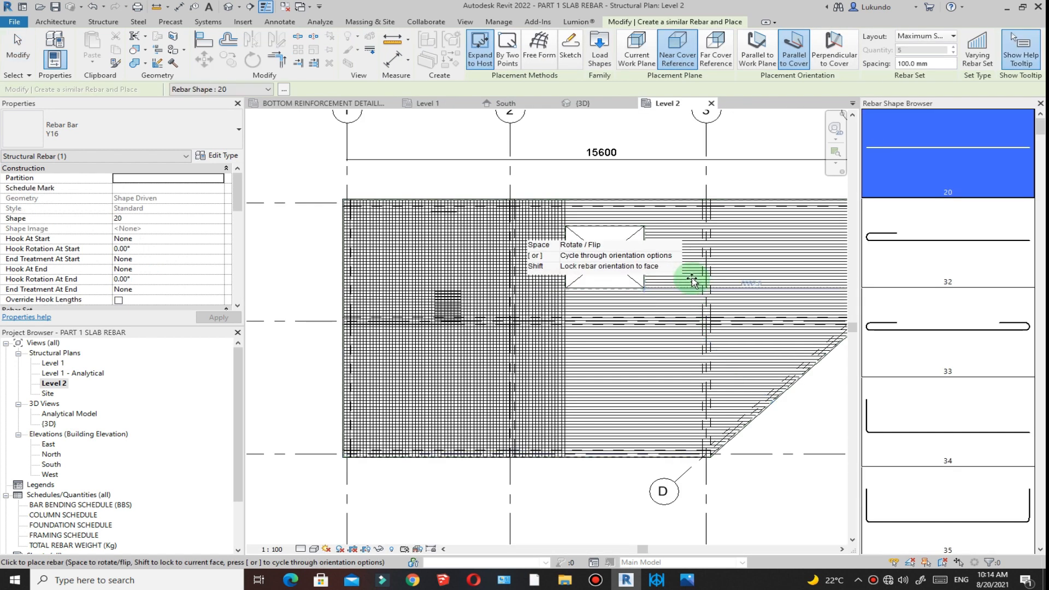
scroll(627, 212, up, 3)
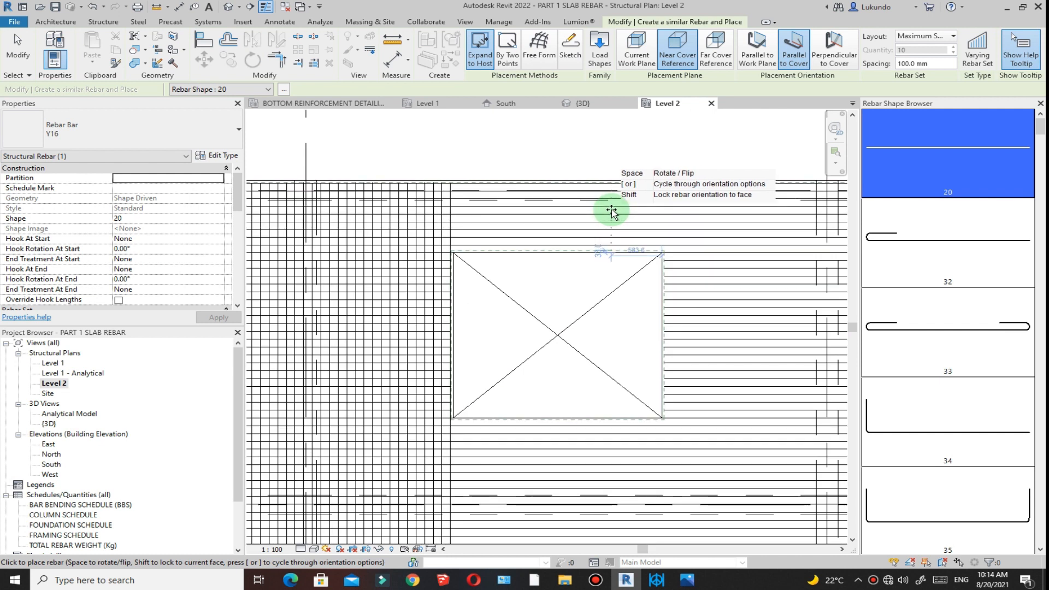
scroll(612, 212, up, 3)
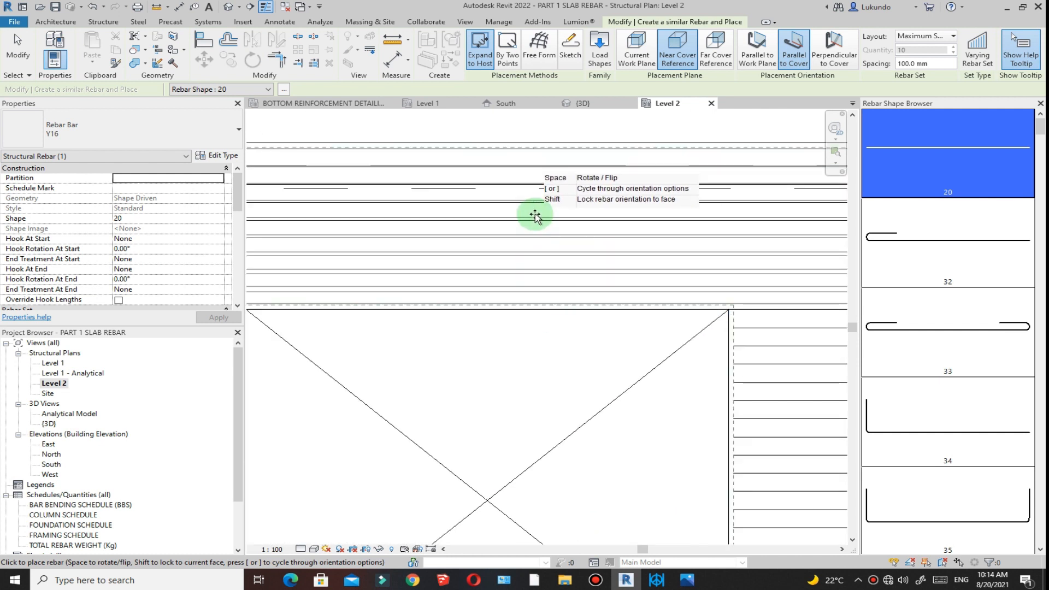
scroll(535, 216, down, 5)
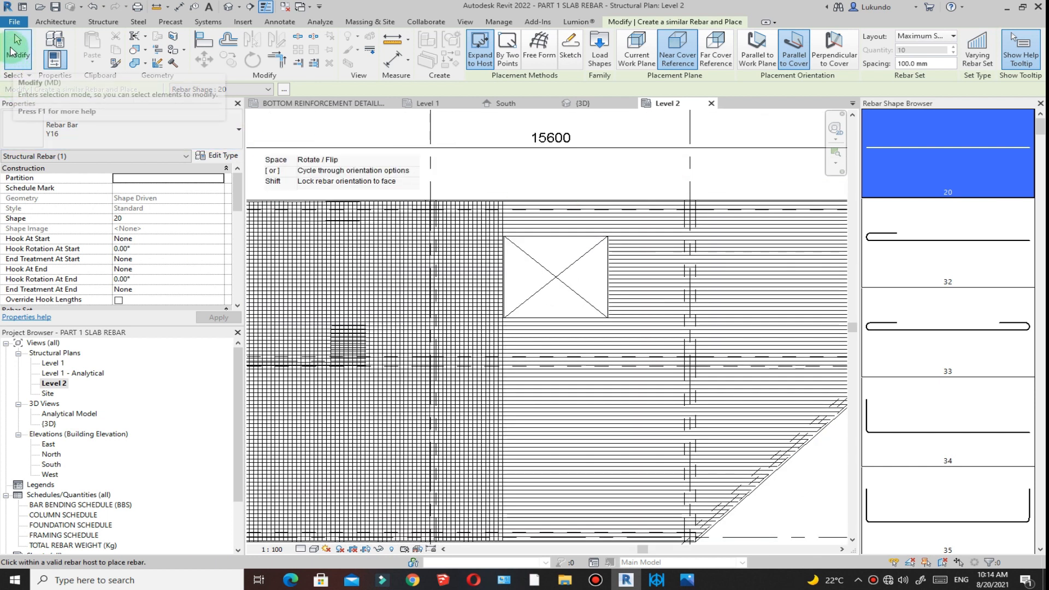
scroll(696, 335, down, 3)
scroll(727, 292, up, 6)
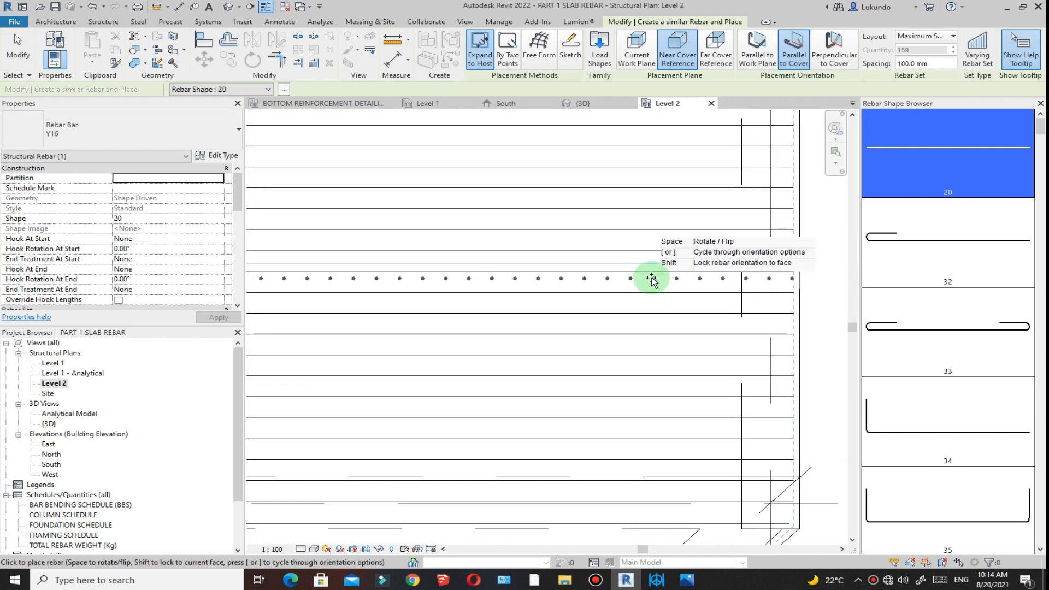
scroll(652, 278, up, 2)
key(space)
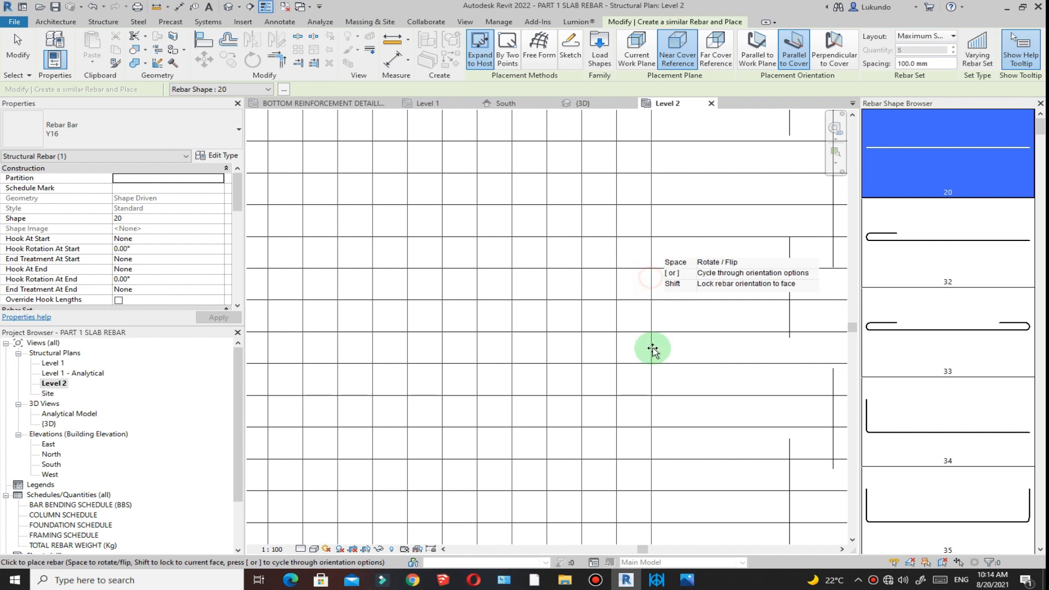
scroll(653, 346, down, 5)
key(Escape)
key(Escape)
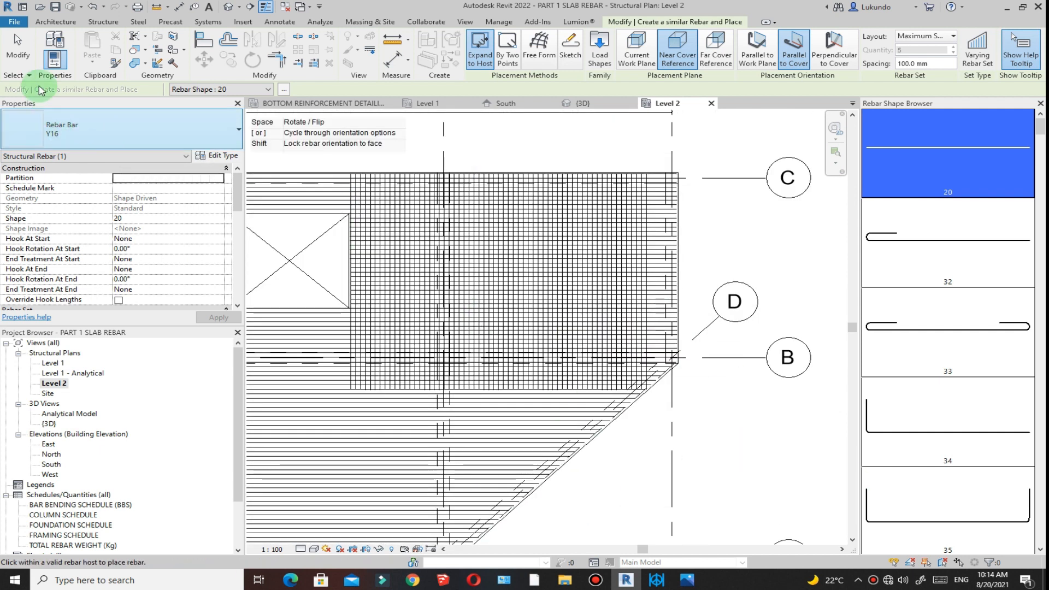
Shorten the distribution of the new perpendicular bar set so it starts at grid 3 instead of the opening's edge.
scroll(733, 281, down, 3)
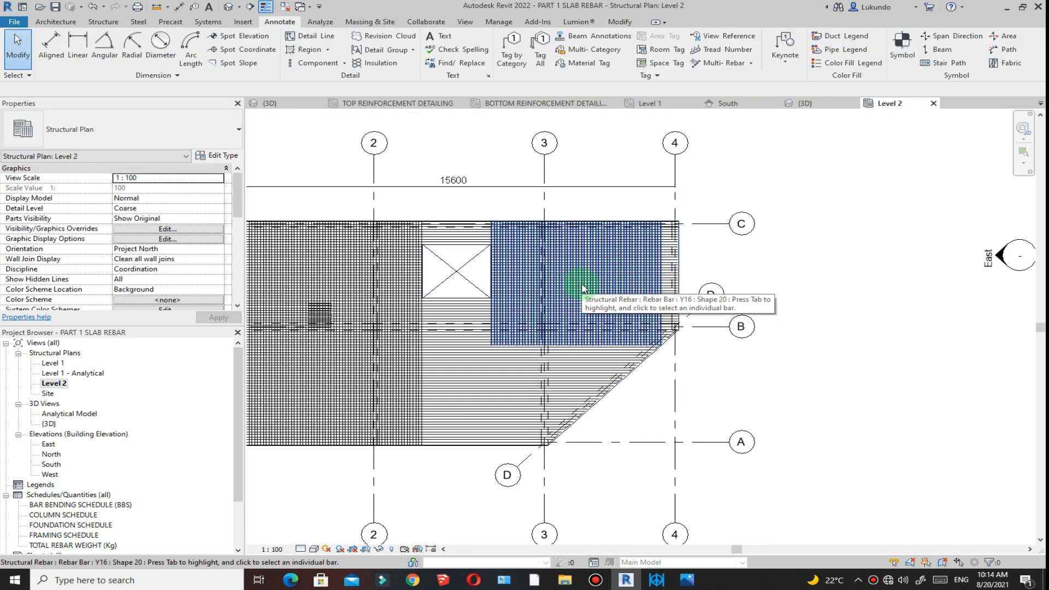
click(544, 308)
scroll(422, 293, up, 2)
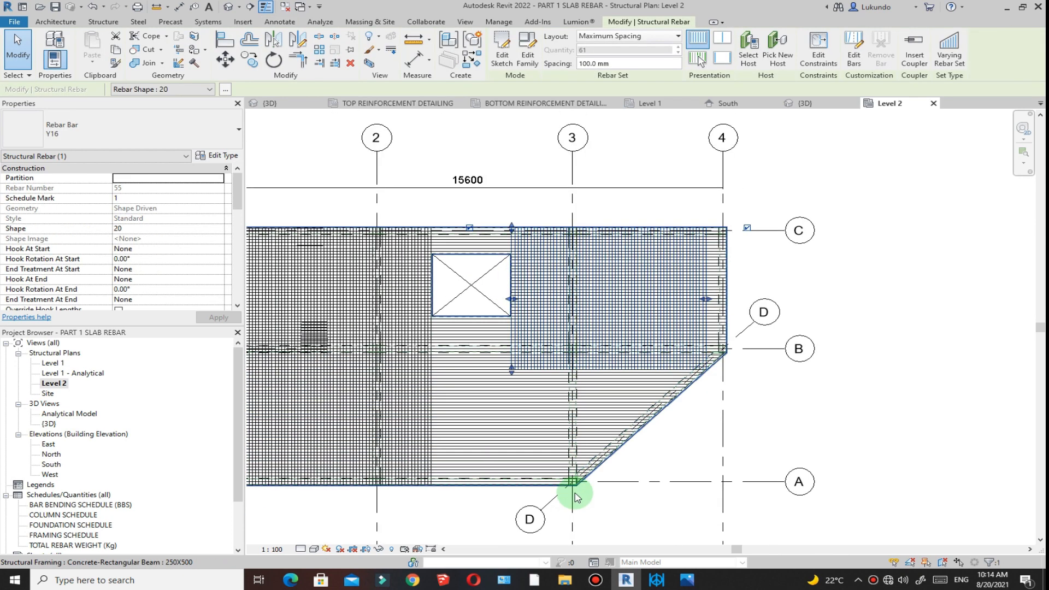
scroll(575, 497, up, 3)
scroll(572, 484, down, 5)
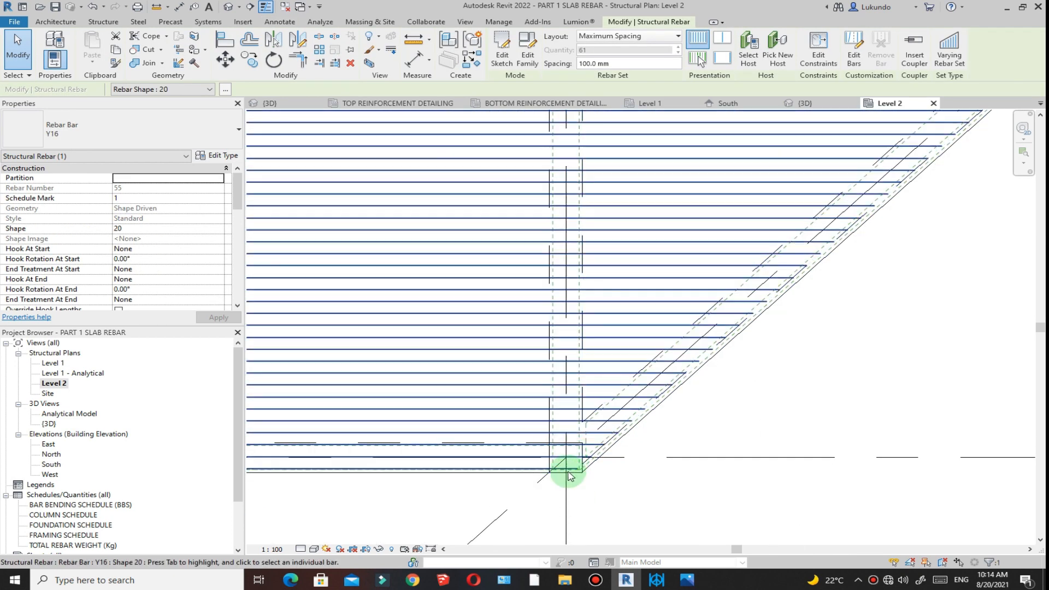
scroll(501, 284, up, 2)
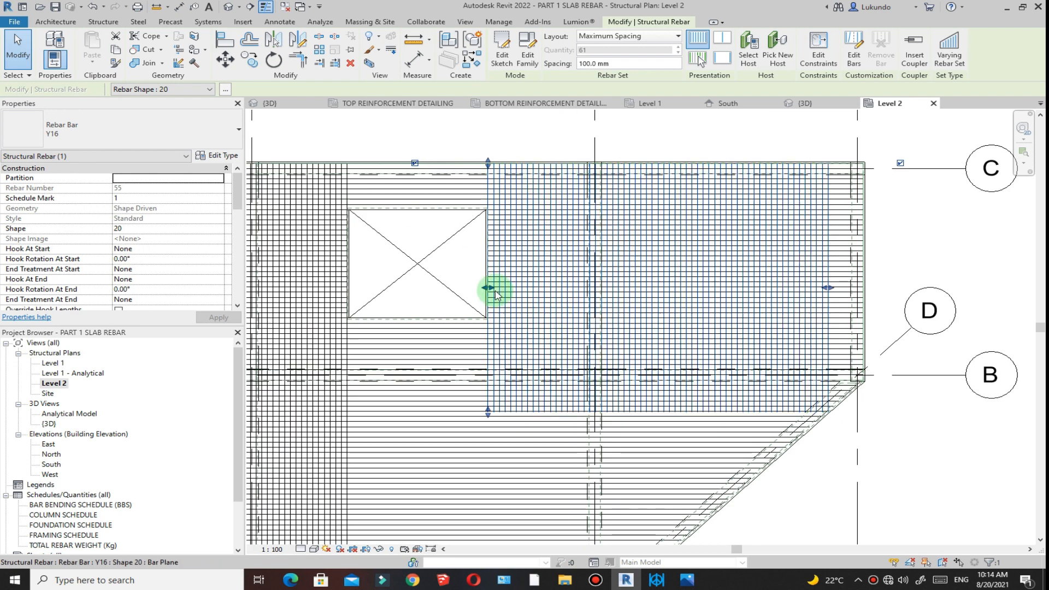
drag(492, 290, 597, 295)
scroll(631, 349, down, 2)
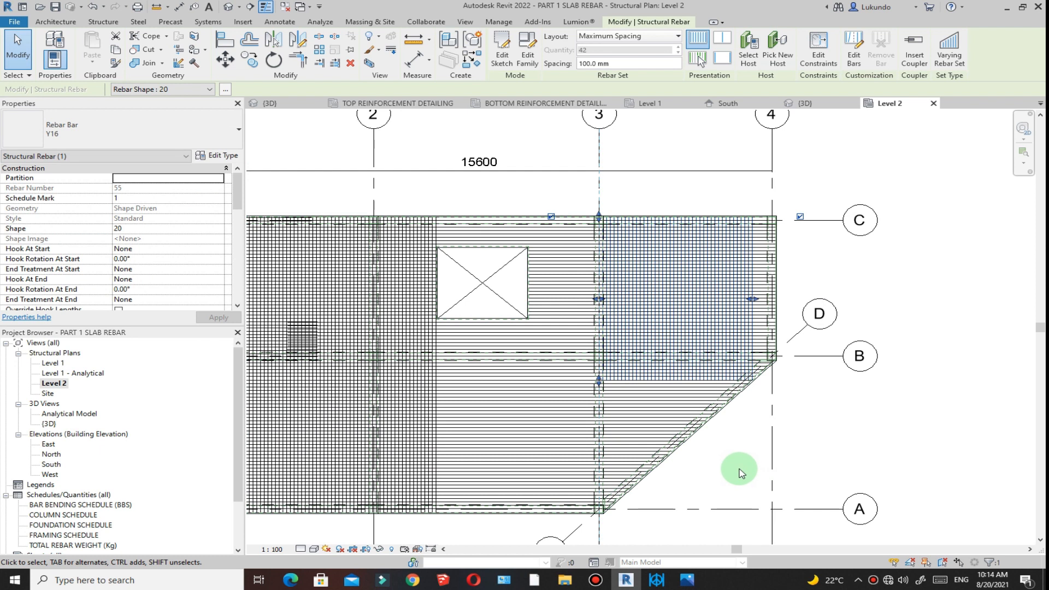
Extend the distribution of the perpendicular bar set outward to the slab's cover line along grid 4.
scroll(732, 469, up, 1)
scroll(763, 246, up, 3)
drag(754, 244, 810, 261)
scroll(809, 251, up, 5)
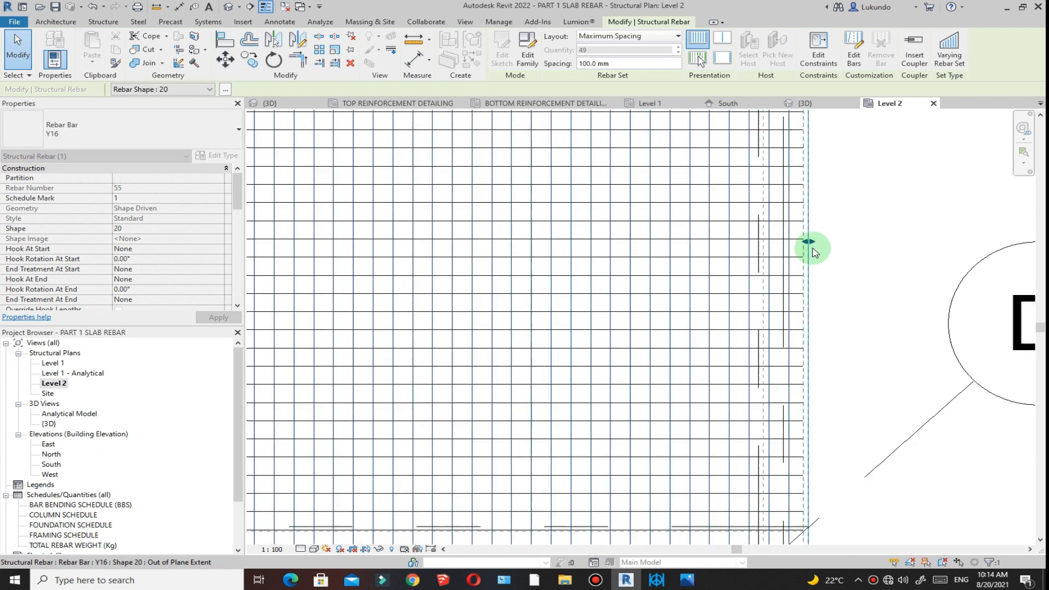
mouse_move(799, 226)
mouse_down()
mouse_move(773, 227)
mouse_move(785, 236)
mouse_up()
scroll(785, 237, up, 4)
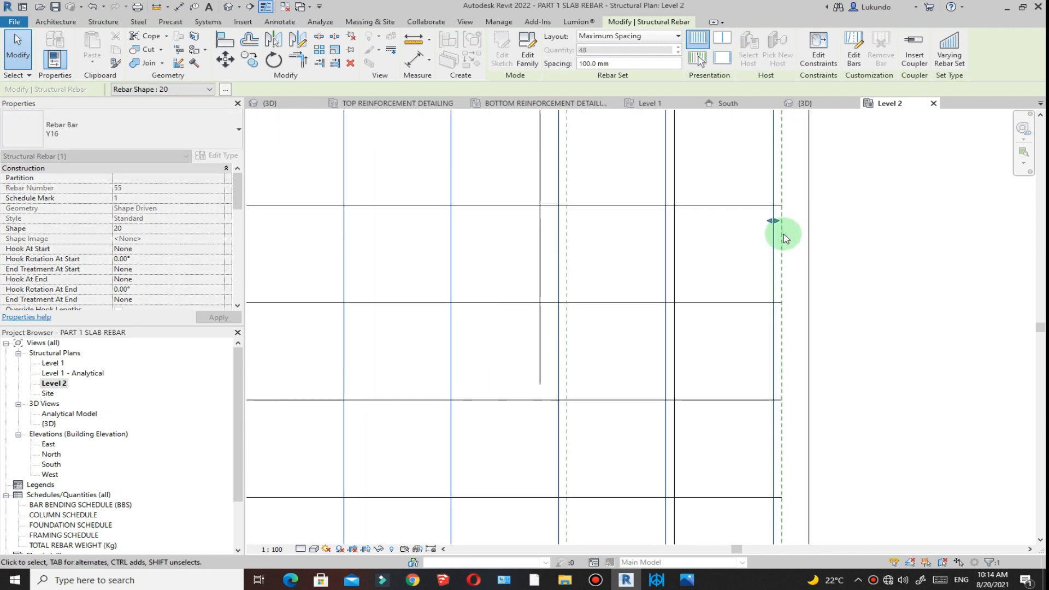
scroll(647, 302, down, 2)
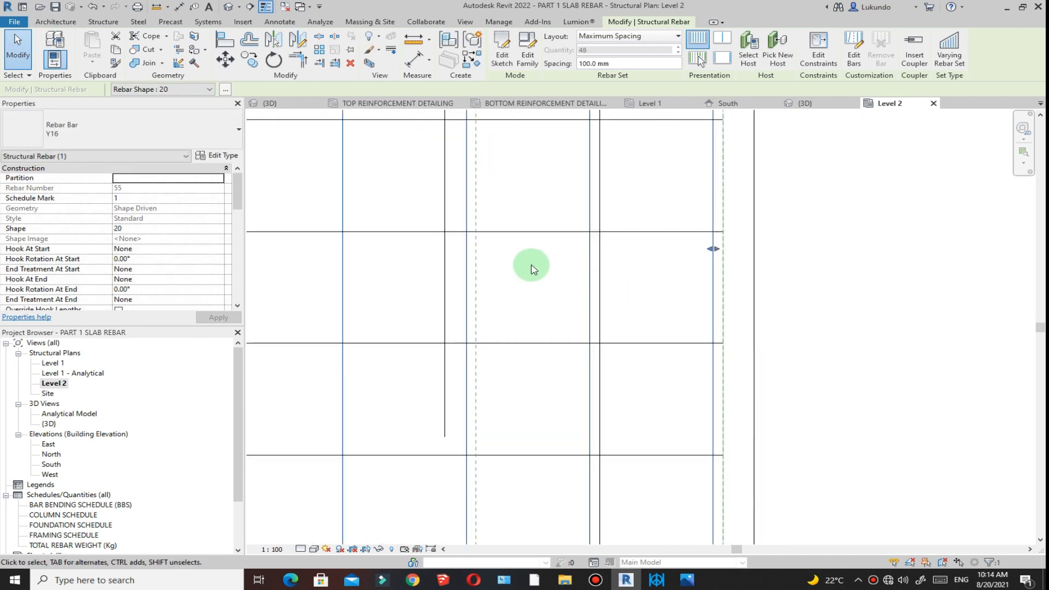
Edit the bar set's constraints, setting the out-of-plane extent offset at the grid 4 slab edge to 0 mm.
click(264, 10)
click(266, 7)
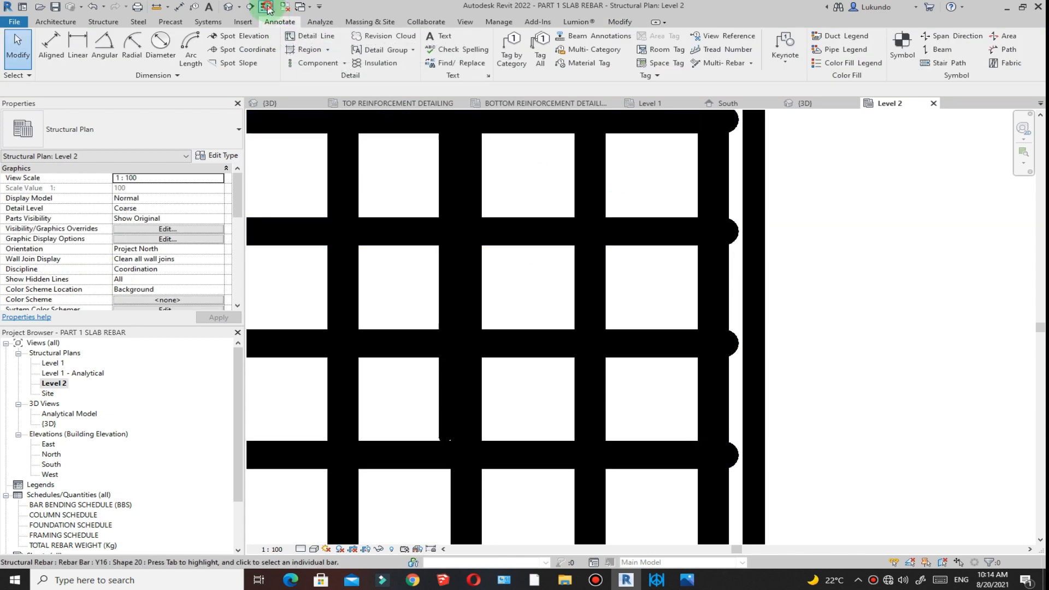
click(691, 261)
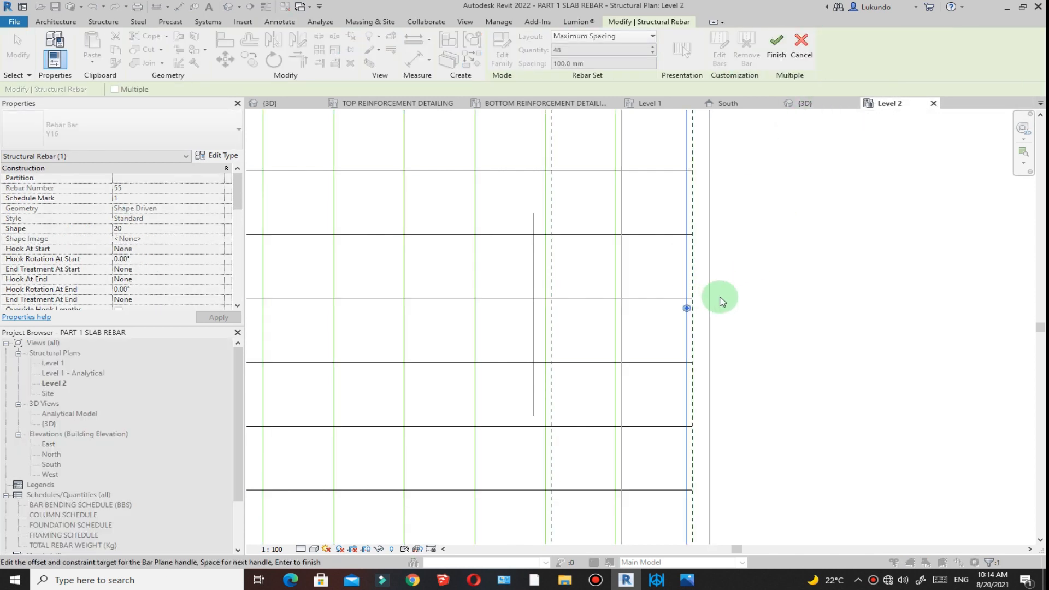
scroll(721, 301, up, 2)
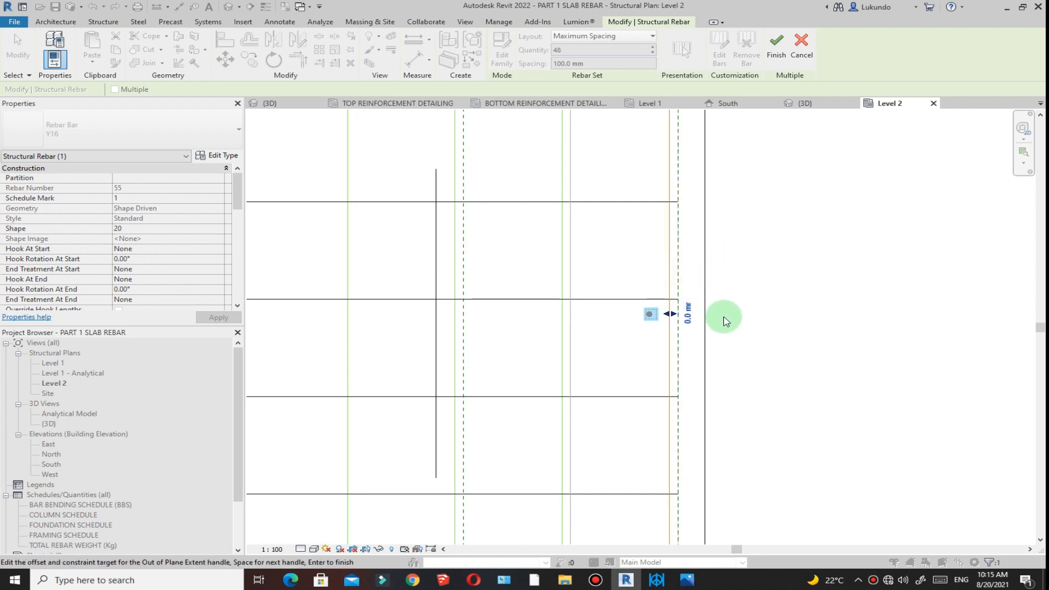
click(707, 328)
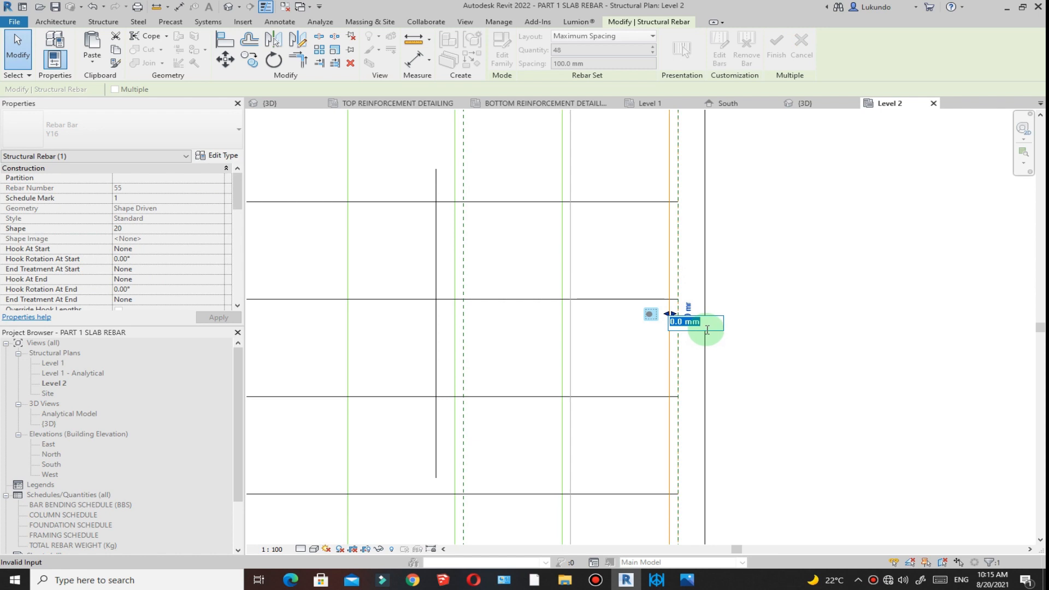
text(0)
click(811, 295)
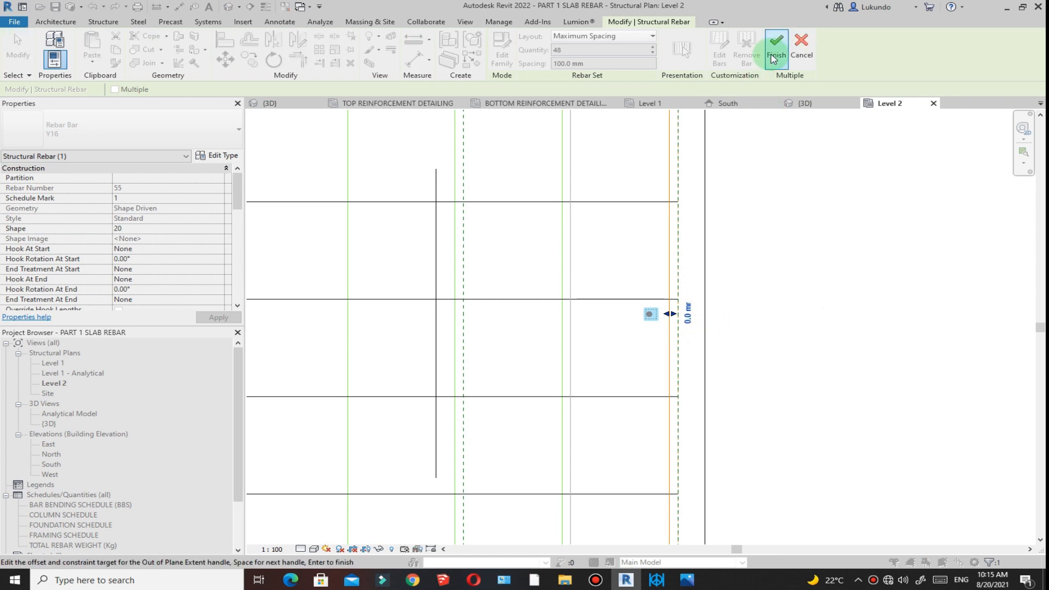
scroll(778, 294, down, 7)
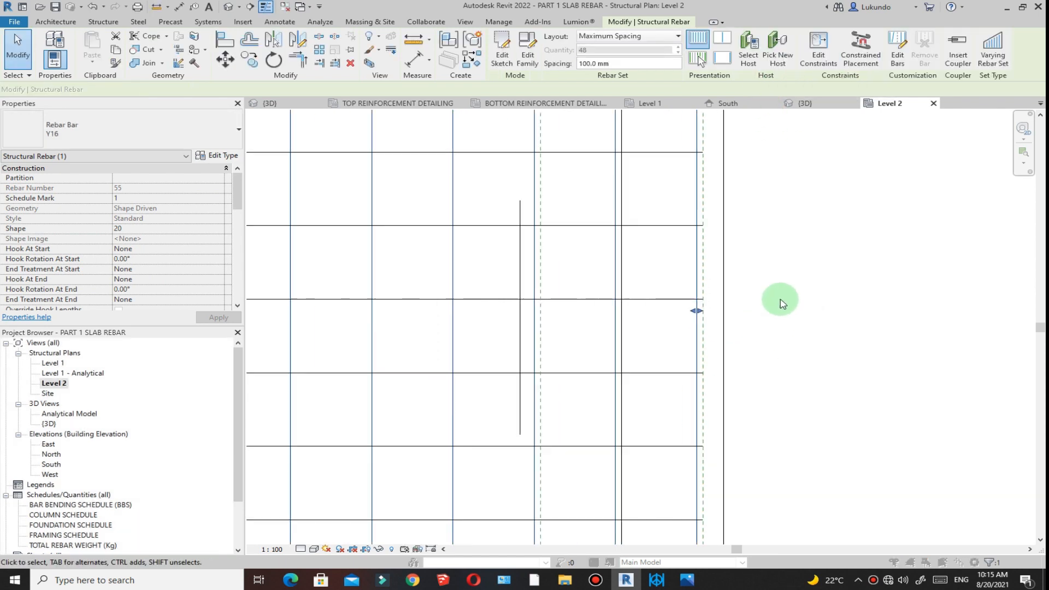
click(819, 257)
Make the bar set between grids 3 and 4 a varying rebar set and stretch its bars past the slanted slab edge.
scroll(802, 252, down, 4)
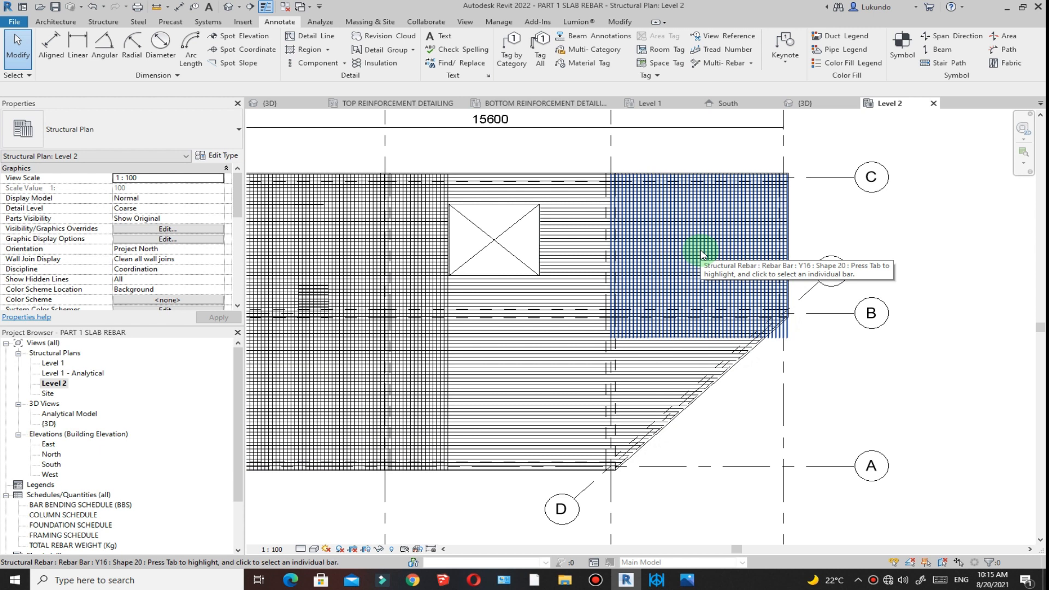
click(778, 239)
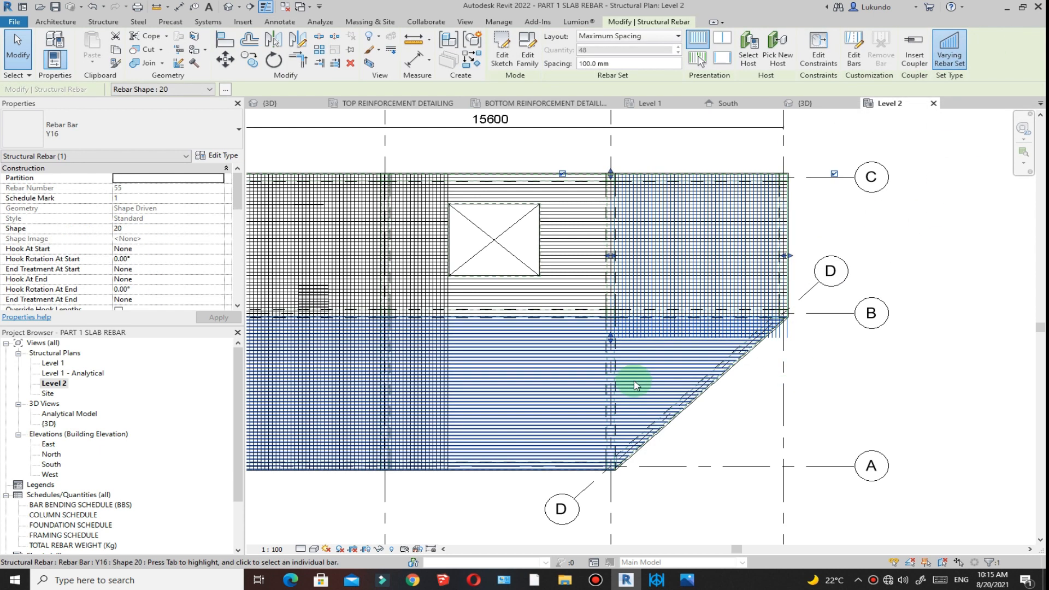
drag(617, 335, 623, 490)
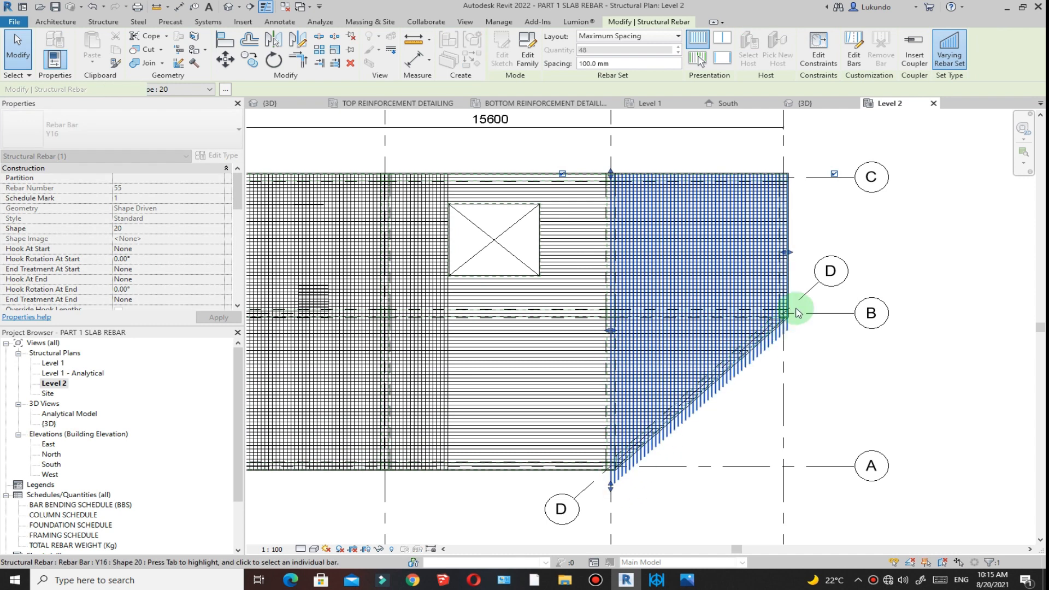
Pull the ends of the varying bars back inside the slanted slab edge along grid D.
scroll(622, 481, up, 2)
scroll(606, 483, down, 1)
scroll(592, 485, up, 3)
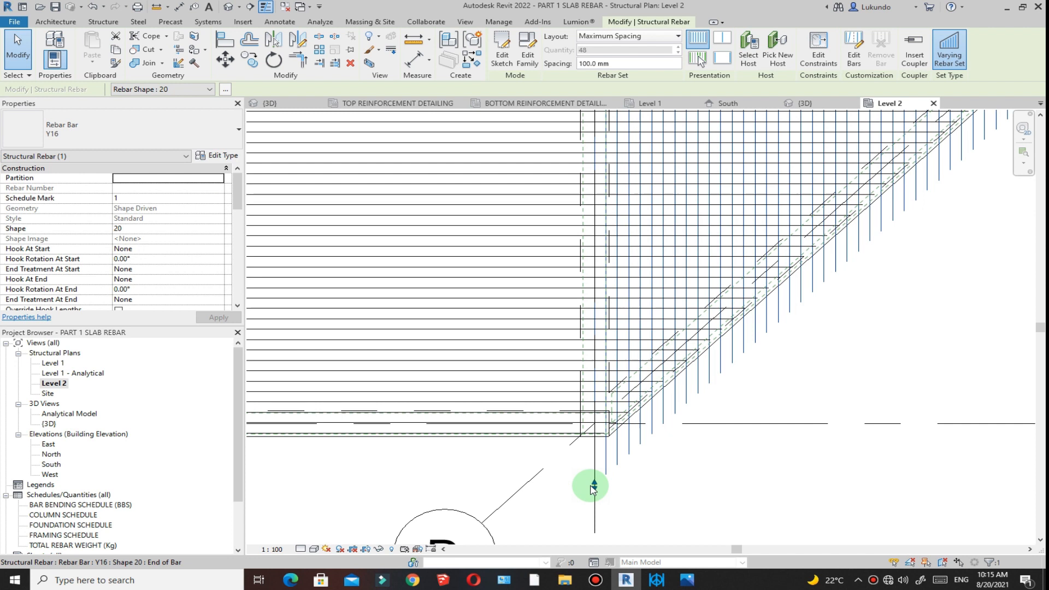
drag(595, 484, 592, 375)
drag(623, 430, 629, 437)
scroll(656, 454, down, 3)
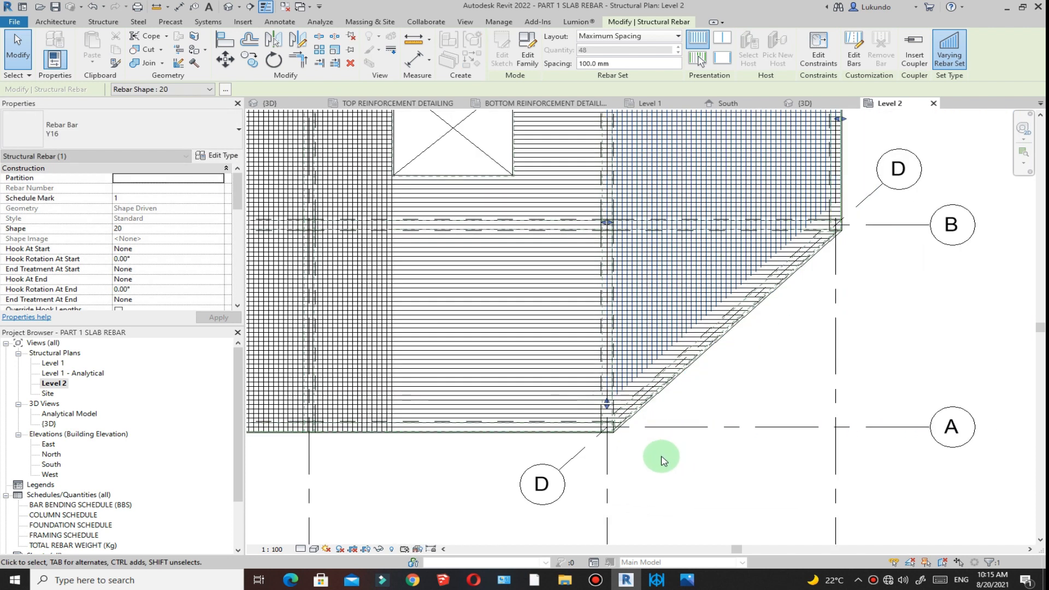
Shift the start of the varying bar set from grid 3 to the column face on its grid 4 side.
scroll(820, 304, up, 5)
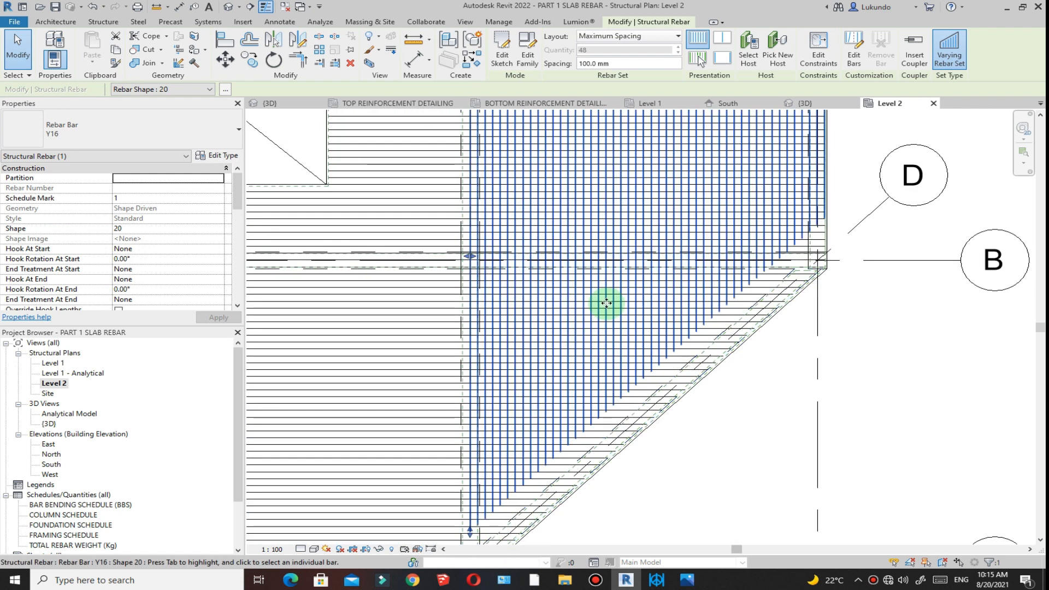
scroll(550, 433, down, 3)
scroll(534, 440, up, 3)
scroll(556, 452, down, 3)
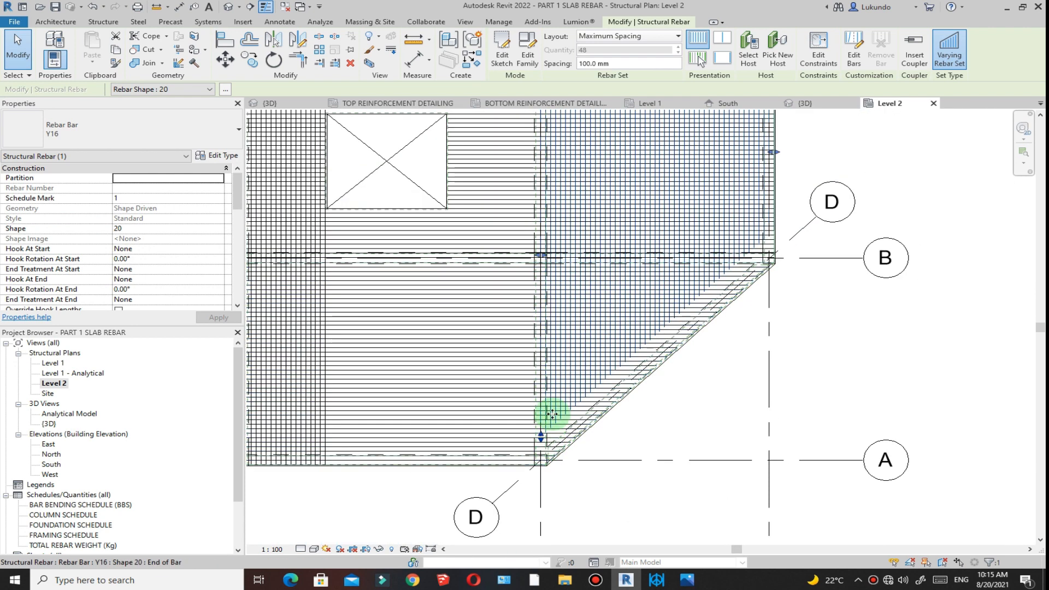
drag(542, 256, 546, 258)
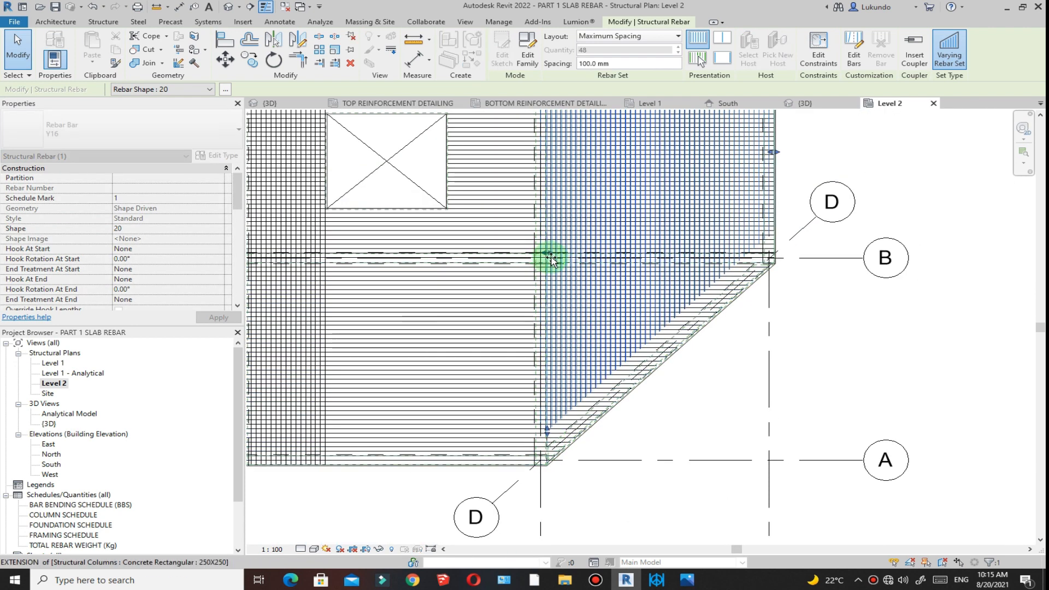
Lengthen the varying bars so their ends reach close to the slanted slab edge while staying inside the slab.
scroll(544, 450, up, 4)
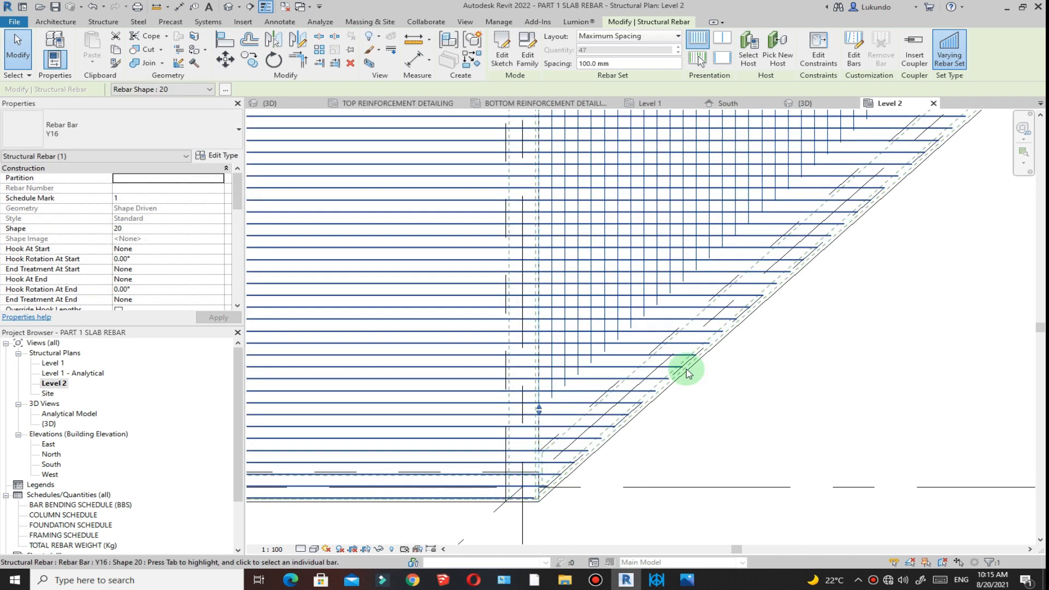
scroll(590, 417, down, 2)
scroll(586, 405, up, 1)
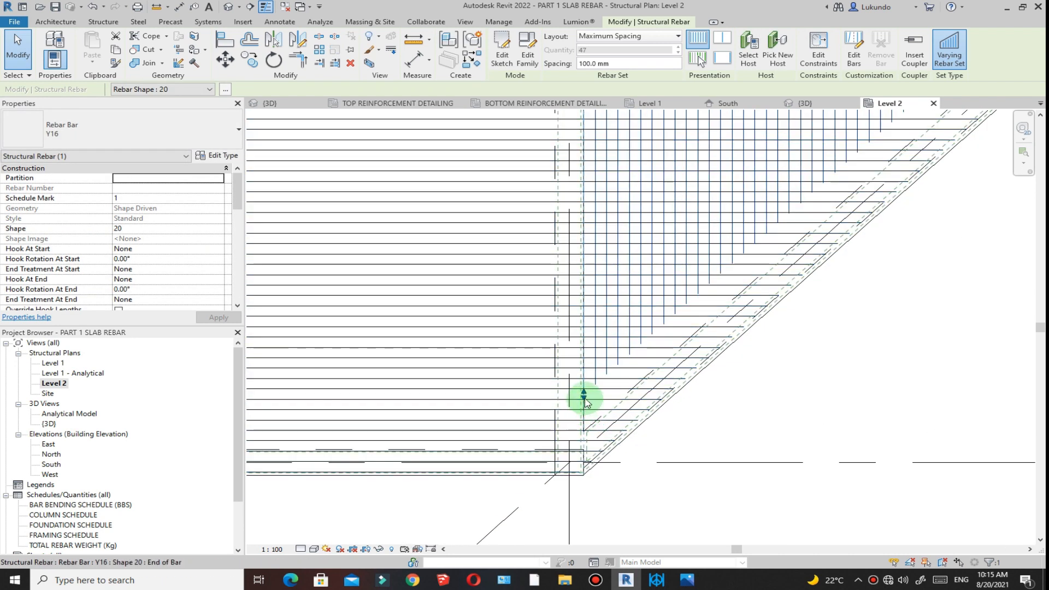
drag(584, 400, 584, 400)
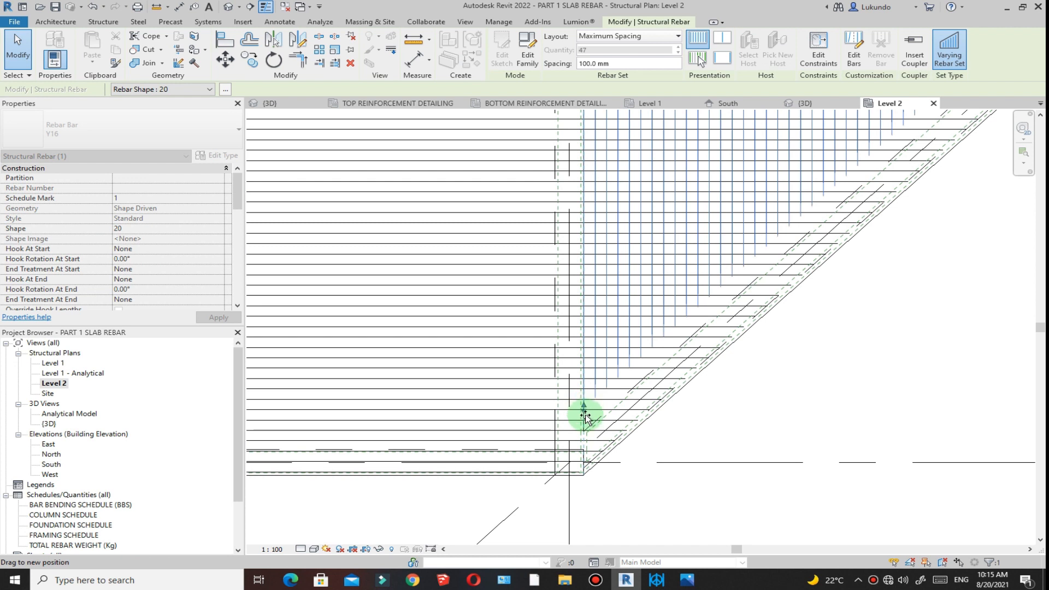
drag(590, 458, 590, 458)
scroll(680, 391, up, 3)
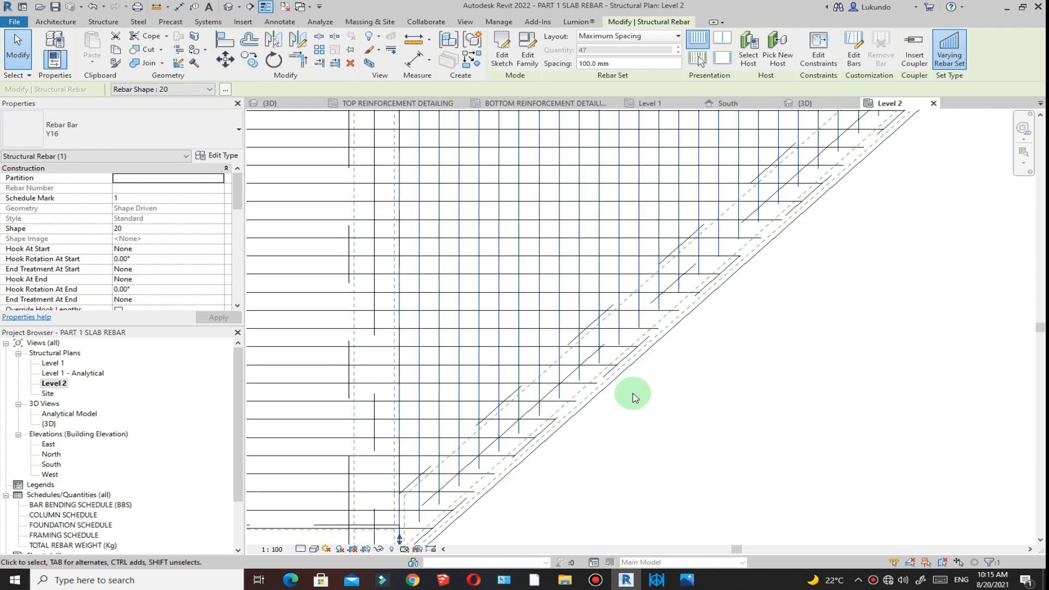
Edit the varying bar set's constraints to give the End of Bar handle a 0 mm offset from the slanted slab edge.
click(817, 44)
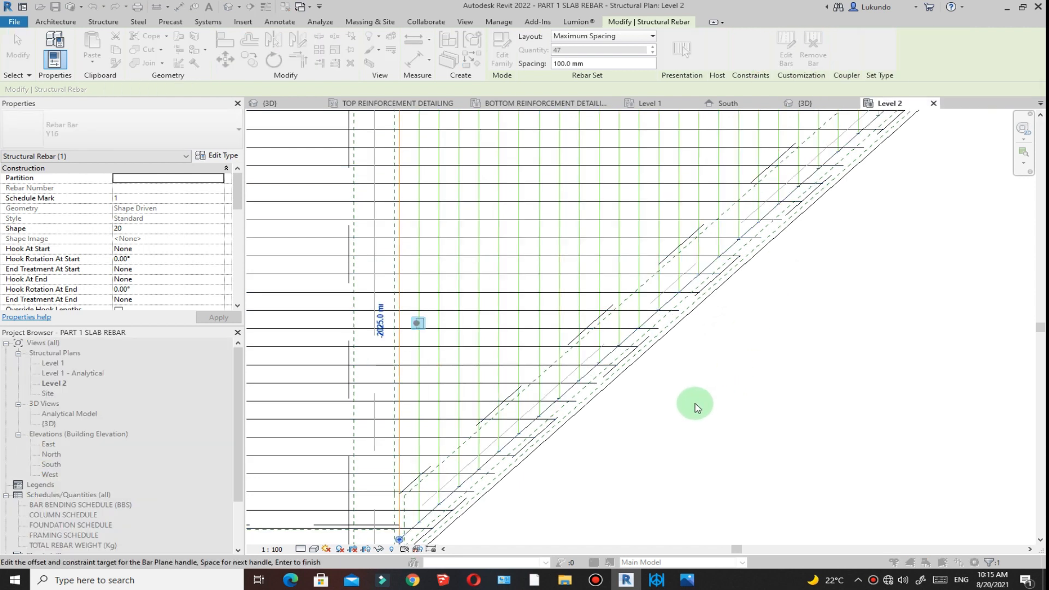
key(space)
scroll(637, 372, up, 1)
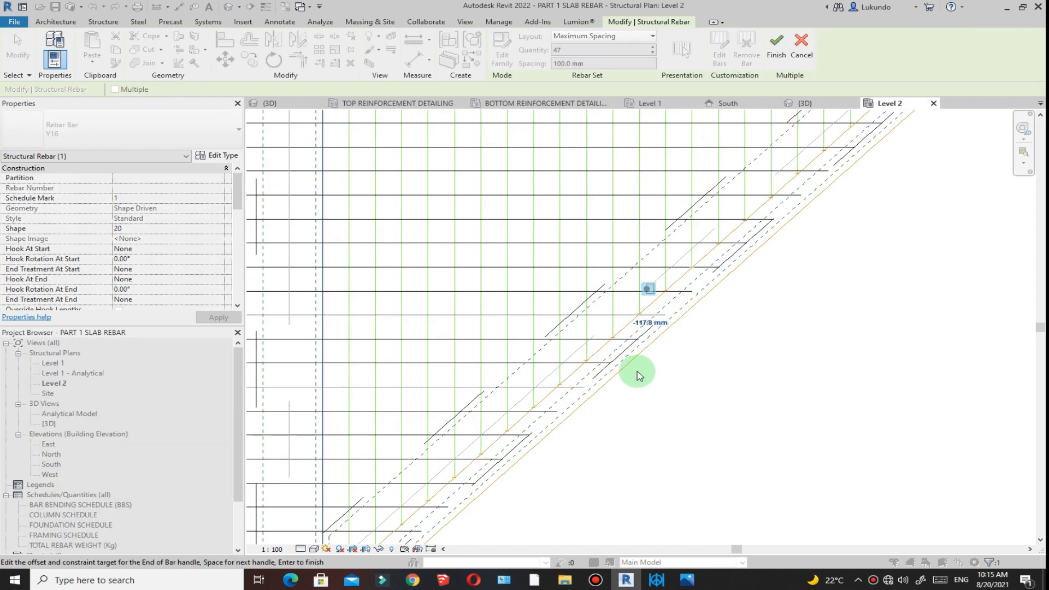
scroll(639, 374, up, 1)
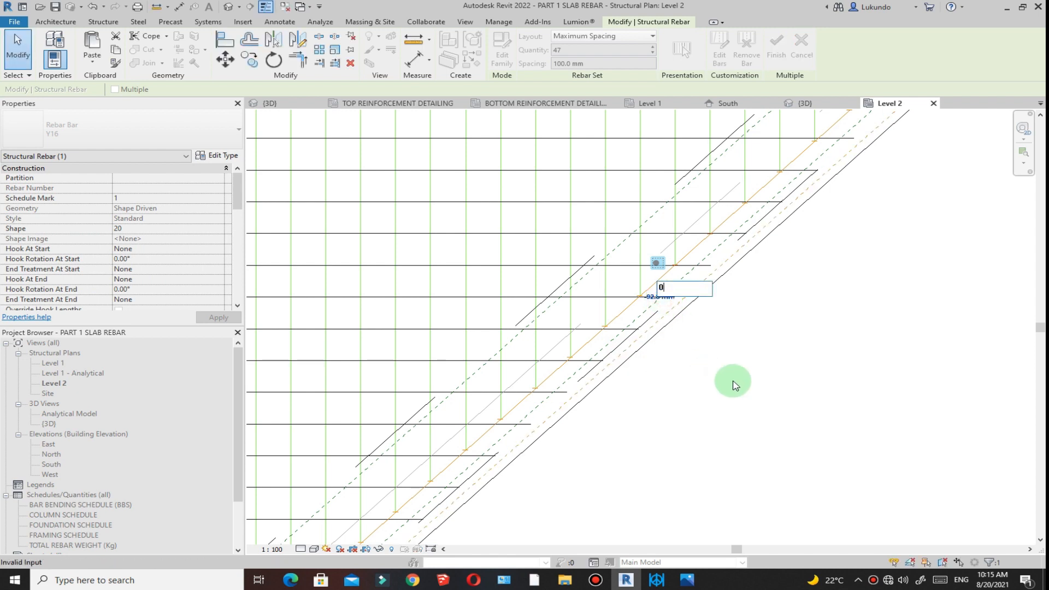
key(Return)
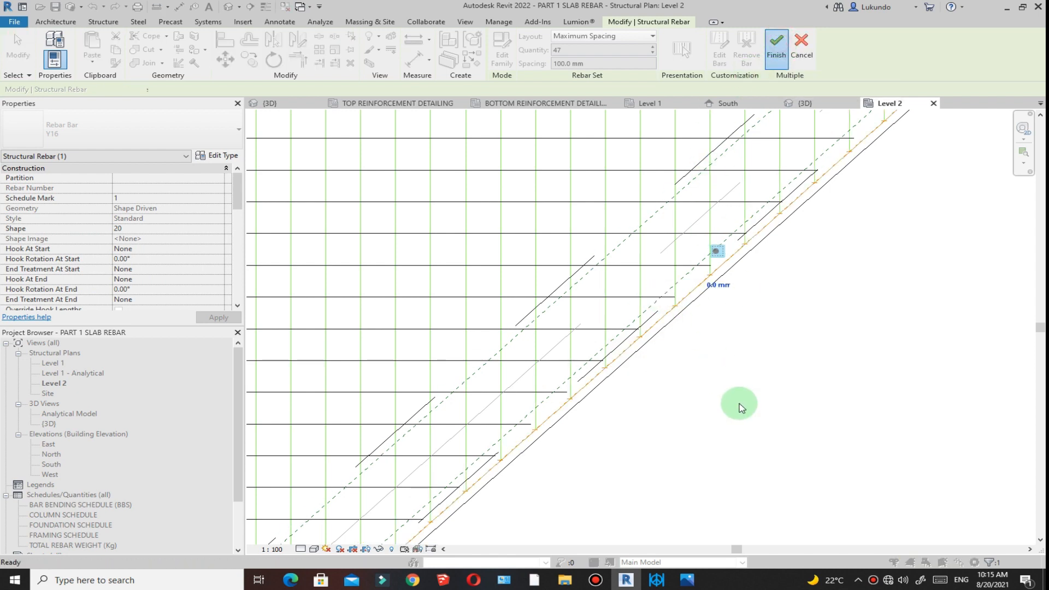
scroll(700, 358, down, 7)
click(720, 365)
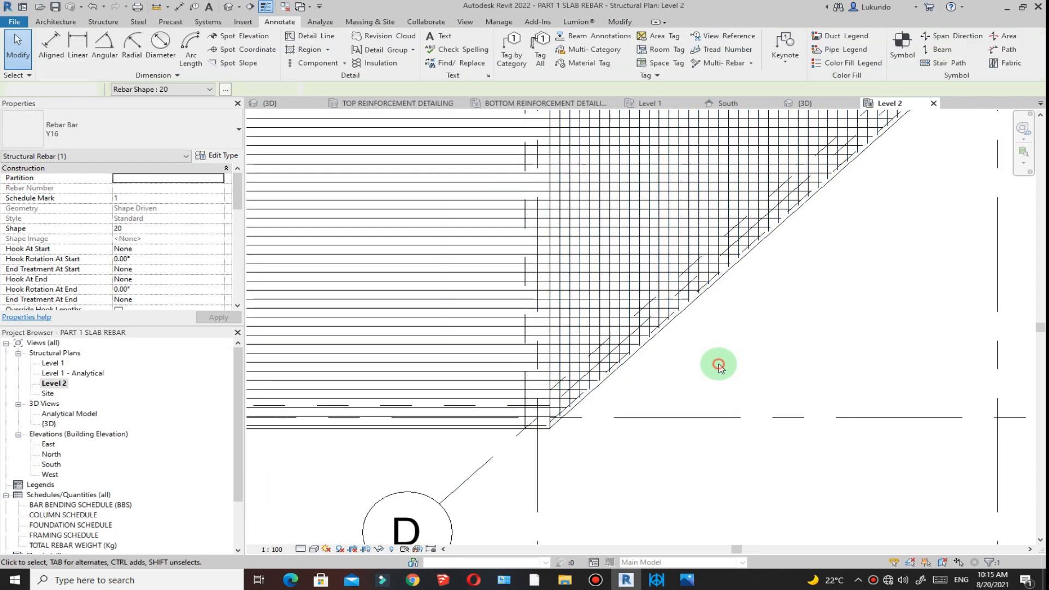
Copy the Y16 bar set between grid 1 and the opening across toward grid 4, covering the bare strip beside the opening.
scroll(614, 472, down, 3)
scroll(614, 471, down, 2)
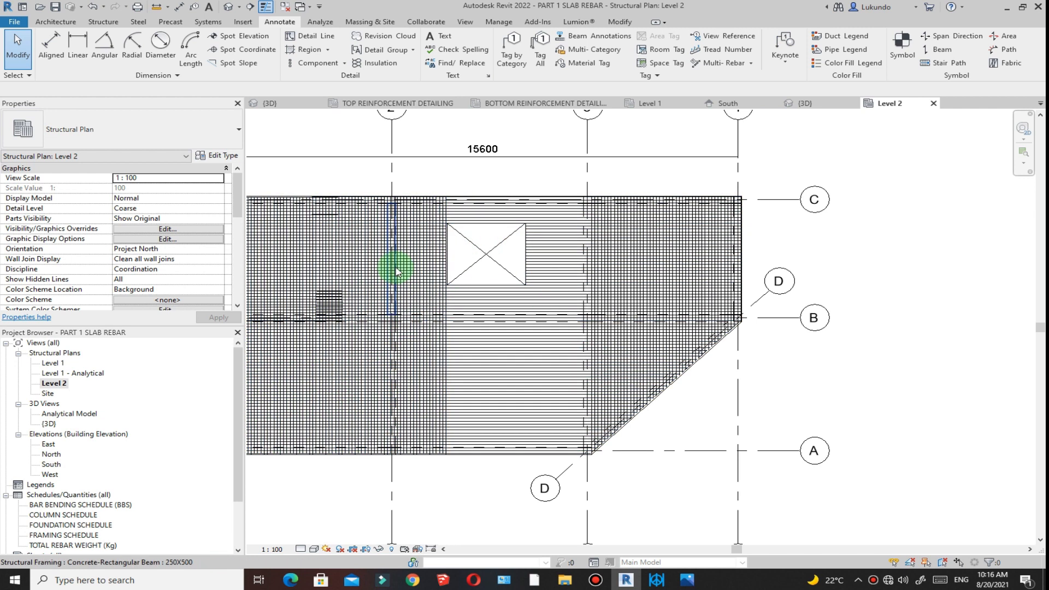
click(420, 272)
scroll(543, 316, down, 1)
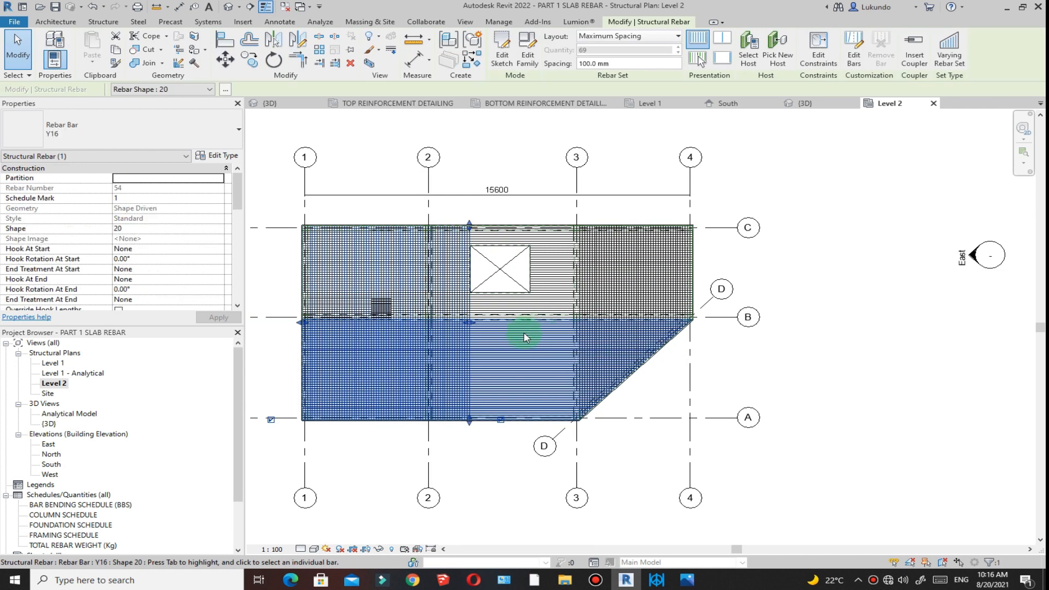
click(249, 59)
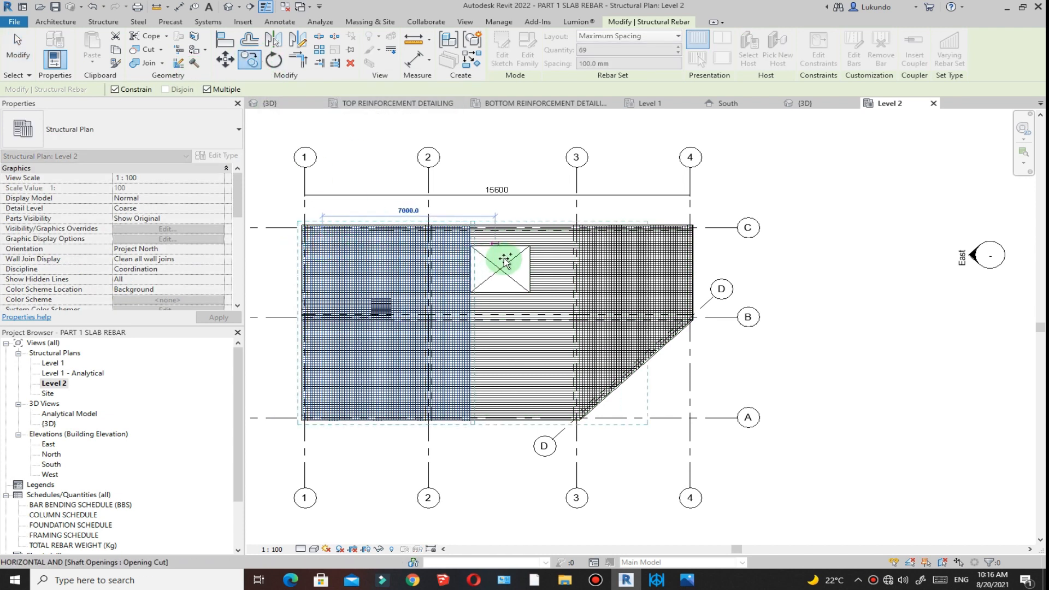
click(518, 288)
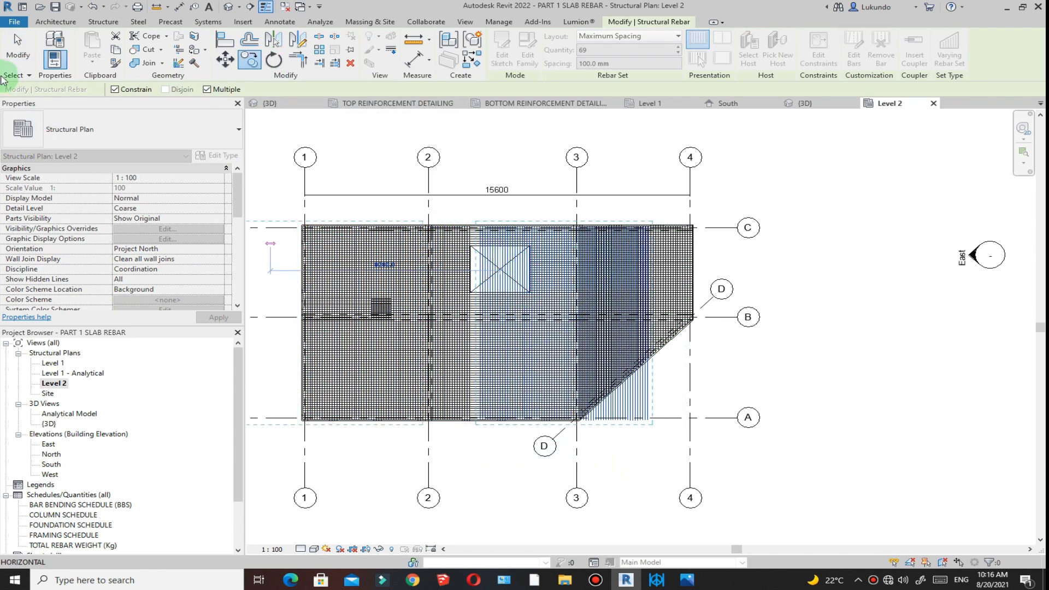
click(288, 216)
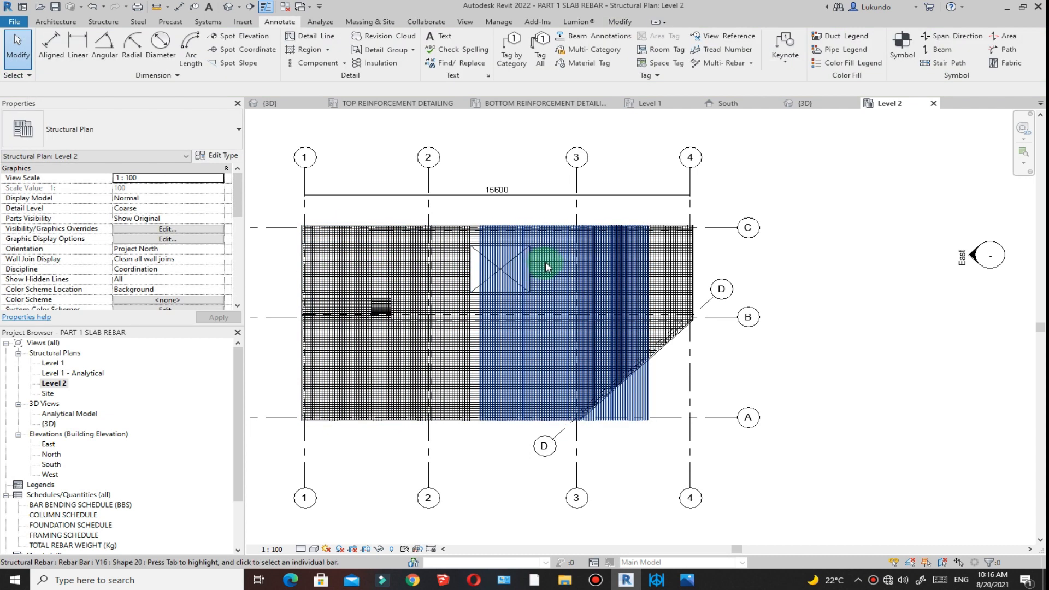
Narrow the copied bar set so it starts just past the opening and stops short of grid 3.
click(470, 281)
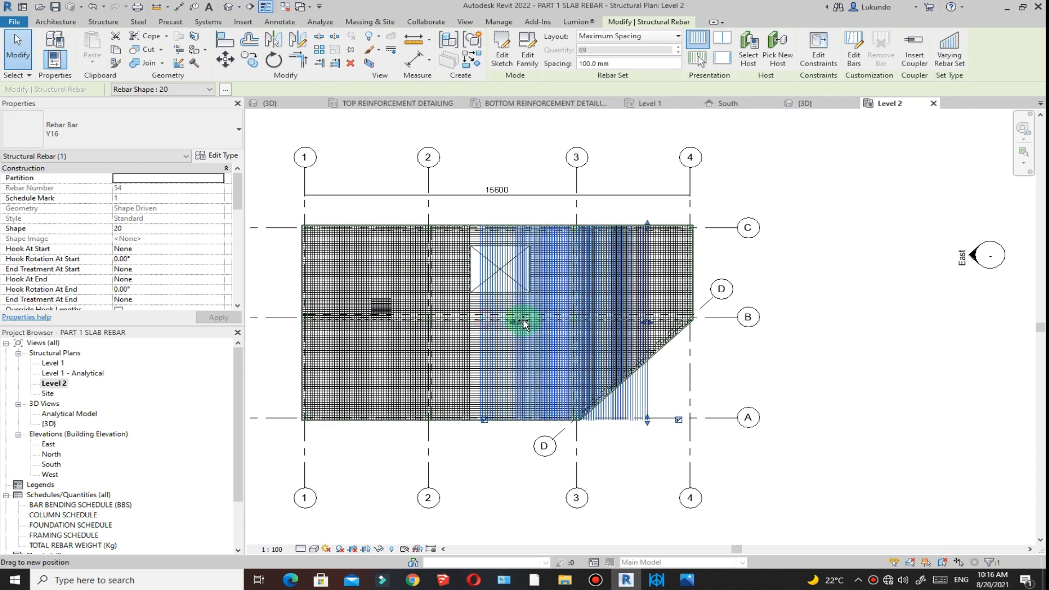
drag(534, 327, 543, 329)
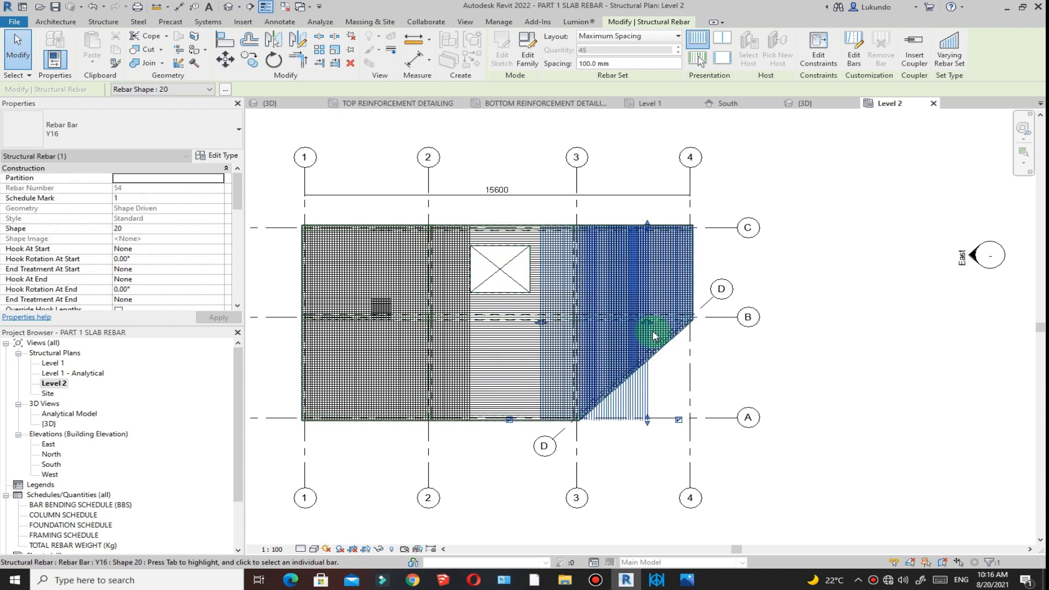
drag(647, 323, 569, 328)
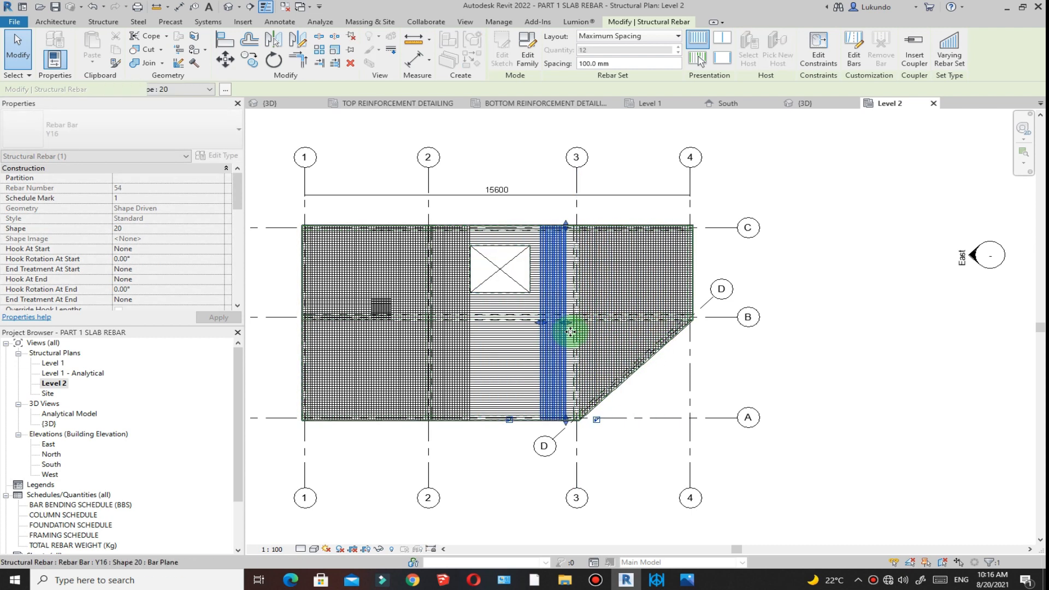
Extend the copied bar set to the start of the varying bars at grid 3 and leave out its overlapping end bar.
scroll(569, 330, up, 3)
scroll(580, 437, down, 1)
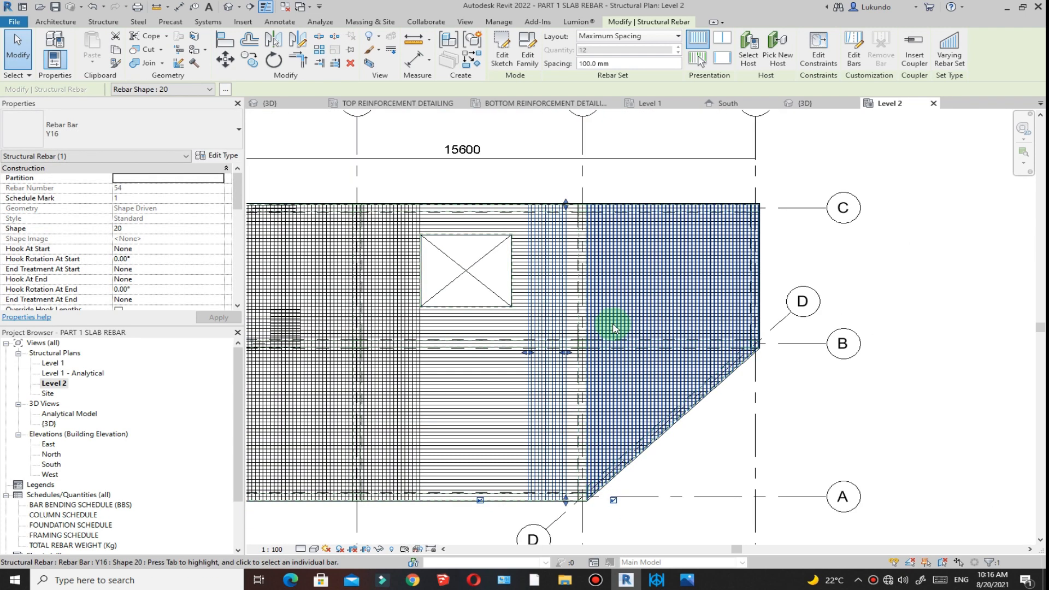
scroll(590, 351, up, 5)
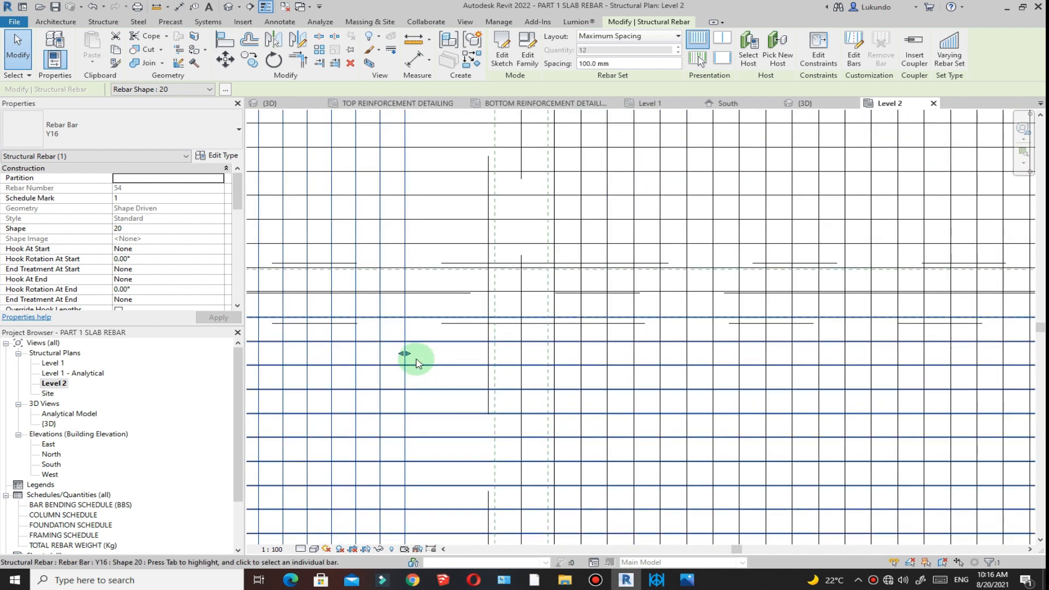
drag(405, 354, 553, 365)
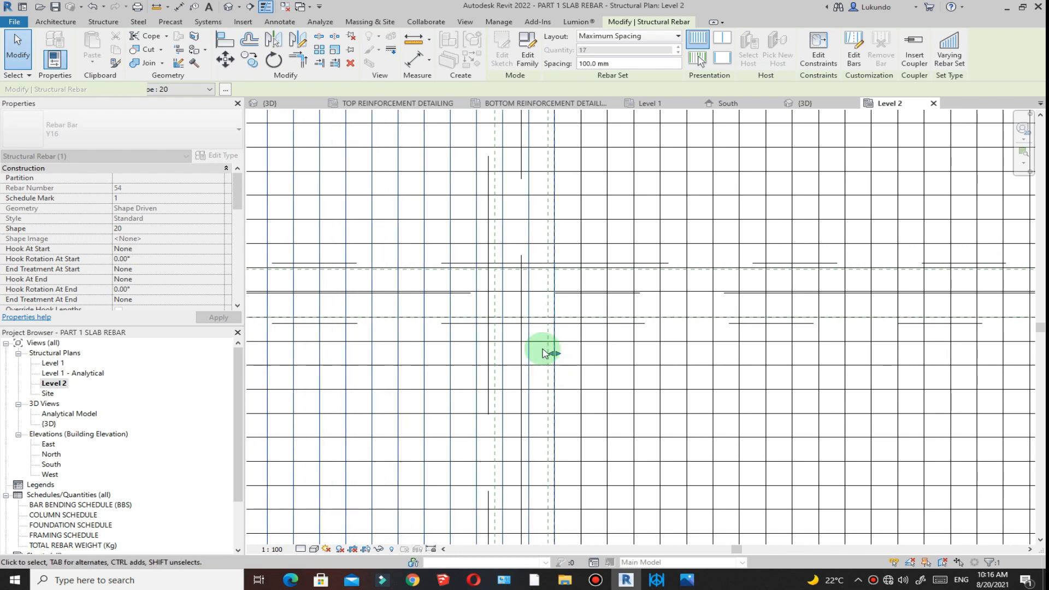
scroll(544, 352, down, 6)
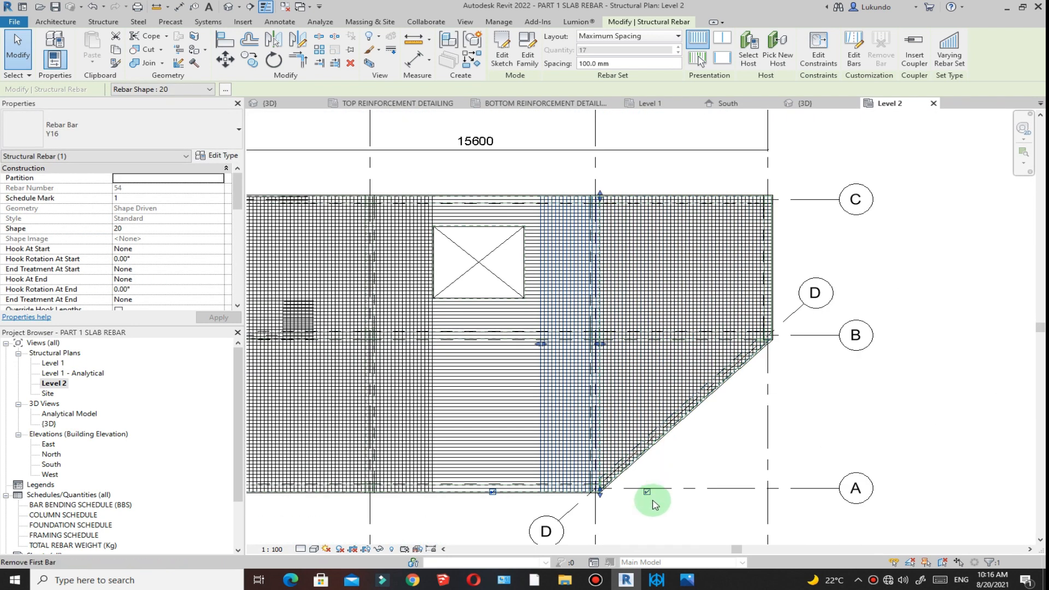
scroll(653, 503, up, 2)
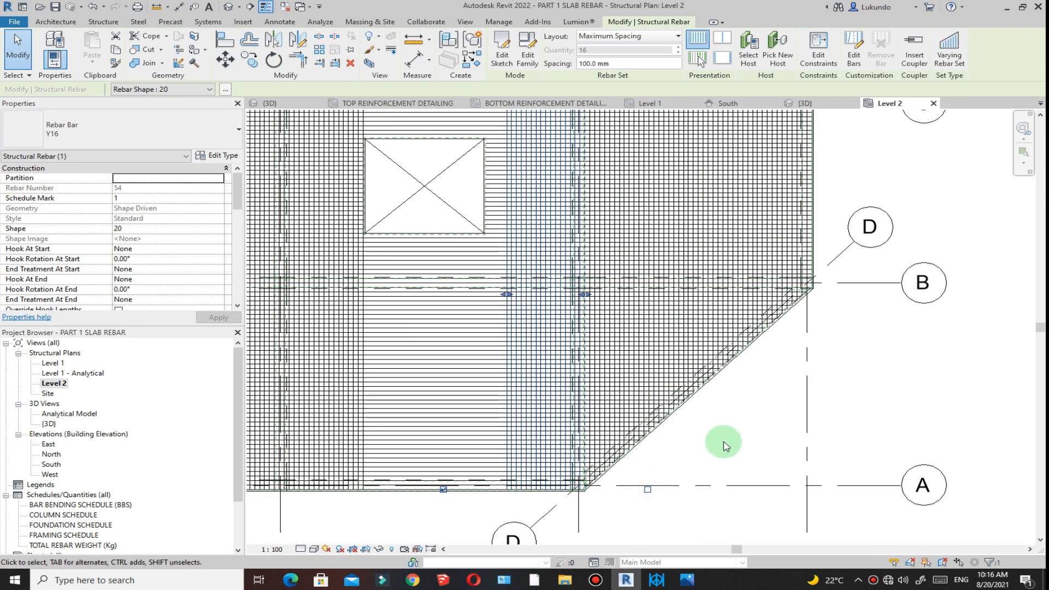
click(725, 447)
Widen the bar set beside grid 3 back to the edge of the opening on its grid 3 side.
scroll(644, 398, down, 2)
scroll(566, 244, up, 2)
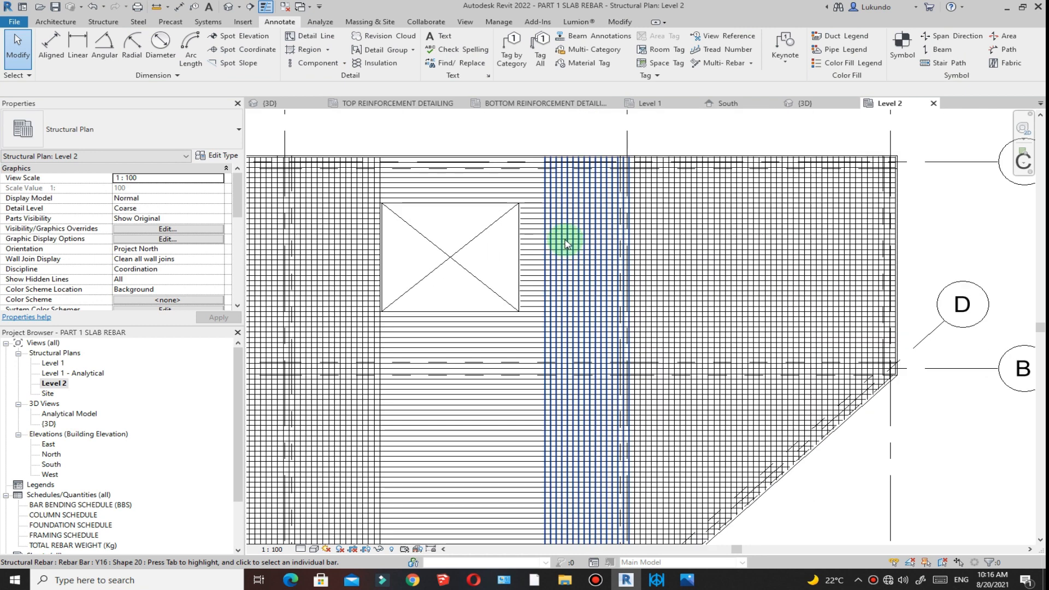
click(531, 309)
drag(543, 382, 518, 377)
scroll(515, 234, up, 3)
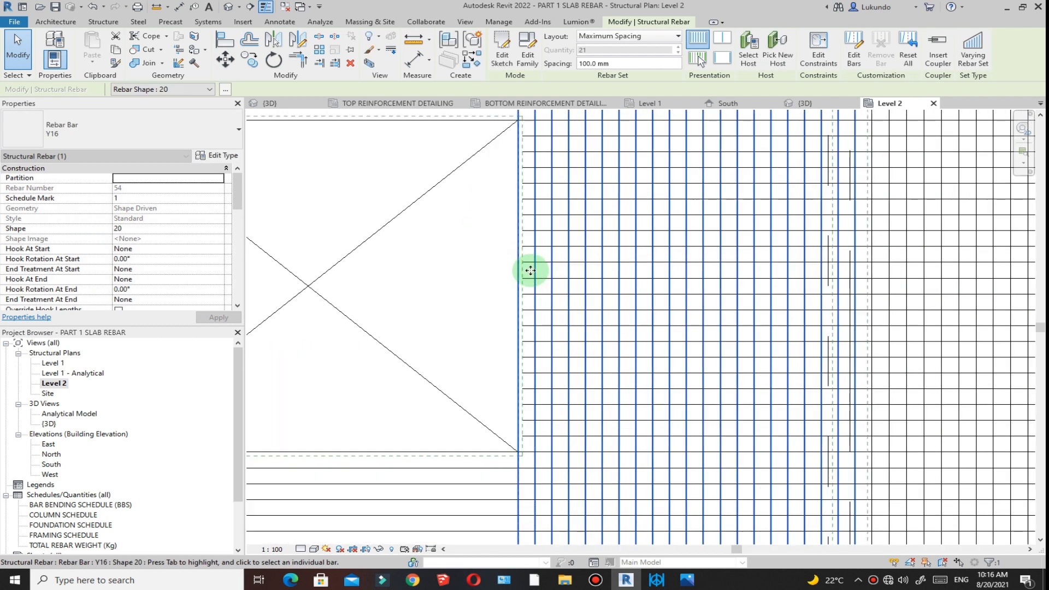
drag(523, 522, 530, 509)
scroll(563, 297, down, 5)
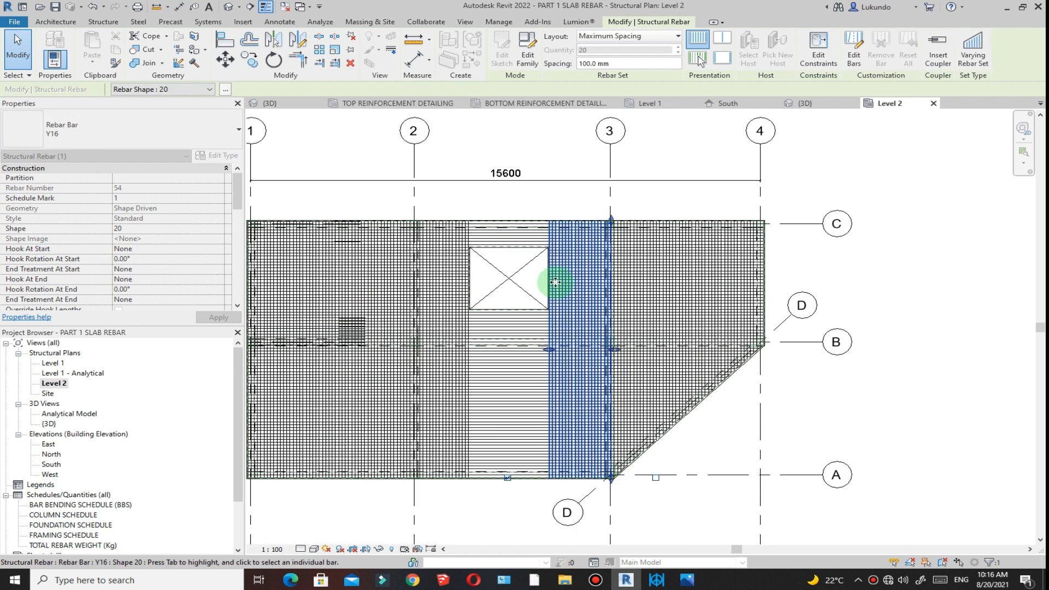
click(713, 440)
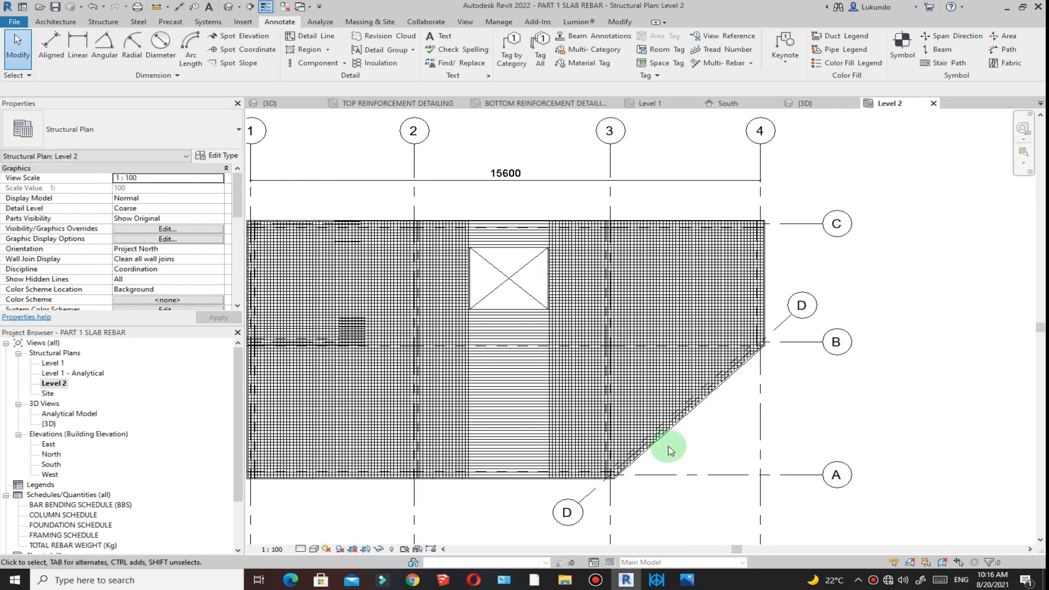
Copy the bar set between the opening and grid 3 onto the strip that contains the opening.
click(585, 294)
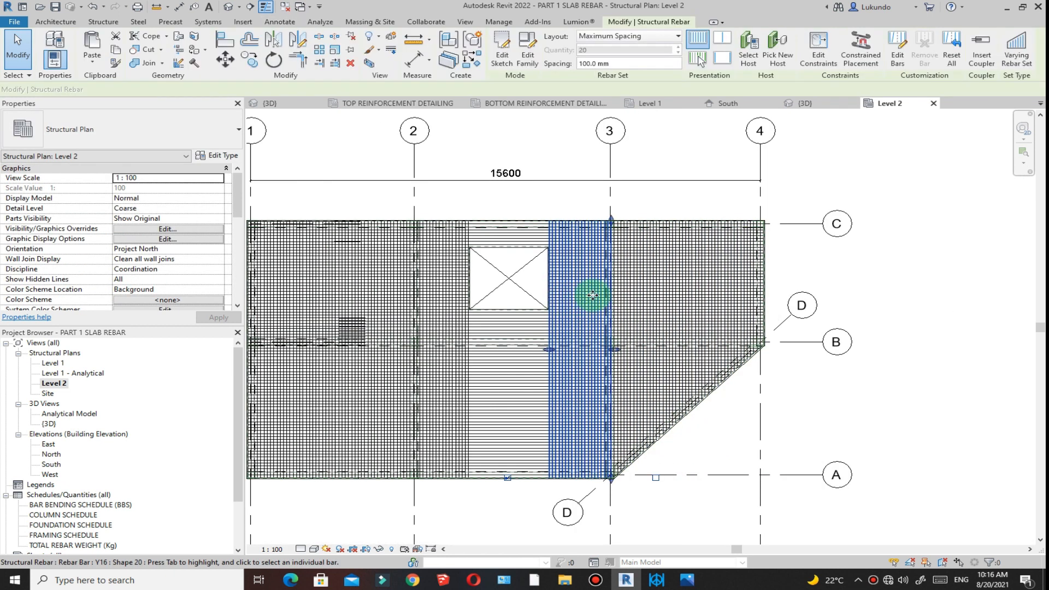
click(250, 61)
click(572, 301)
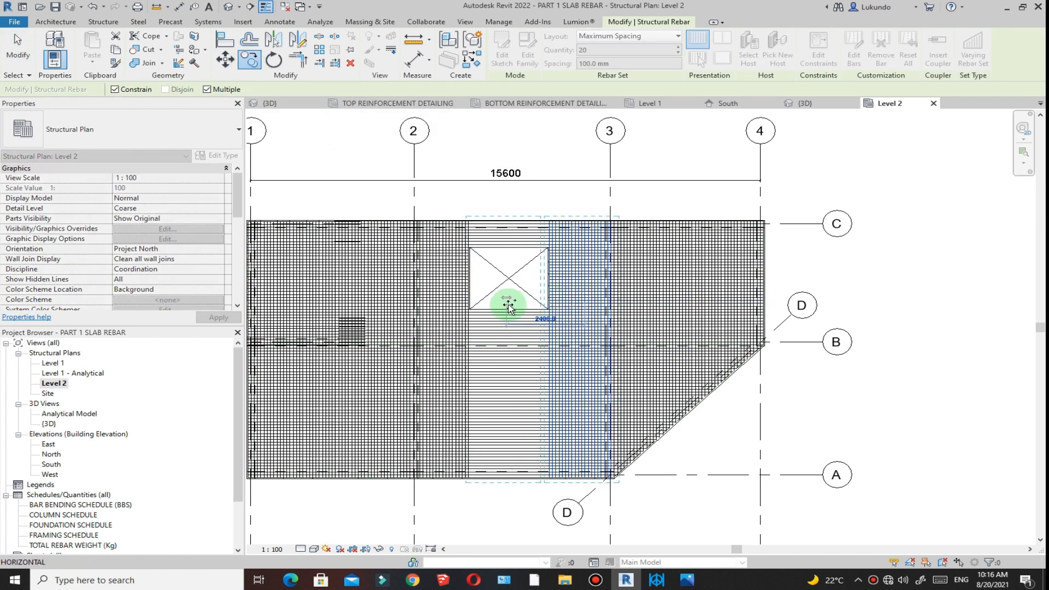
click(18, 56)
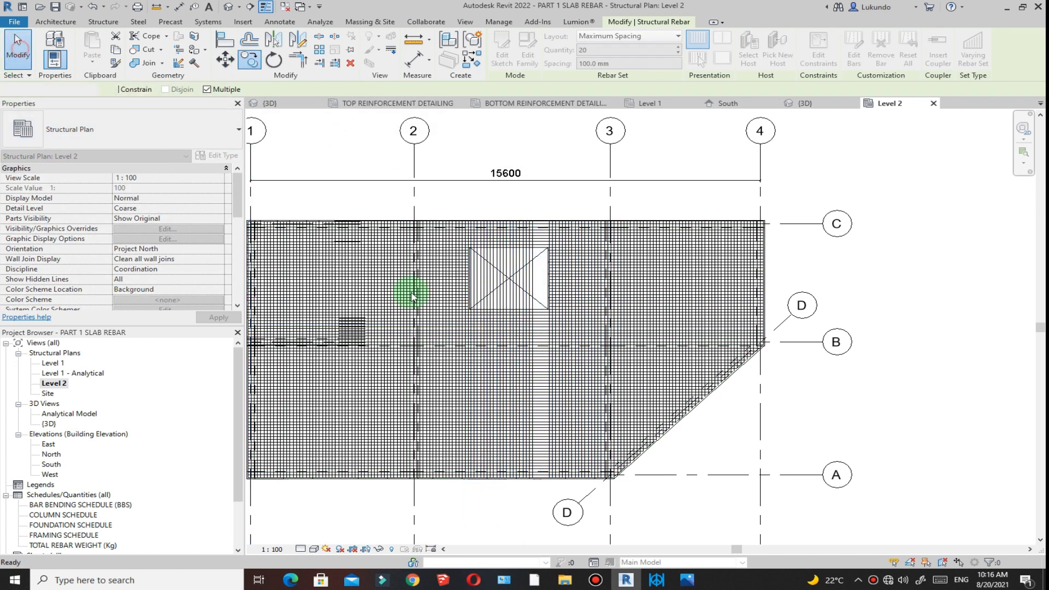
Shorten the copied bars so they run only from the grid C slab edge to just short of the opening.
click(507, 339)
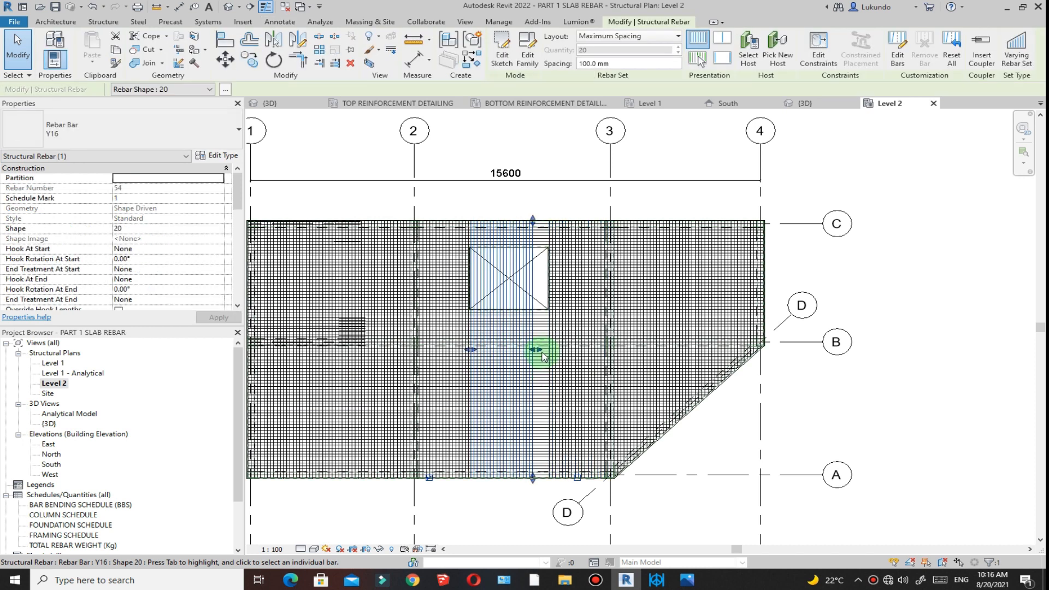
drag(468, 351, 483, 351)
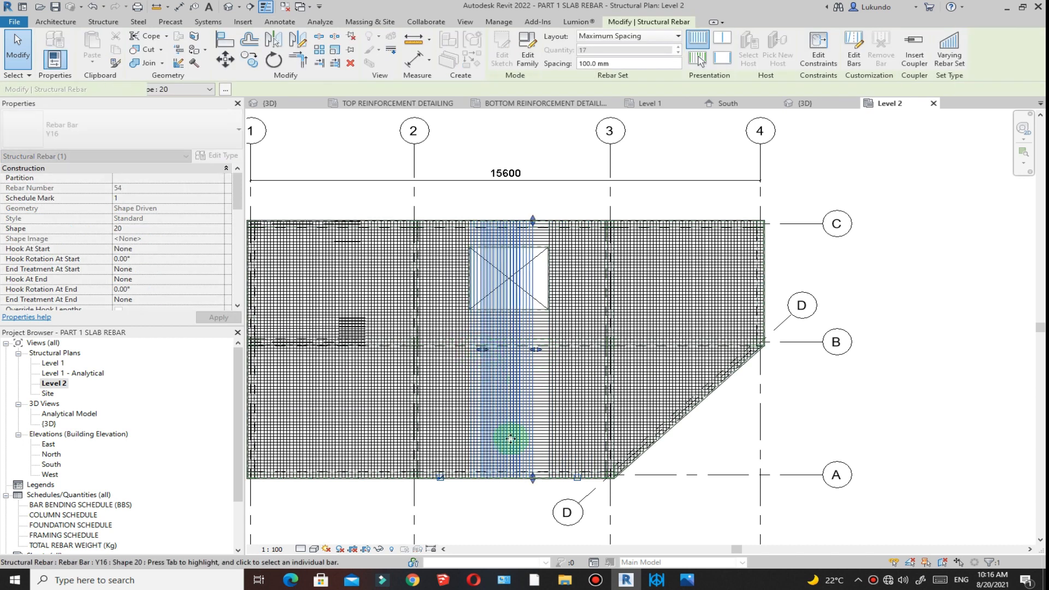
drag(533, 479, 521, 382)
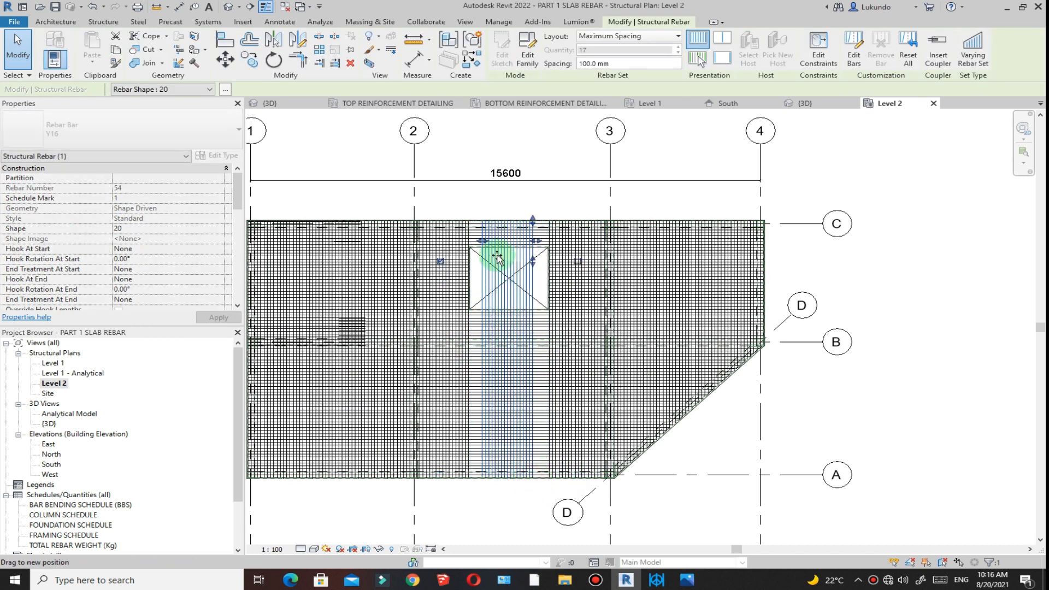
drag(497, 258, 496, 240)
scroll(494, 219, up, 5)
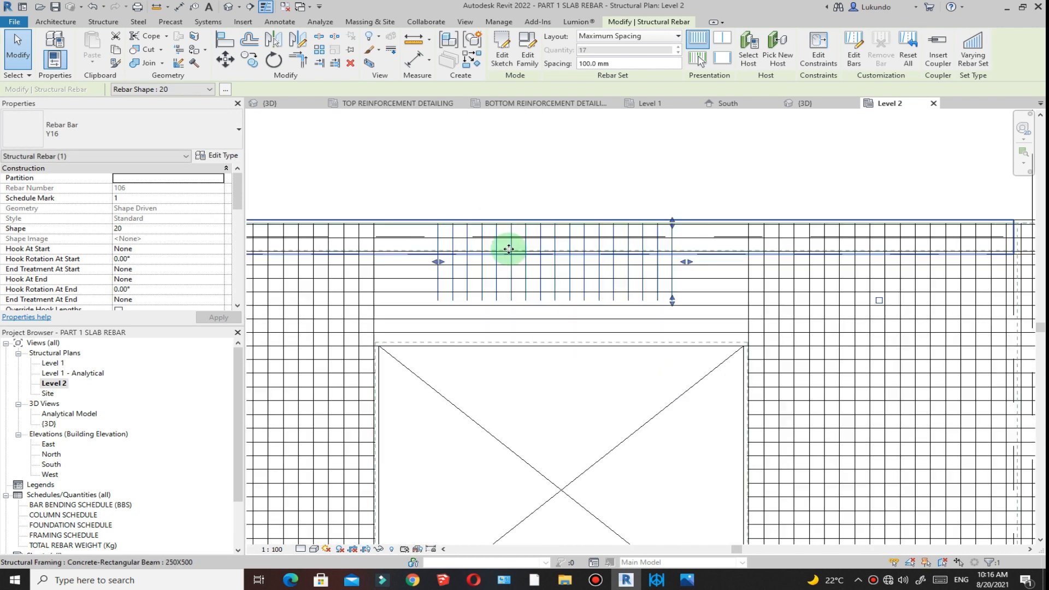
scroll(511, 246, down, 1)
scroll(457, 256, up, 2)
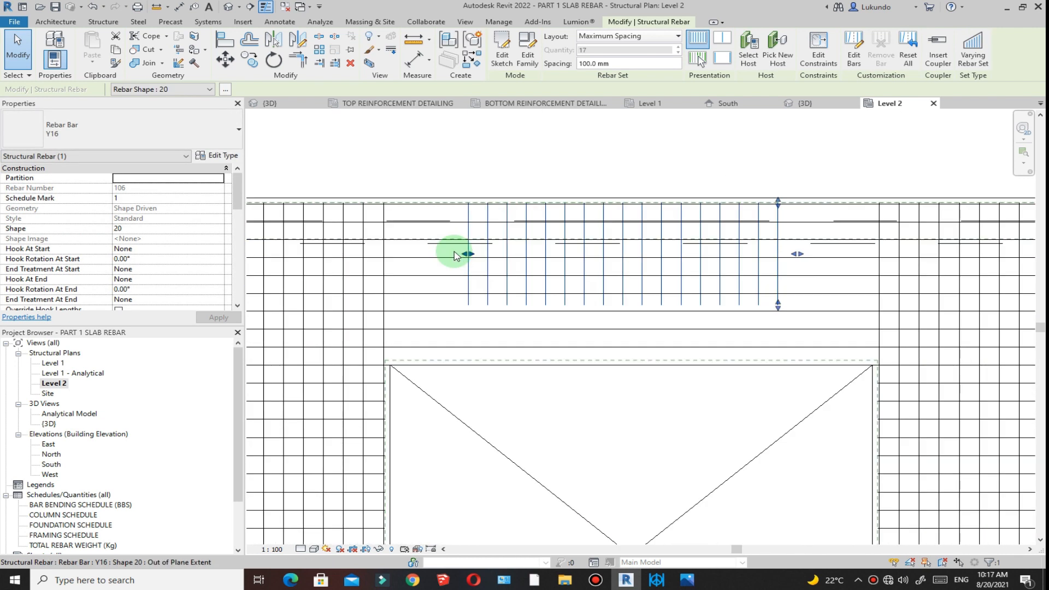
Widen the short bar set across the full width of the opening and leave out its overlapping first bar.
drag(464, 256, 382, 256)
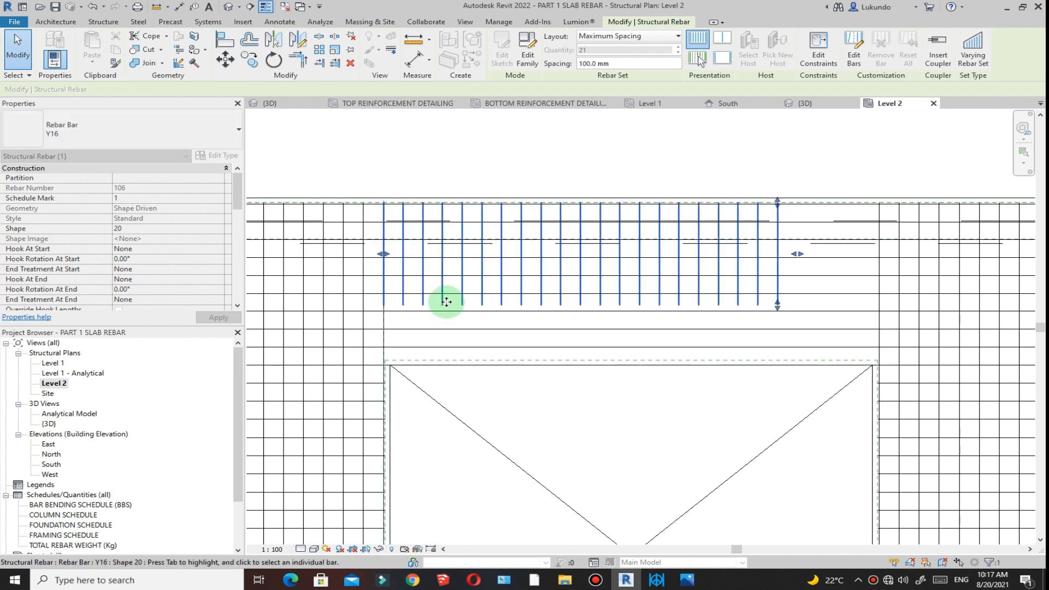
scroll(446, 301, down, 2)
drag(679, 271, 739, 280)
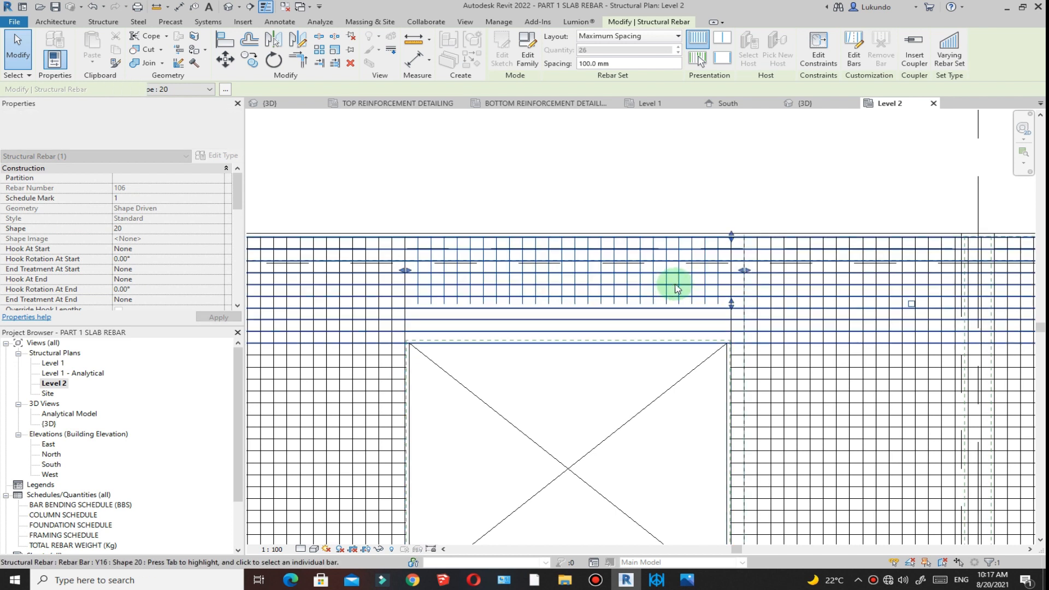
scroll(569, 300, down, 2)
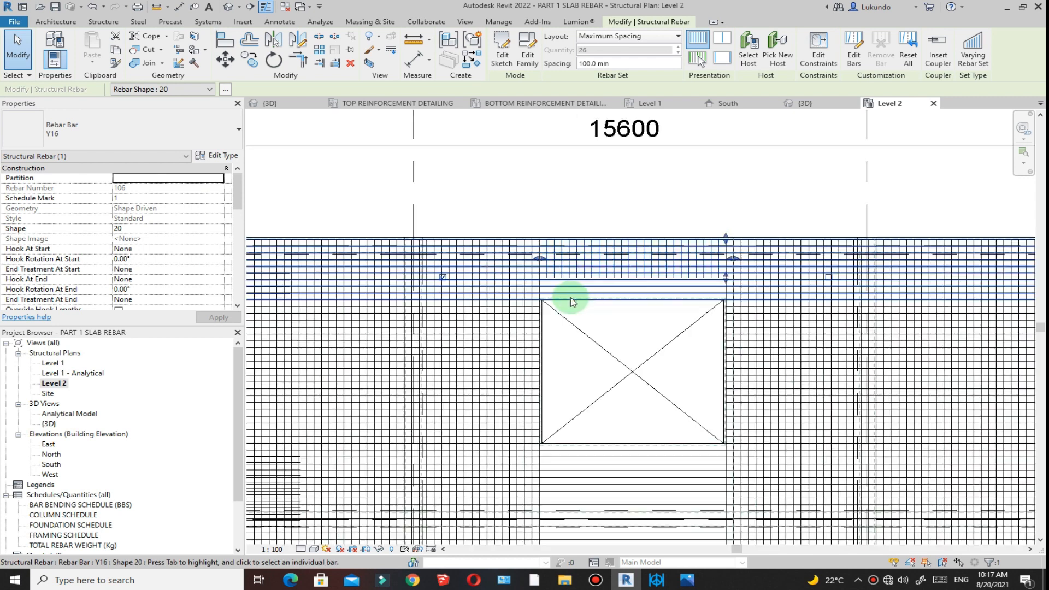
scroll(481, 293, down, 2)
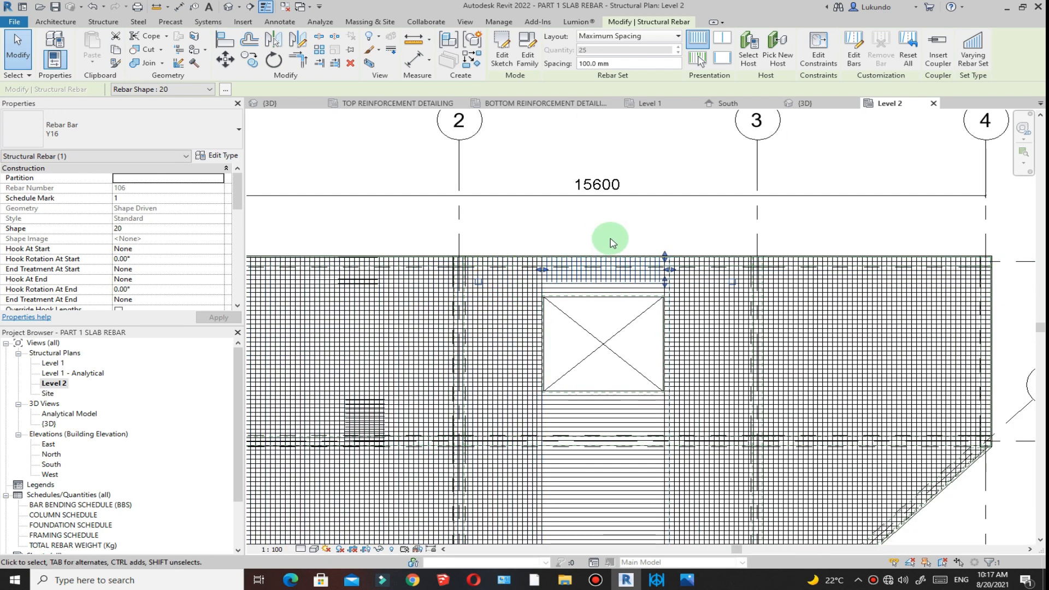
Lengthen the short bar set beside grid C so its free ends reach the edge of the opening.
scroll(664, 278, up, 5)
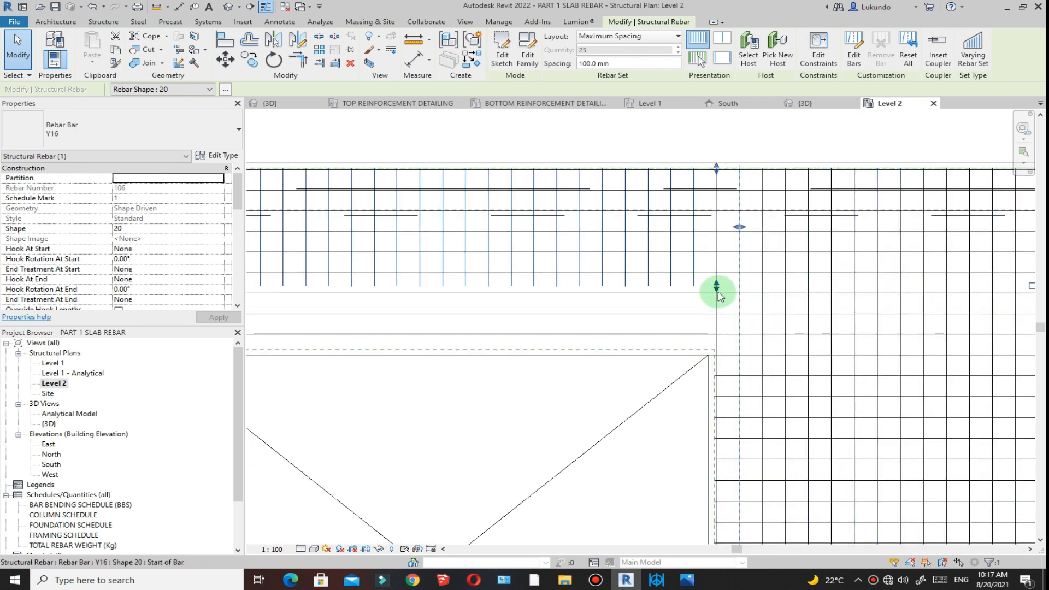
drag(718, 290, 730, 352)
scroll(615, 311, down, 3)
click(592, 201)
scroll(593, 203, down, 2)
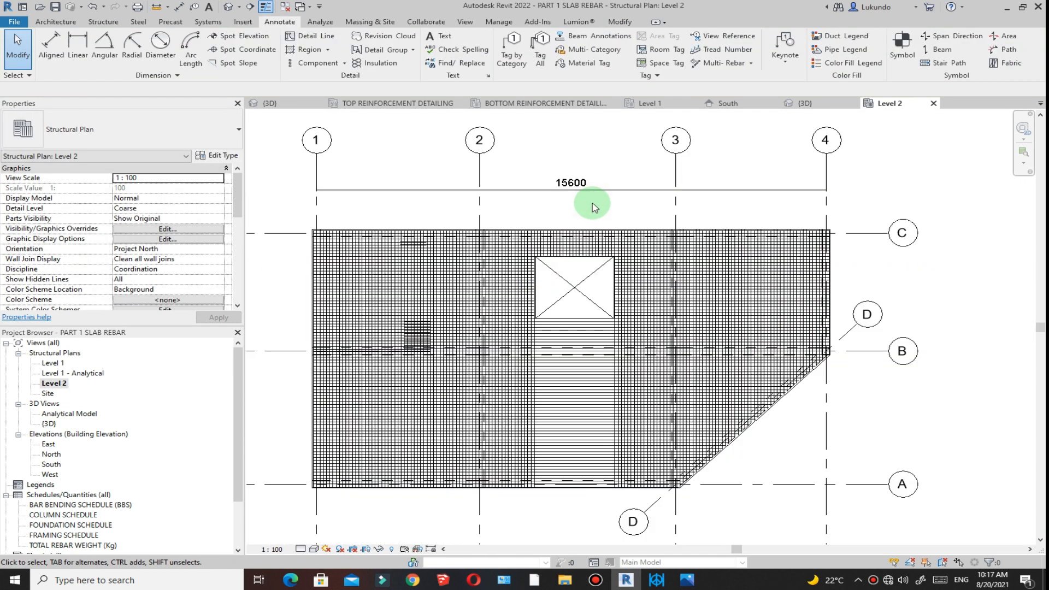
Copy the short bar set straight across the opening onto the strip between the opening and grid B.
scroll(602, 330, up, 1)
scroll(558, 398, down, 2)
scroll(557, 277, up, 5)
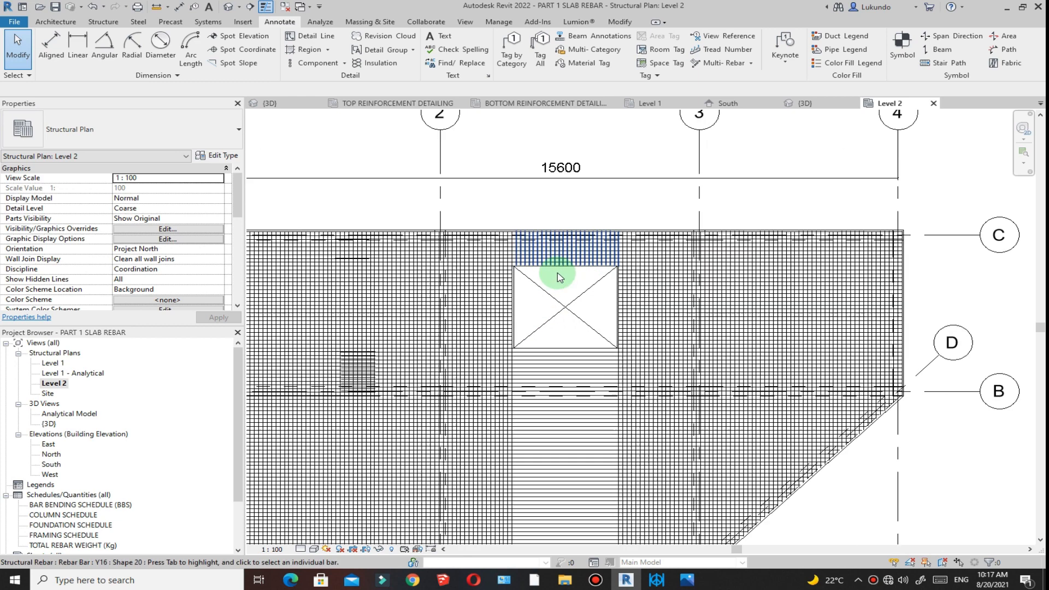
click(571, 232)
scroll(559, 167, down, 1)
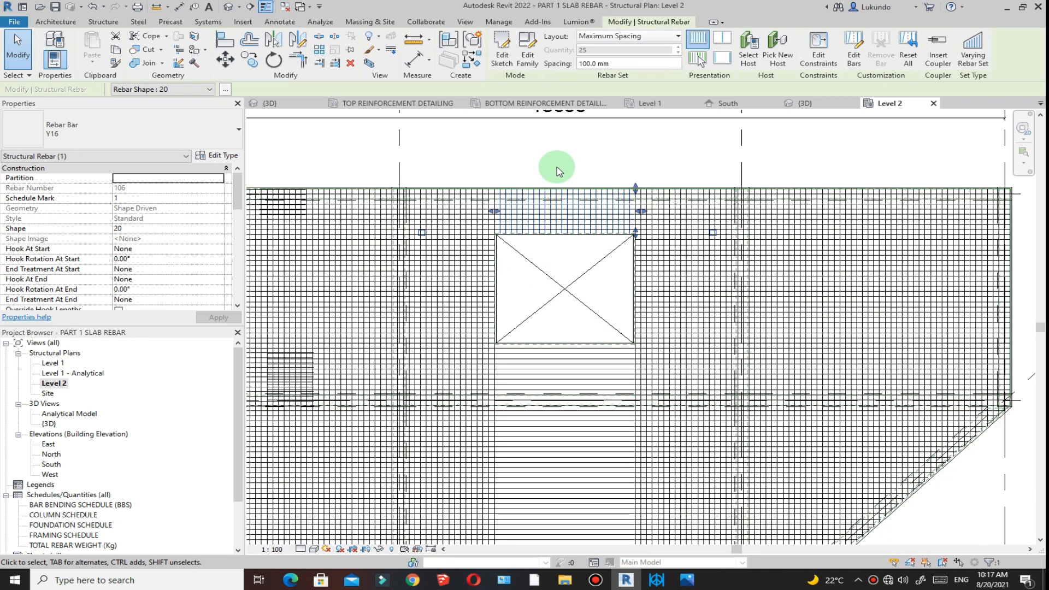
click(252, 60)
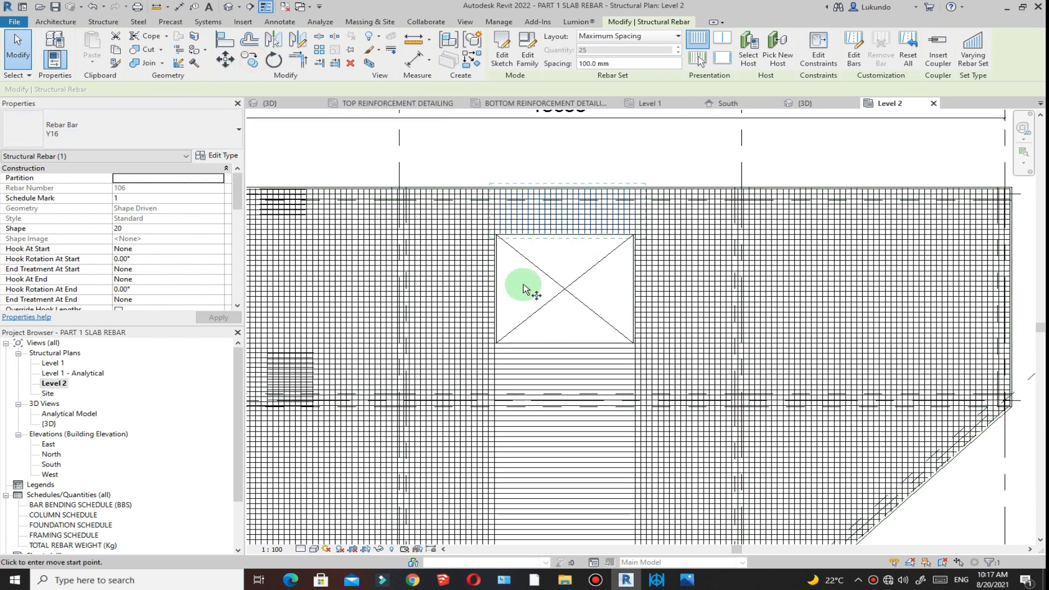
scroll(558, 192, up, 4)
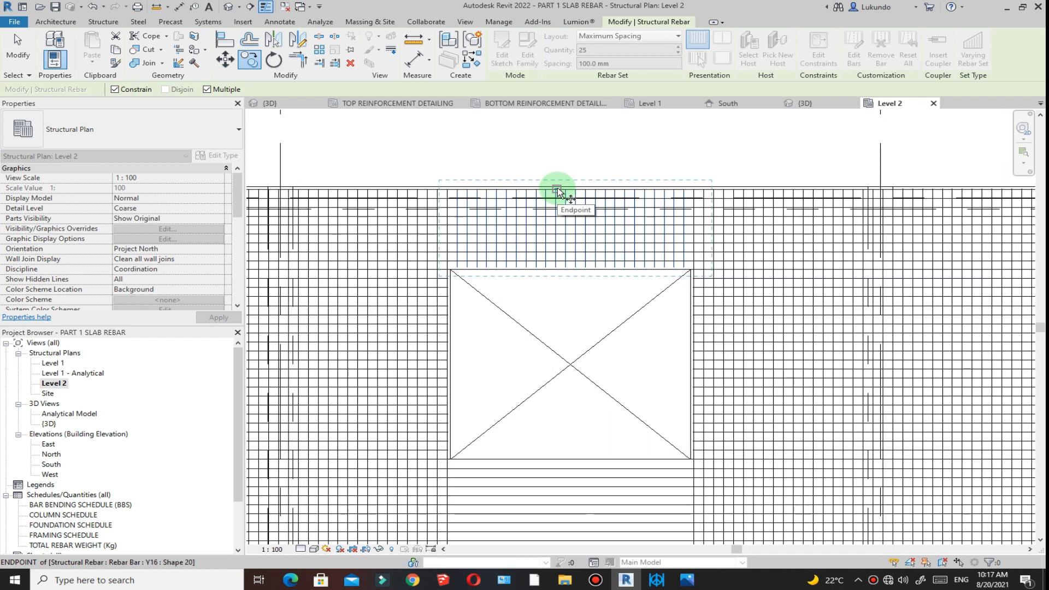
click(559, 189)
scroll(558, 189, down, 3)
scroll(549, 275, up, 3)
scroll(558, 232, down, 4)
scroll(553, 430, up, 3)
scroll(554, 425, up, 2)
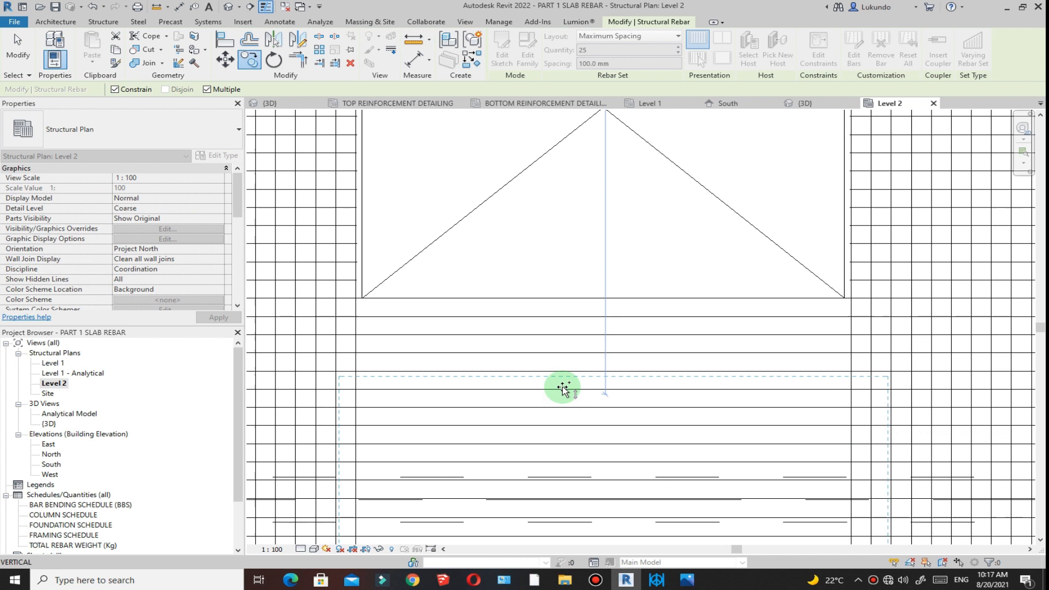
click(562, 323)
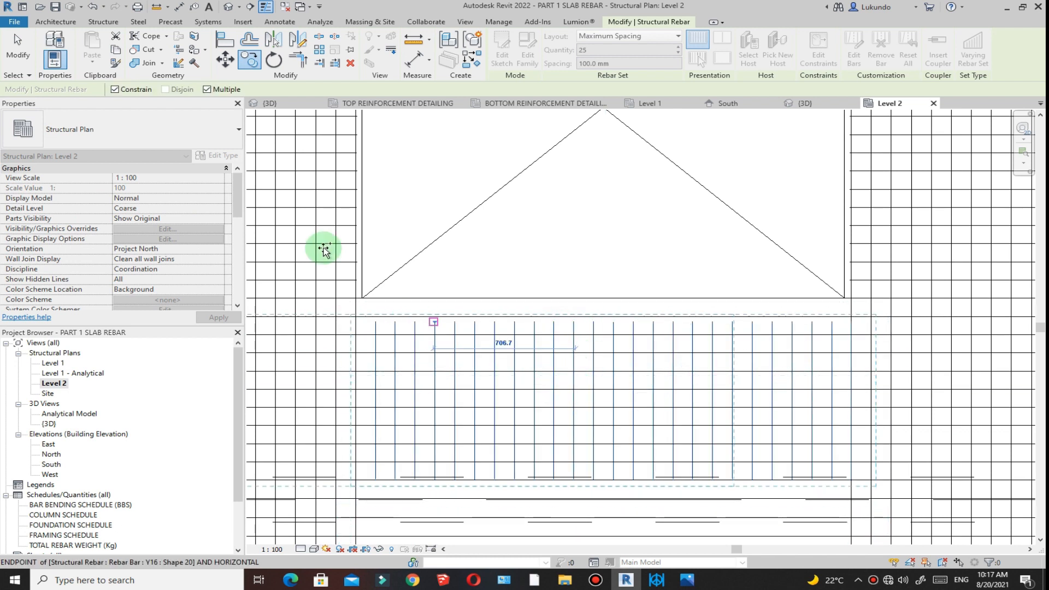
key(Escape)
key(Escape)
scroll(521, 259, down, 2)
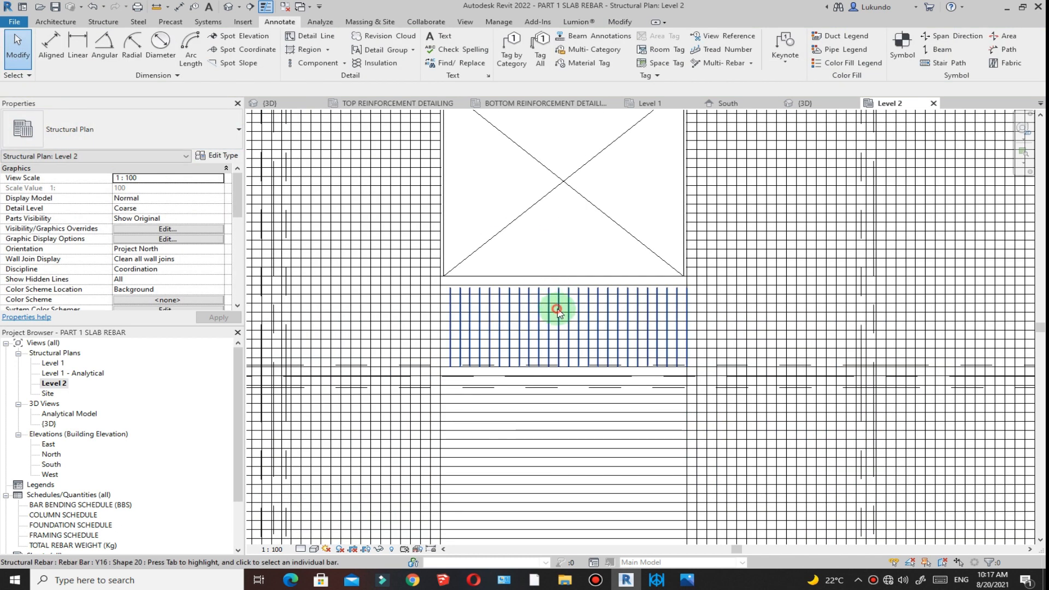
Lengthen the copied bars on their opening side so they reach the grid B edge of the opening.
click(554, 281)
scroll(558, 273, up, 5)
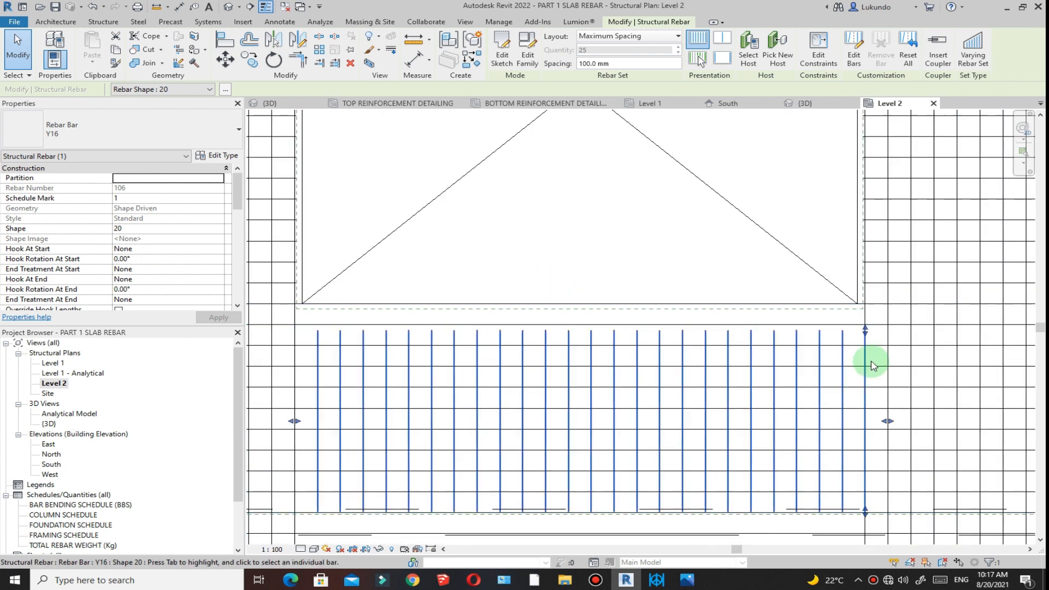
drag(871, 331, 870, 304)
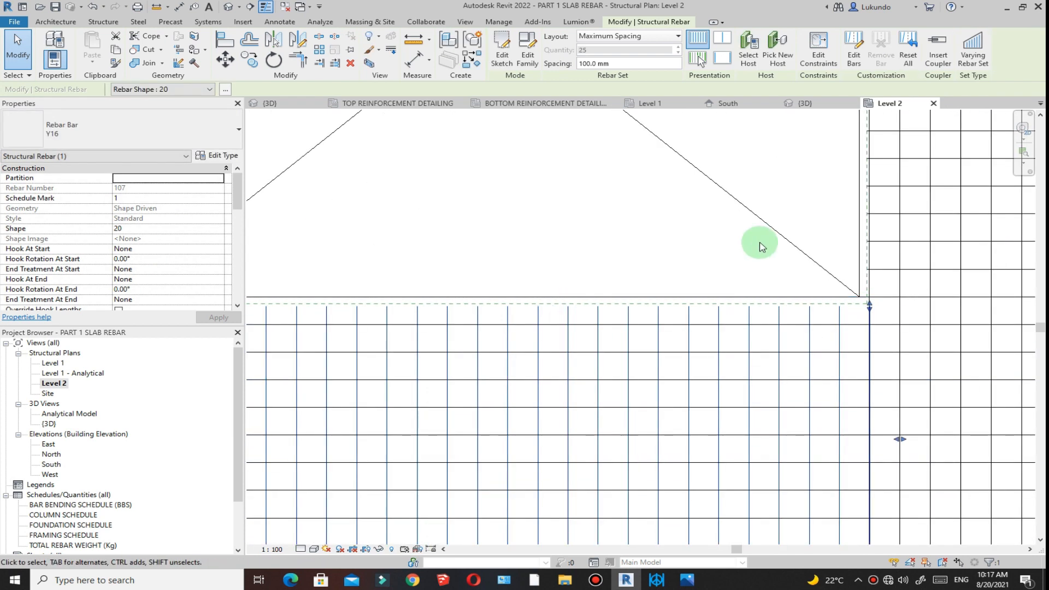
scroll(393, 332, down, 3)
scroll(387, 330, up, 4)
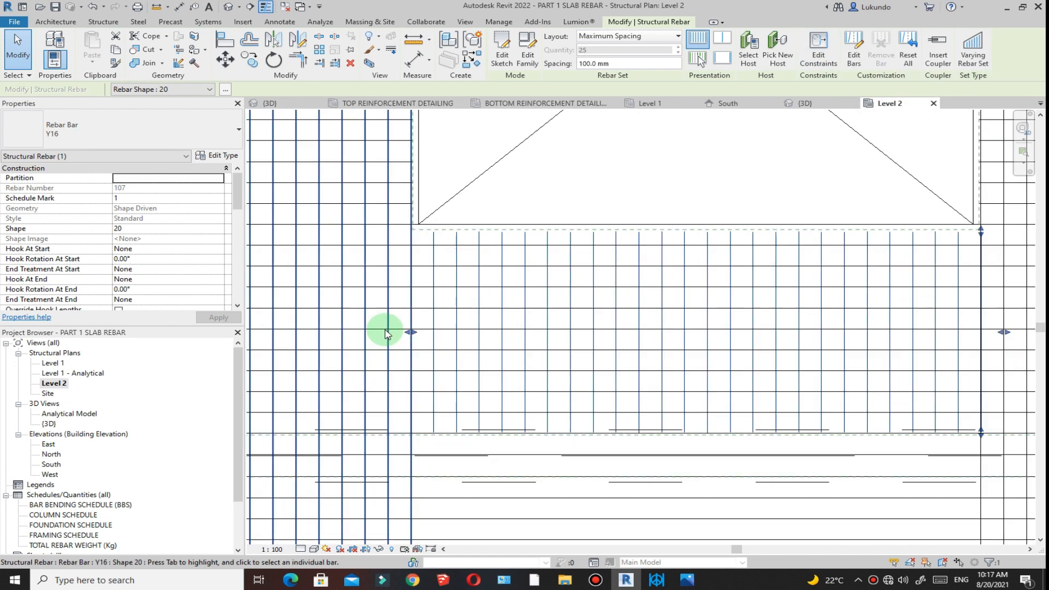
scroll(522, 332, down, 5)
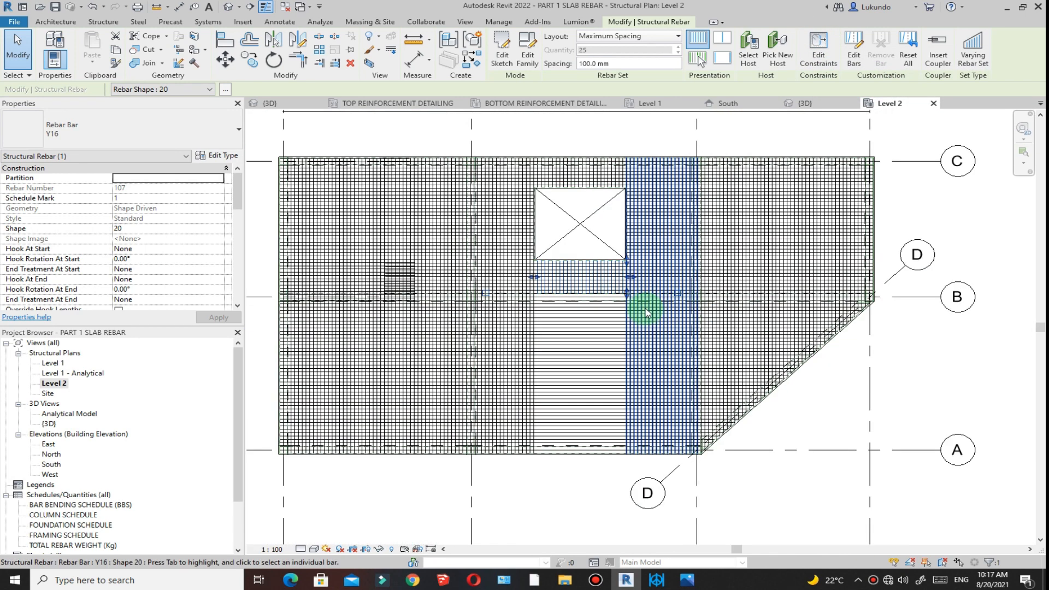
Stretch the other end of the copied bars past grid B to near the grid A slab edge.
drag(628, 298, 629, 301)
drag(627, 436, 645, 457)
scroll(628, 451, up, 5)
scroll(601, 454, down, 3)
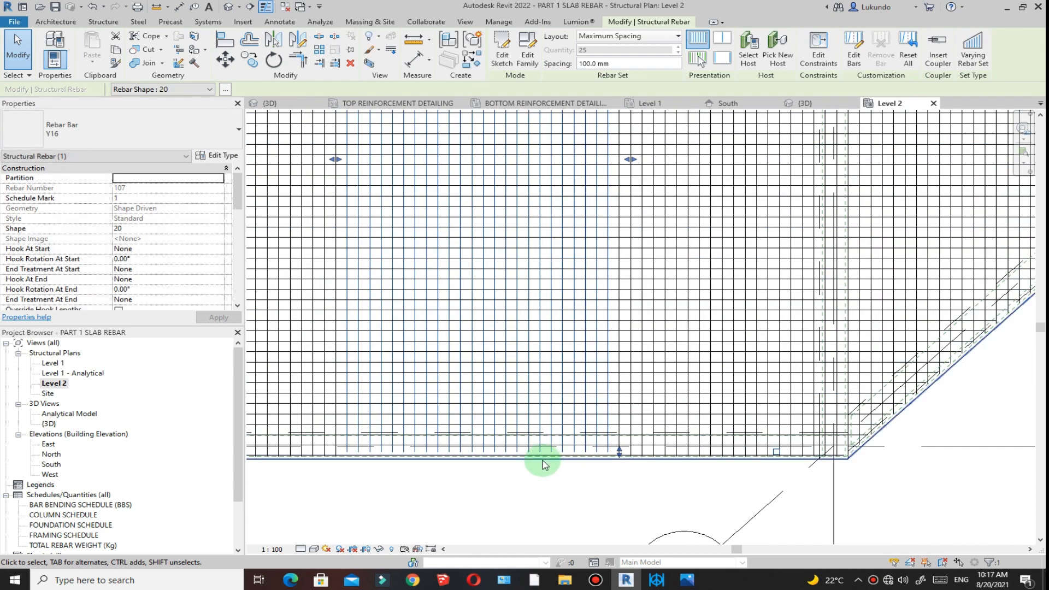
scroll(532, 454, down, 1)
scroll(541, 458, down, 2)
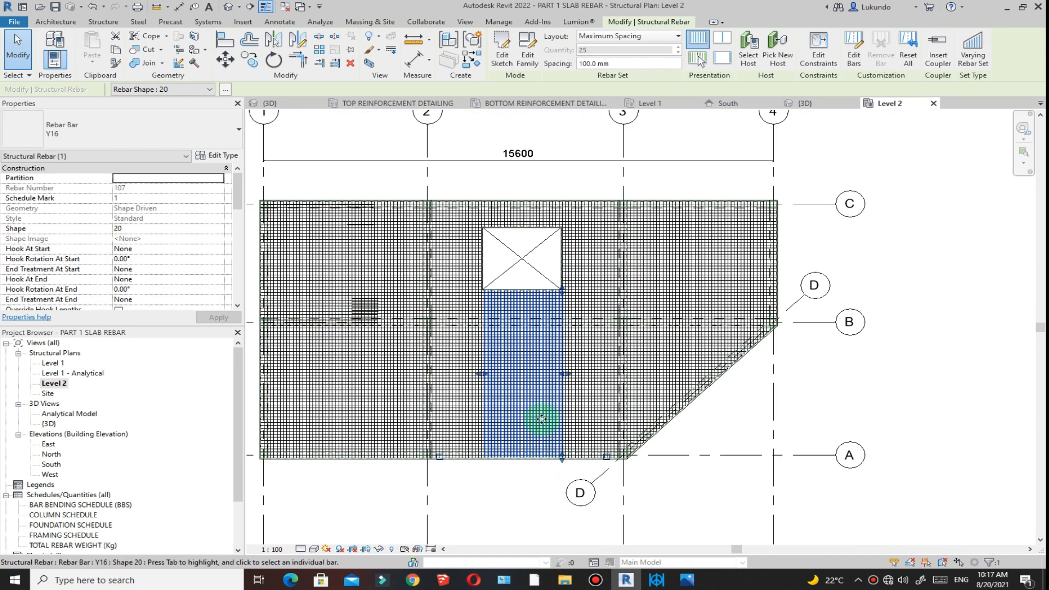
middle_drag(541, 420, 557, 415)
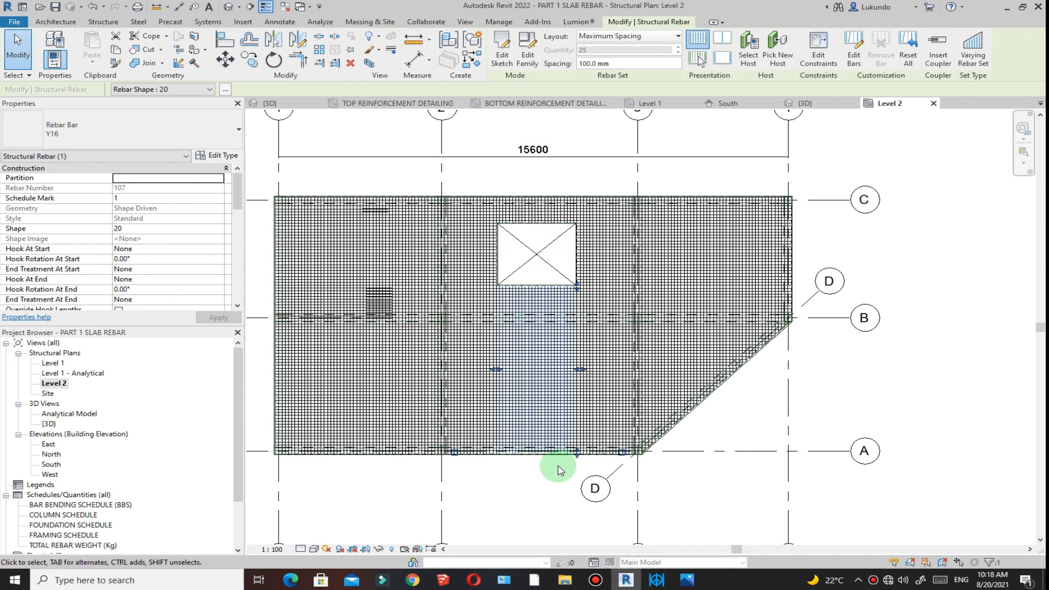
Edit the stretched bar set's constraints and set the offset of its grid A ends from the concrete cover to 0 mm.
scroll(559, 470, up, 5)
scroll(645, 444, up, 4)
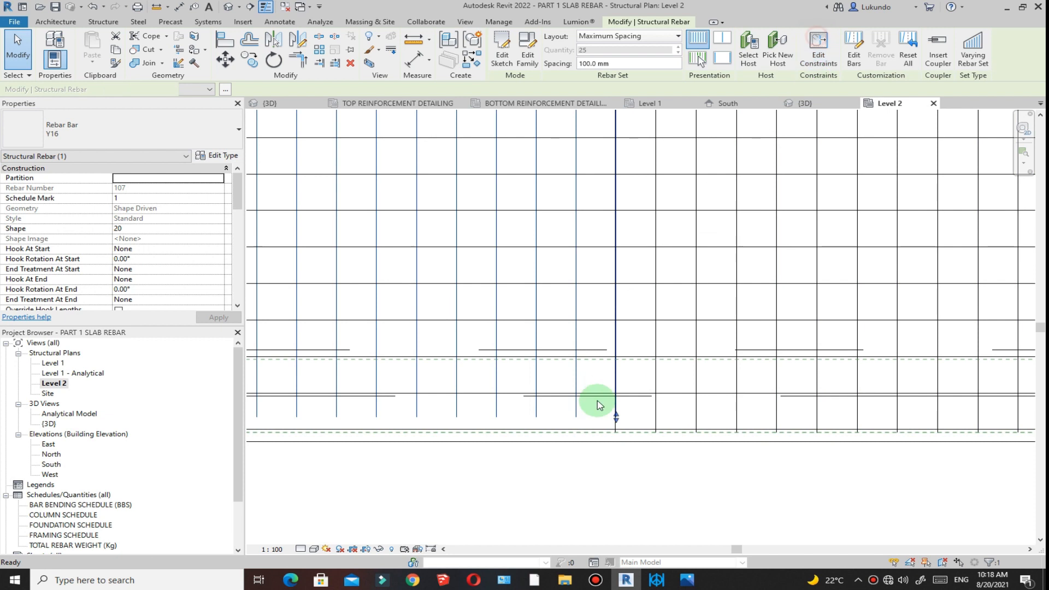
click(522, 418)
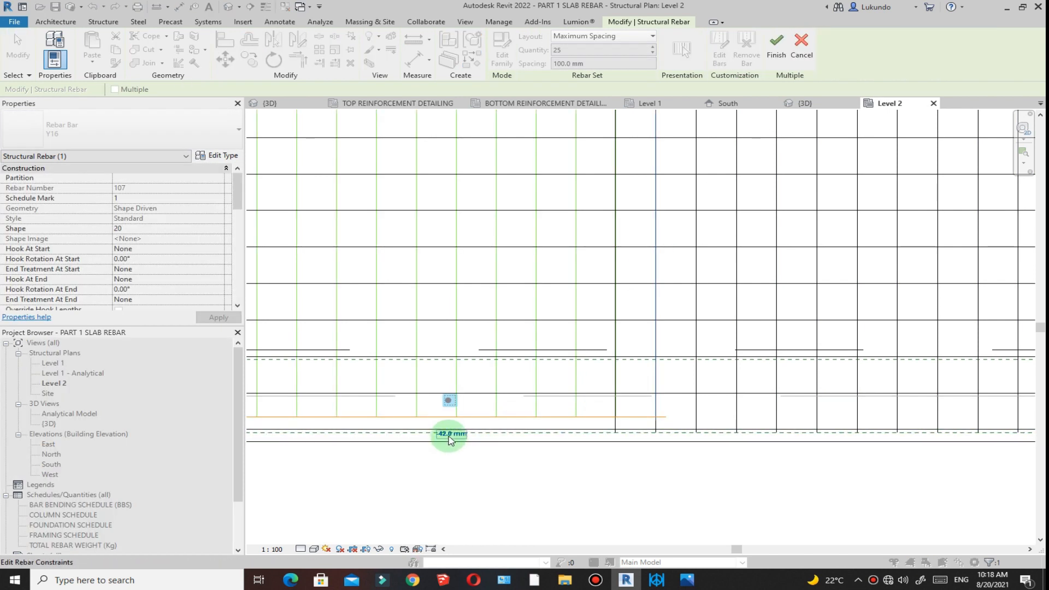
click(448, 437)
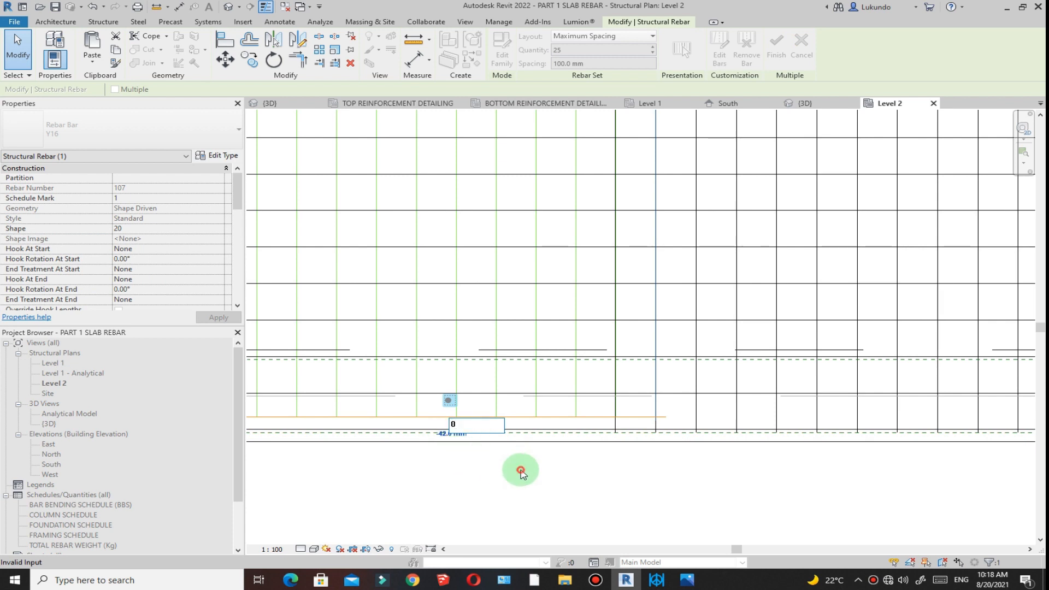
key(Return)
click(631, 468)
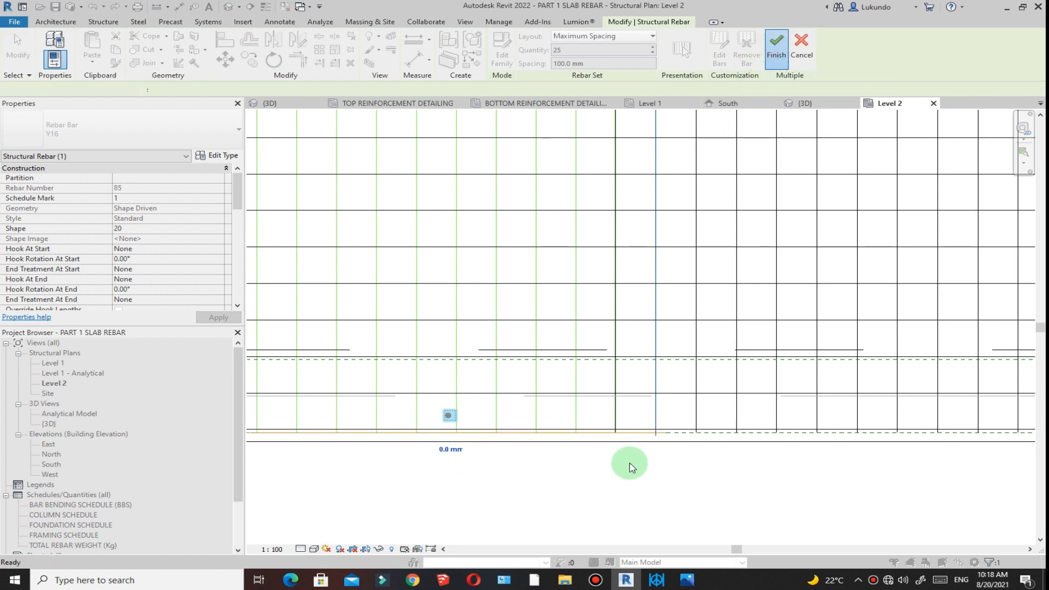
scroll(618, 445, down, 6)
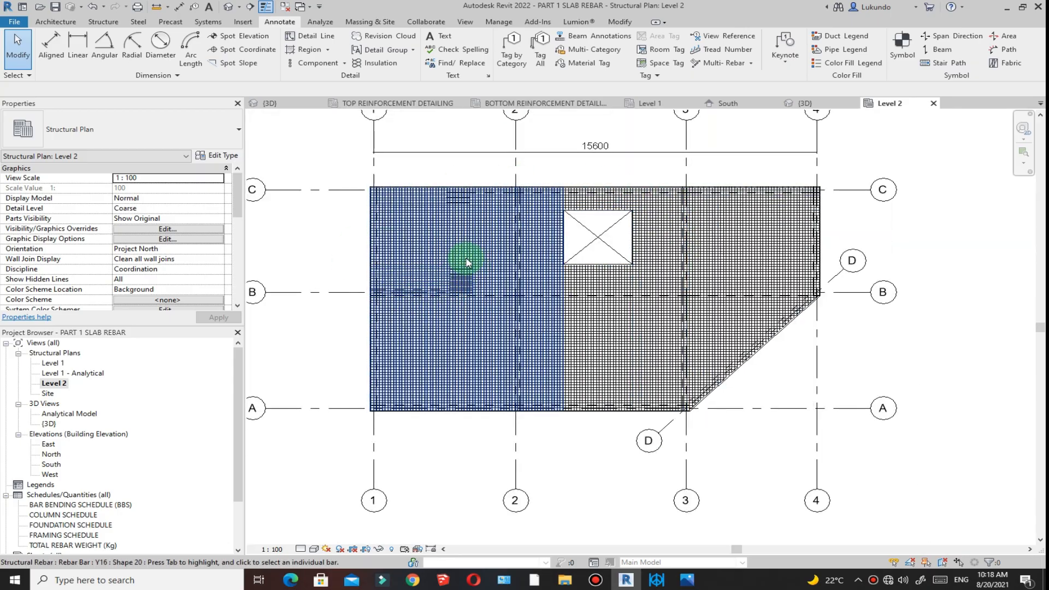
scroll(466, 258, up, 3)
scroll(486, 355, down, 5)
scroll(508, 323, up, 2)
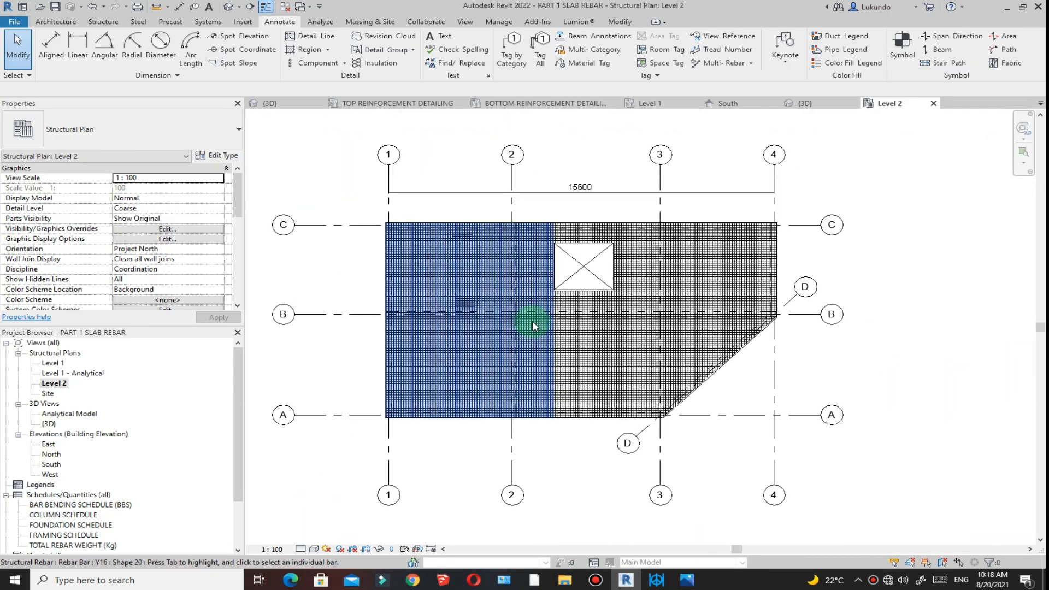
scroll(555, 246, up, 2)
scroll(525, 290, down, 2)
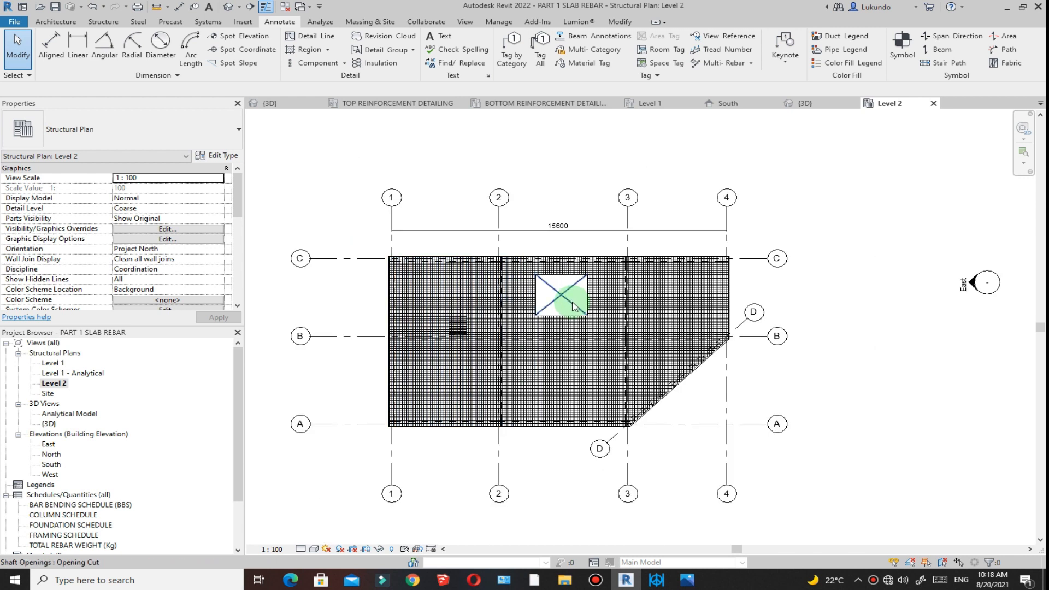
Select the whole model in the 3D view and filter the selection down to Structural Rebar only.
click(808, 109)
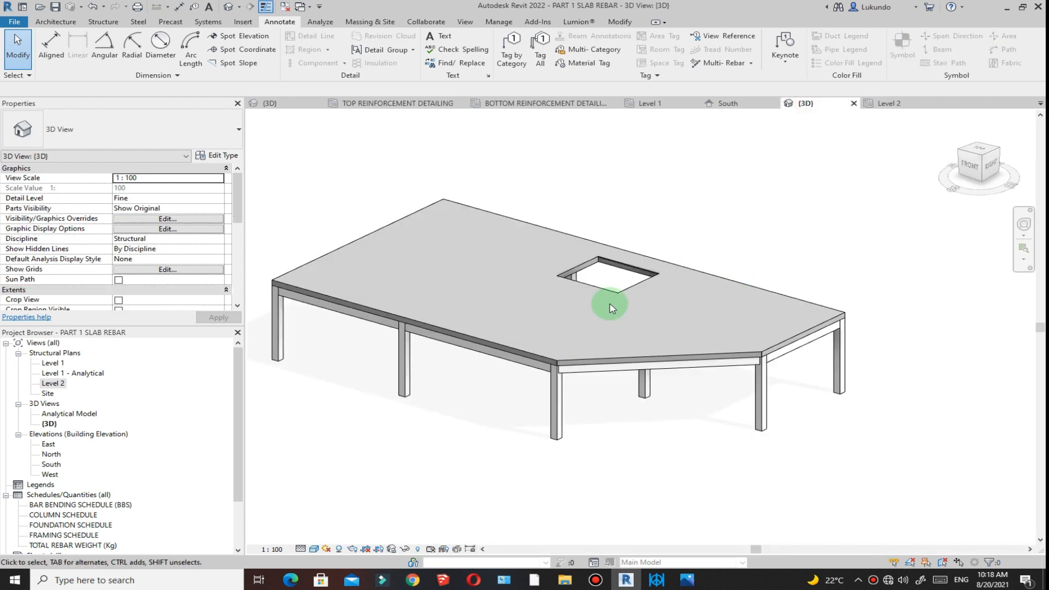
scroll(629, 268, up, 3)
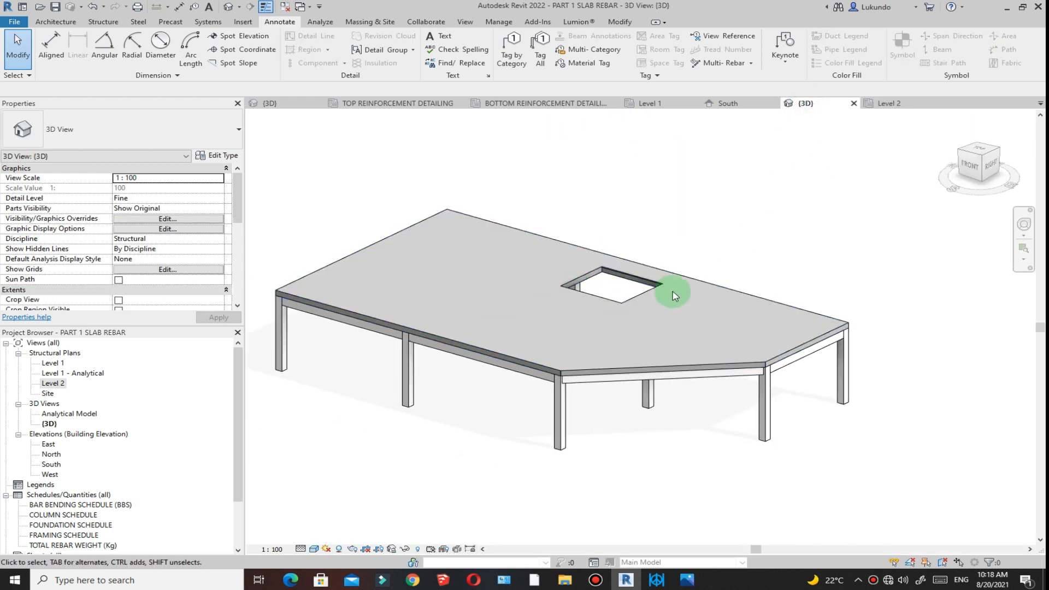
scroll(722, 289, down, 3)
drag(844, 409, 404, 206)
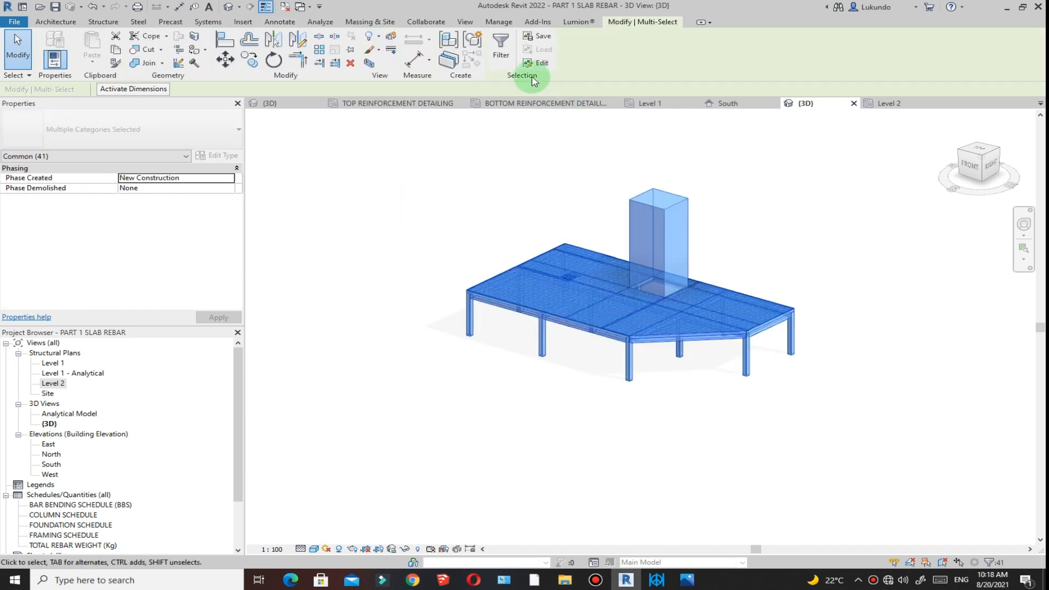
click(514, 63)
click(612, 241)
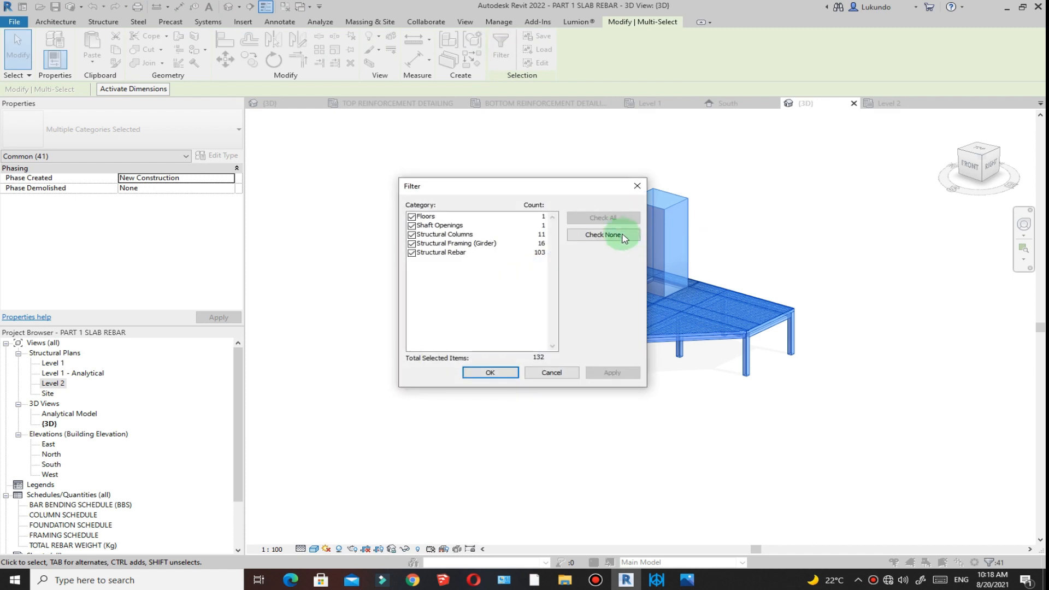
click(413, 254)
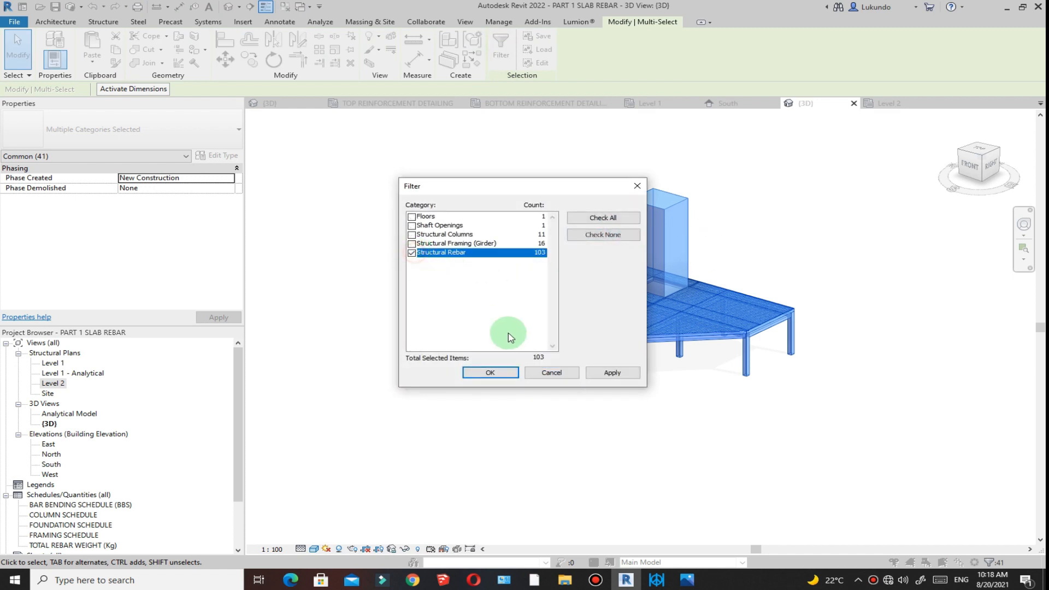
click(612, 374)
click(491, 373)
Set the selected bars to view unobscured and view as solid in the Analytical Model and {3D} views.
scroll(736, 319, up, 5)
scroll(735, 318, up, 2)
scroll(691, 351, down, 5)
scroll(513, 332, up, 3)
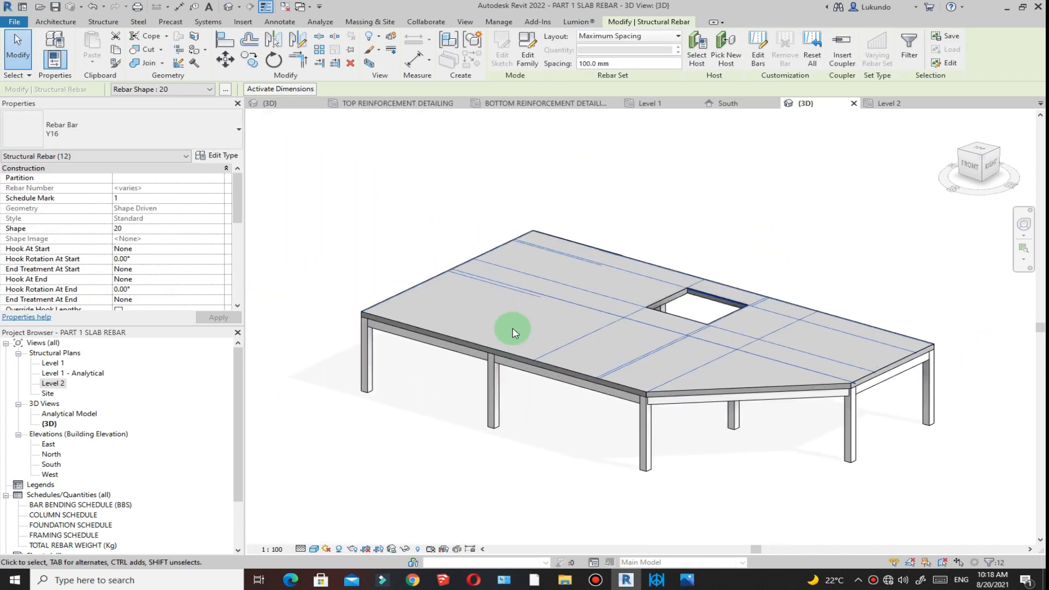
scroll(512, 325, down, 3)
scroll(87, 262, down, 5)
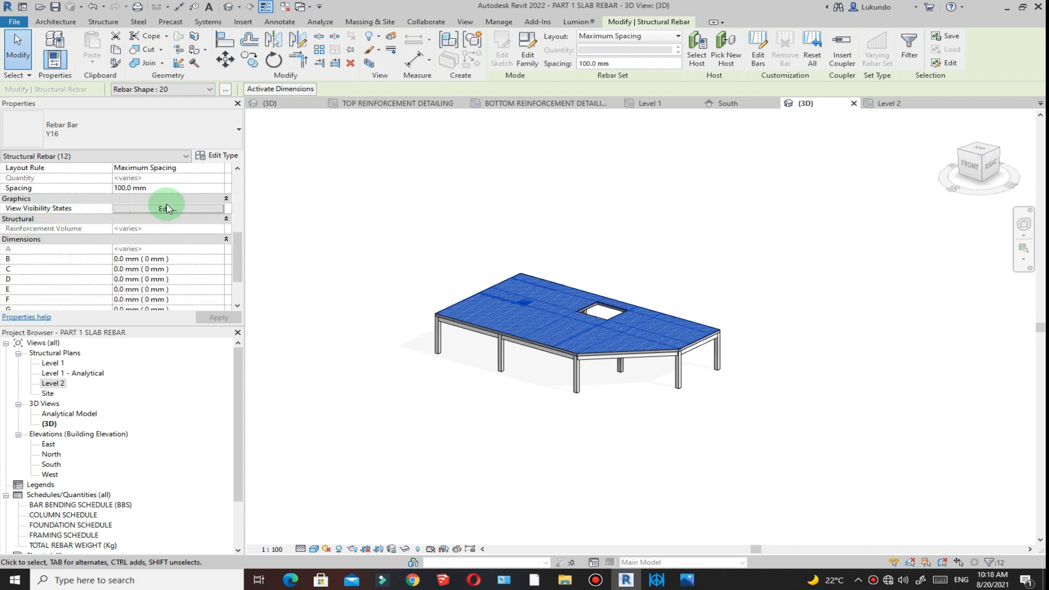
click(167, 209)
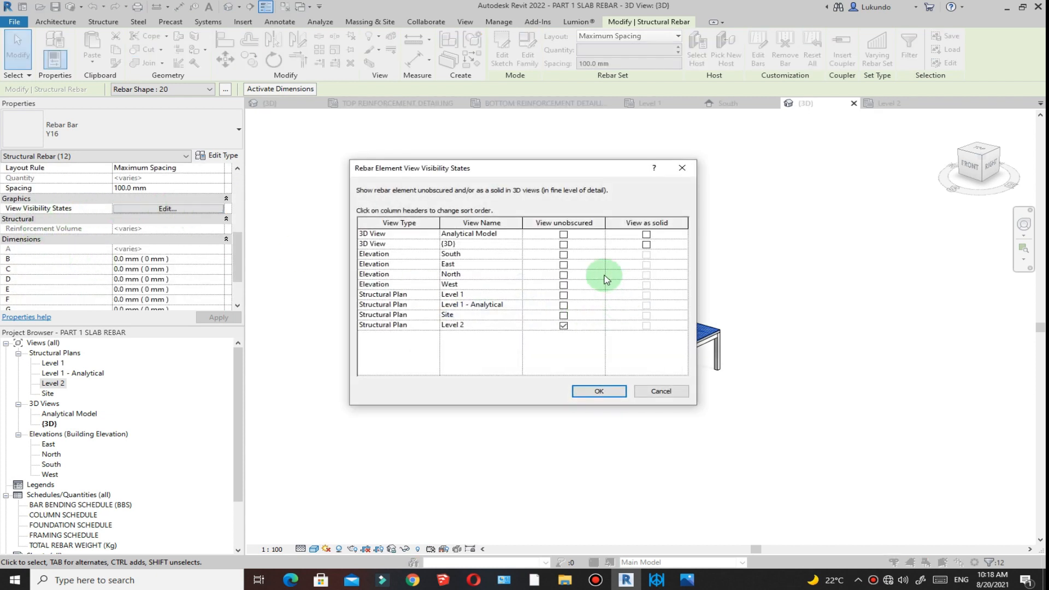
click(563, 245)
click(645, 244)
click(648, 234)
click(649, 244)
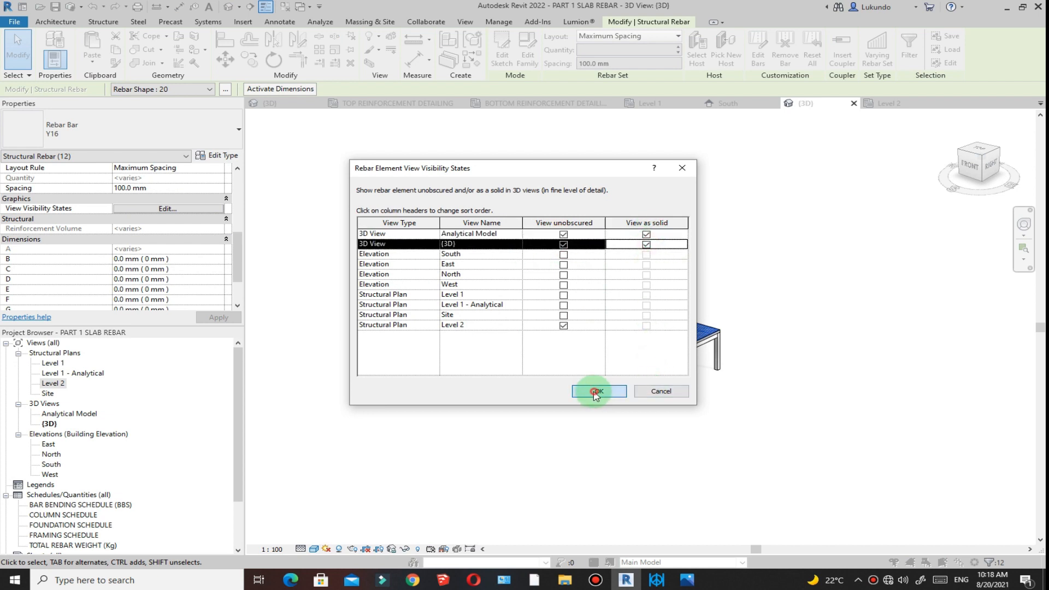
click(596, 392)
Clear the selection and examine the solid slab bars around the opening and along the slanted edge in 3D.
click(732, 244)
scroll(684, 344, up, 5)
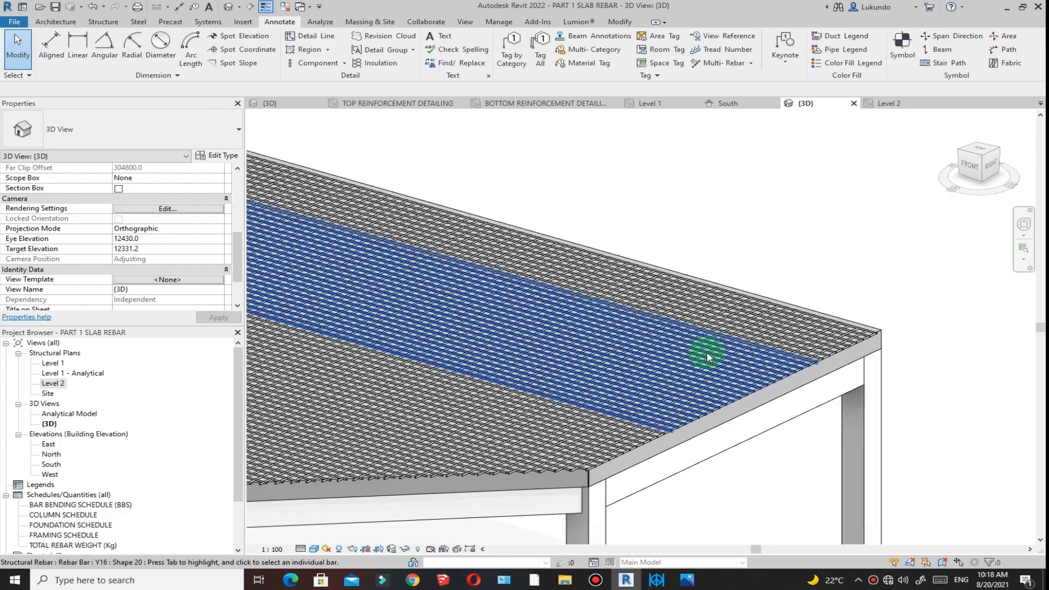
scroll(707, 356, down, 8)
scroll(813, 354, down, 2)
scroll(595, 295, up, 5)
scroll(494, 294, down, 3)
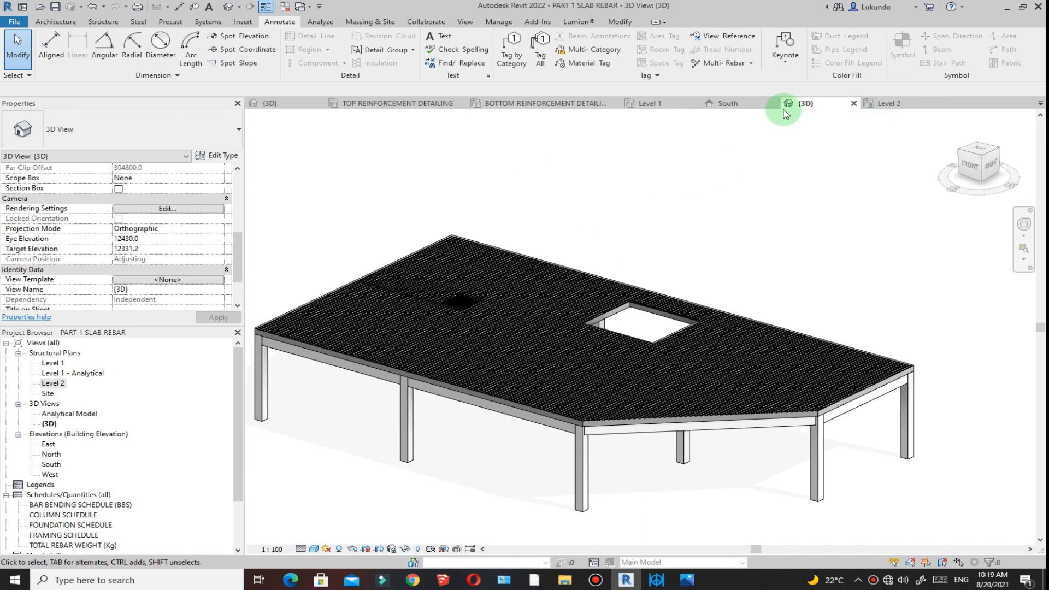
scroll(863, 383, up, 3)
scroll(862, 382, down, 5)
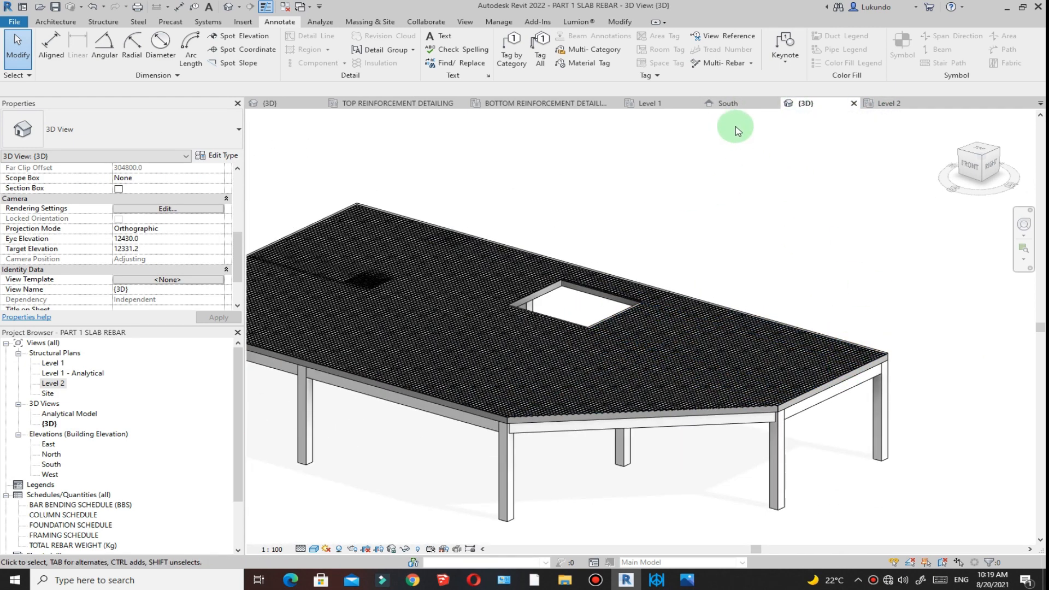
Check the Level 2 plan against the 3D view and examine the crossing solid slab bars up close.
click(885, 104)
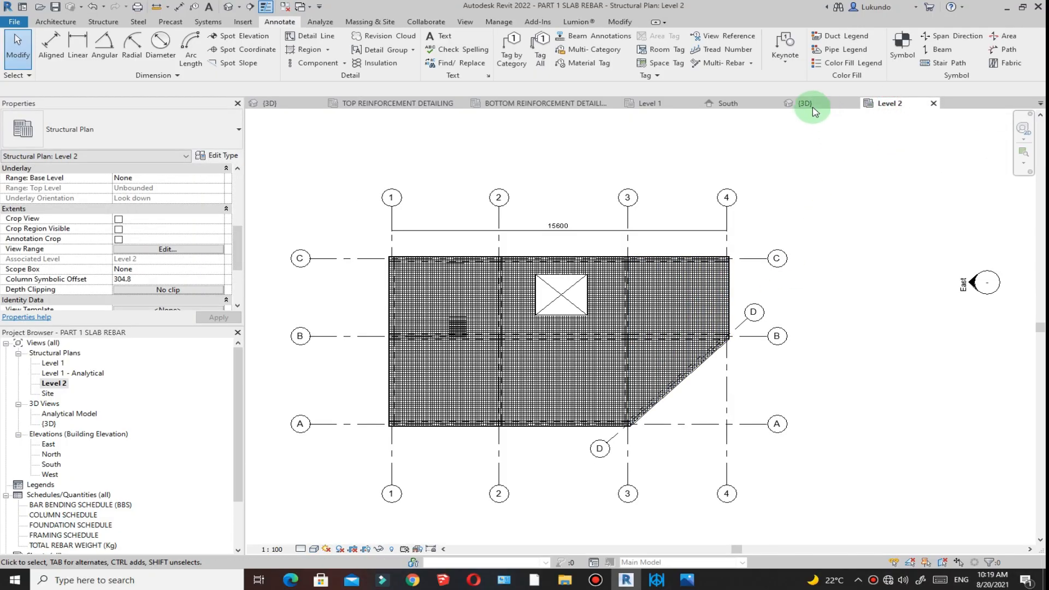
click(813, 107)
scroll(914, 364, up, 5)
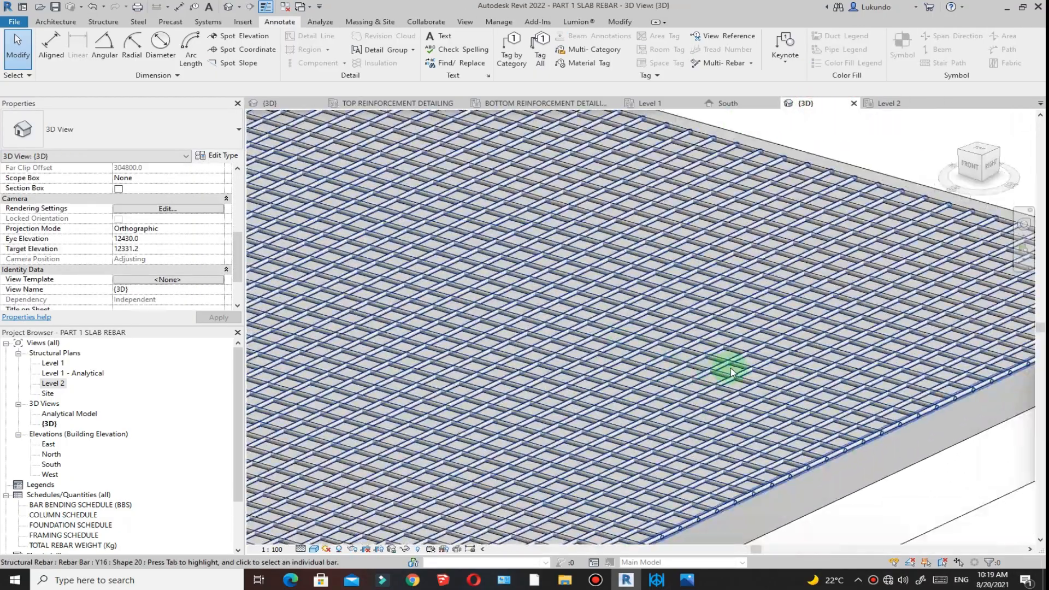
scroll(661, 330, up, 5)
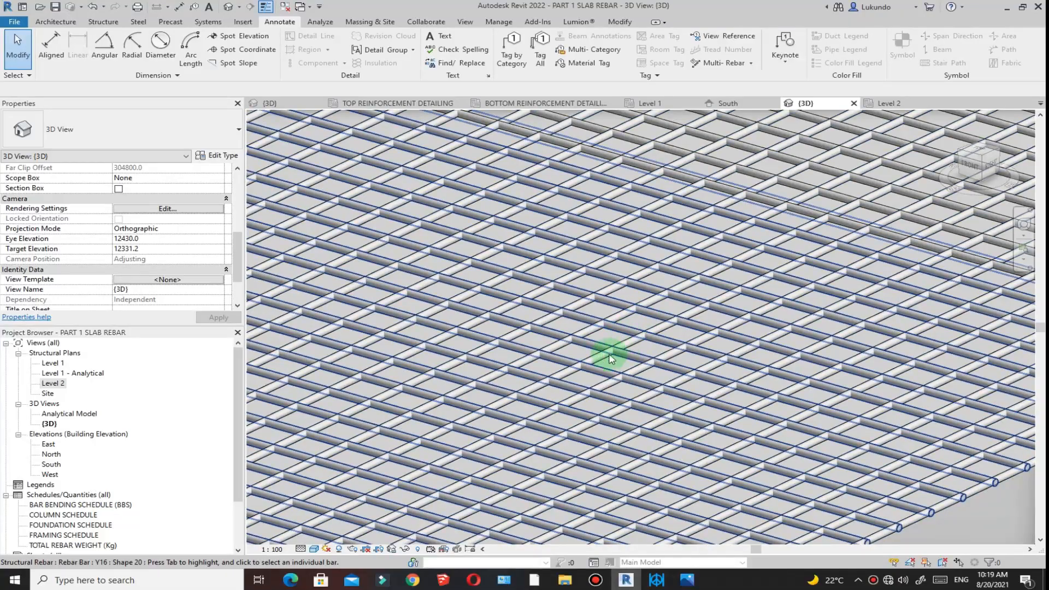
scroll(683, 364, down, 10)
Draw a section in the Level 2 plan from outside the grid C slab edge into the opening, dismissing the save reminder.
click(887, 104)
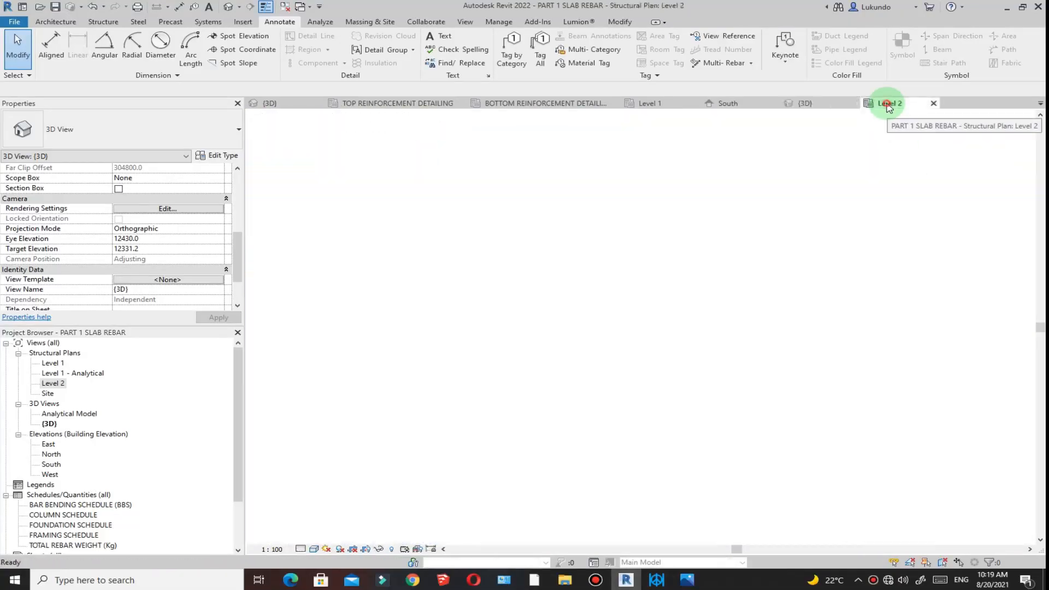
scroll(677, 334, down, 3)
scroll(670, 335, up, 5)
scroll(563, 310, down, 2)
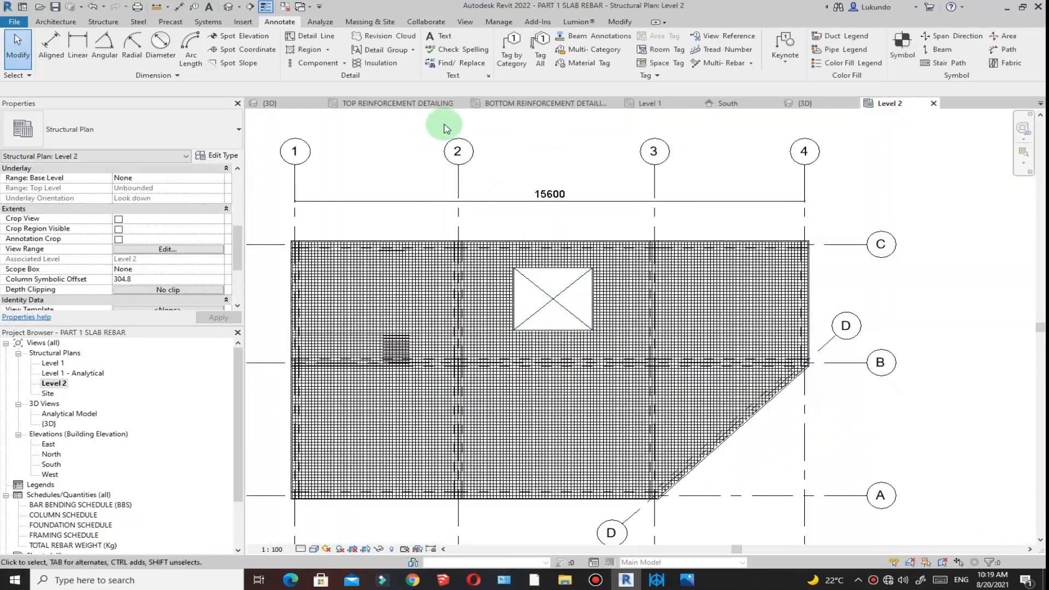
click(464, 22)
click(535, 252)
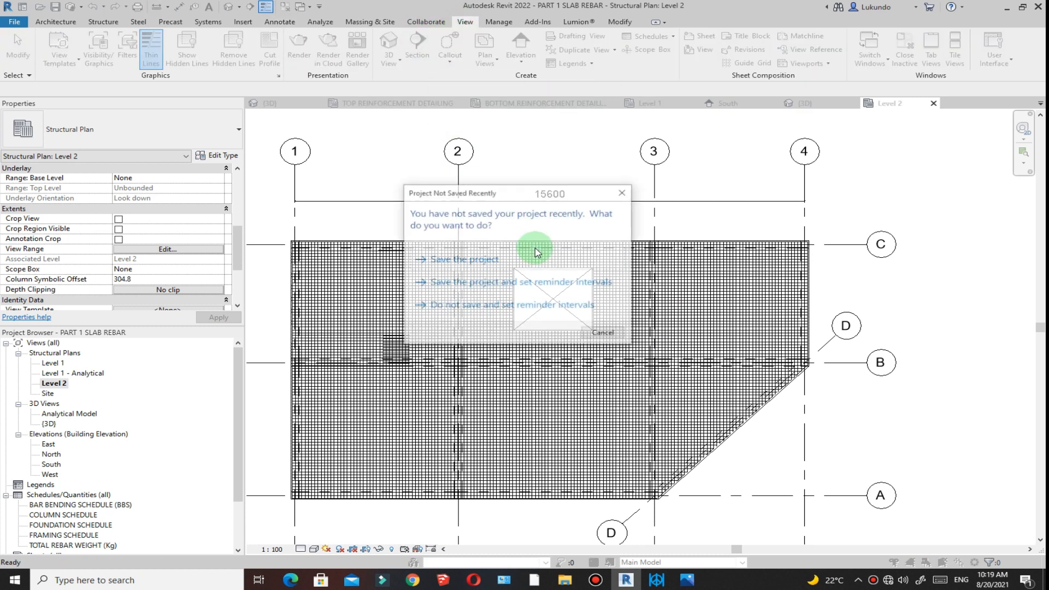
click(622, 192)
scroll(546, 240, up, 5)
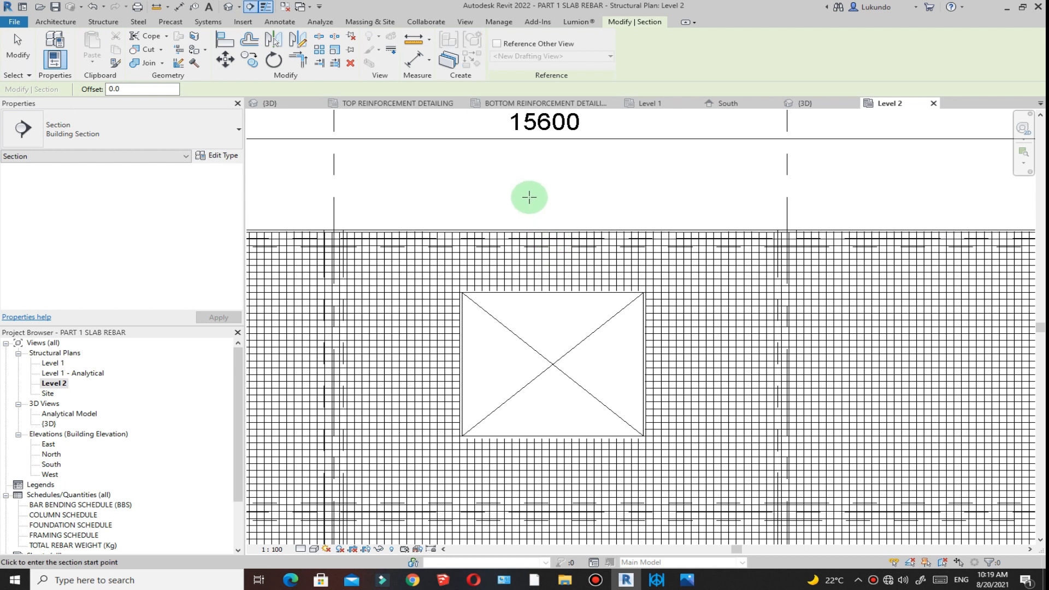
click(529, 198)
click(530, 316)
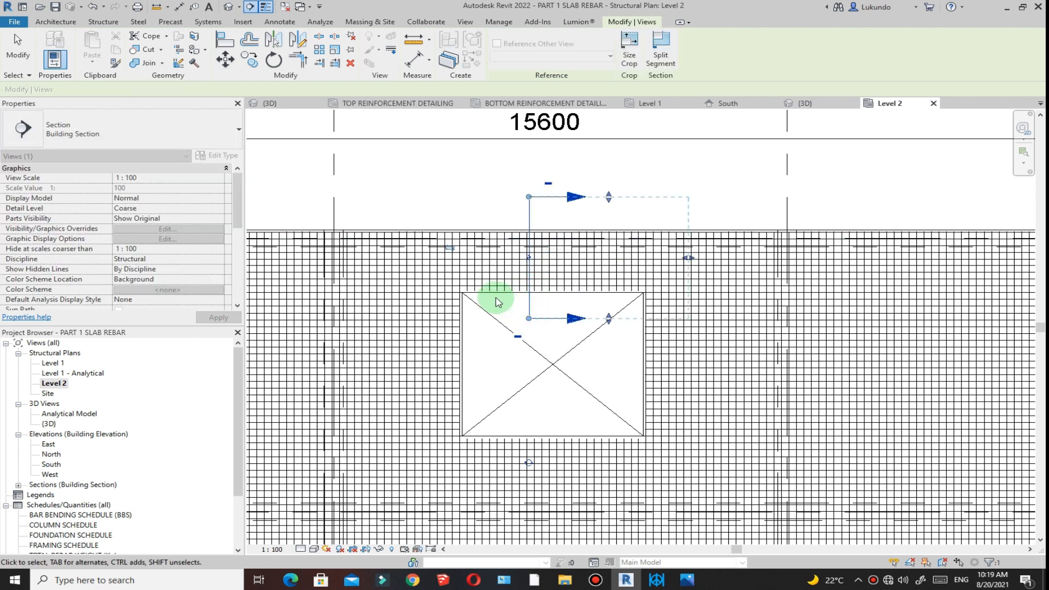
click(18, 52)
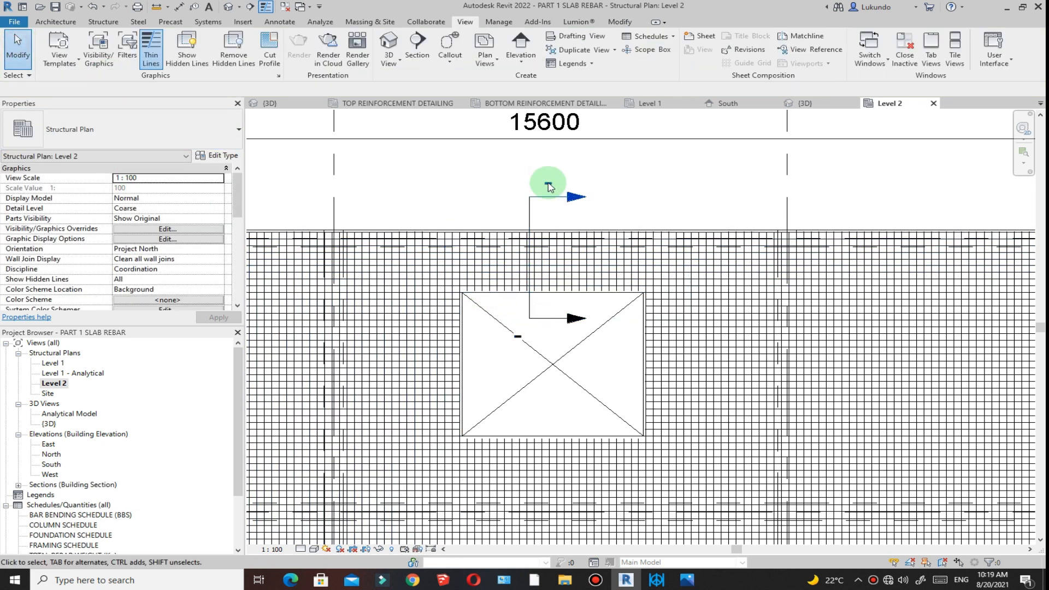
Open the new section view and set its detail level to Fine to show the slab bars' thickness.
double_click(581, 201)
scroll(653, 339, up, 4)
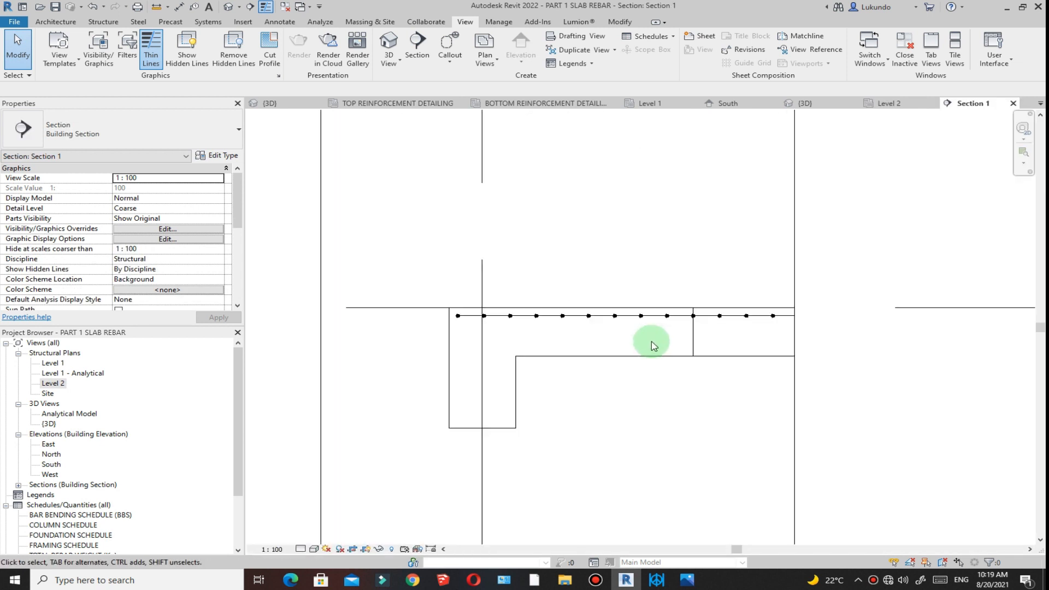
click(300, 550)
click(317, 538)
scroll(628, 309, up, 4)
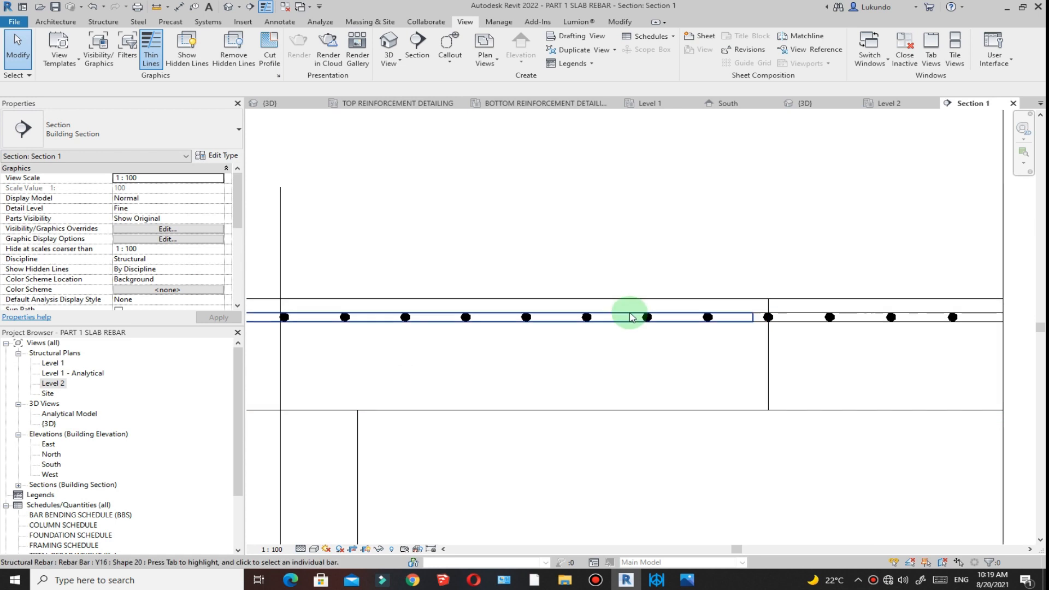
scroll(539, 323, down, 2)
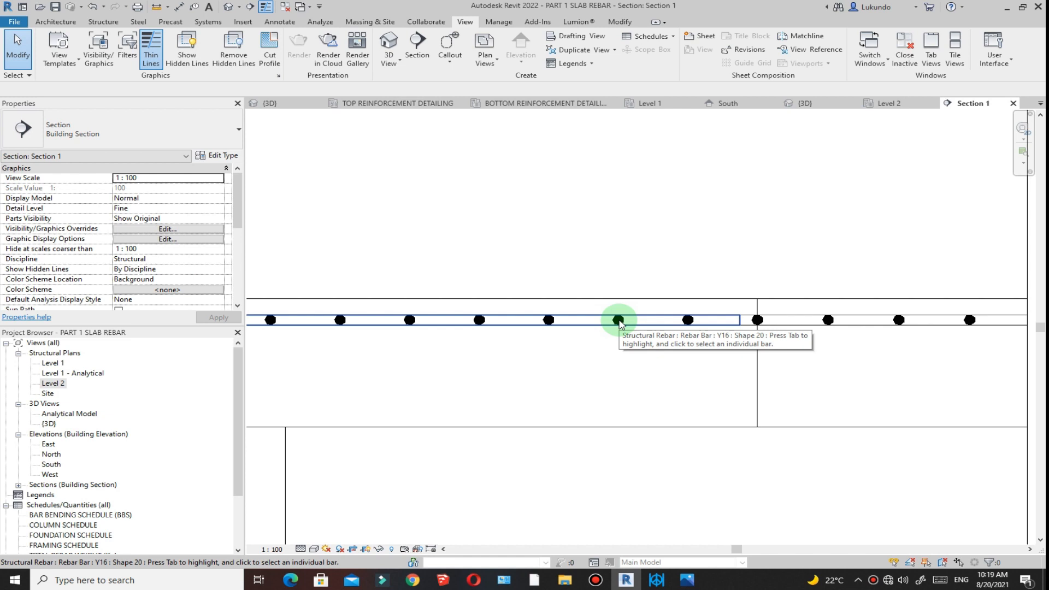
Edit the constraints of the bar set between the slab edge and the opening, setting its Bar Segment 1 offset to -16 mm.
click(620, 324)
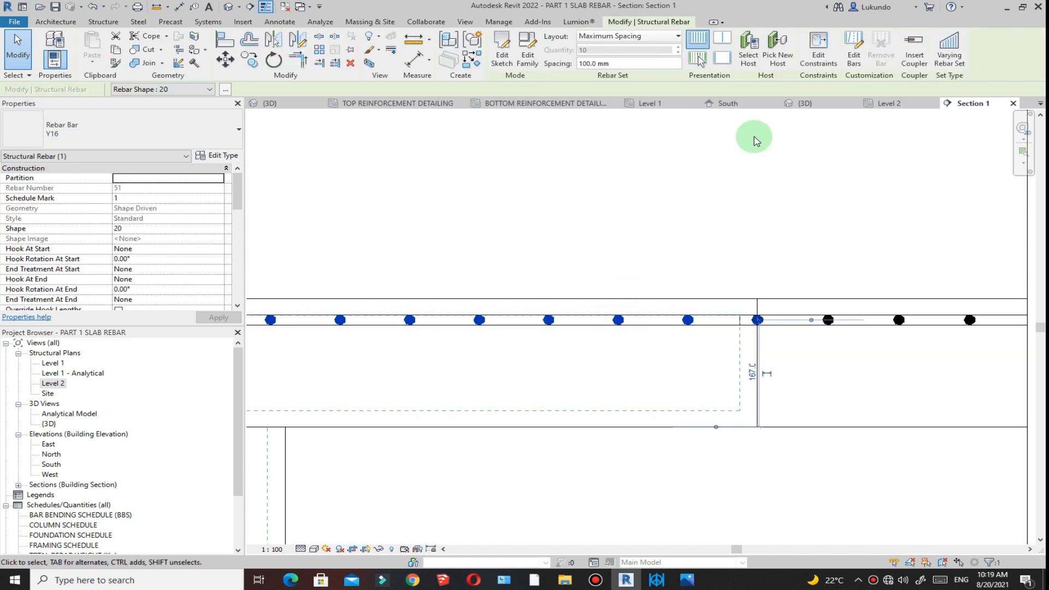
click(814, 59)
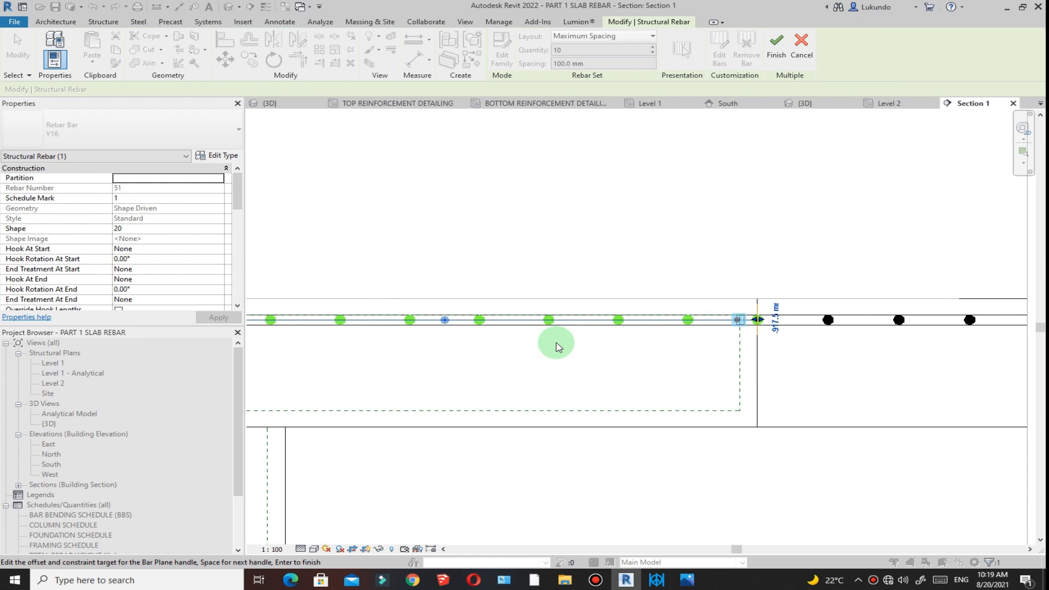
scroll(626, 336, down, 1)
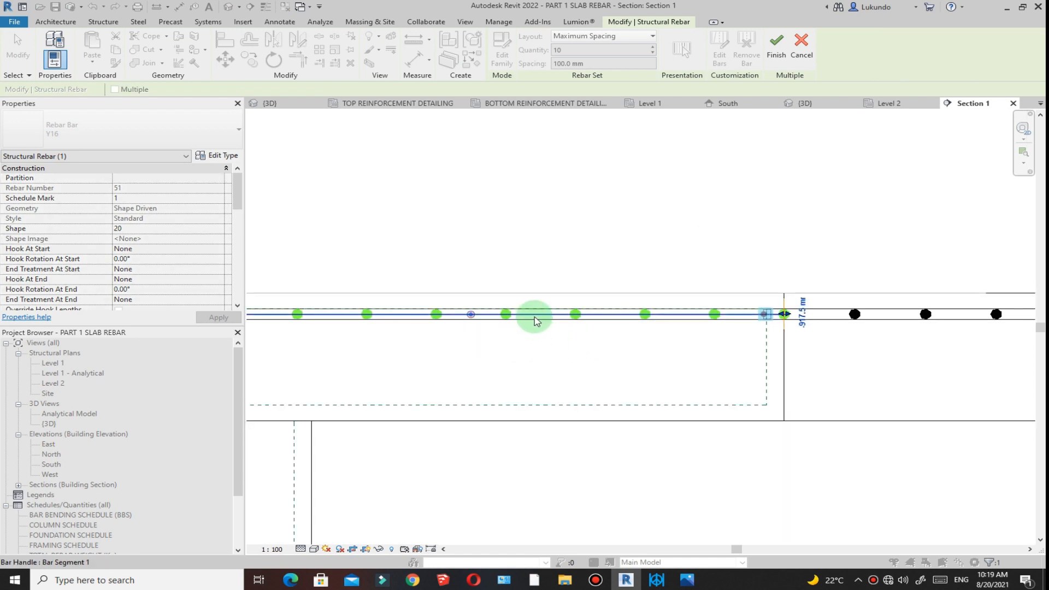
click(536, 321)
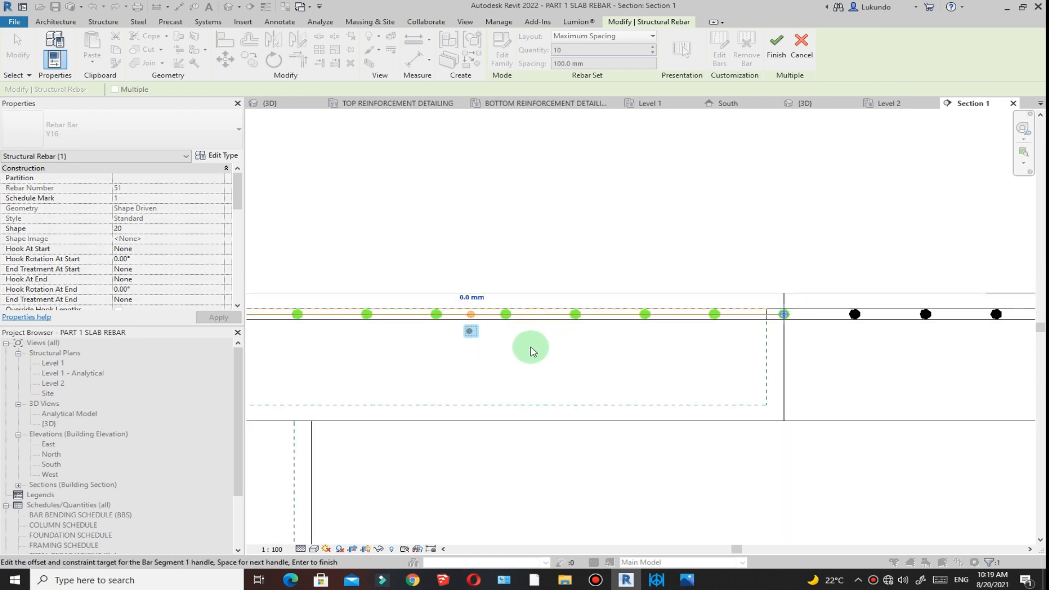
click(464, 299)
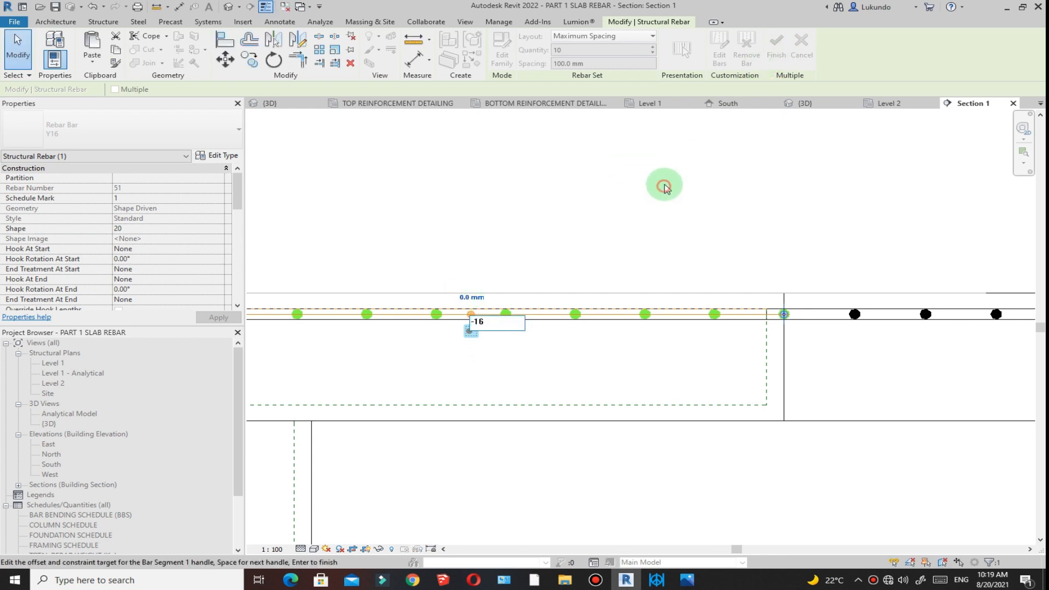
key(Return)
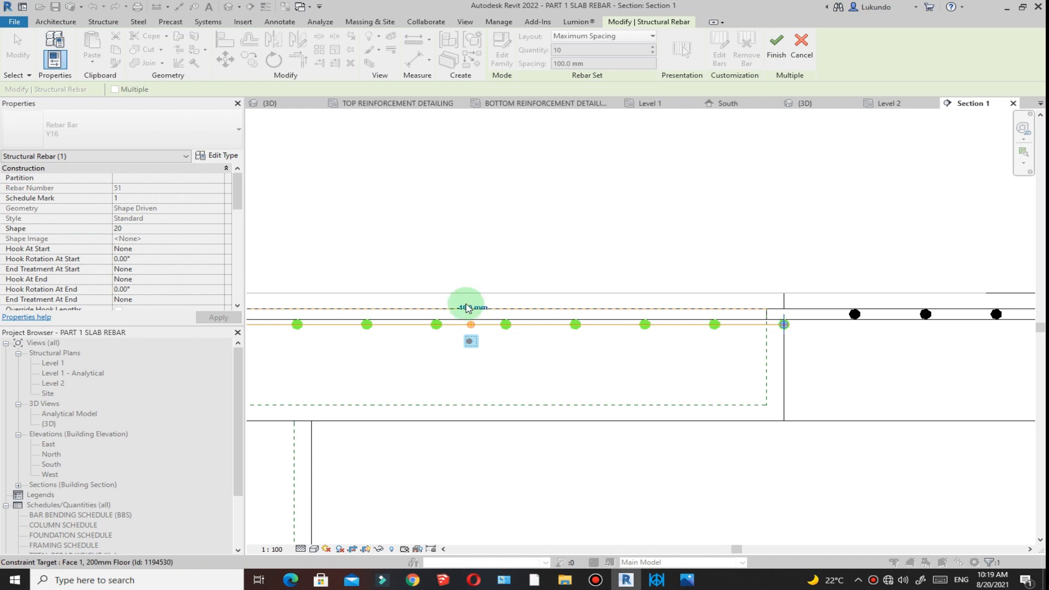
click(777, 46)
click(671, 216)
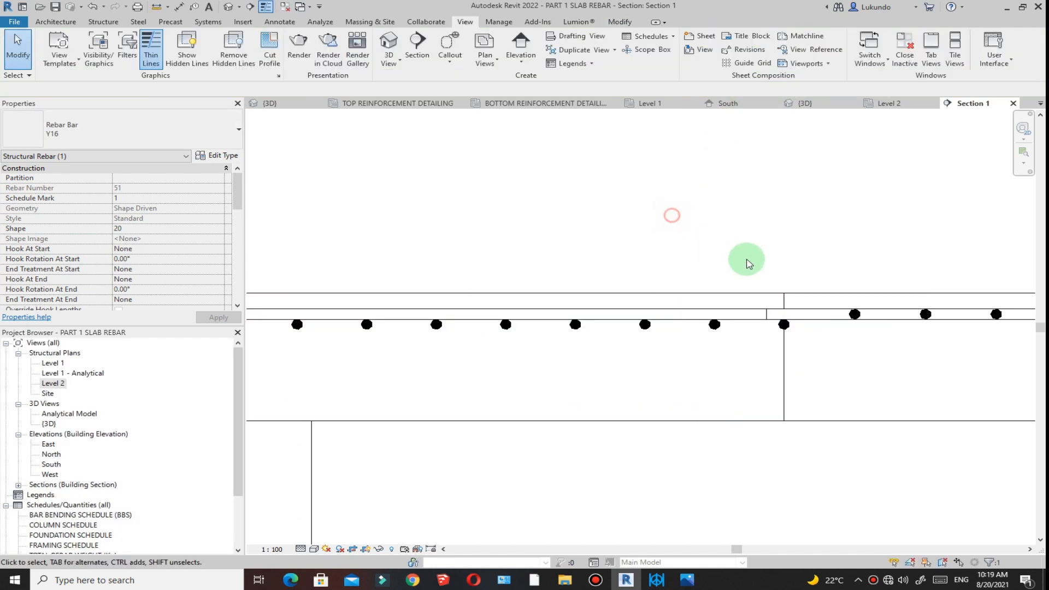
Examine the position of the lowered bars beneath the crossing bars in the section view.
scroll(745, 260, down, 2)
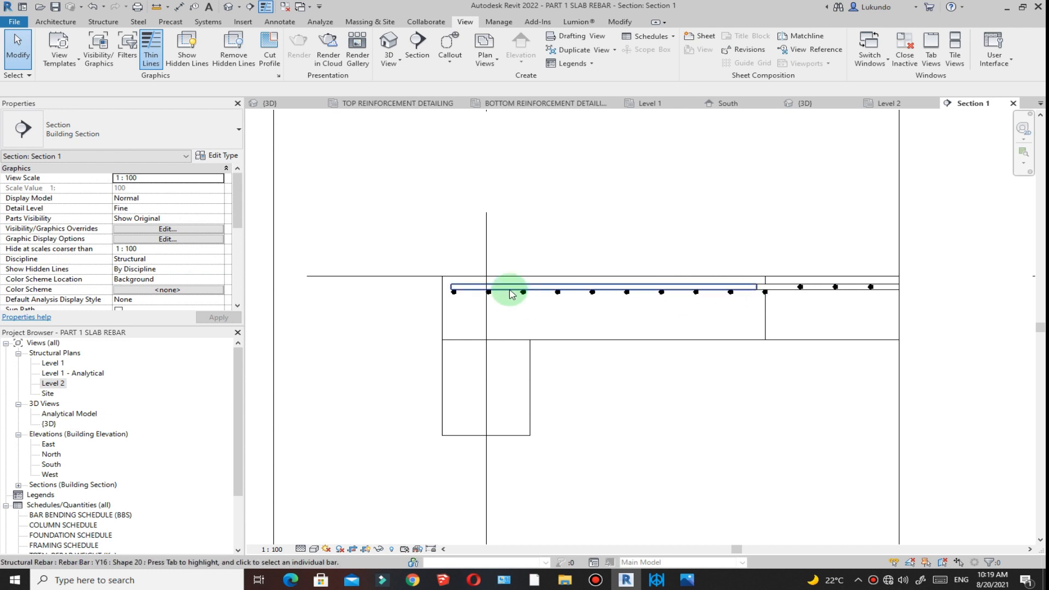
scroll(765, 311, up, 3)
scroll(524, 311, down, 2)
scroll(437, 309, up, 2)
scroll(406, 311, down, 5)
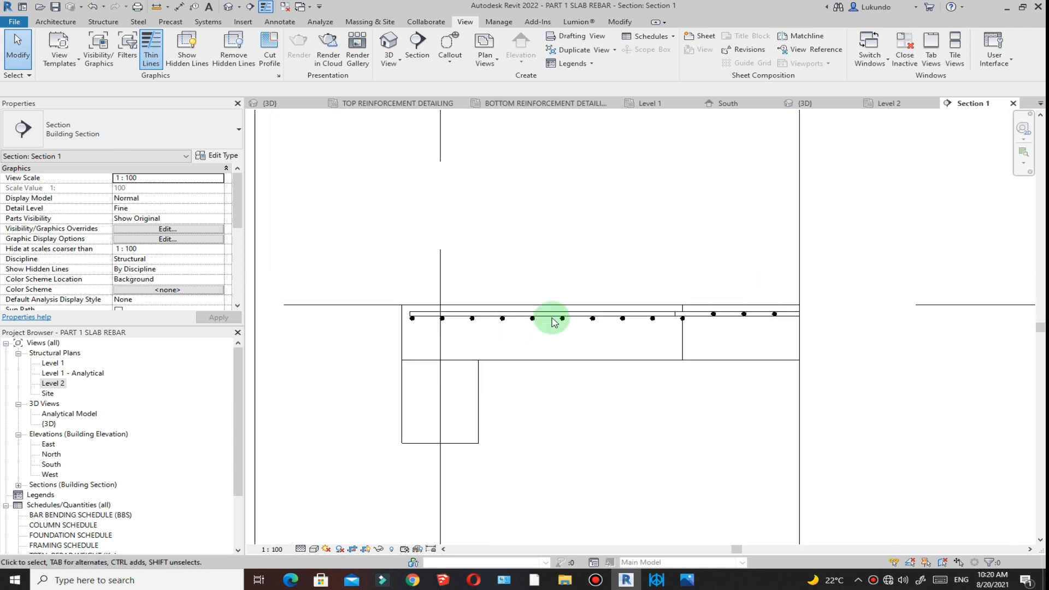
Compare the Level 2 plan with the top and bottom reinforcement detailing plans and 3D view of the Slab reinforcement detailing project.
click(896, 104)
scroll(487, 281, down, 4)
scroll(437, 360, up, 2)
scroll(530, 295, down, 2)
scroll(604, 327, up, 2)
scroll(580, 327, down, 1)
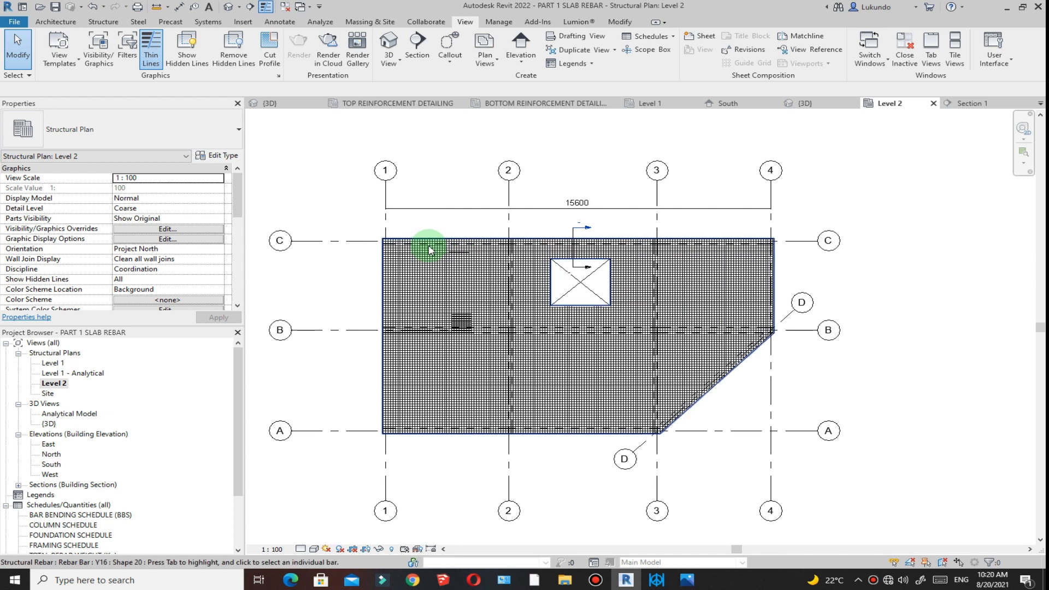
click(390, 104)
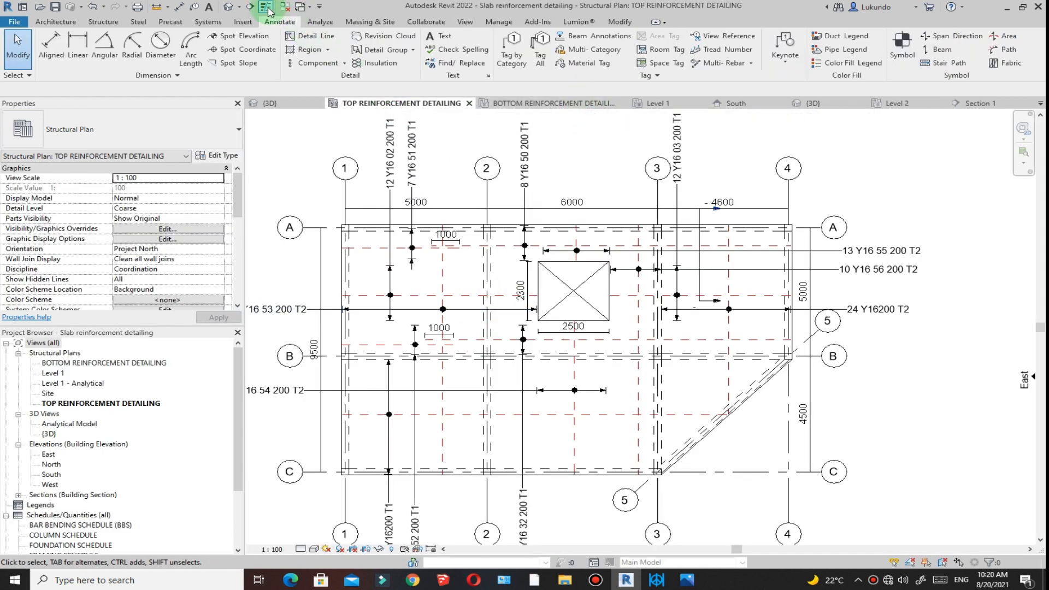
click(559, 103)
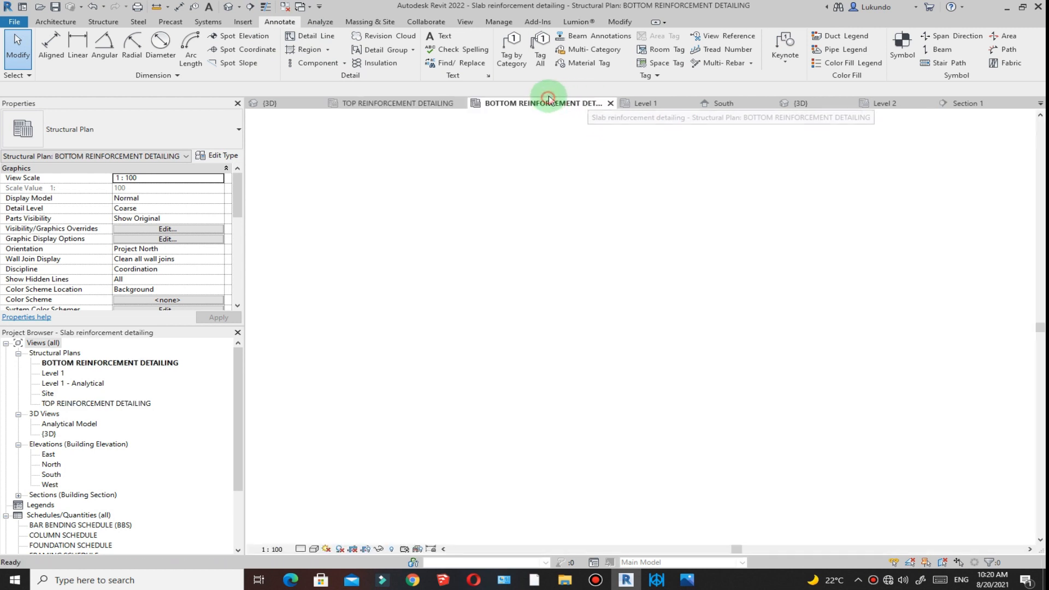
click(293, 105)
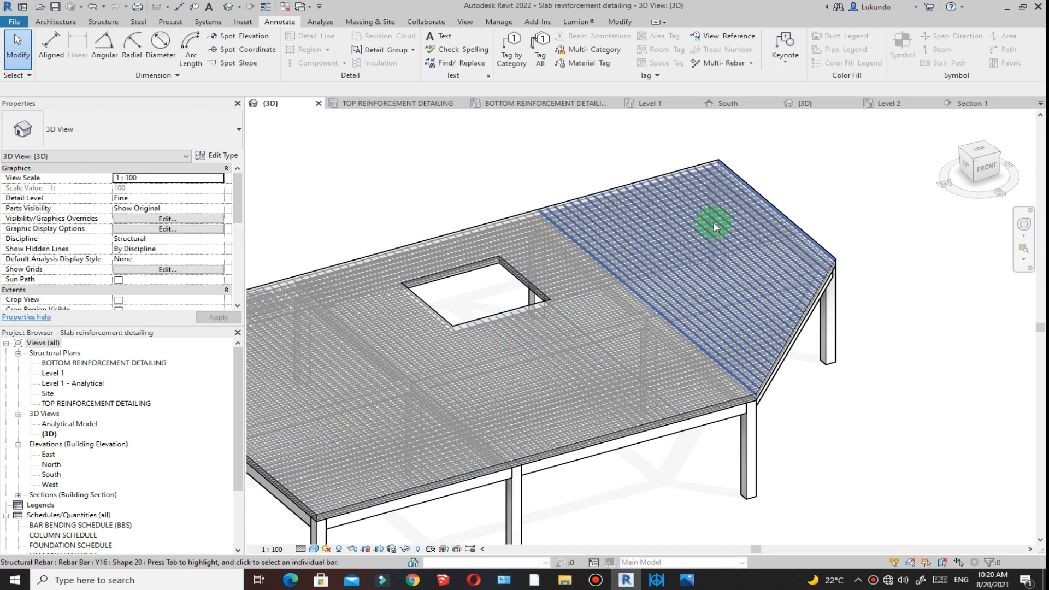
Add the Top Bar 16 mm filter to the Level 2 plan's visibility/graphic overrides.
click(889, 103)
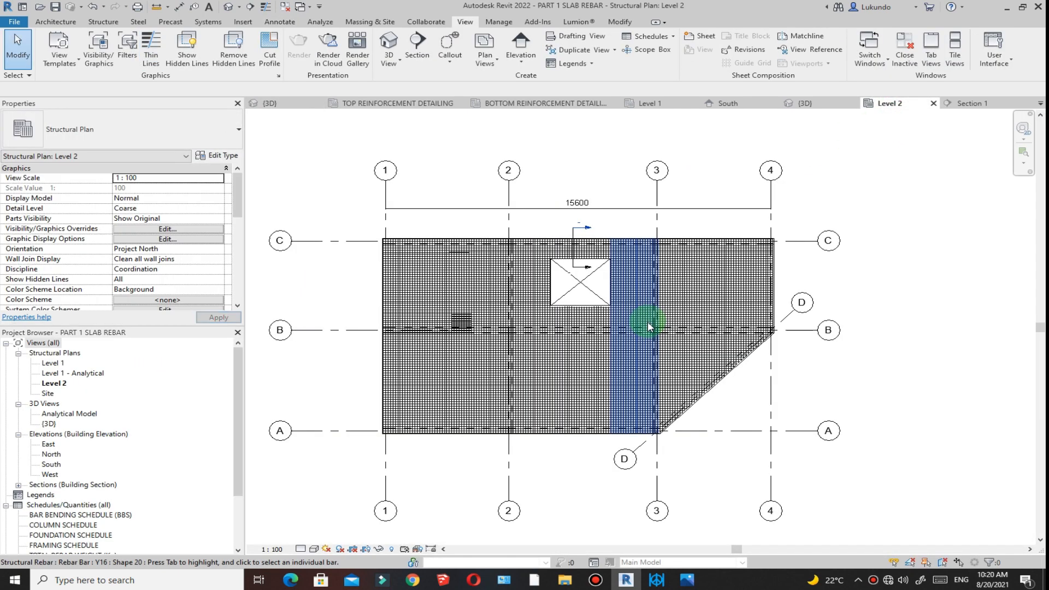
scroll(642, 328, up, 2)
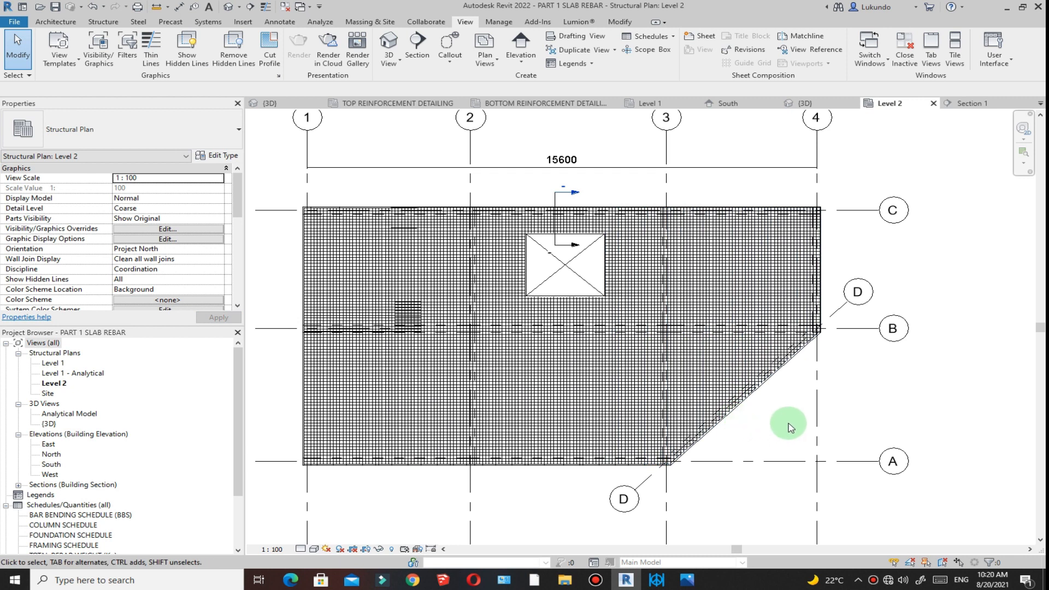
key(v)
key(g)
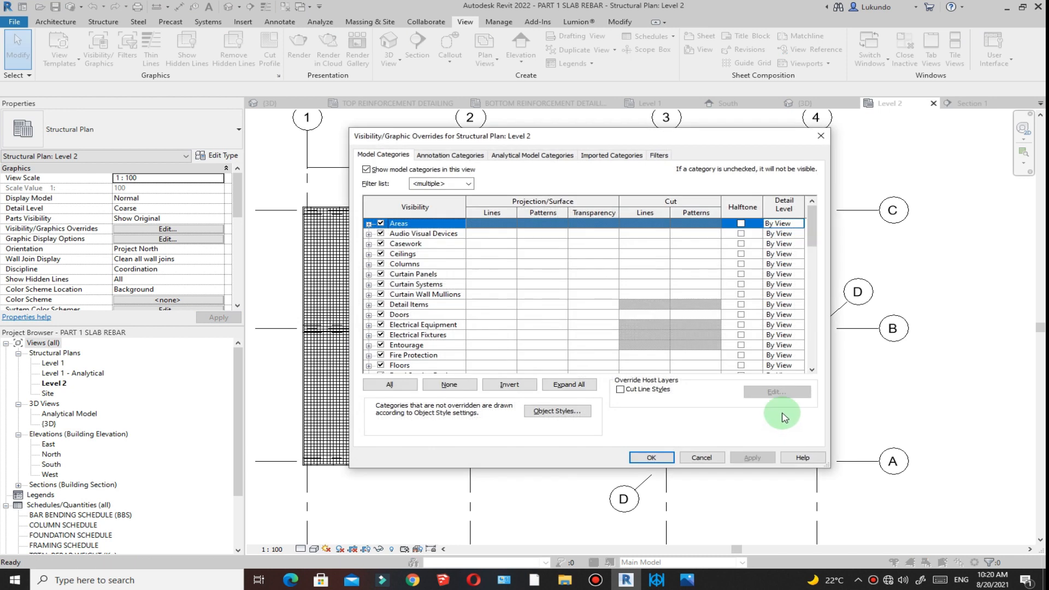
click(658, 156)
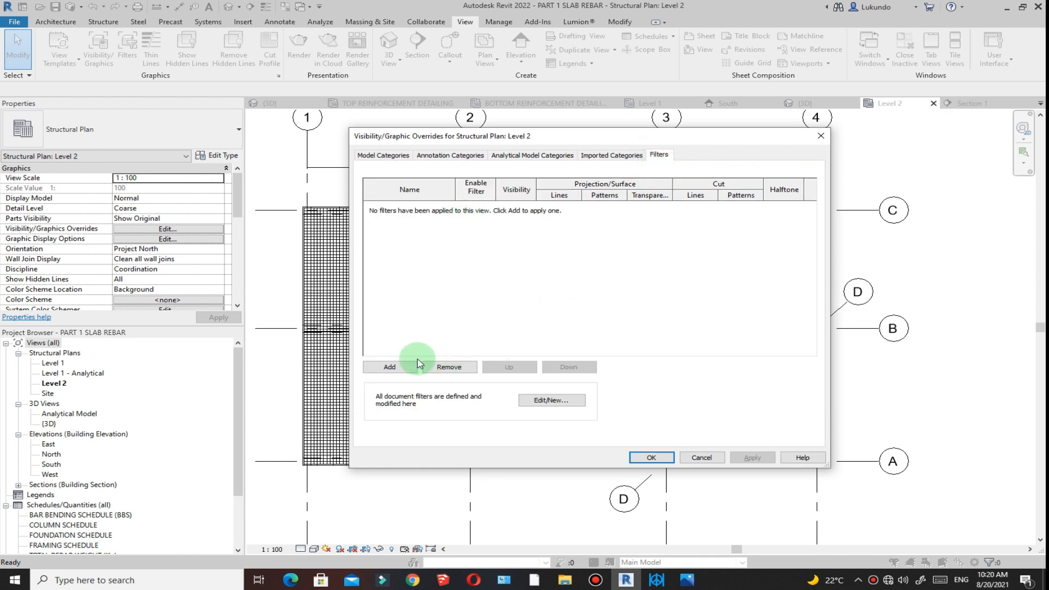
click(390, 367)
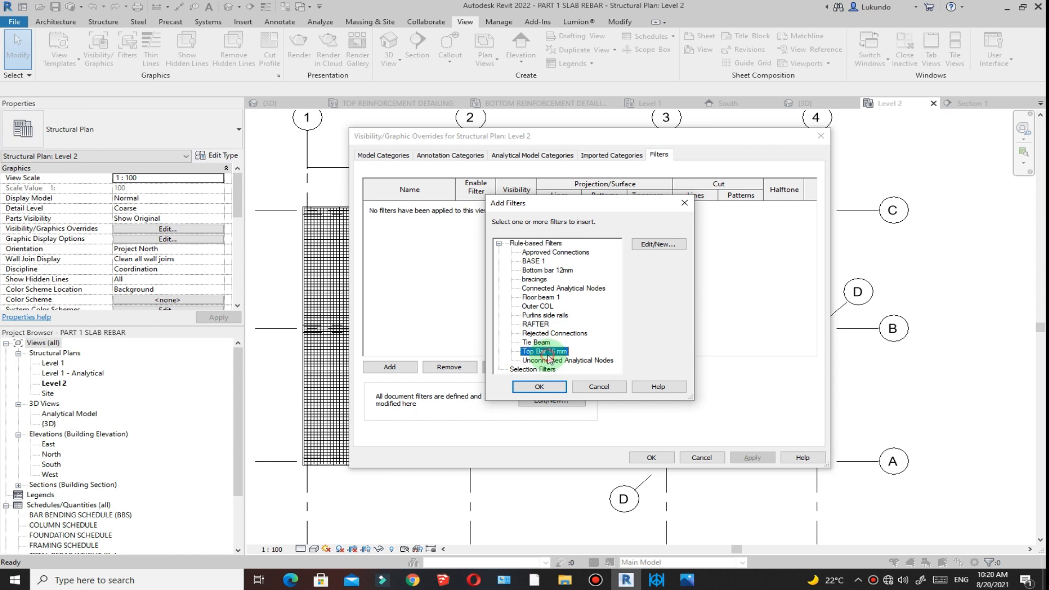
click(539, 387)
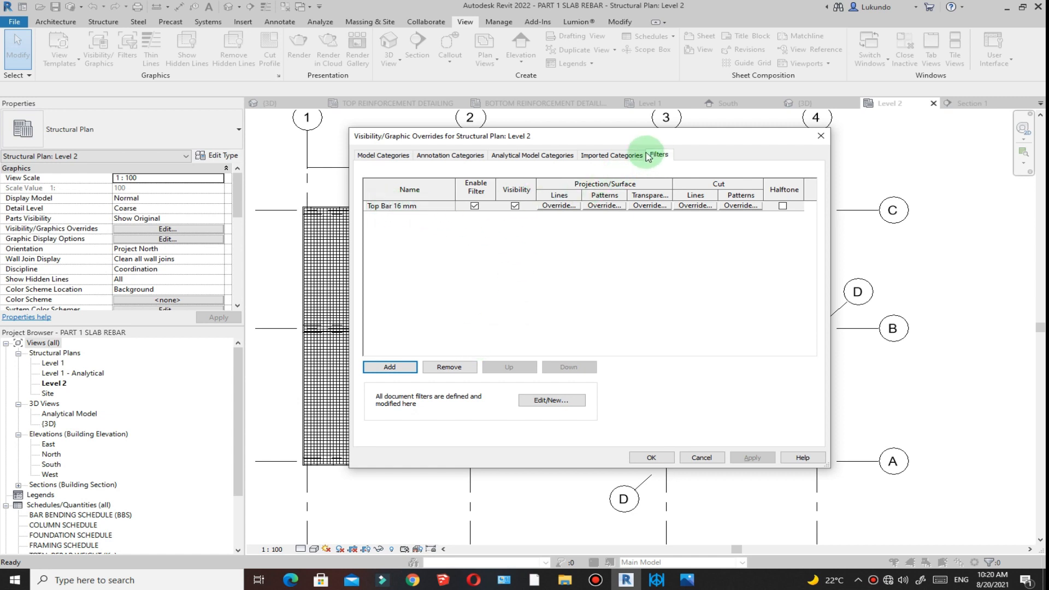
Test the Top Bar 16 mm filter by turning its visibility off and back on, applying each change to the plan.
click(514, 207)
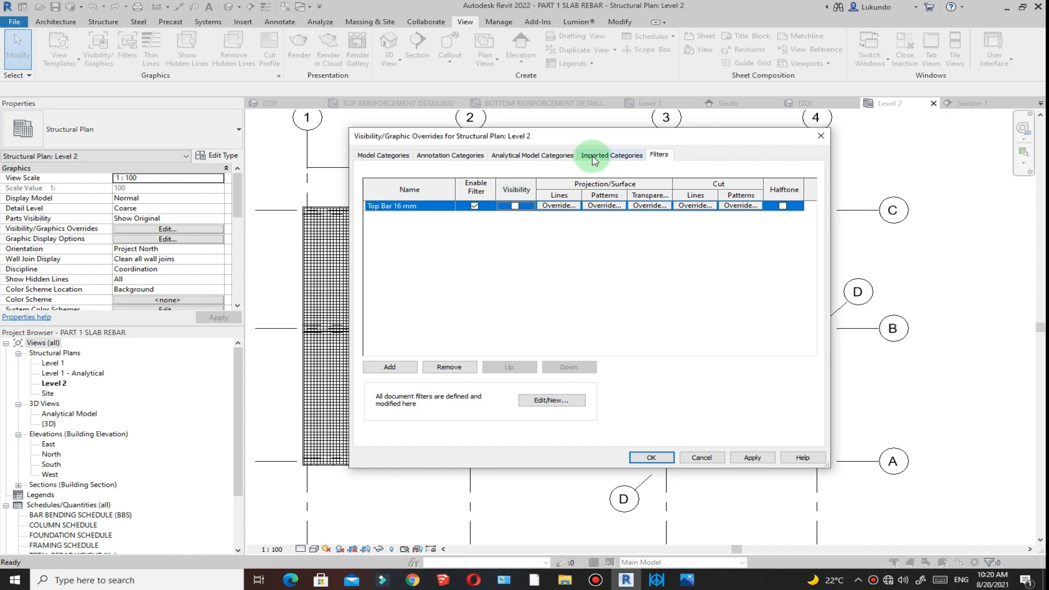
drag(591, 141, 737, 96)
click(894, 411)
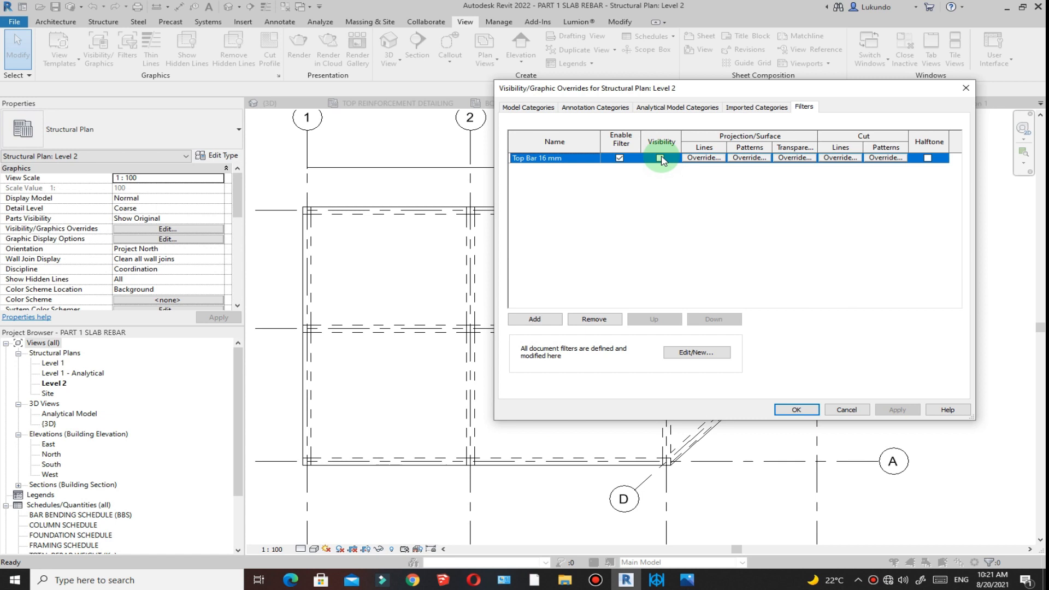
click(903, 408)
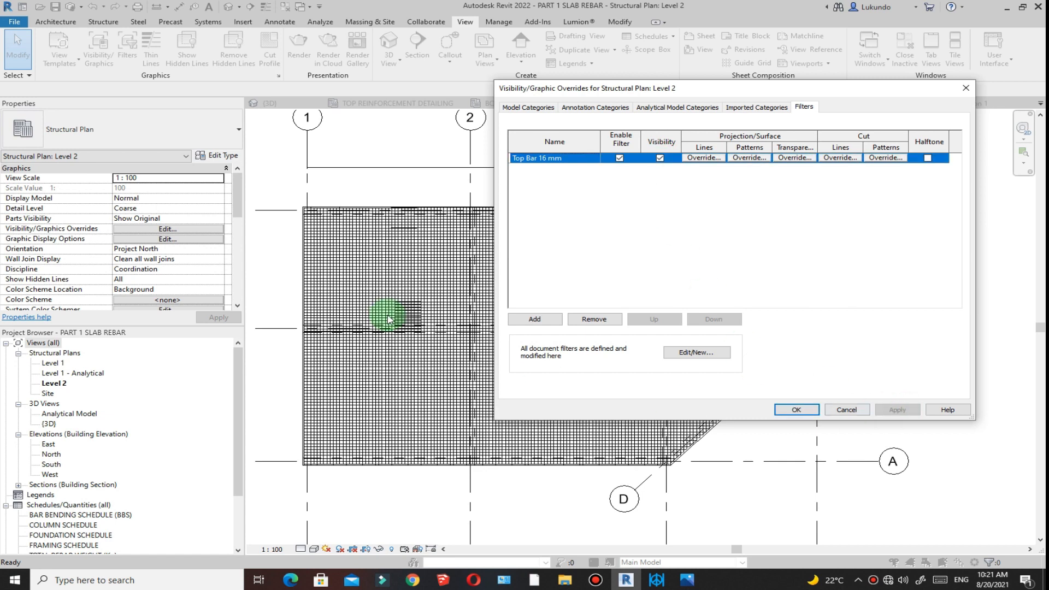
Override the Top Bar 16 mm filter's projection line colour with red and apply it to the Level 2 plan.
click(706, 158)
click(743, 240)
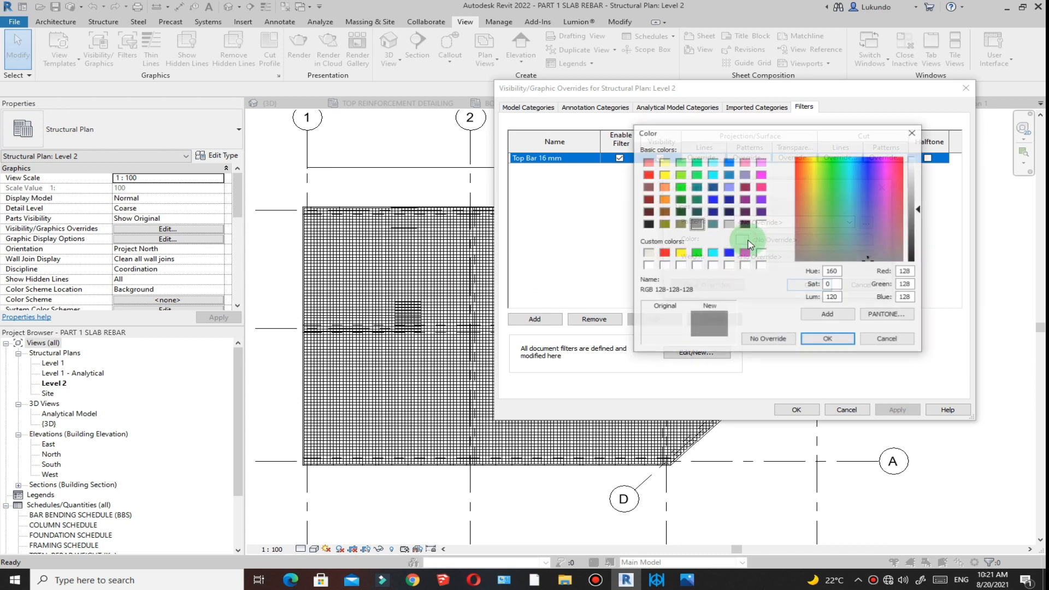
click(666, 254)
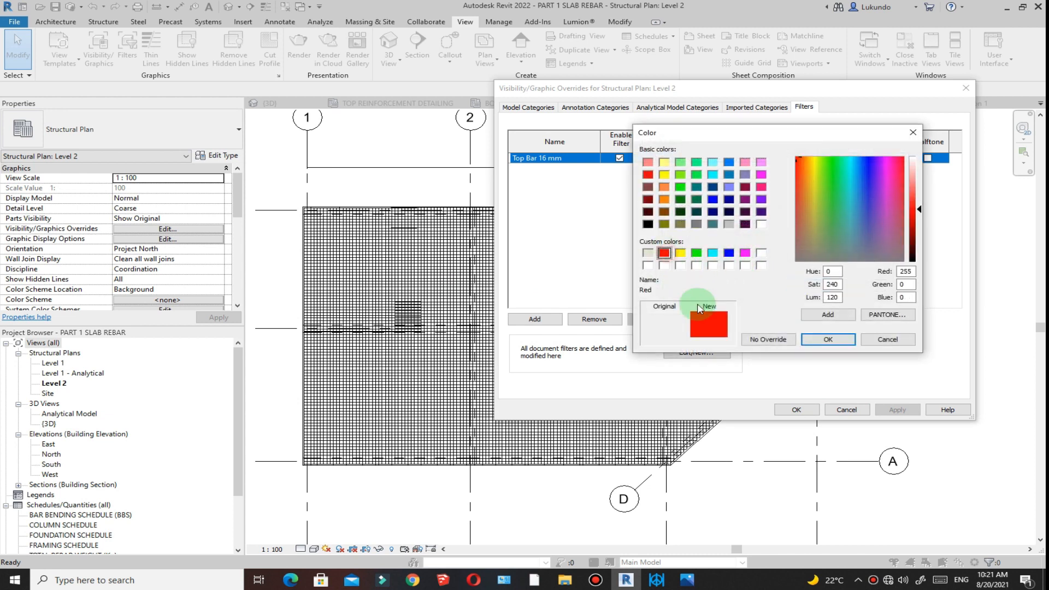
click(823, 340)
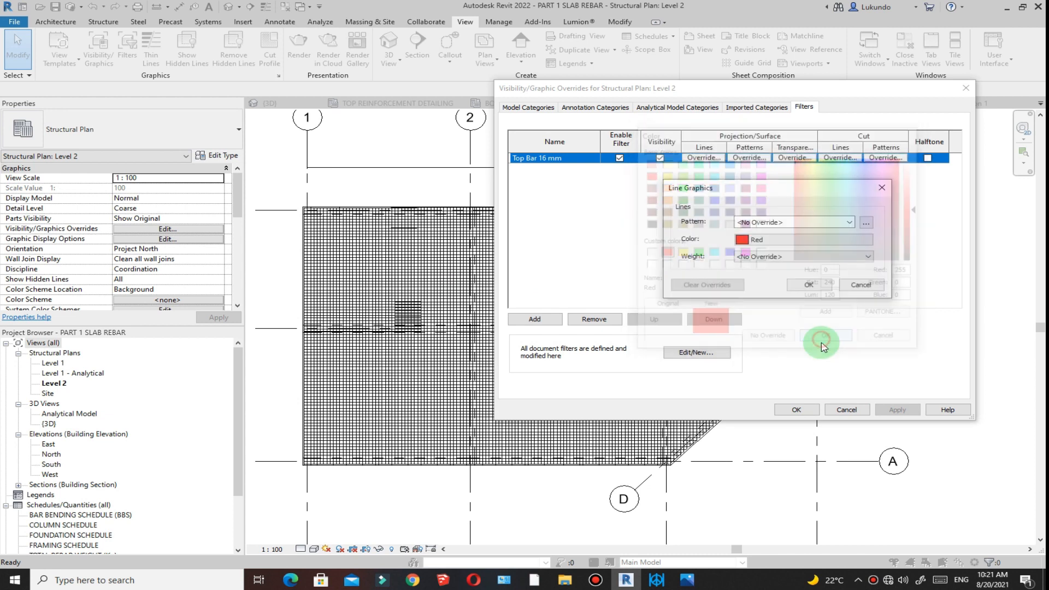
click(810, 285)
click(897, 410)
click(797, 410)
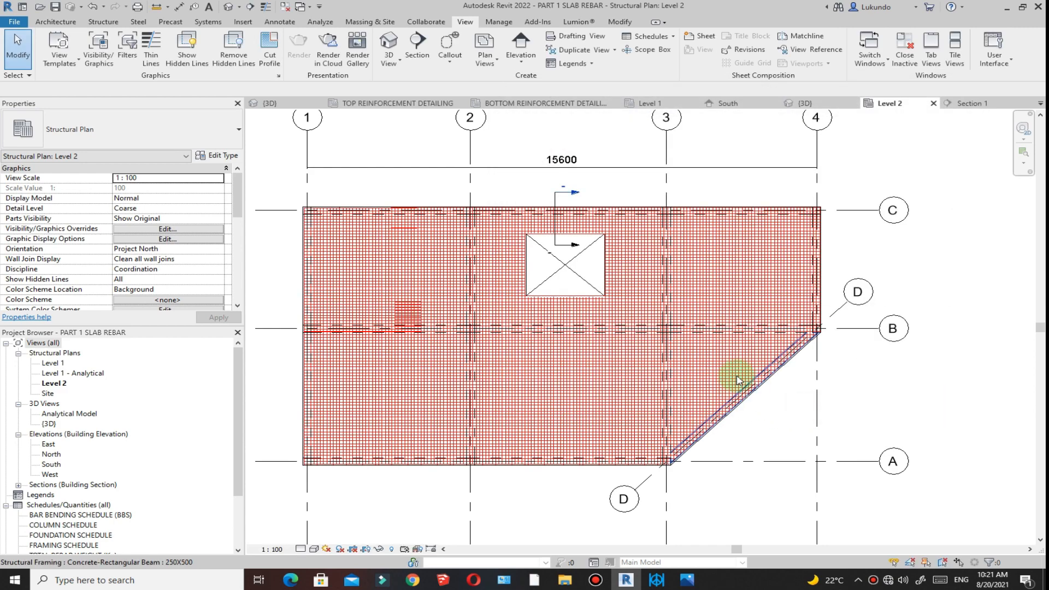
Inspect the top bars in the Level 2 plan and compare them with the bottom and top reinforcement detailing plans, dismissing the save reminder.
scroll(546, 293, up, 3)
scroll(579, 399, down, 5)
scroll(809, 271, up, 2)
scroll(740, 306, down, 3)
scroll(757, 241, up, 2)
scroll(703, 297, up, 2)
scroll(656, 284, down, 1)
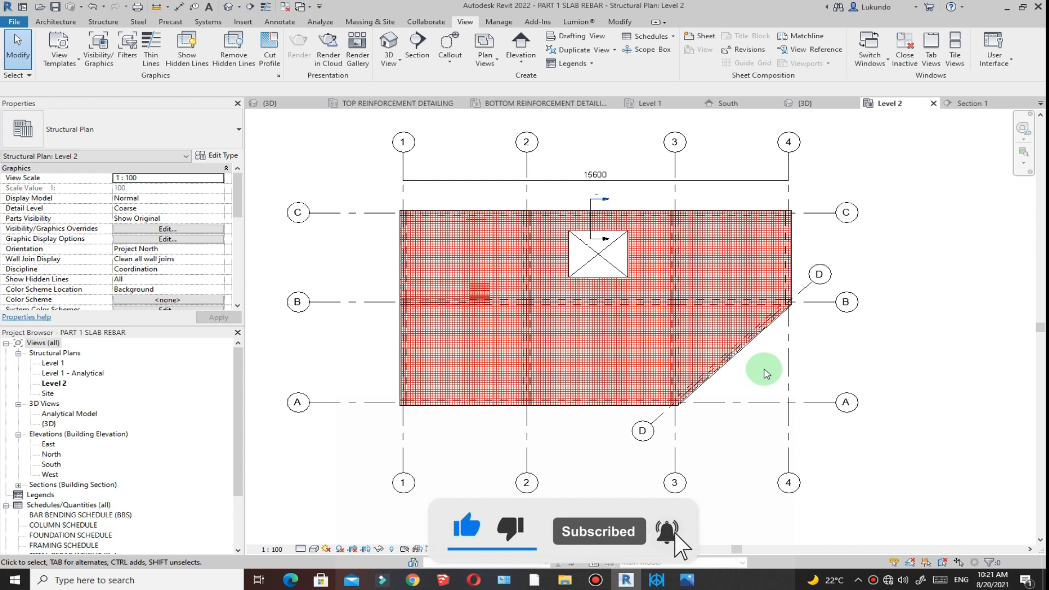
click(508, 104)
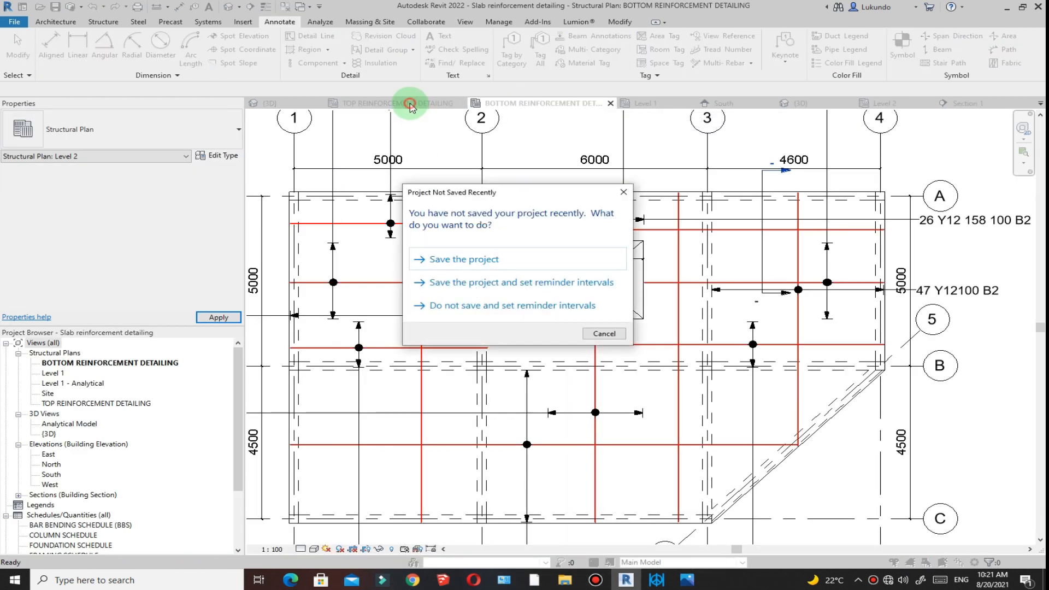
click(624, 192)
click(426, 103)
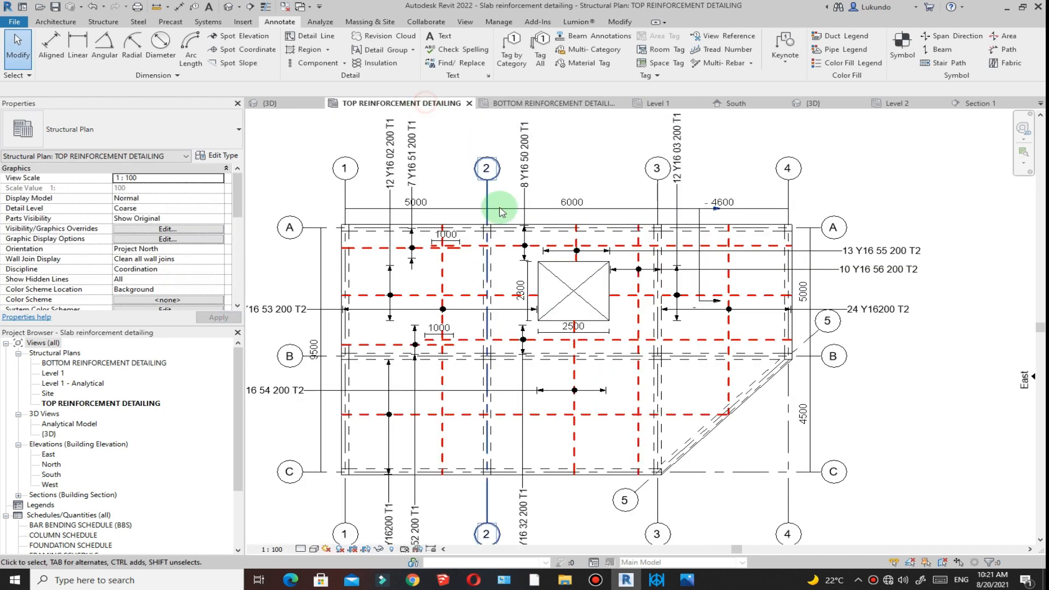